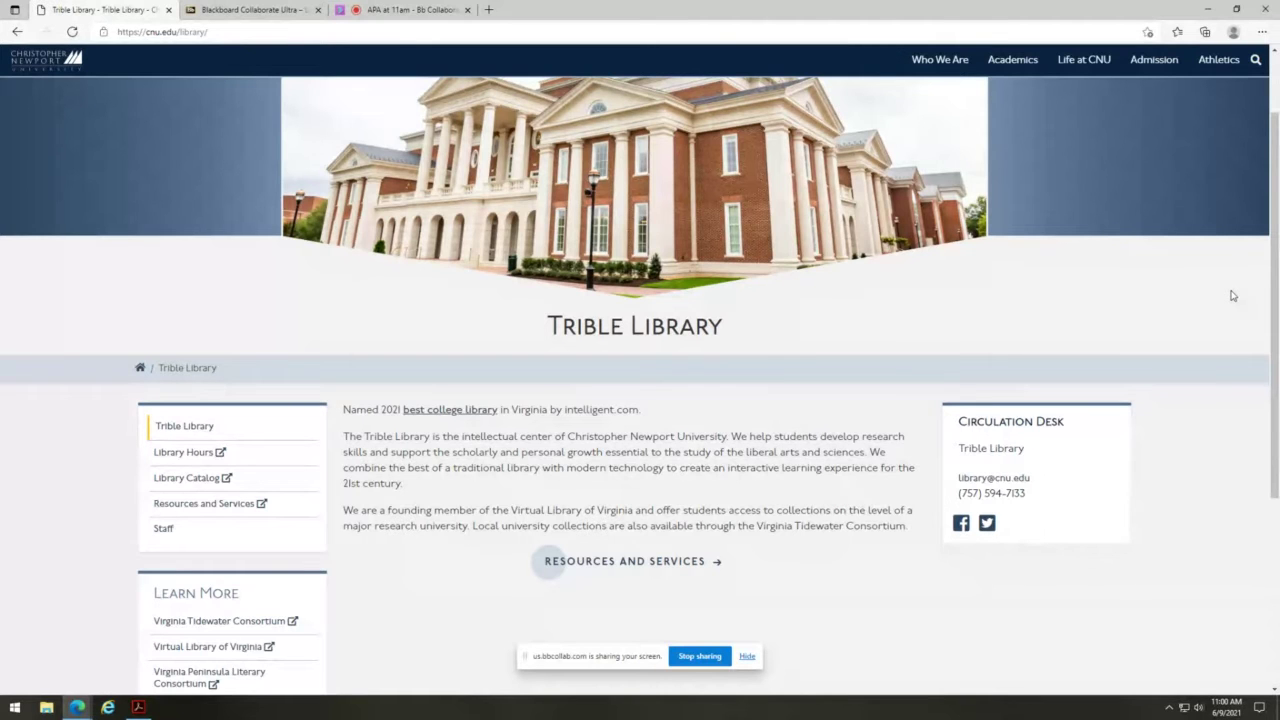
- Go from Resources and Services to the Library Databases A to Z listing
{"action": "left_click", "coordinate": [668, 566]}
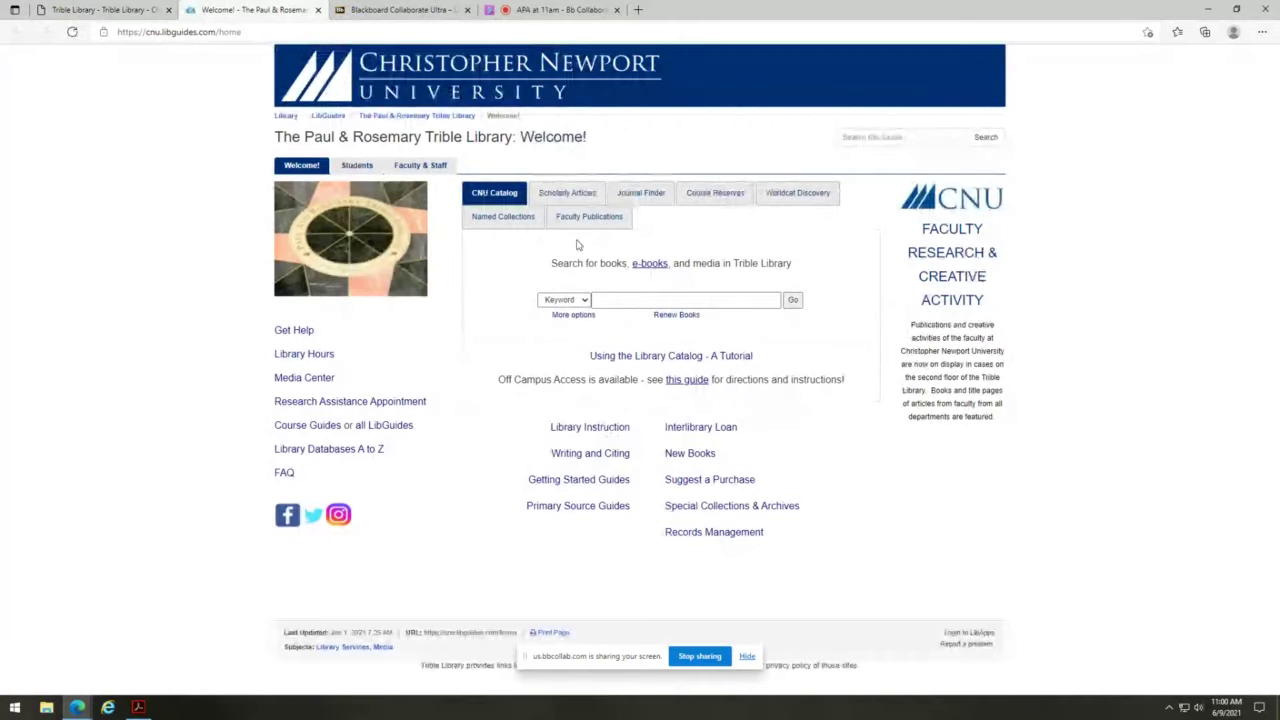
{"action": "left_click", "coordinate": [569, 194]}
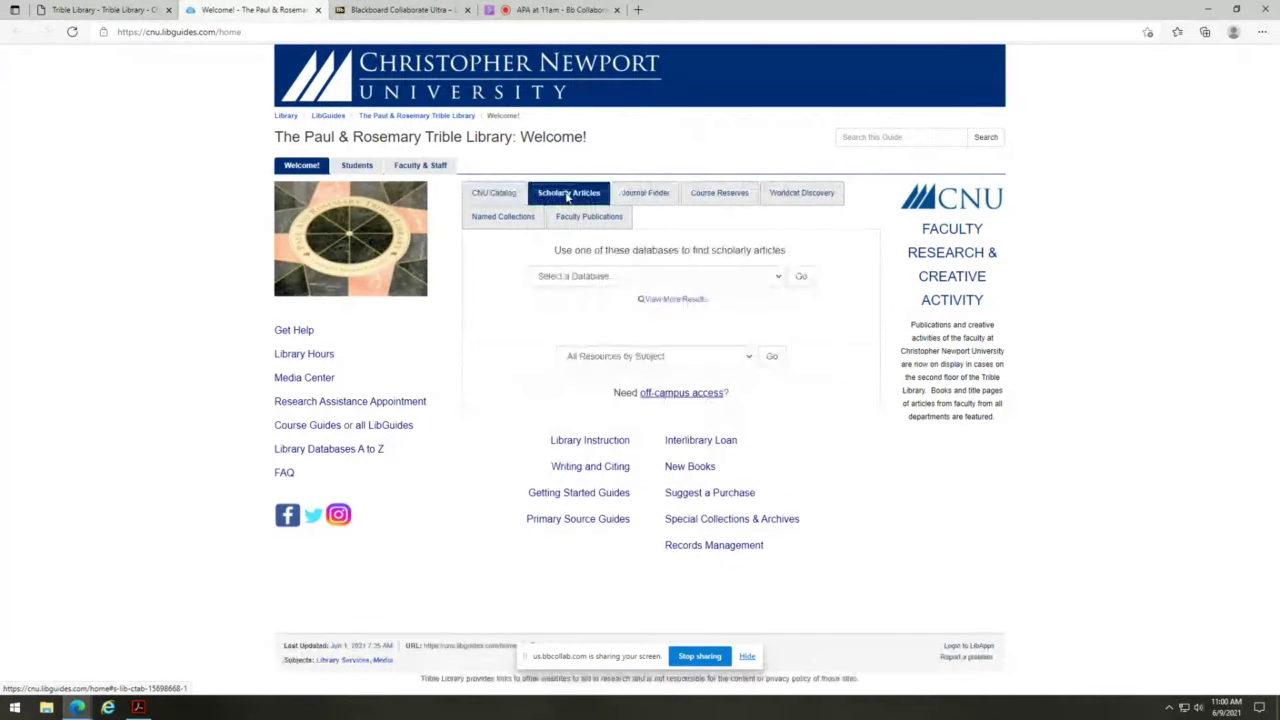
{"action": "left_click", "coordinate": [633, 280]}
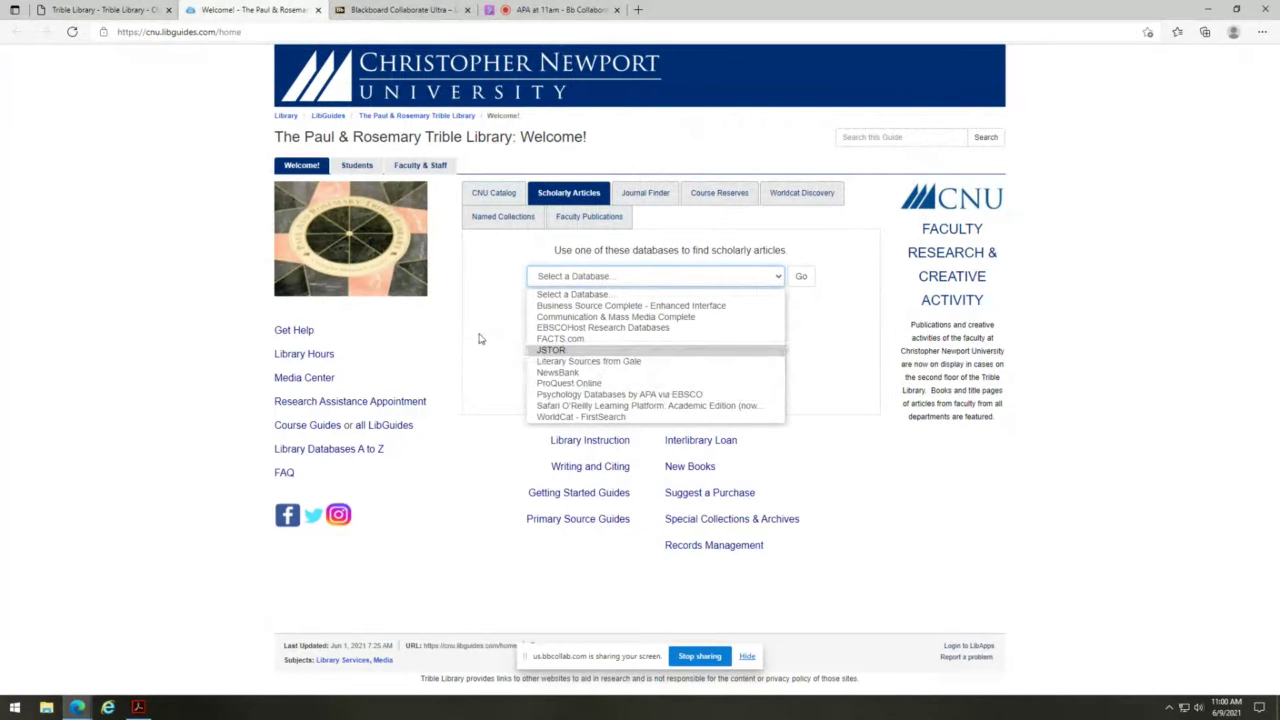
{"action": "left_click", "coordinate": [480, 338]}
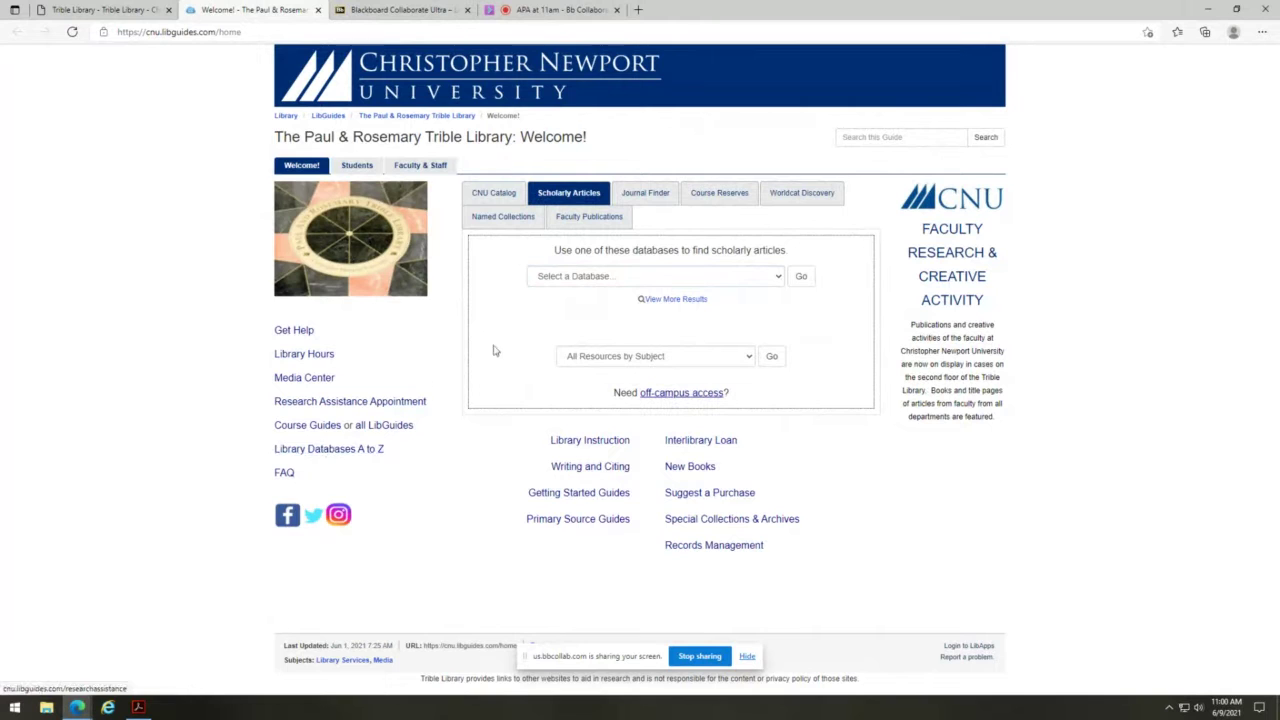
{"action": "left_click", "coordinate": [350, 450]}
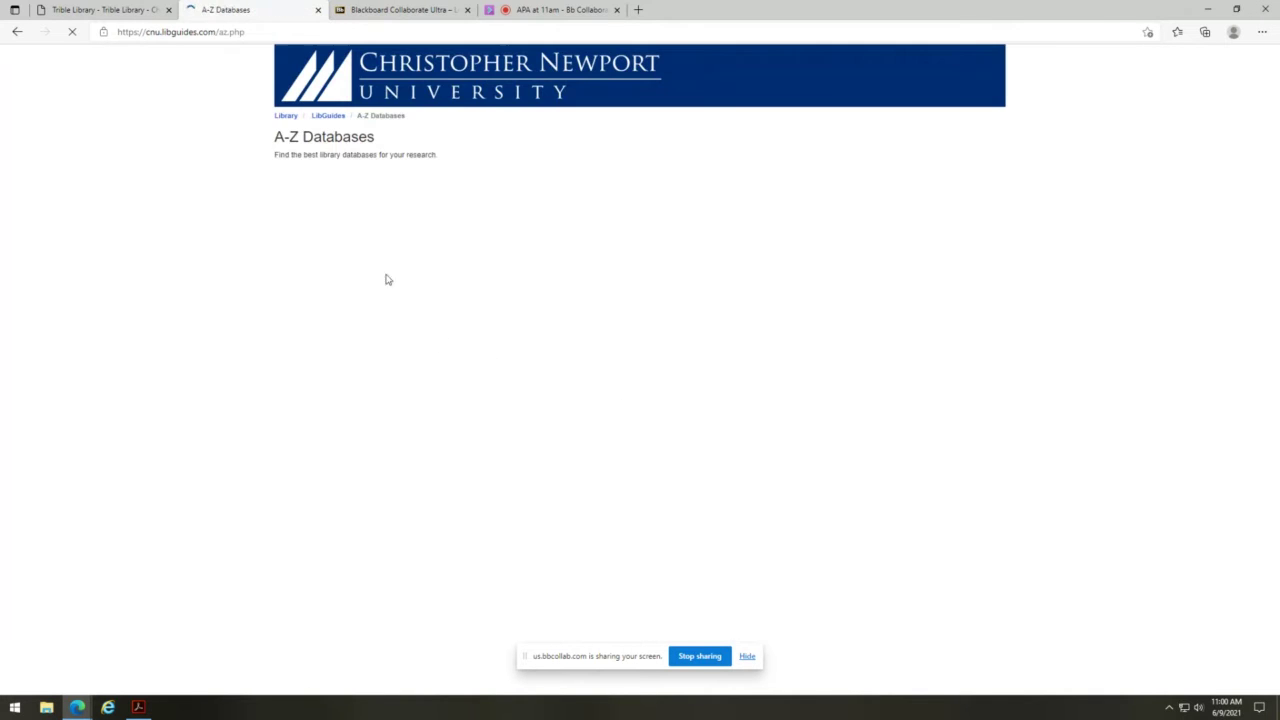
- Scroll the A-Z Databases list down to the Psyc entries such as PsycINFO and PsycTESTS
{"action": "scroll", "coordinate": [416, 450], "scroll_direction": "down", "scroll_amount": 1}
{"action": "scroll", "coordinate": [416, 450], "scroll_direction": "down", "scroll_amount": 10}
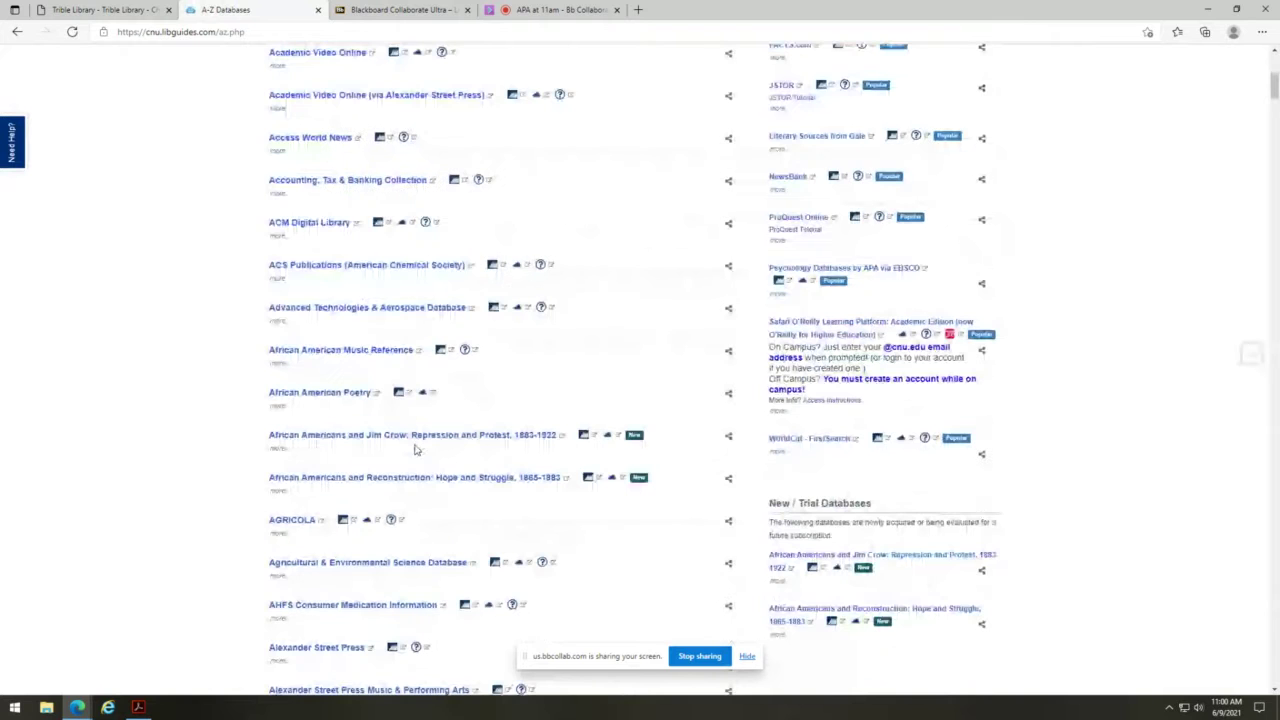
{"action": "scroll", "coordinate": [416, 450], "scroll_direction": "down", "scroll_amount": 4}
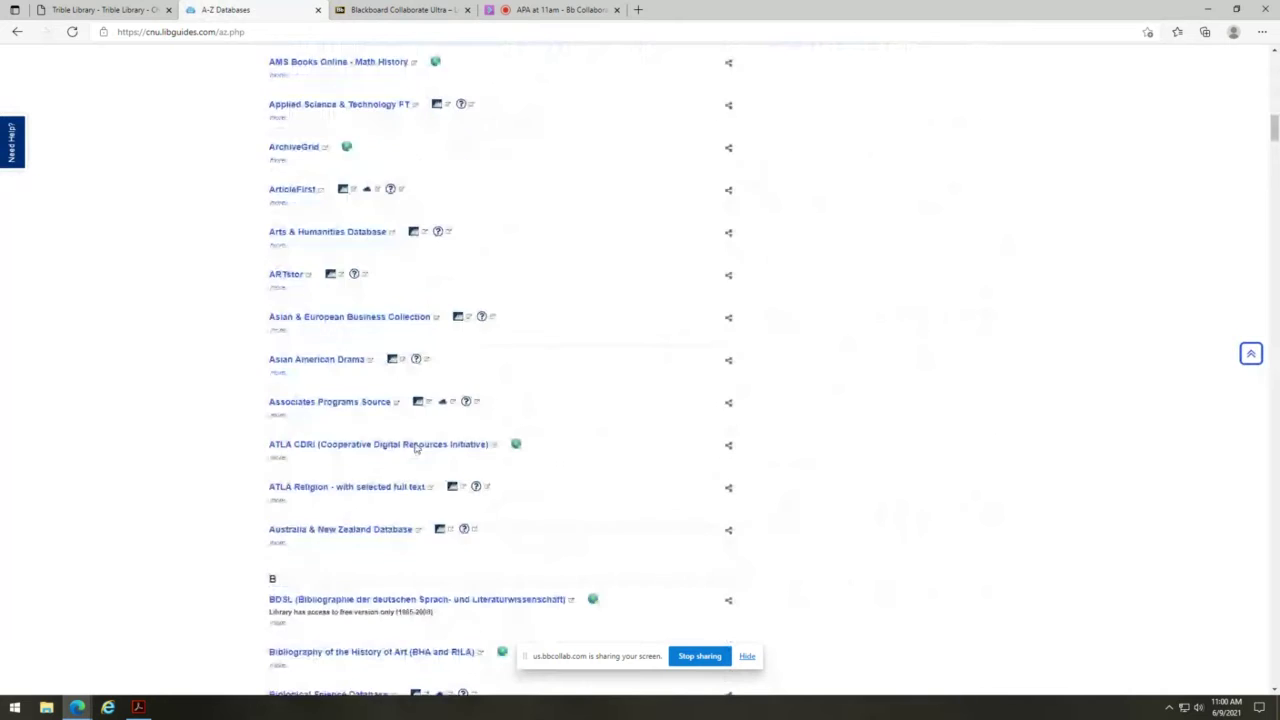
{"action": "scroll", "coordinate": [416, 450], "scroll_direction": "up", "scroll_amount": 9}
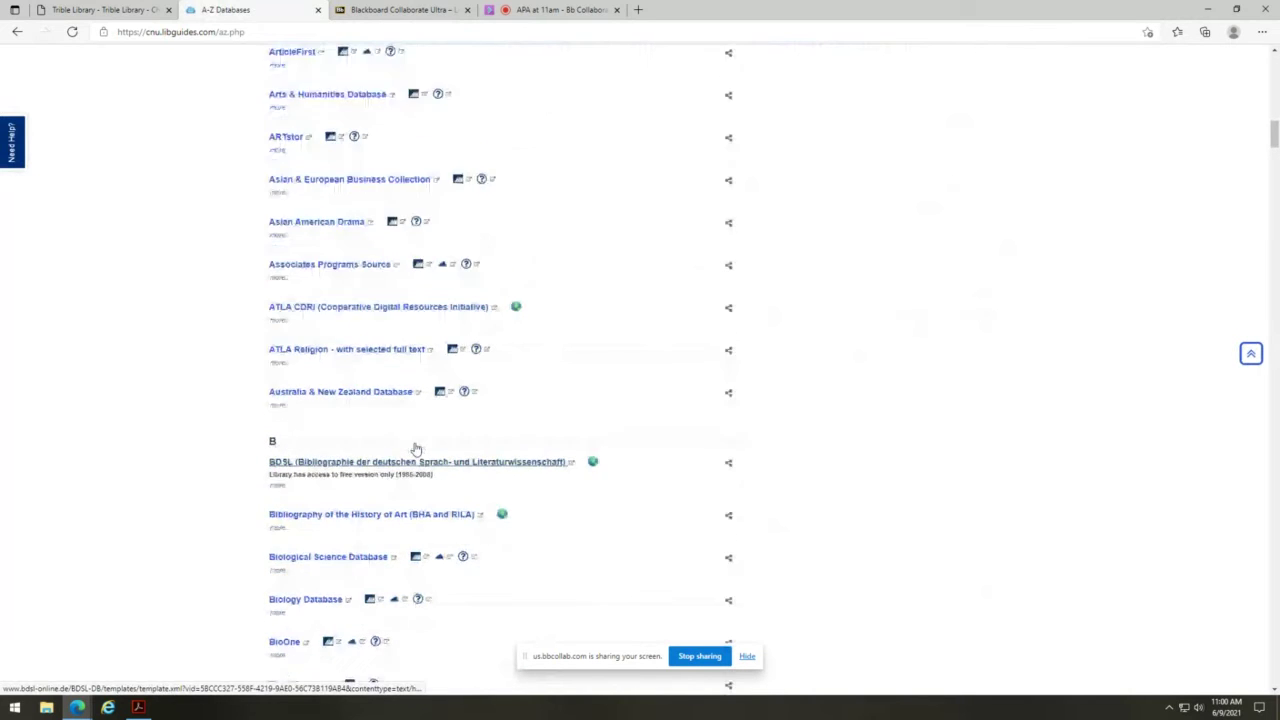
{"action": "scroll", "coordinate": [416, 450], "scroll_direction": "up", "scroll_amount": 1}
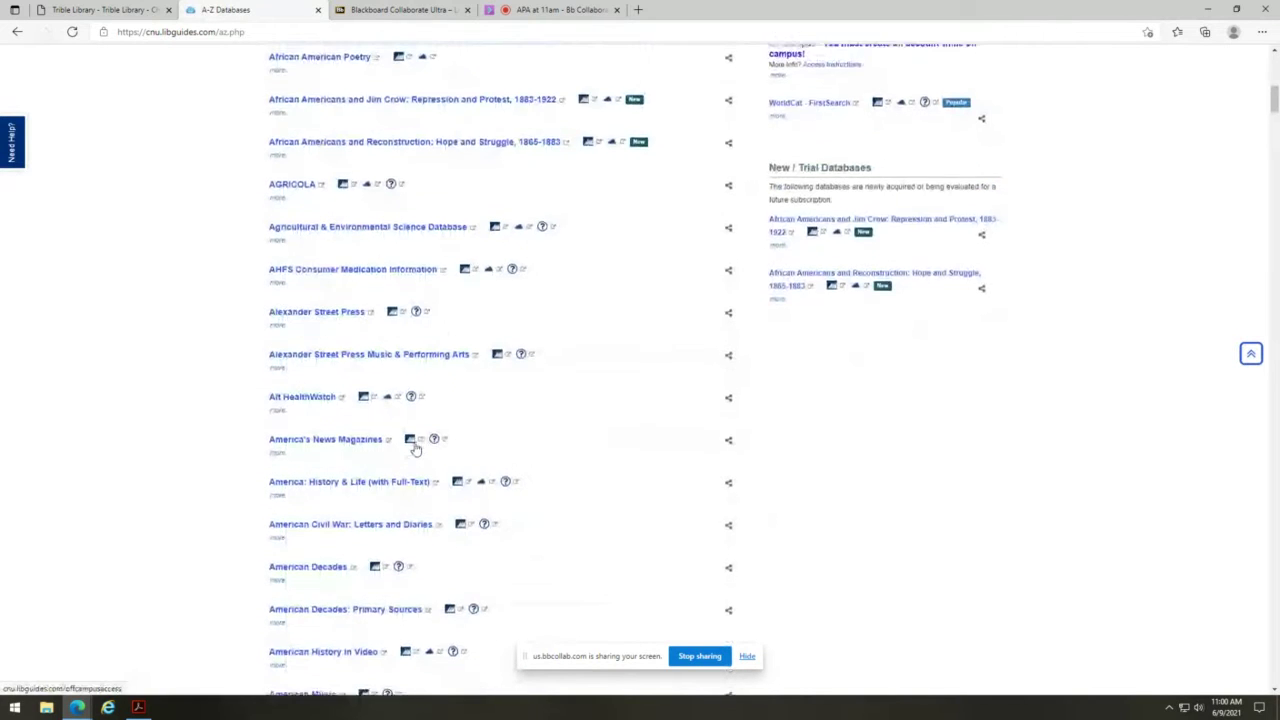
{"action": "scroll", "coordinate": [416, 450], "scroll_direction": "down", "scroll_amount": 11}
{"action": "scroll", "coordinate": [416, 447], "scroll_direction": "down", "scroll_amount": 16}
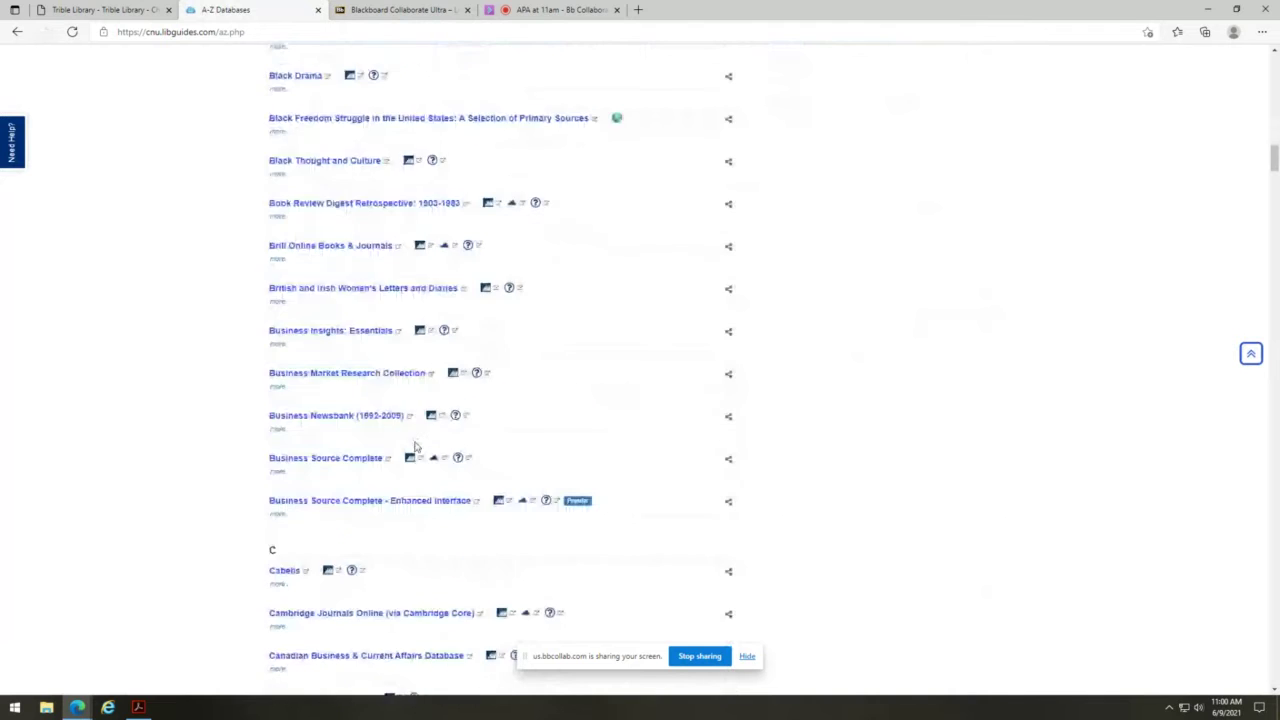
{"action": "scroll", "coordinate": [416, 447], "scroll_direction": "down", "scroll_amount": 5}
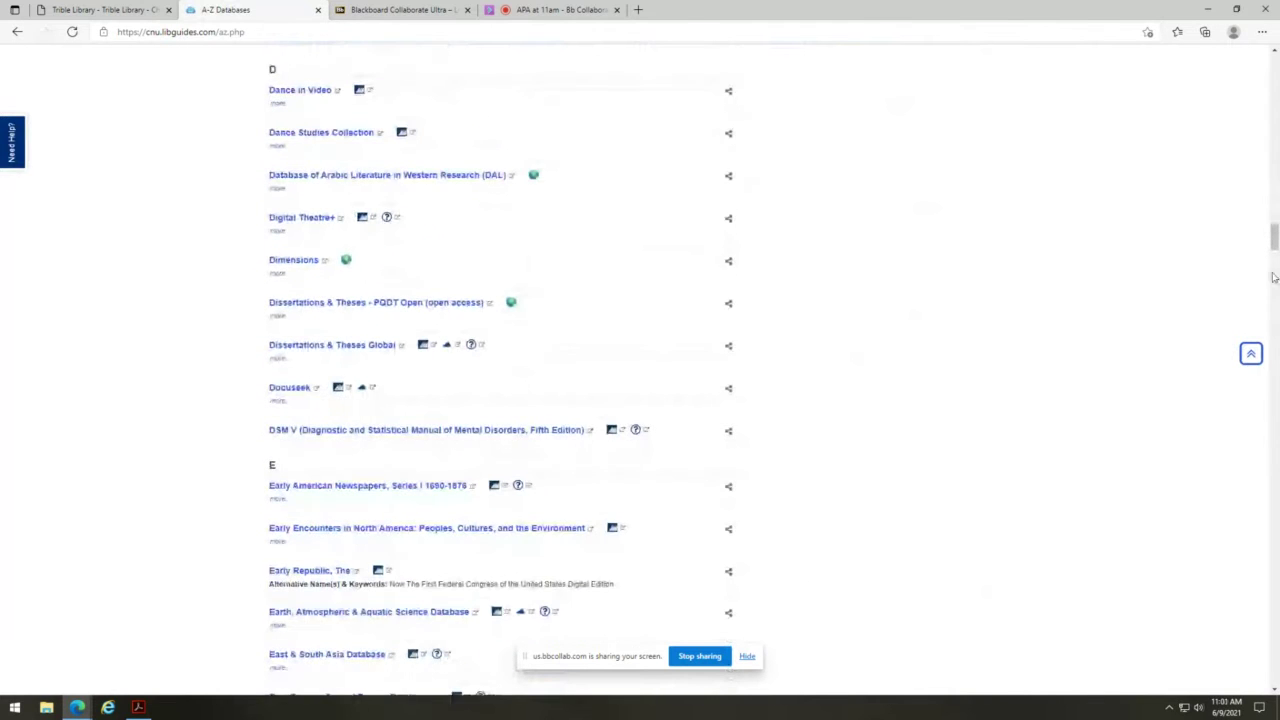
{"action": "left_click_drag", "start_coordinate": [1273, 240], "coordinate": [1240, 562]}
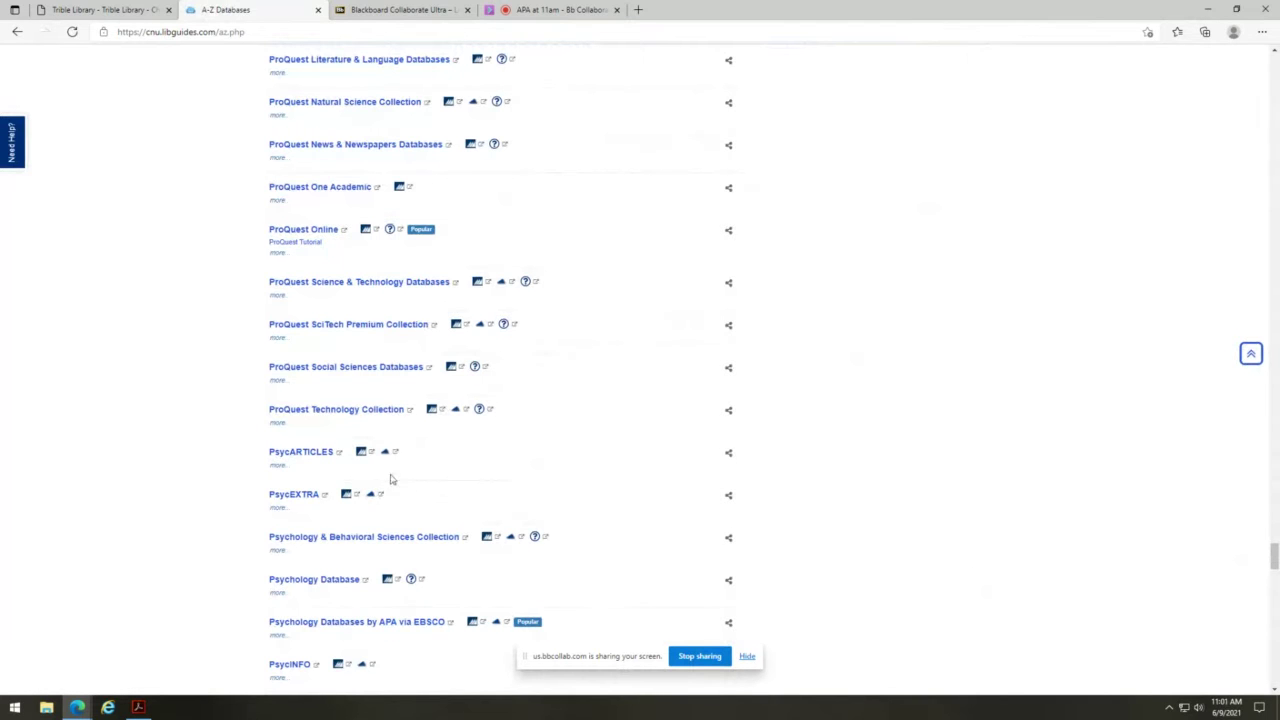
{"action": "scroll", "coordinate": [391, 480], "scroll_direction": "down", "scroll_amount": 2}
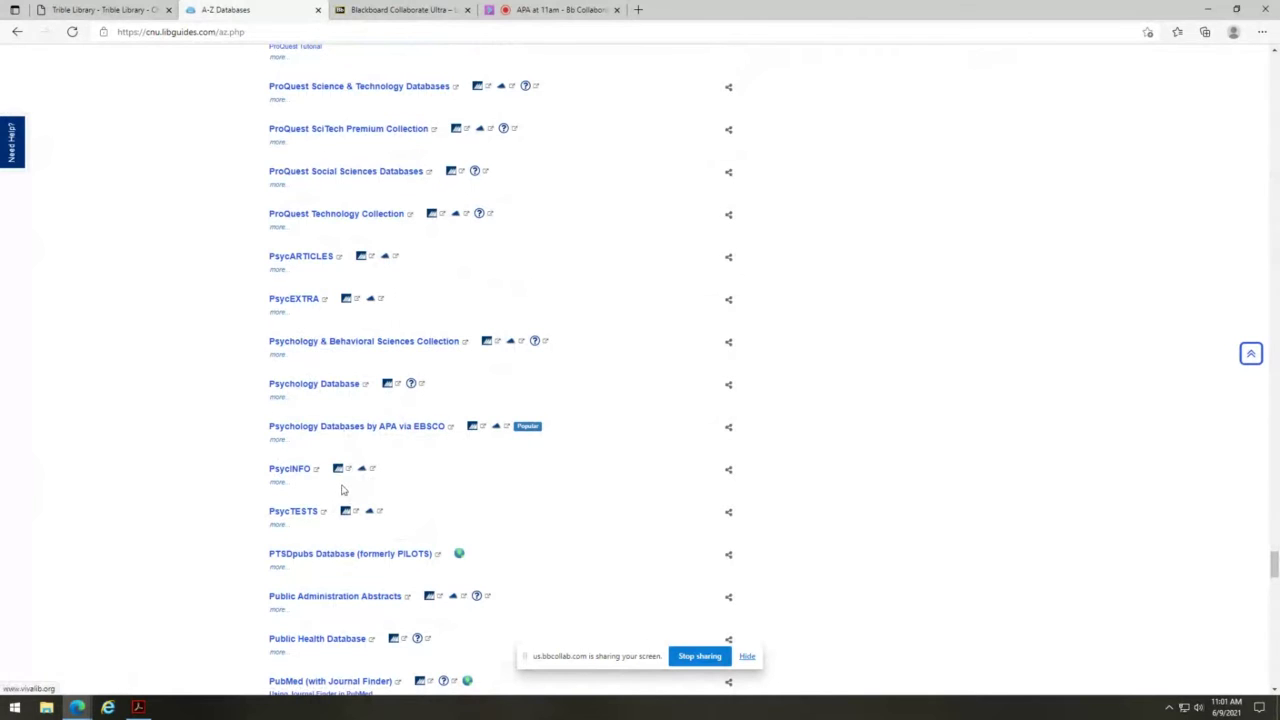
- Expand the PsycINFO, PsycARTICLES and PsycTESTS descriptions, dismissing the librarian chat offer
{"action": "left_click", "coordinate": [278, 485]}
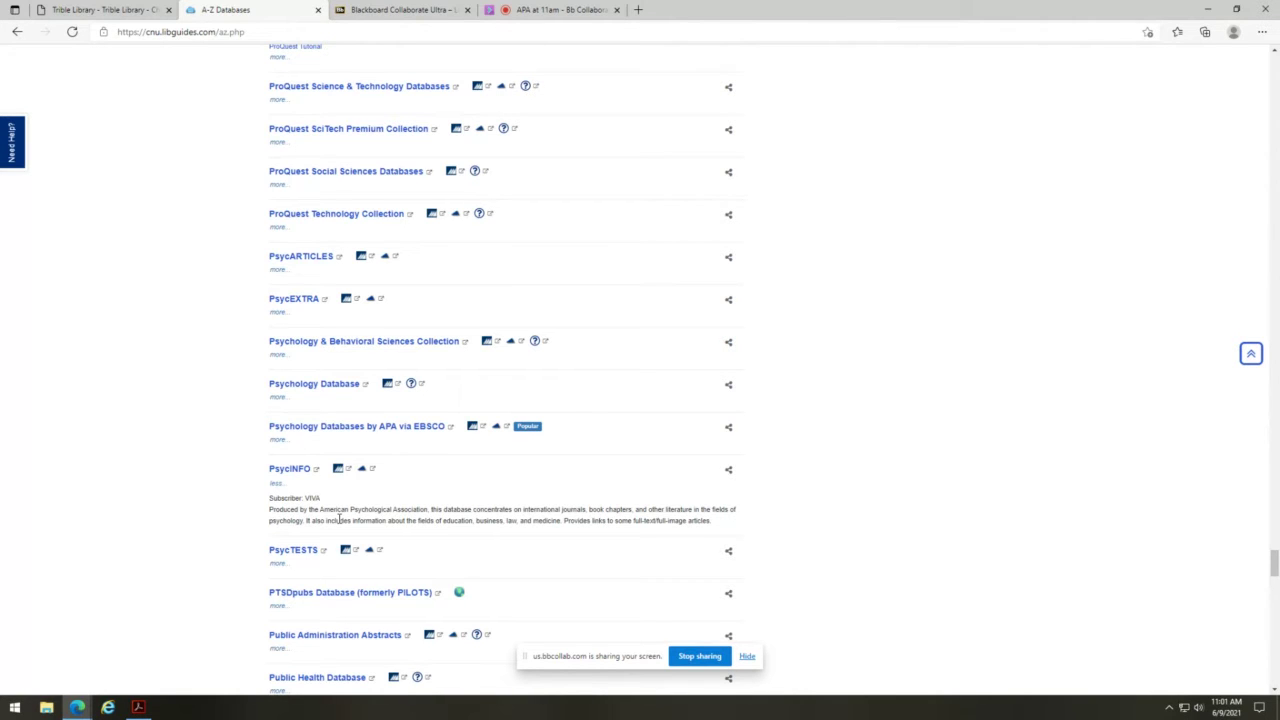
{"action": "left_click", "coordinate": [284, 275]}
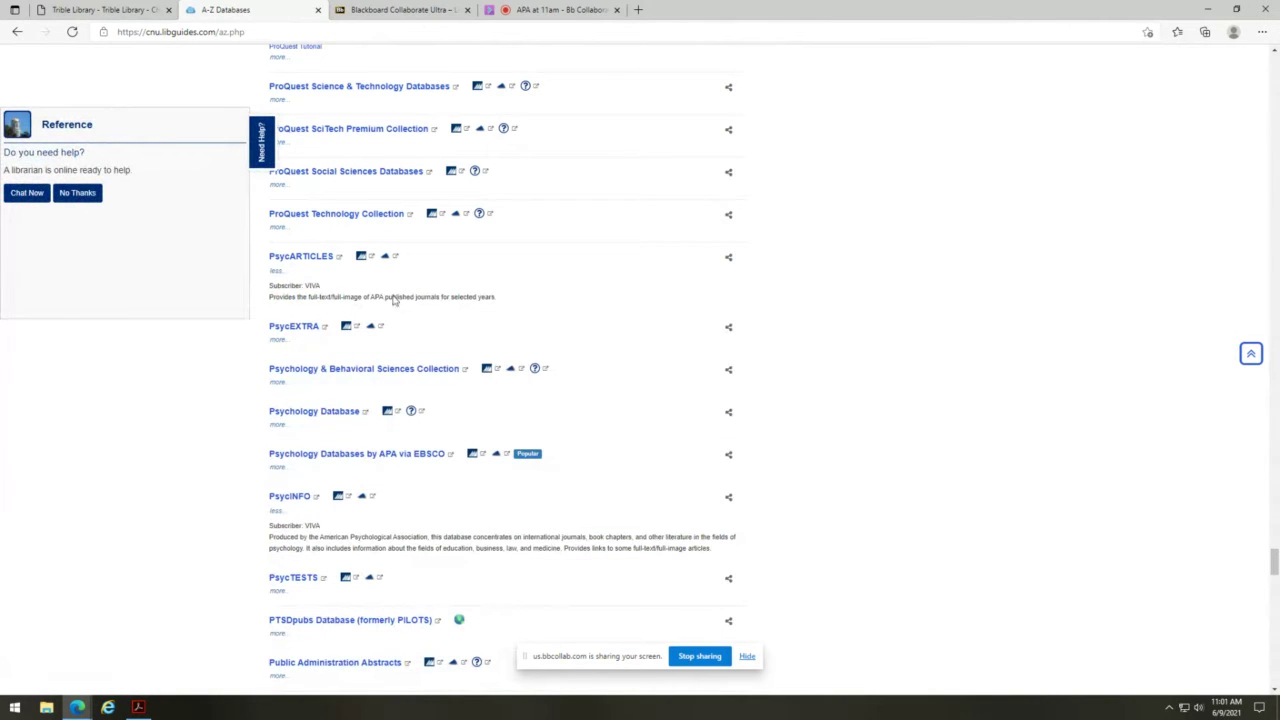
{"action": "left_click", "coordinate": [77, 192]}
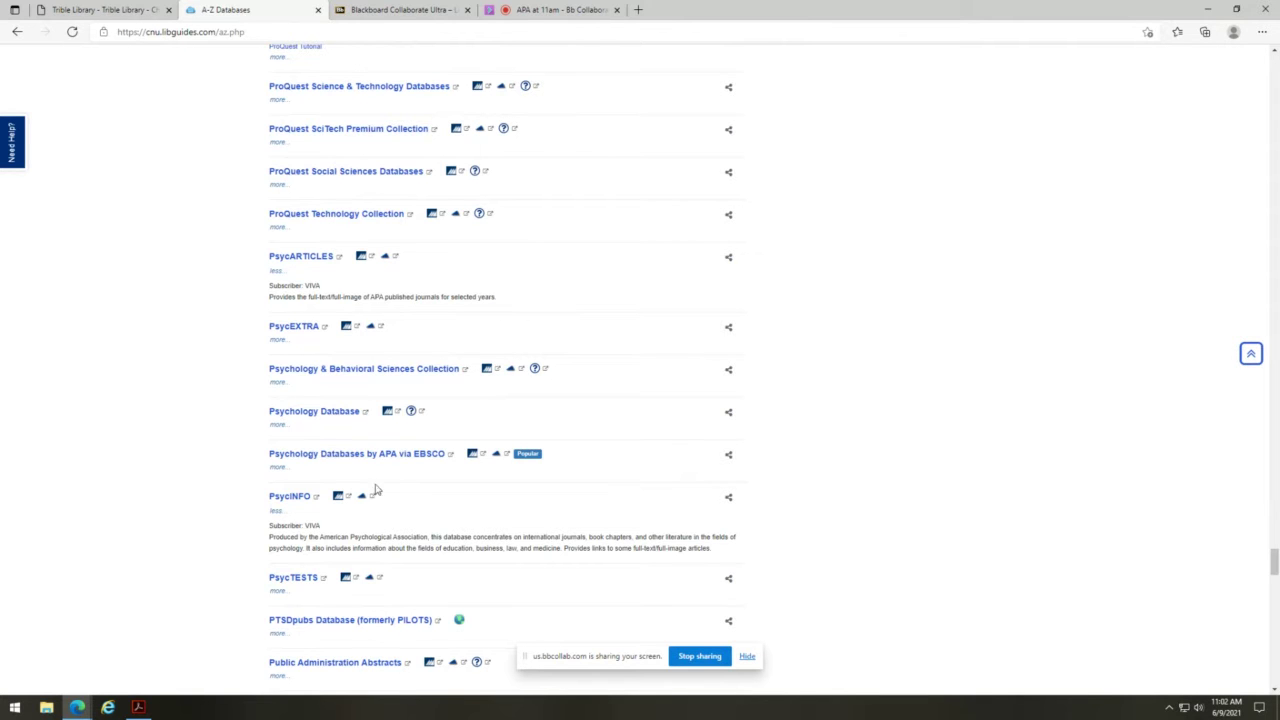
{"action": "left_click", "coordinate": [278, 591]}
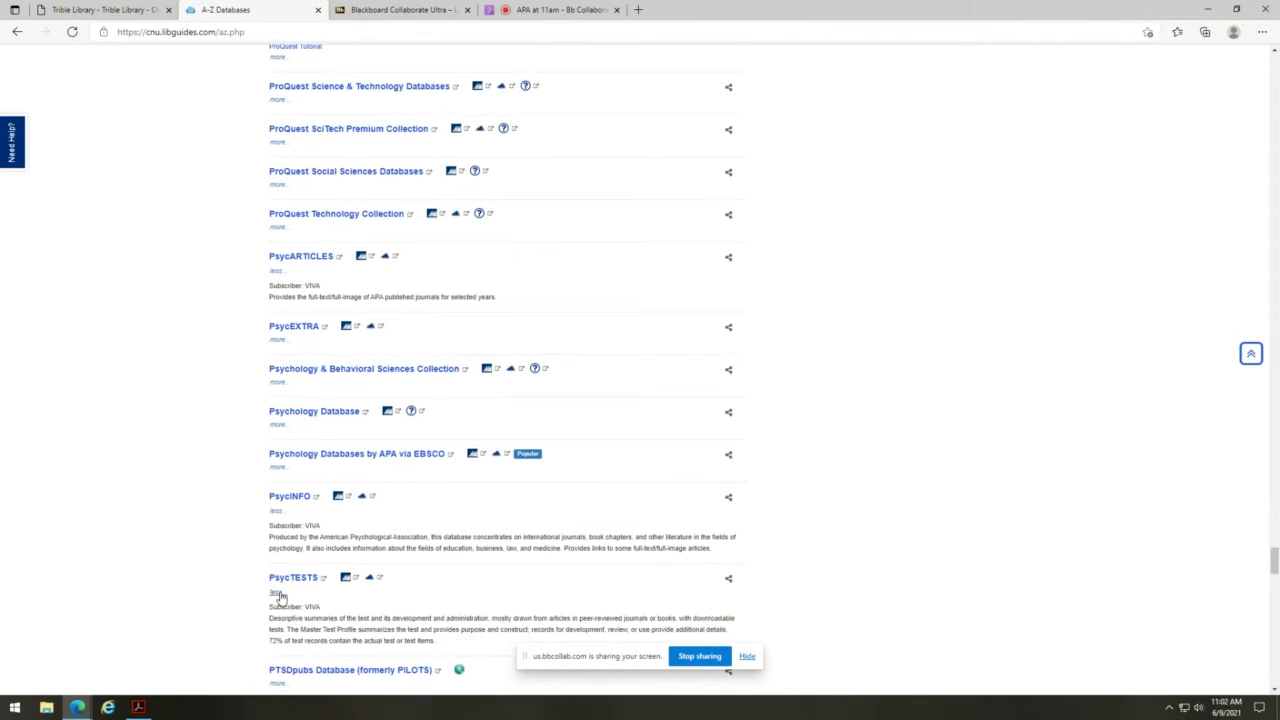
{"action": "scroll", "coordinate": [388, 550], "scroll_direction": "down", "scroll_amount": 1}
{"action": "scroll", "coordinate": [388, 550], "scroll_direction": "down", "scroll_amount": 3}
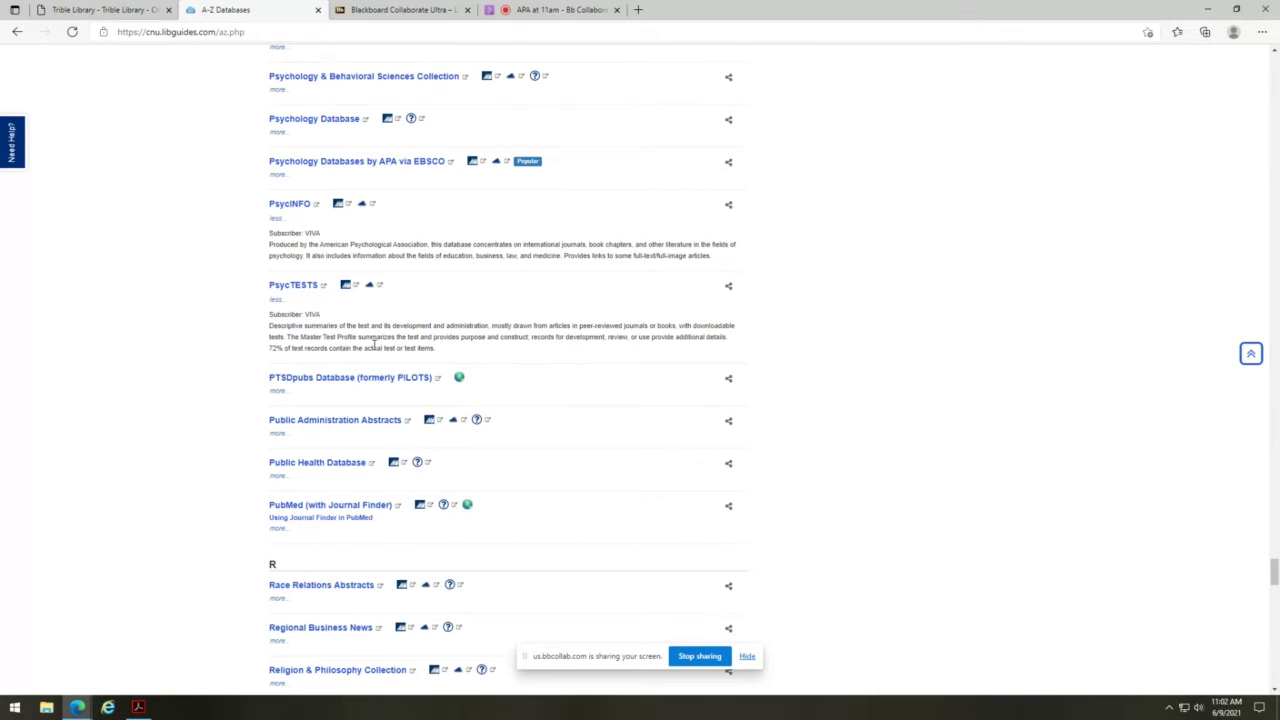
{"action": "scroll", "coordinate": [374, 345], "scroll_direction": "up", "scroll_amount": 1}
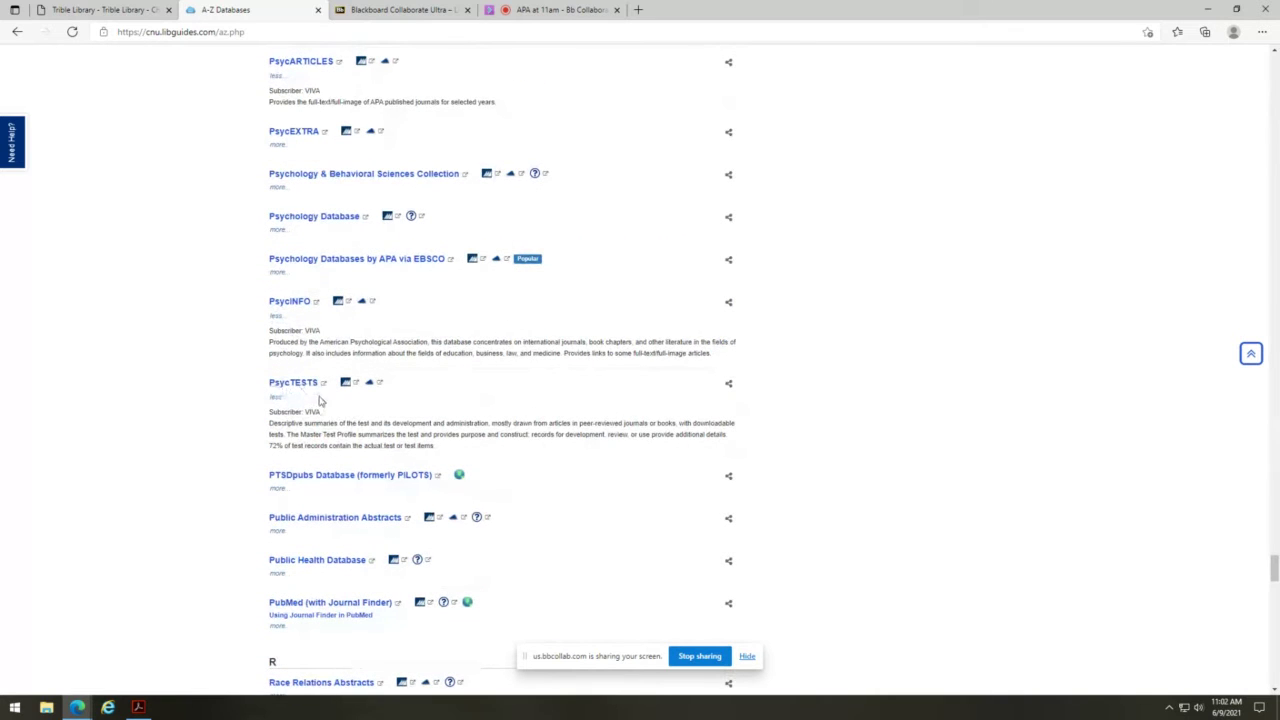
{"action": "scroll", "coordinate": [400, 412], "scroll_direction": "up", "scroll_amount": 2}
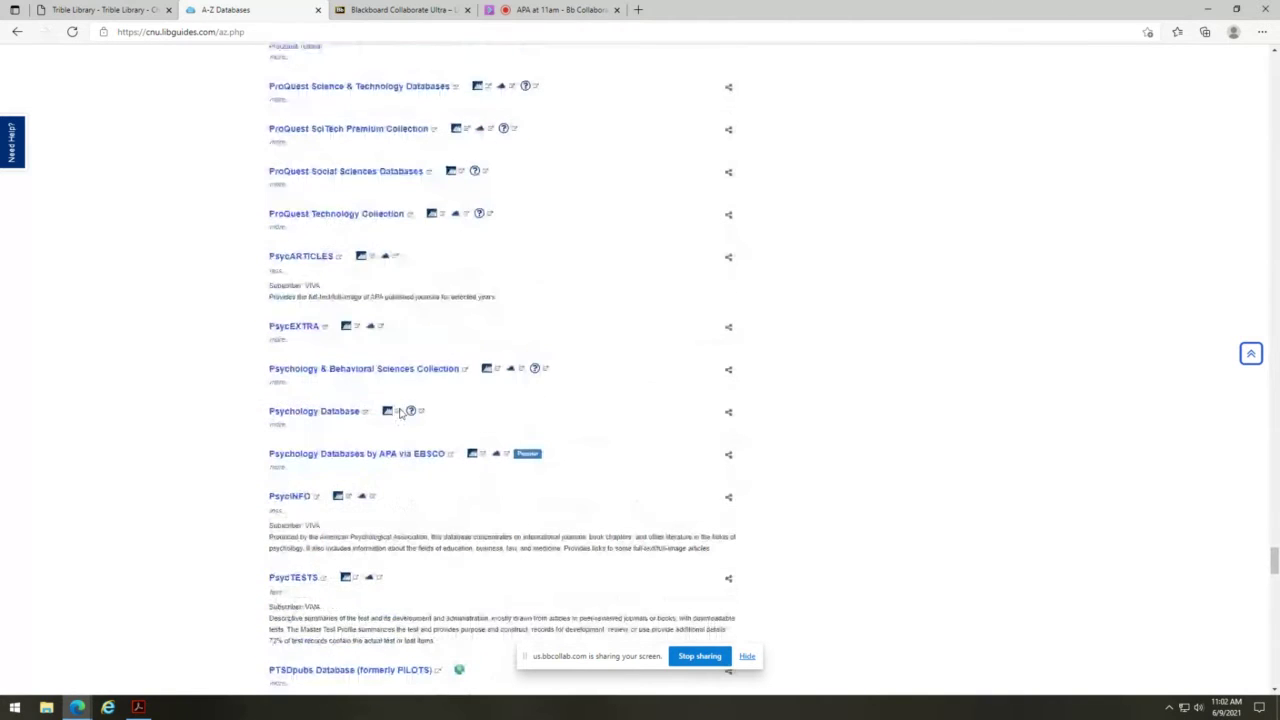
{"action": "left_click", "coordinate": [277, 340]}
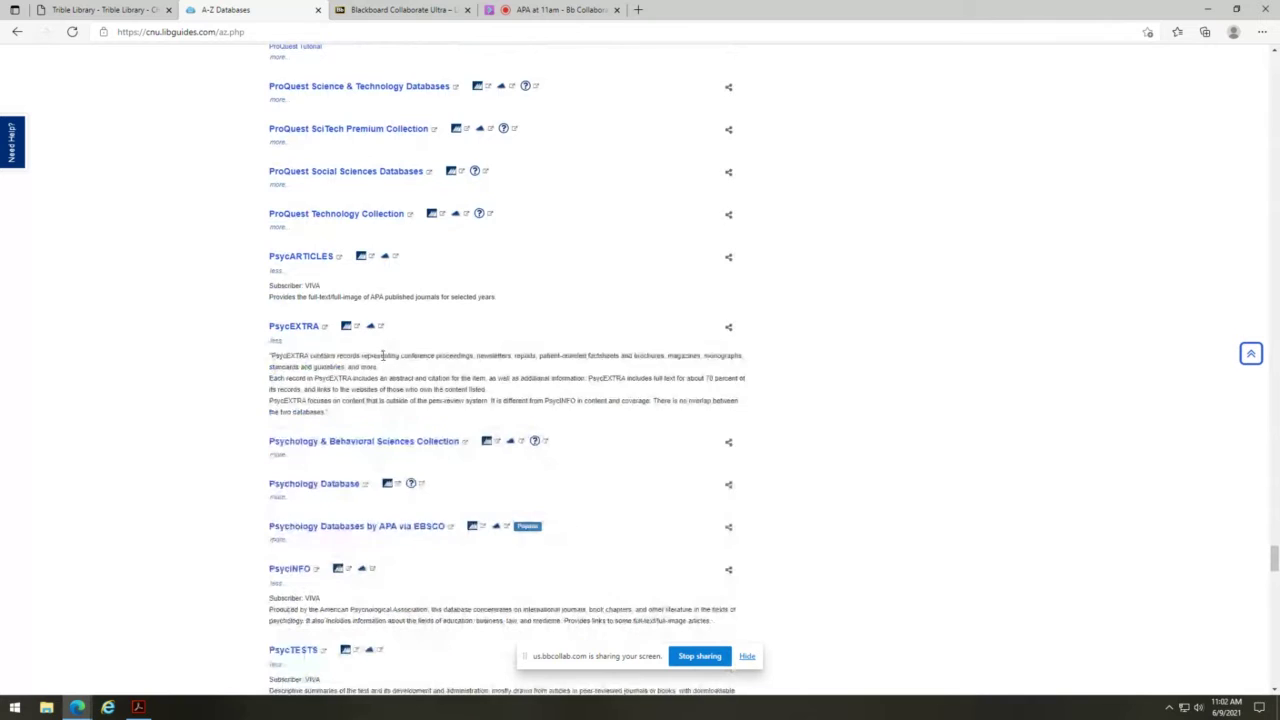
{"action": "scroll", "coordinate": [385, 356], "scroll_direction": "down", "scroll_amount": 2}
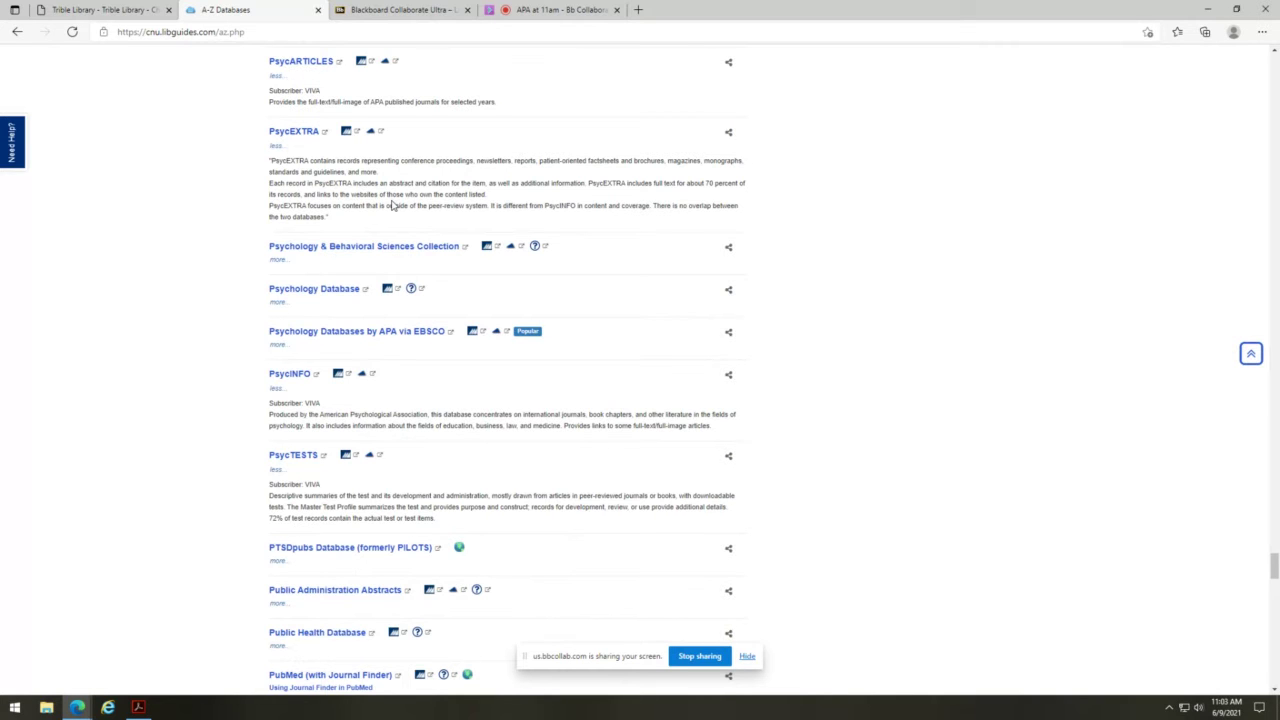
{"action": "scroll", "coordinate": [390, 205], "scroll_direction": "up", "scroll_amount": 1}
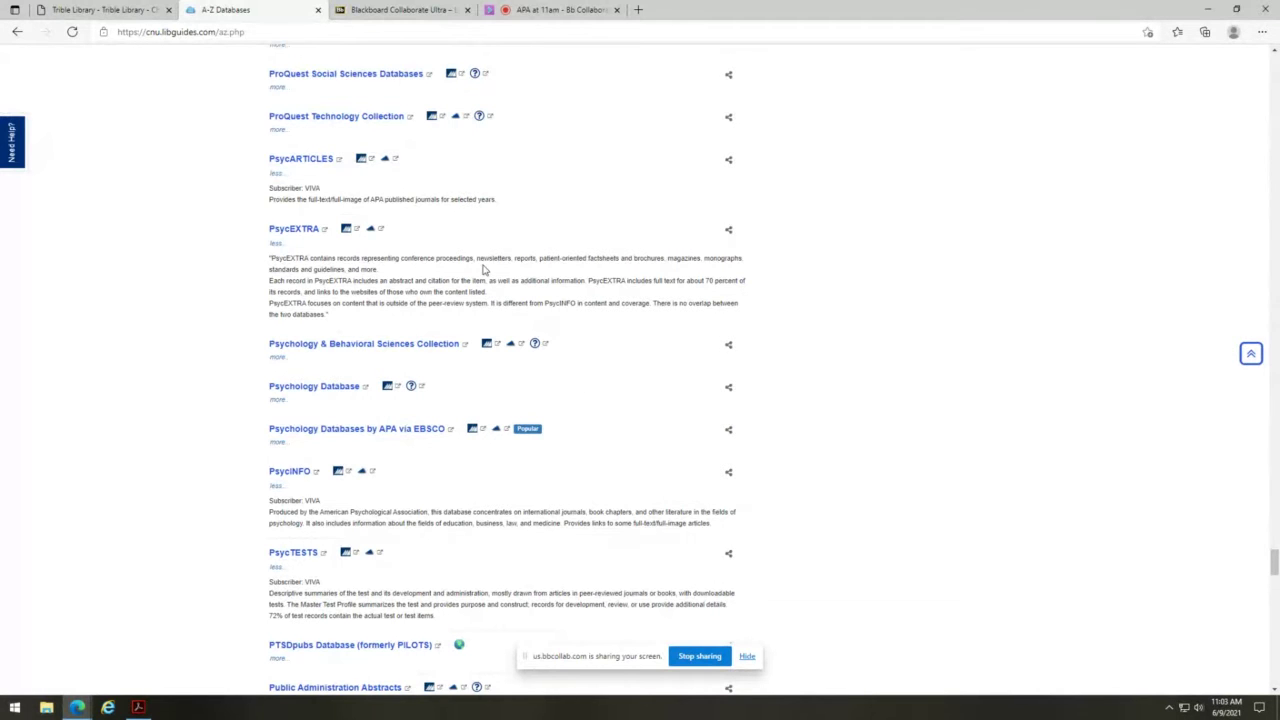
- From the welcome page, launch Psychology Databases by APA via EBSCO under Scholarly Articles
{"action": "left_click", "coordinate": [17, 34]}
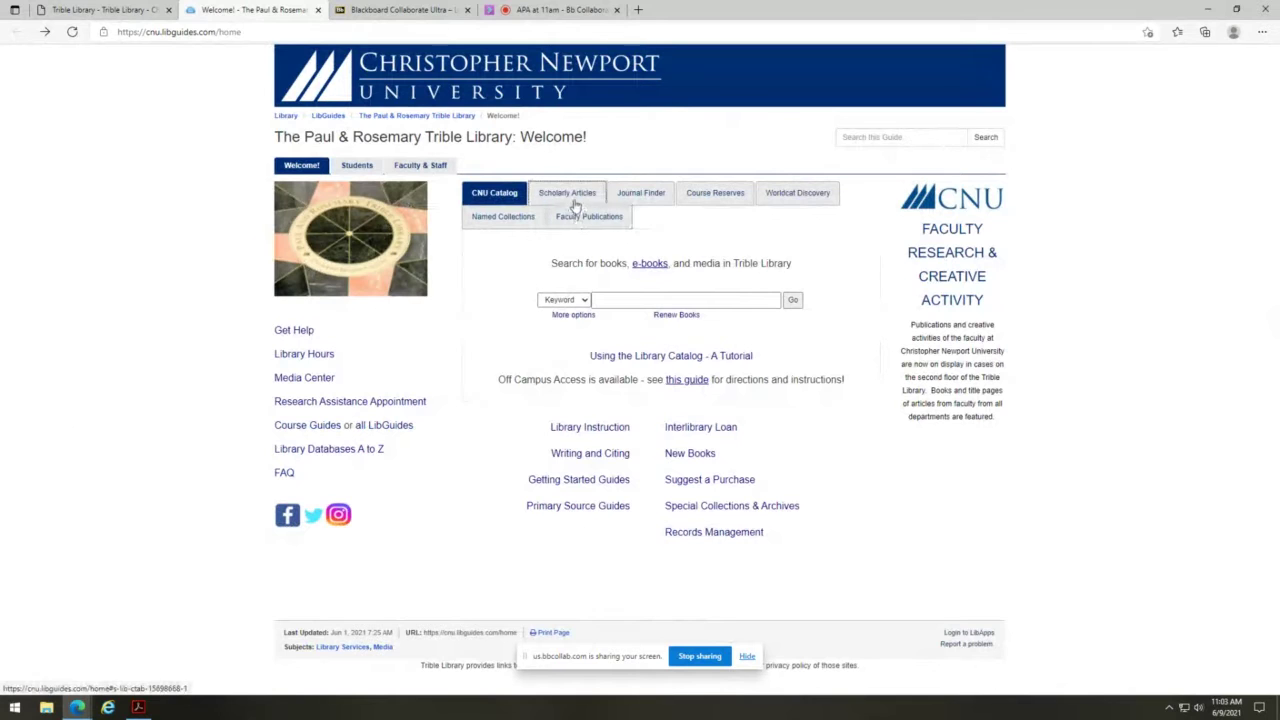
{"action": "left_click", "coordinate": [574, 198]}
{"action": "left_click", "coordinate": [595, 279]}
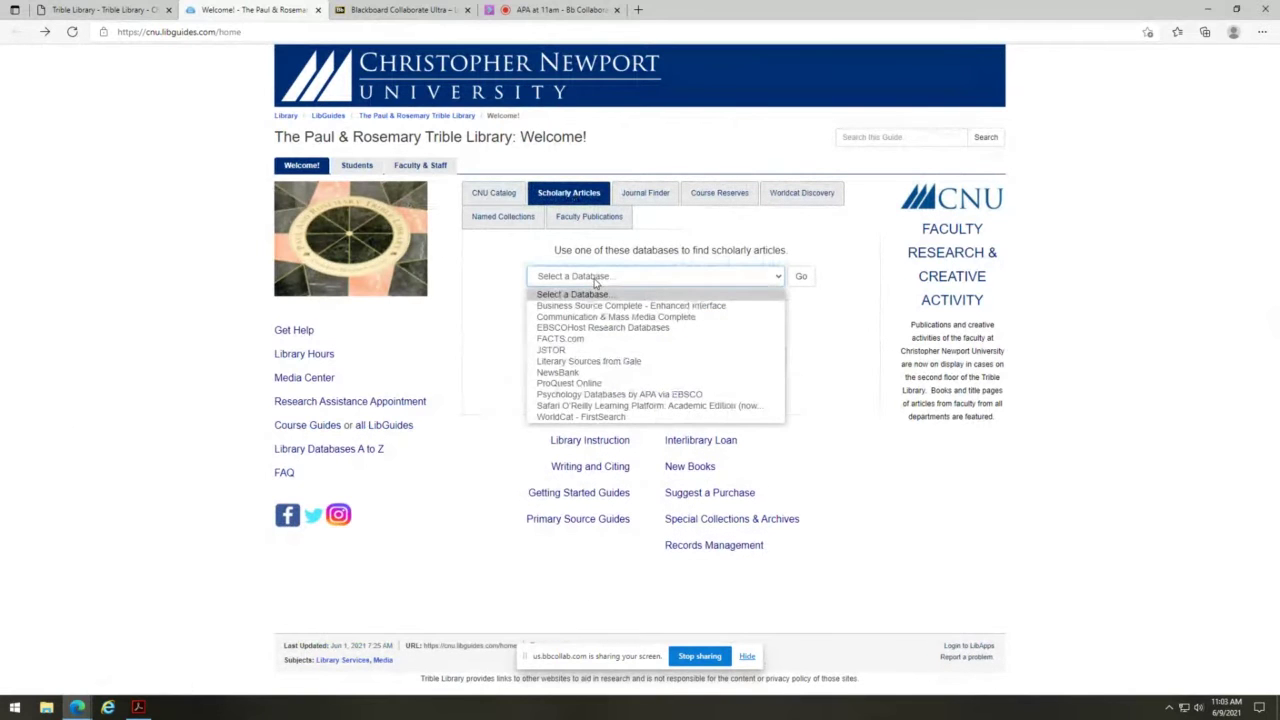
{"action": "left_click", "coordinate": [613, 394]}
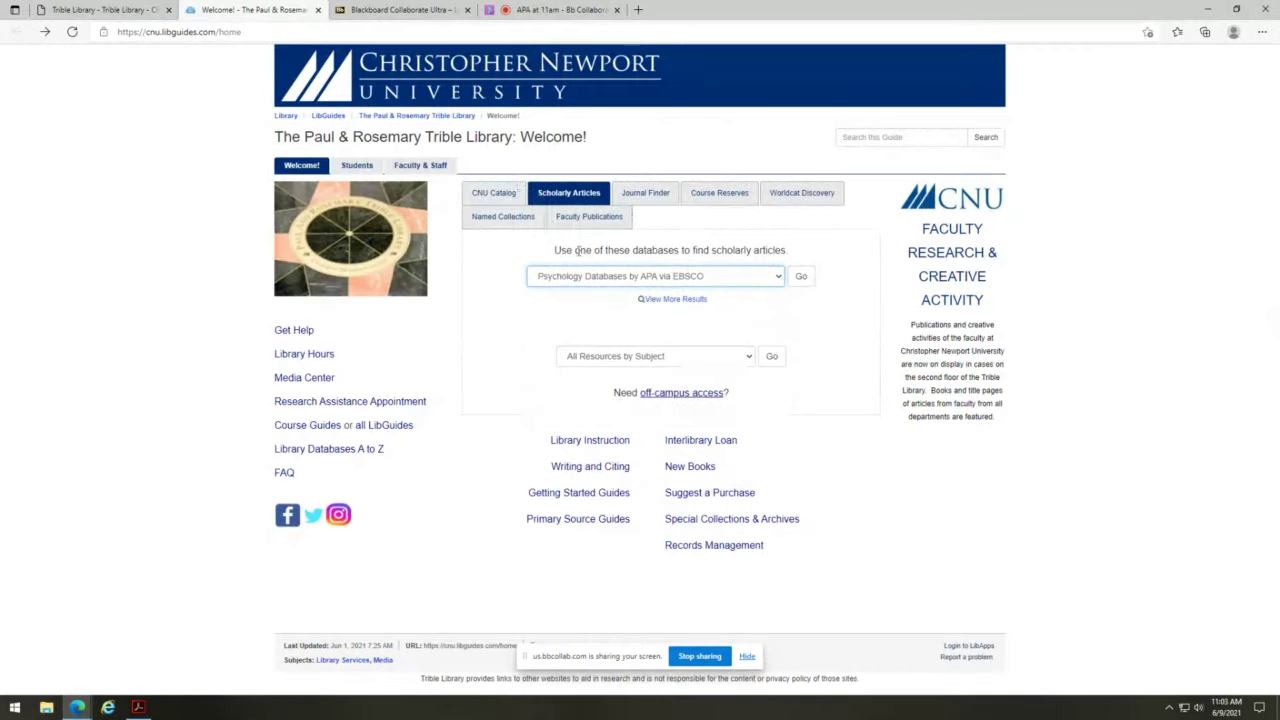
{"action": "left_click", "coordinate": [800, 277]}
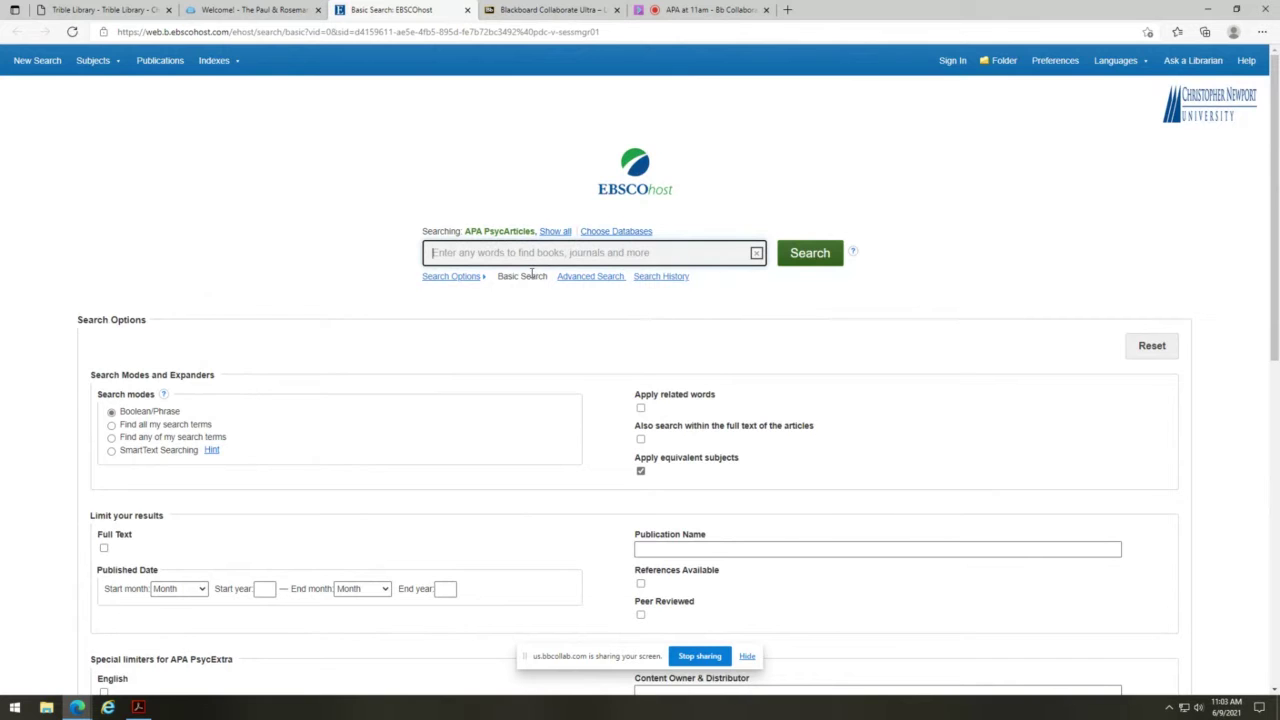
{"action": "scroll", "coordinate": [503, 308], "scroll_direction": "down", "scroll_amount": 3}
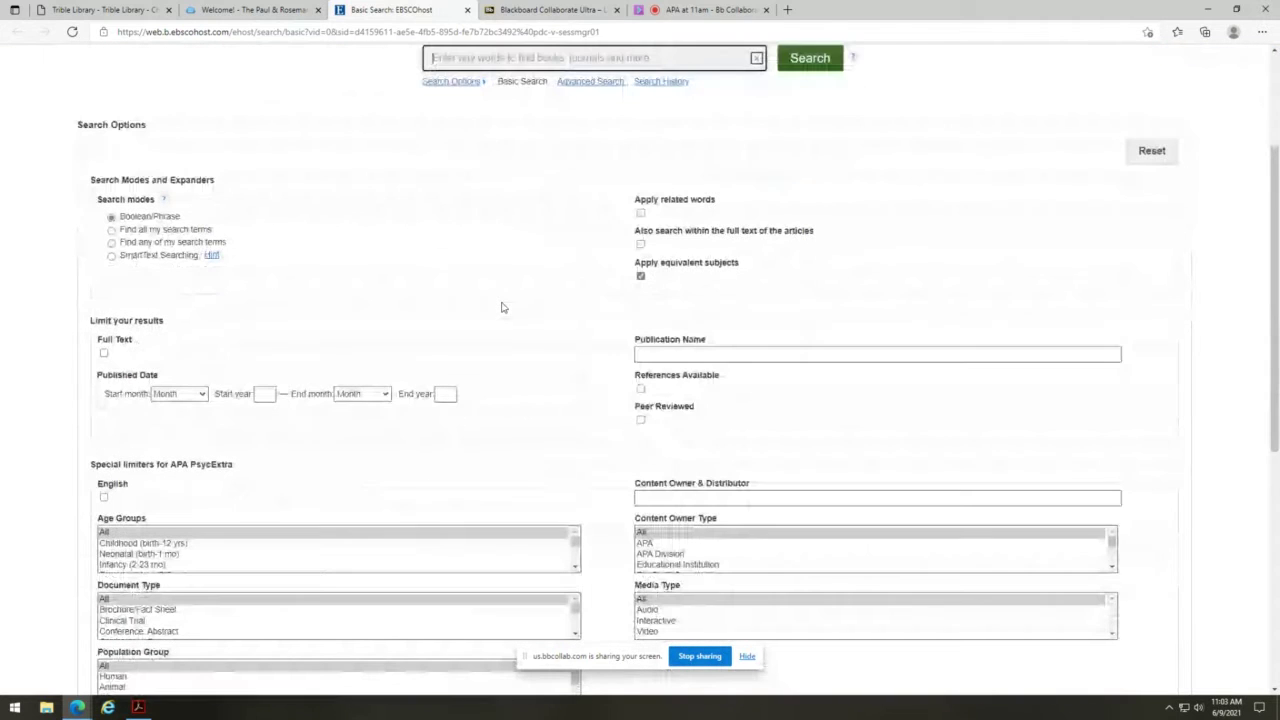
{"action": "scroll", "coordinate": [472, 260], "scroll_direction": "down", "scroll_amount": 5}
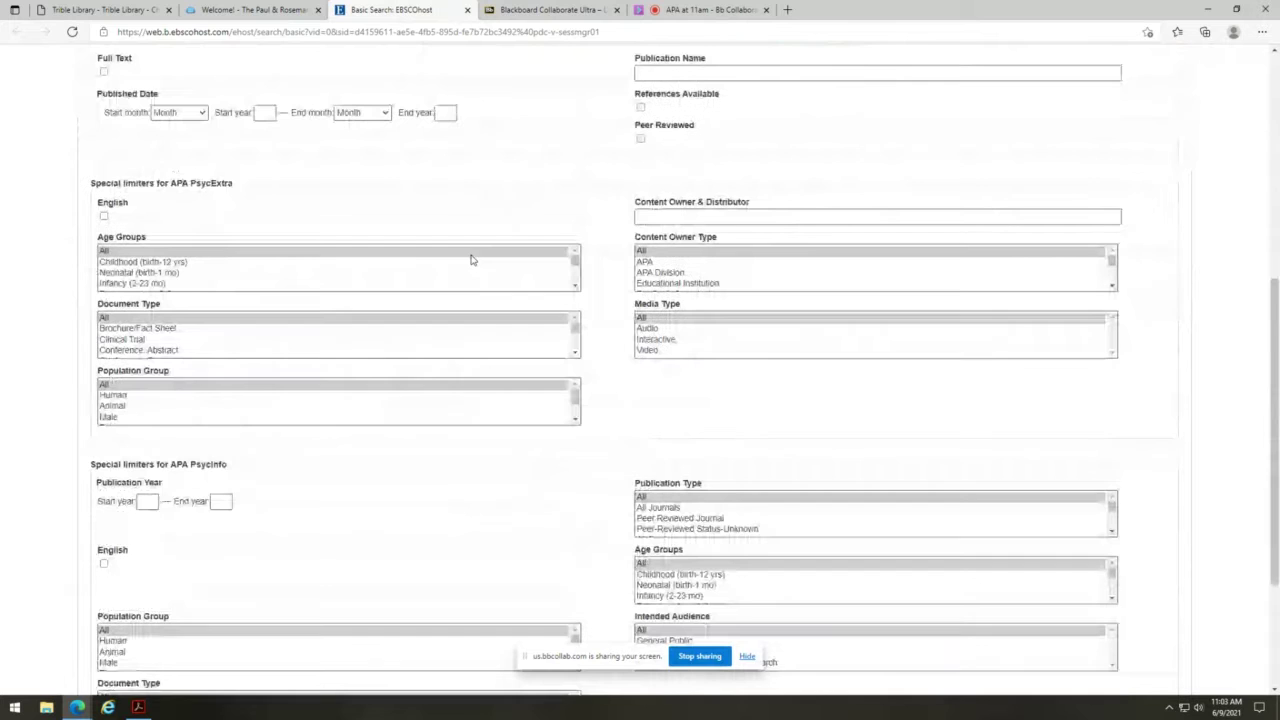
{"action": "scroll", "coordinate": [472, 260], "scroll_direction": "up", "scroll_amount": 2}
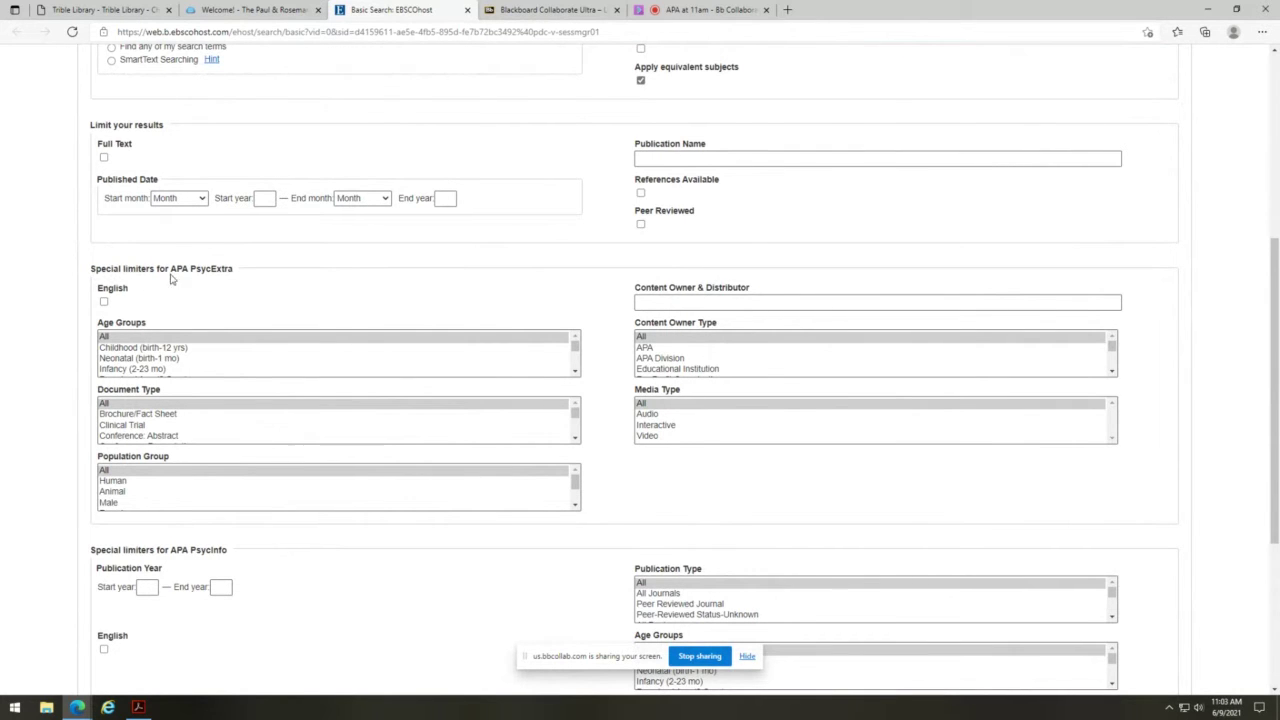
{"action": "scroll", "coordinate": [240, 278], "scroll_direction": "down", "scroll_amount": 3}
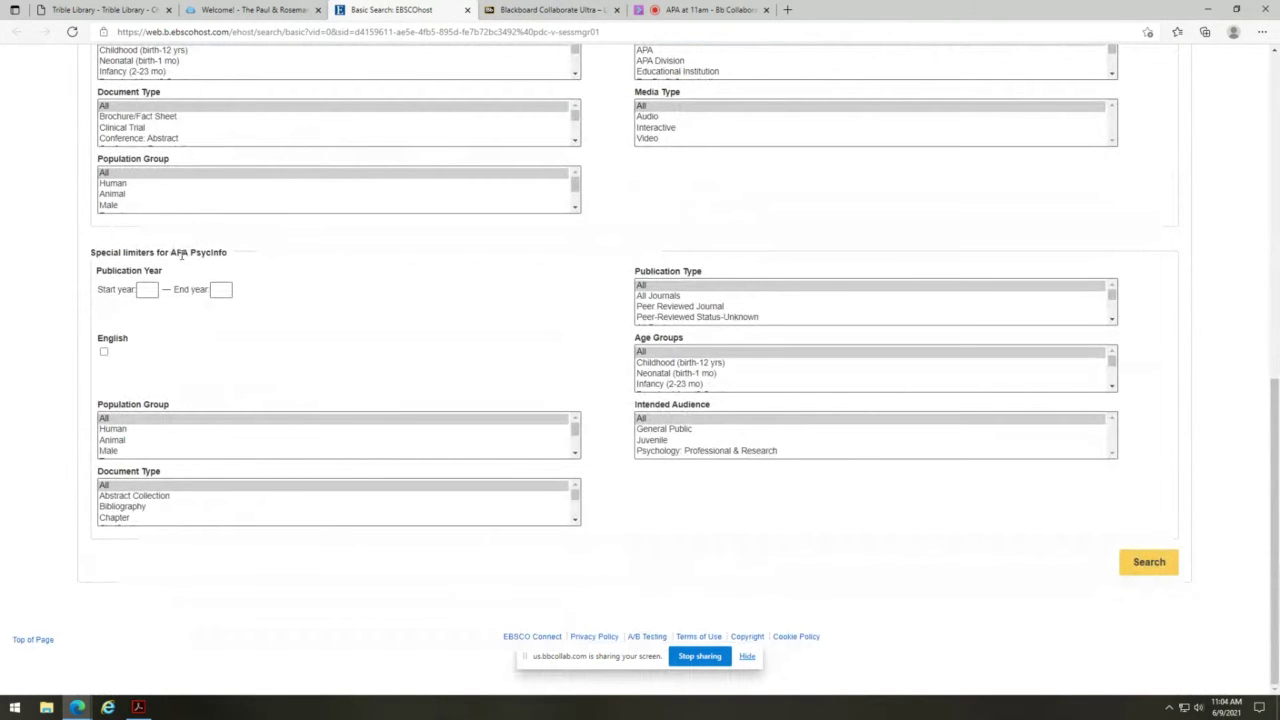
{"action": "scroll", "coordinate": [309, 326], "scroll_direction": "up", "scroll_amount": 10}
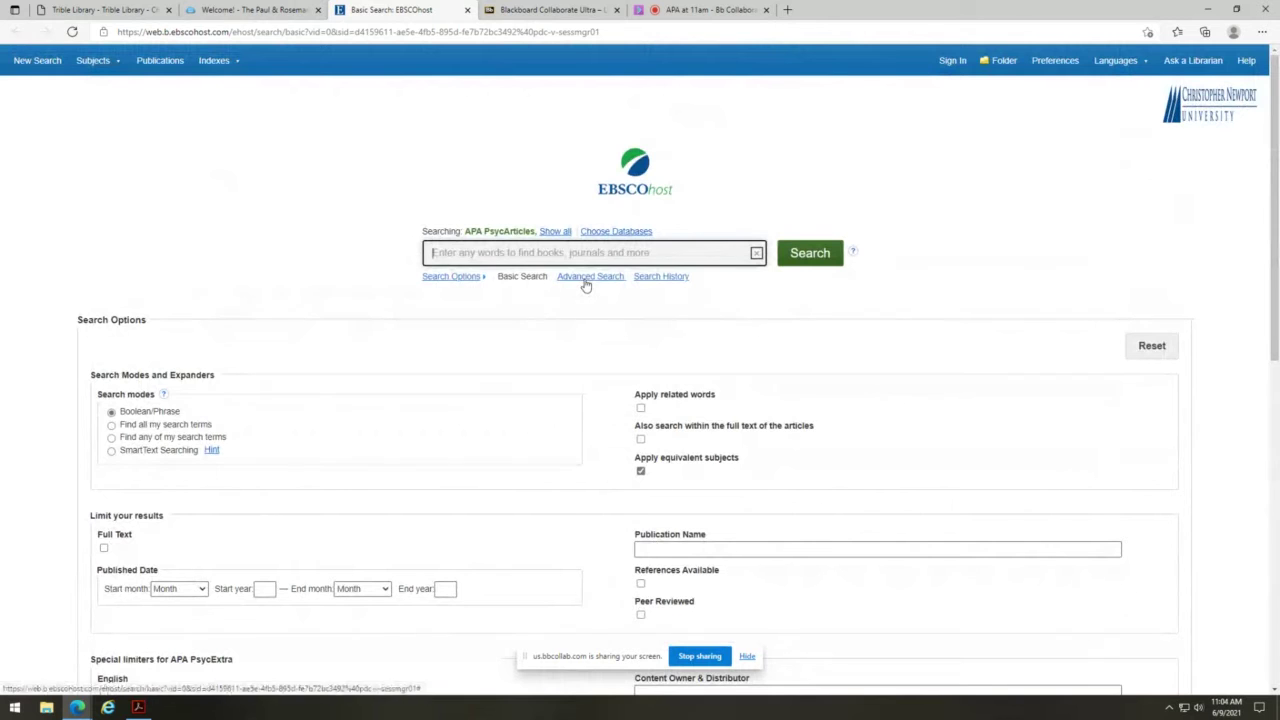
- Switch to Advanced Search and scroll through the APA PsycArticles limiters
{"action": "left_click", "coordinate": [588, 278]}
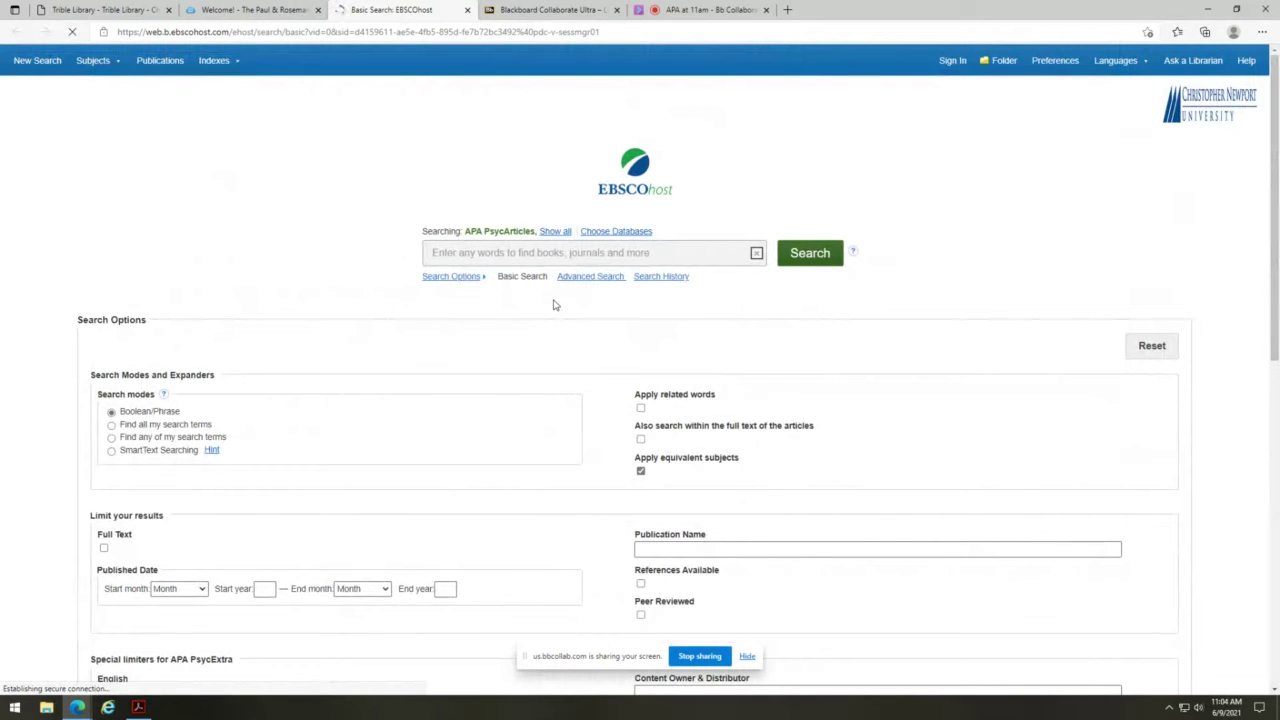
{"action": "scroll", "coordinate": [351, 317], "scroll_direction": "down", "scroll_amount": 3}
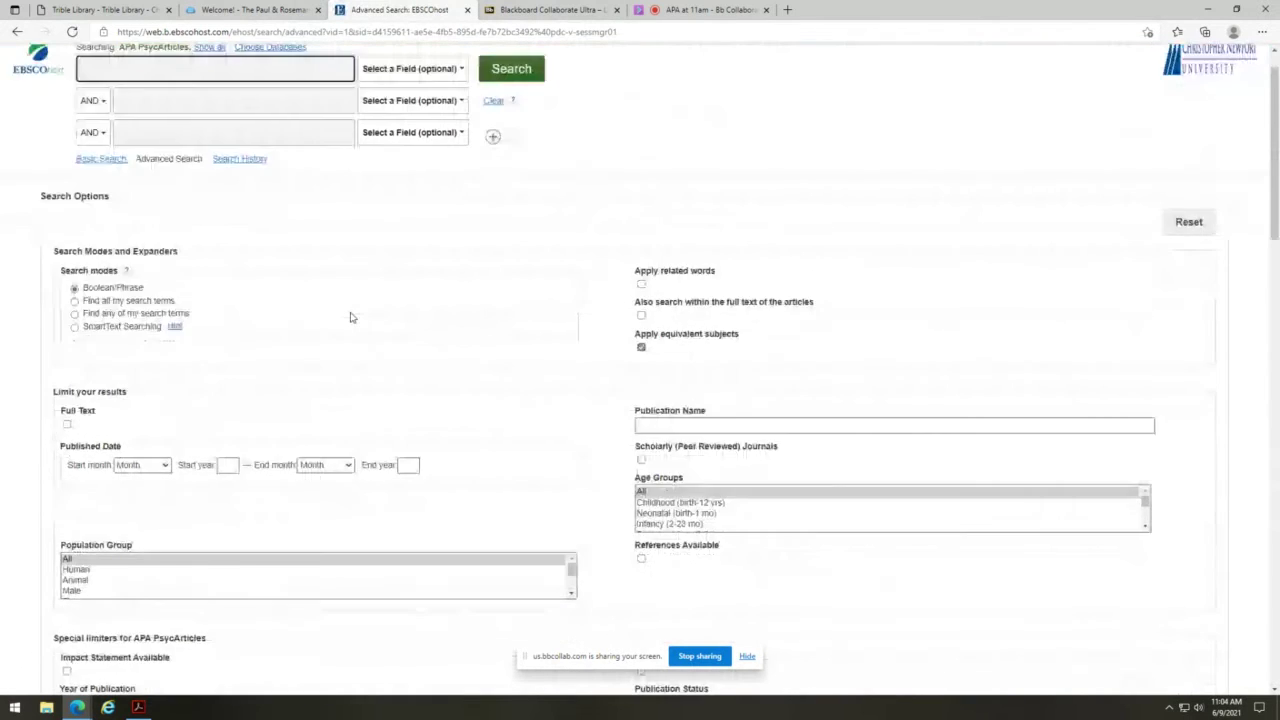
{"action": "scroll", "coordinate": [351, 317], "scroll_direction": "down", "scroll_amount": 2}
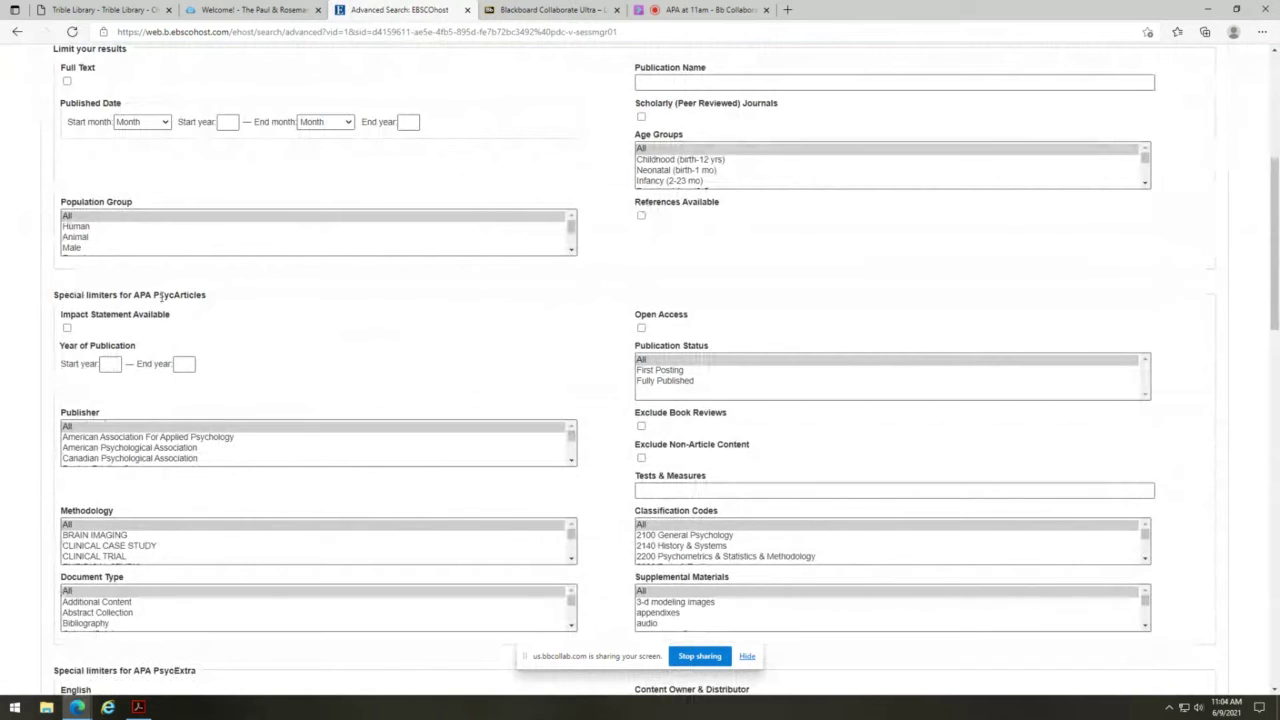
{"action": "scroll", "coordinate": [238, 336], "scroll_direction": "up", "scroll_amount": 1}
{"action": "scroll", "coordinate": [238, 336], "scroll_direction": "up", "scroll_amount": 2}
{"action": "scroll", "coordinate": [238, 336], "scroll_direction": "down", "scroll_amount": 4}
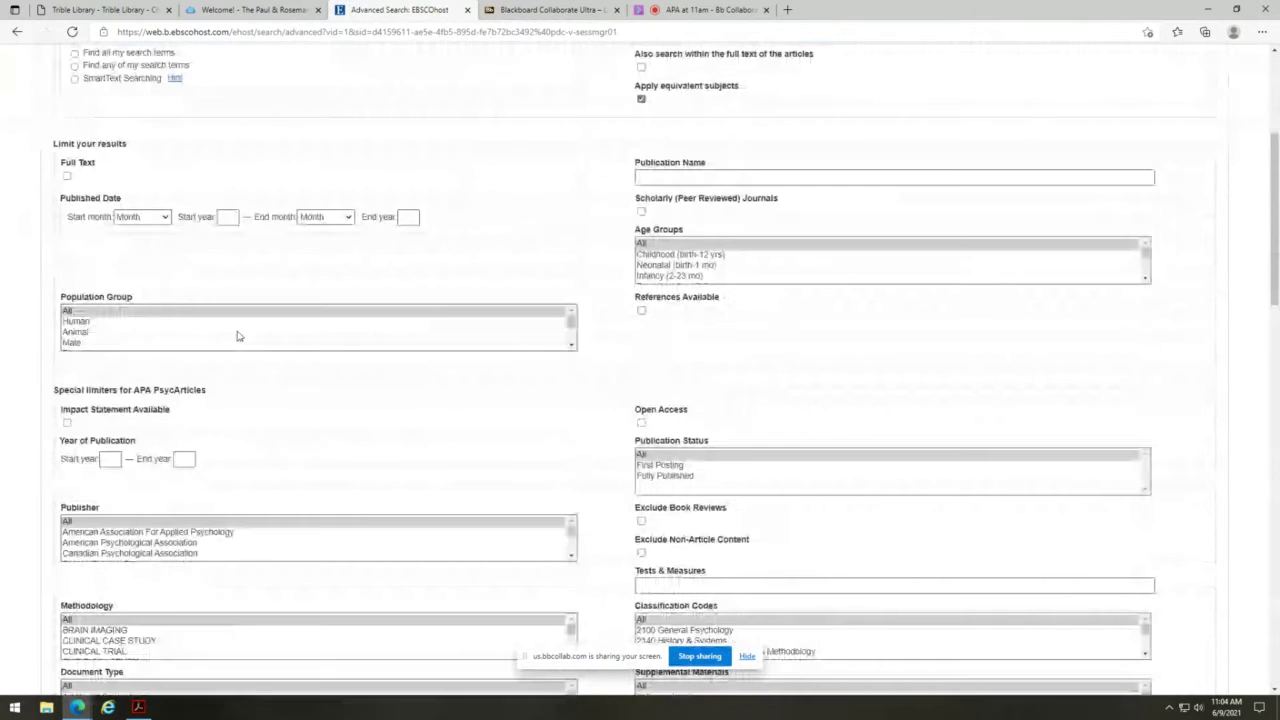
{"action": "scroll", "coordinate": [238, 336], "scroll_direction": "down", "scroll_amount": 1}
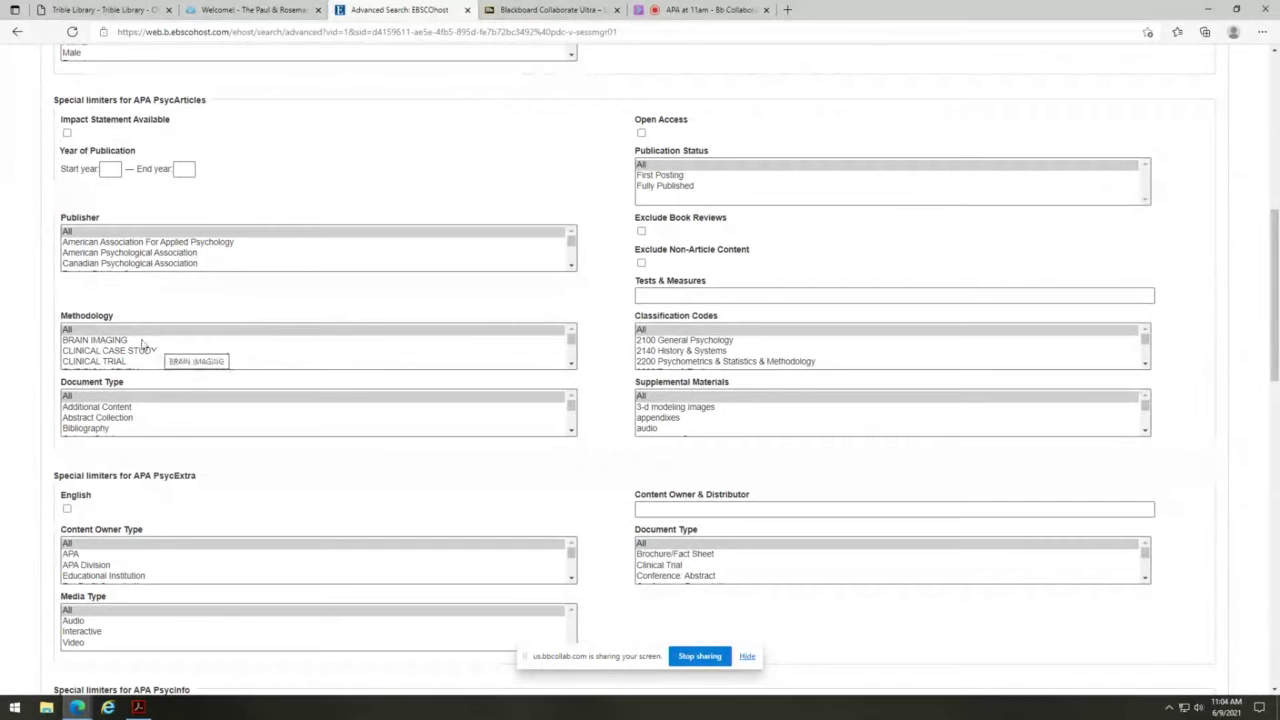
- Browse the Methodology and Document Type lists, leaving them at All, and select the Tests & Measures field
{"action": "left_click_drag", "start_coordinate": [569, 345], "coordinate": [569, 348]}
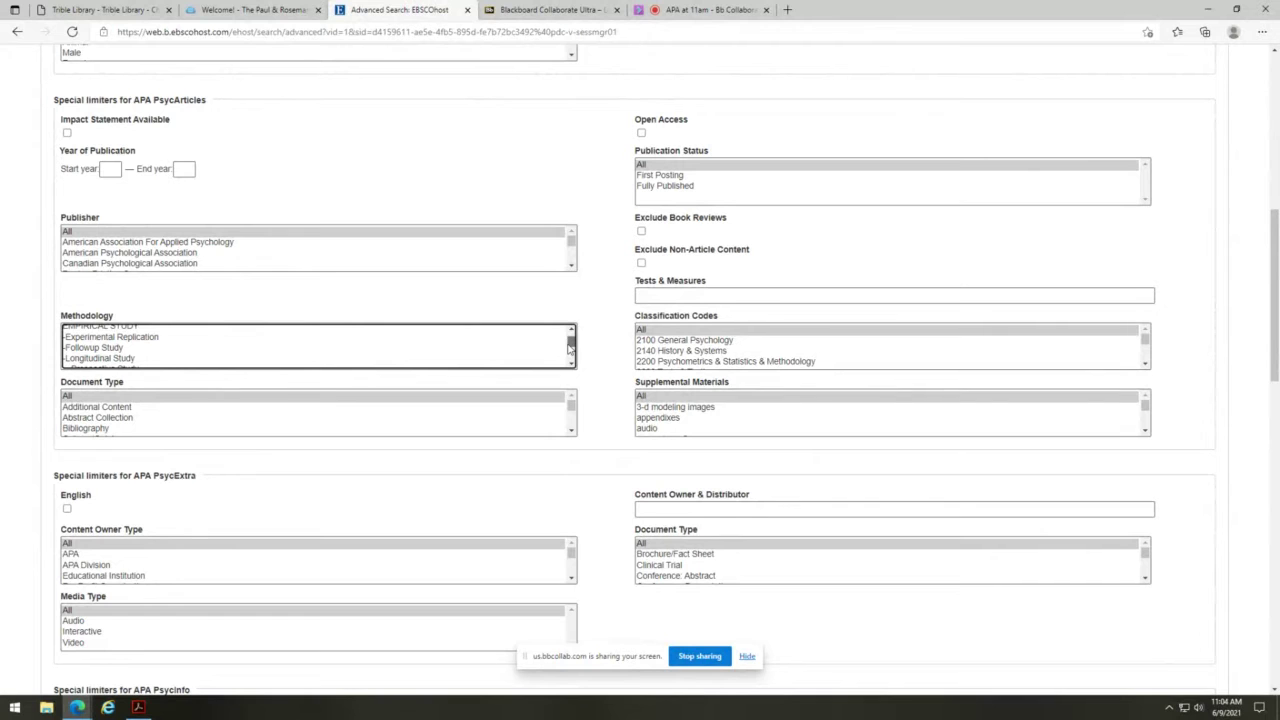
{"action": "left_click_drag", "start_coordinate": [568, 347], "coordinate": [575, 345]}
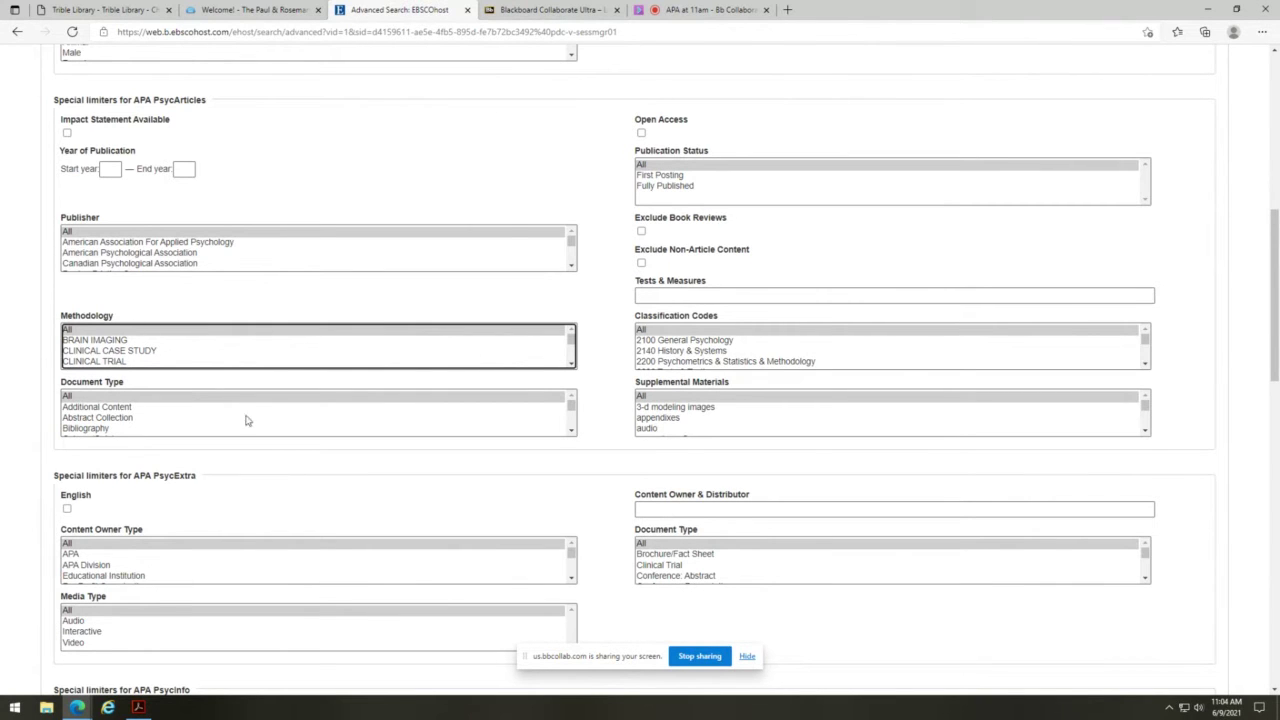
{"action": "left_click_drag", "start_coordinate": [571, 407], "coordinate": [571, 425]}
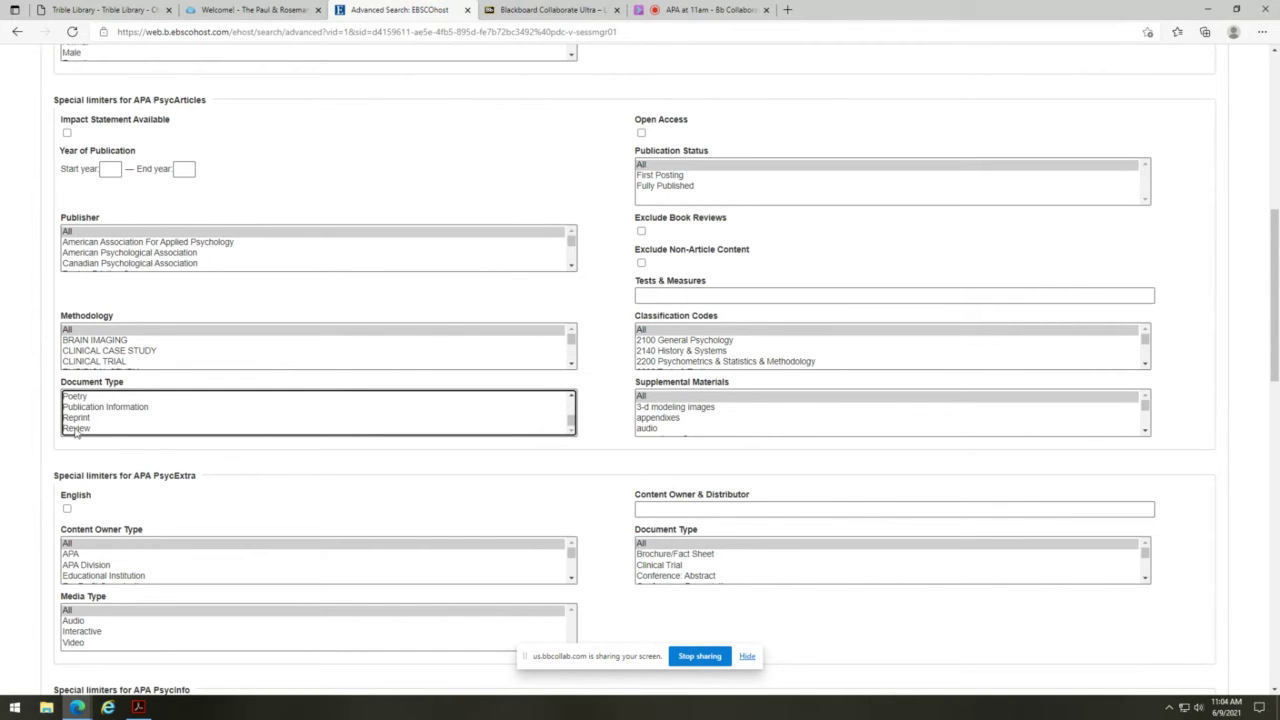
{"action": "left_click_drag", "start_coordinate": [571, 424], "coordinate": [584, 407]}
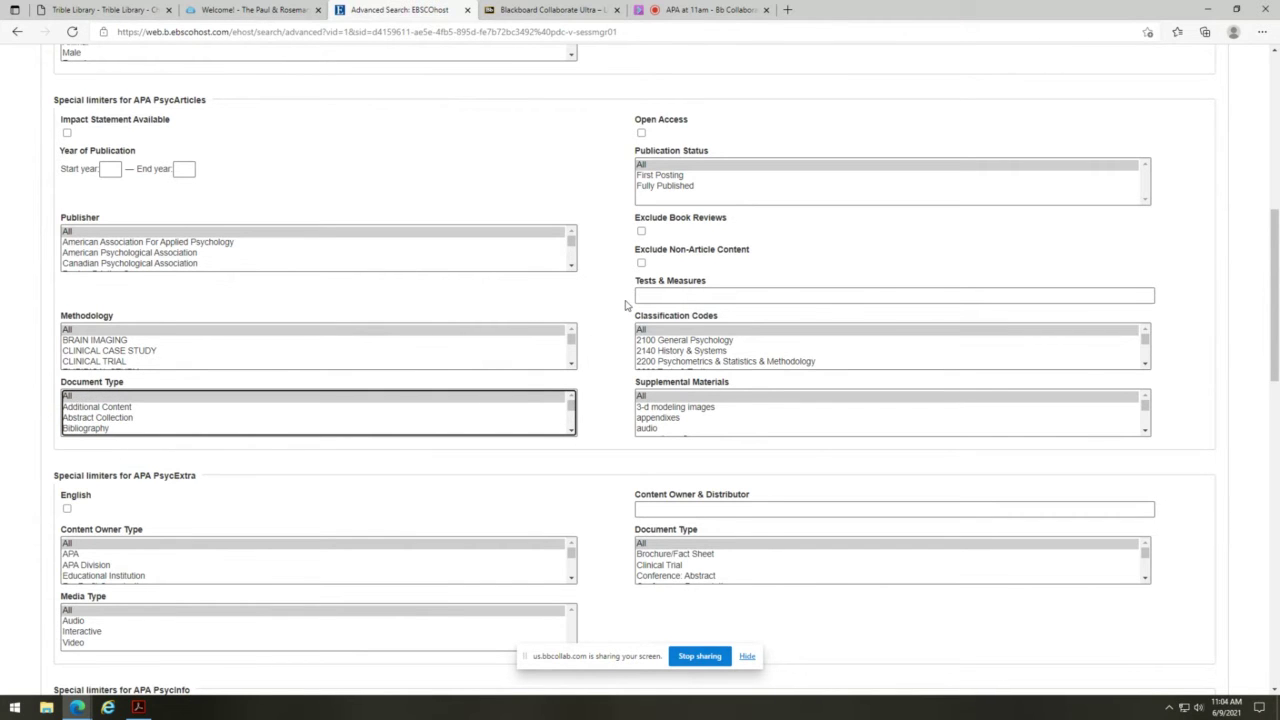
{"action": "left_click", "coordinate": [729, 298]}
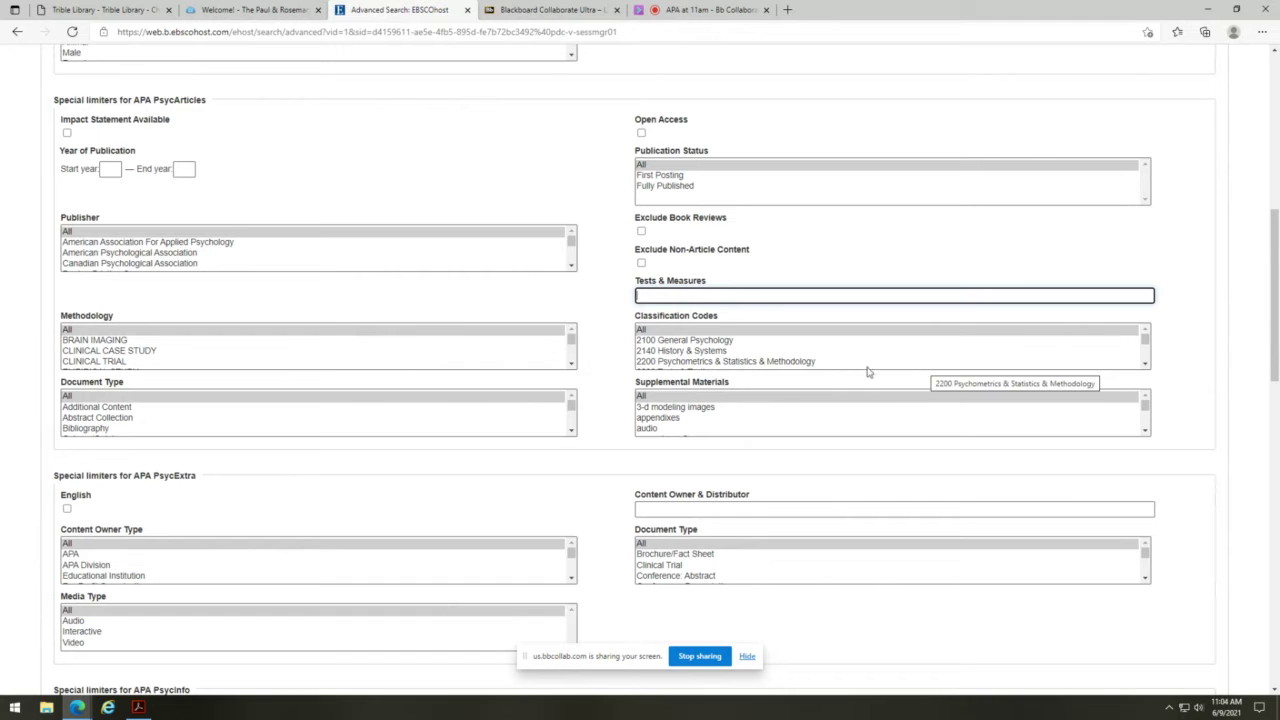
{"action": "scroll", "coordinate": [517, 460], "scroll_direction": "down", "scroll_amount": 5}
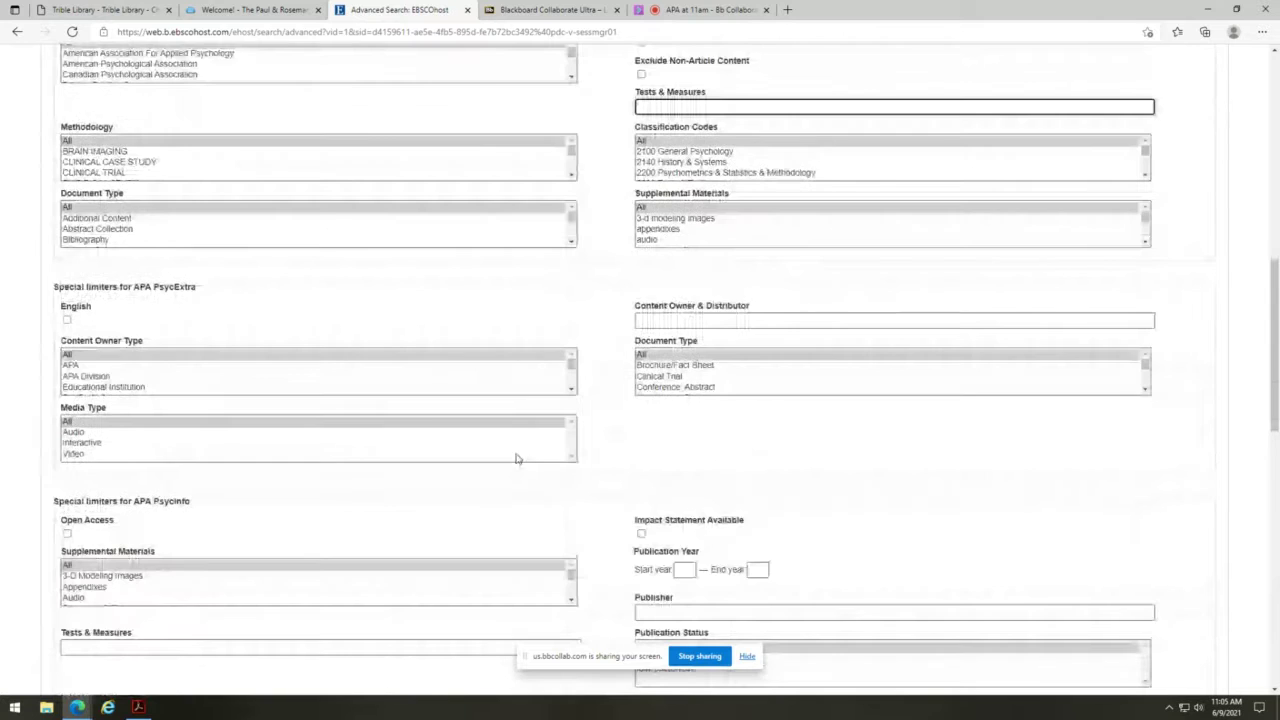
{"action": "scroll", "coordinate": [517, 454], "scroll_direction": "down", "scroll_amount": 1}
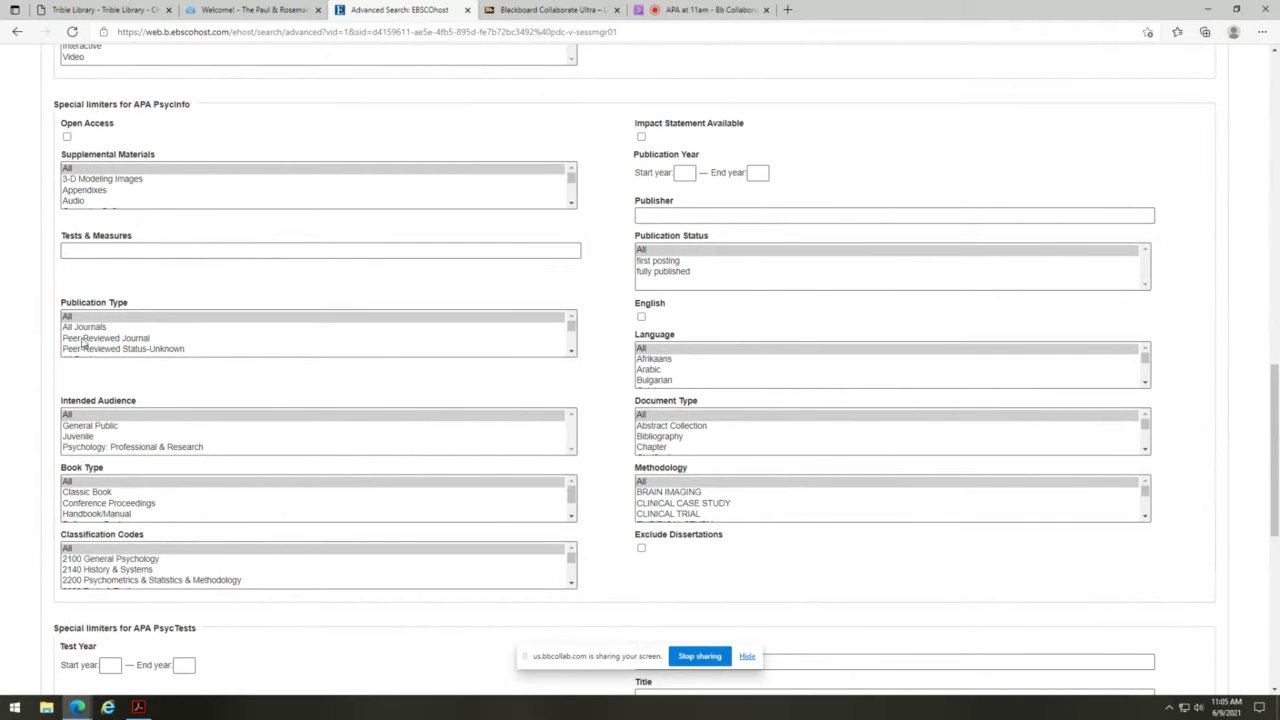
{"action": "left_click", "coordinate": [571, 351]}
{"action": "scroll", "coordinate": [400, 333], "scroll_direction": "down", "scroll_amount": 2}
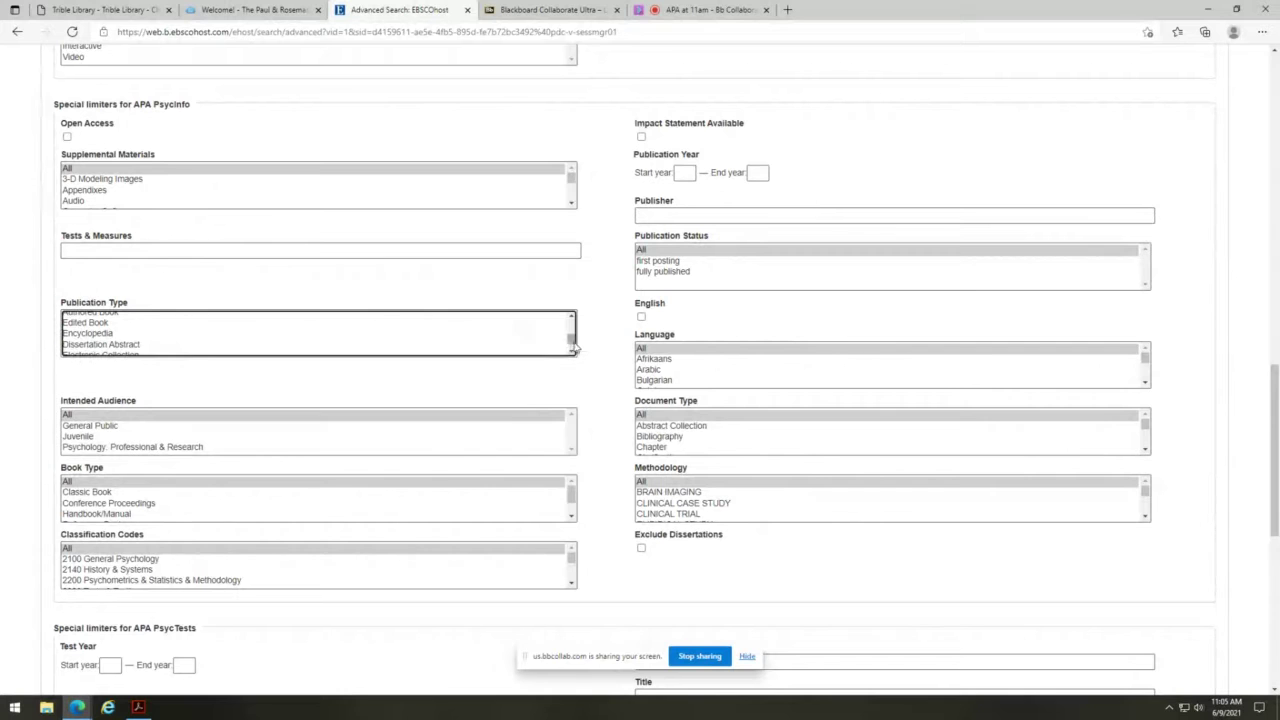
{"action": "left_click", "coordinate": [572, 347]}
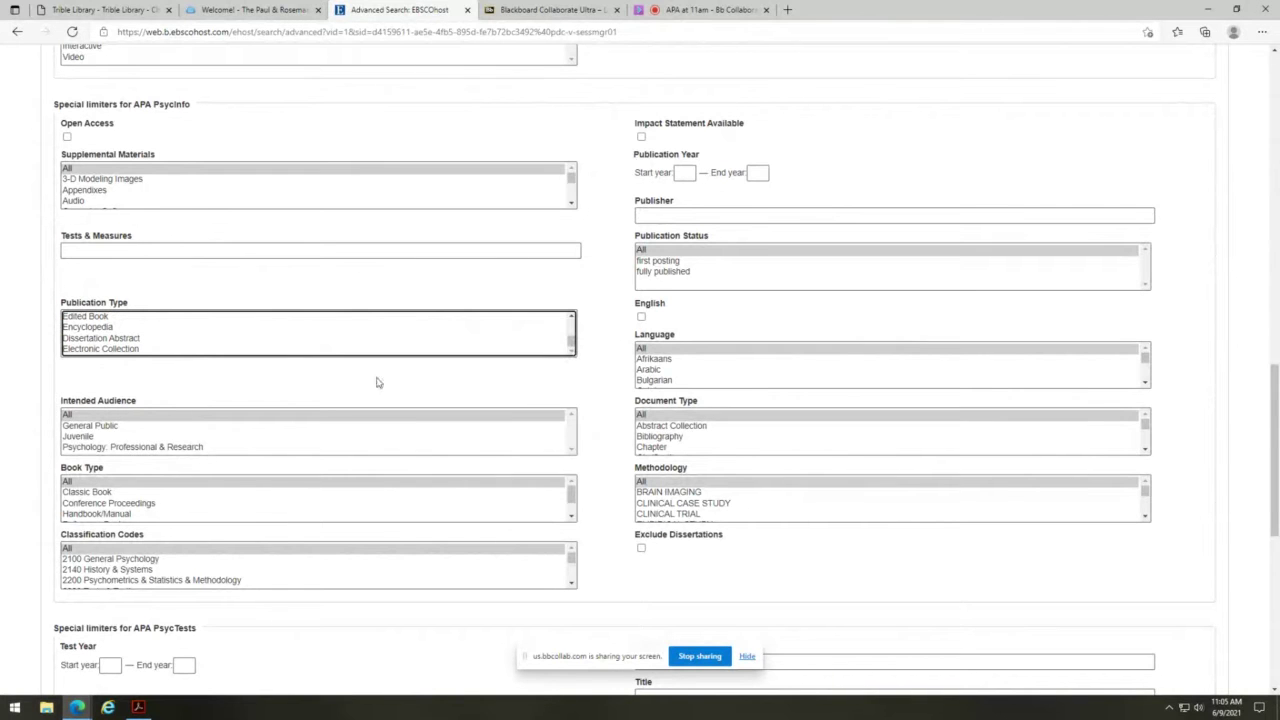
{"action": "scroll", "coordinate": [245, 471], "scroll_direction": "down", "scroll_amount": 1}
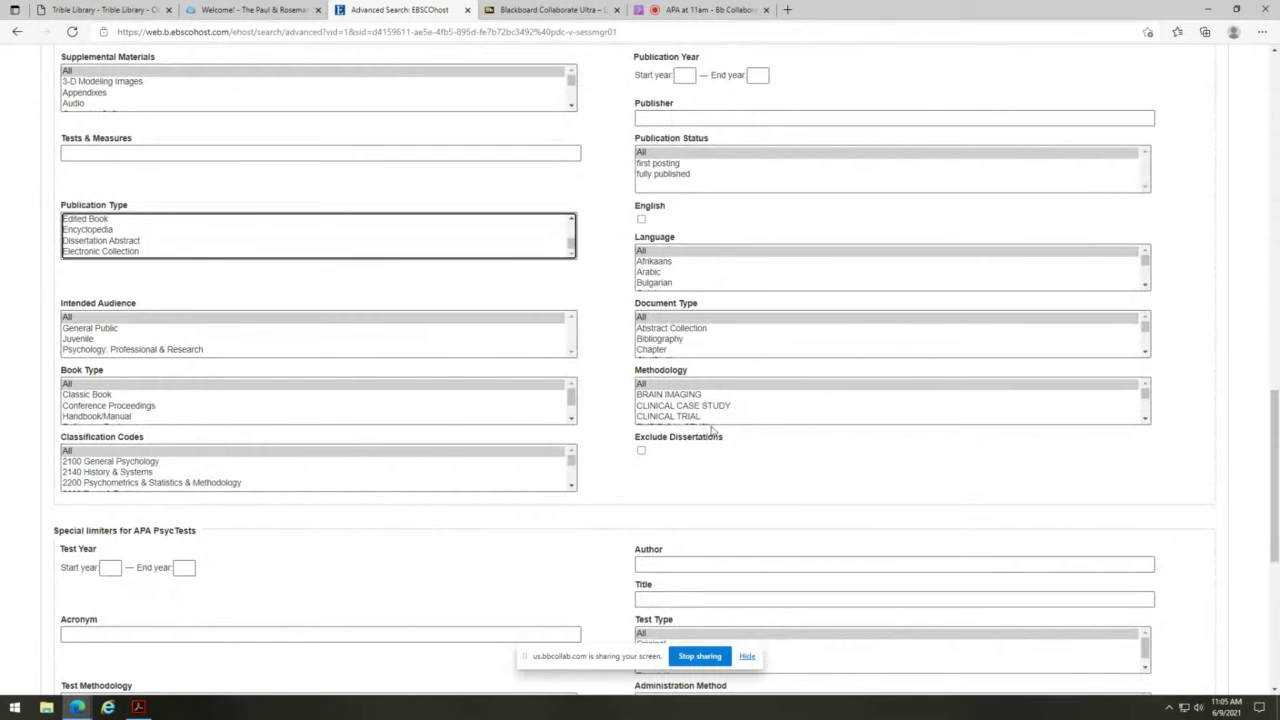
{"action": "left_click", "coordinate": [1145, 351]}
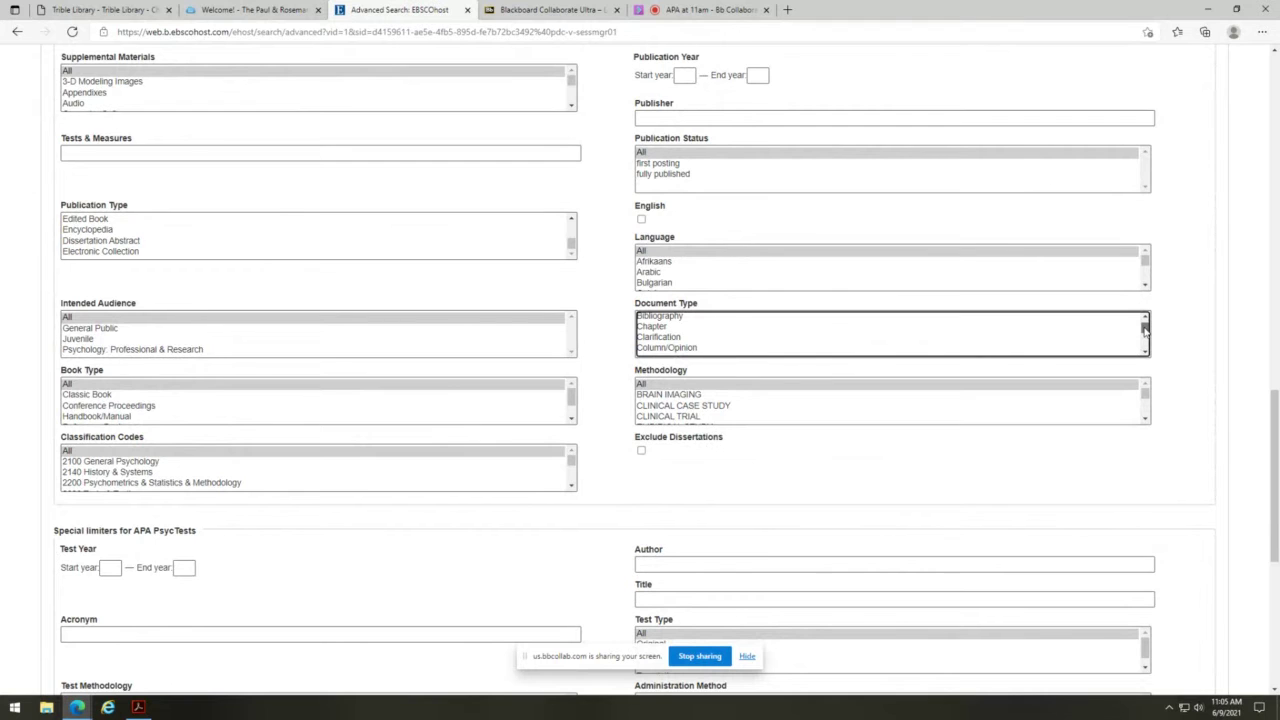
{"action": "left_click_drag", "start_coordinate": [1145, 330], "coordinate": [1147, 346]}
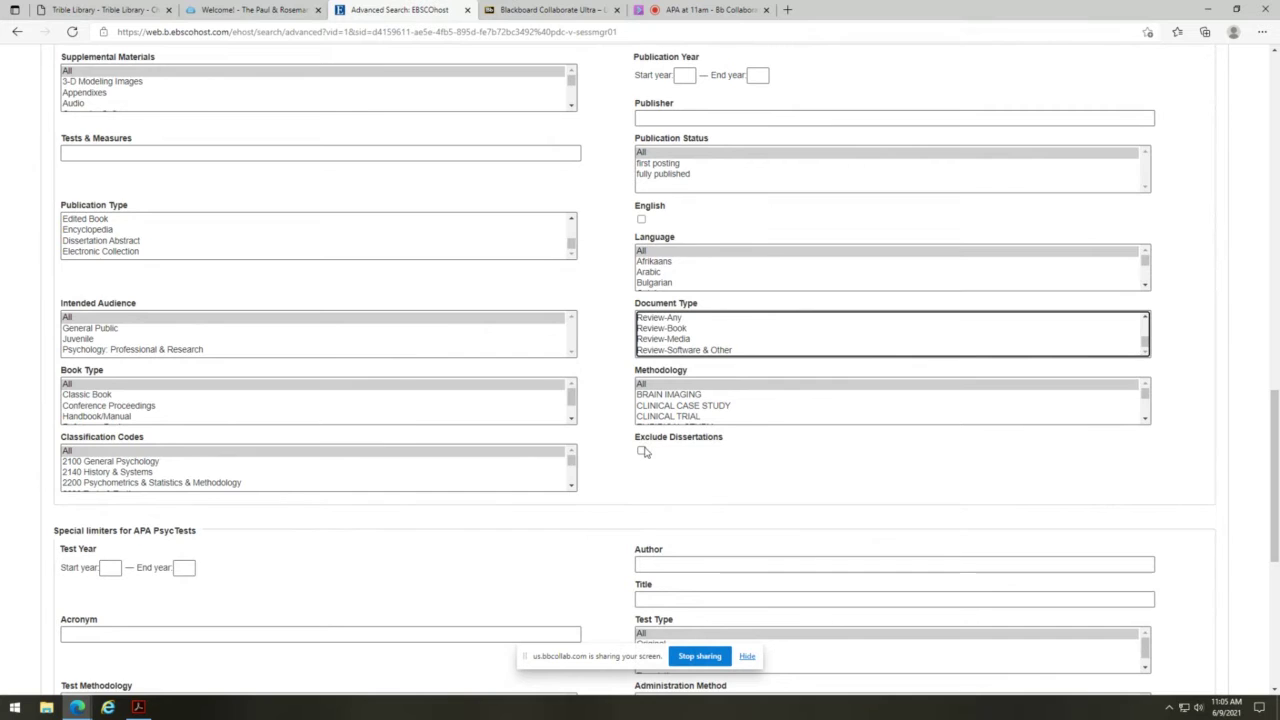
{"action": "scroll", "coordinate": [644, 451], "scroll_direction": "down", "scroll_amount": 4}
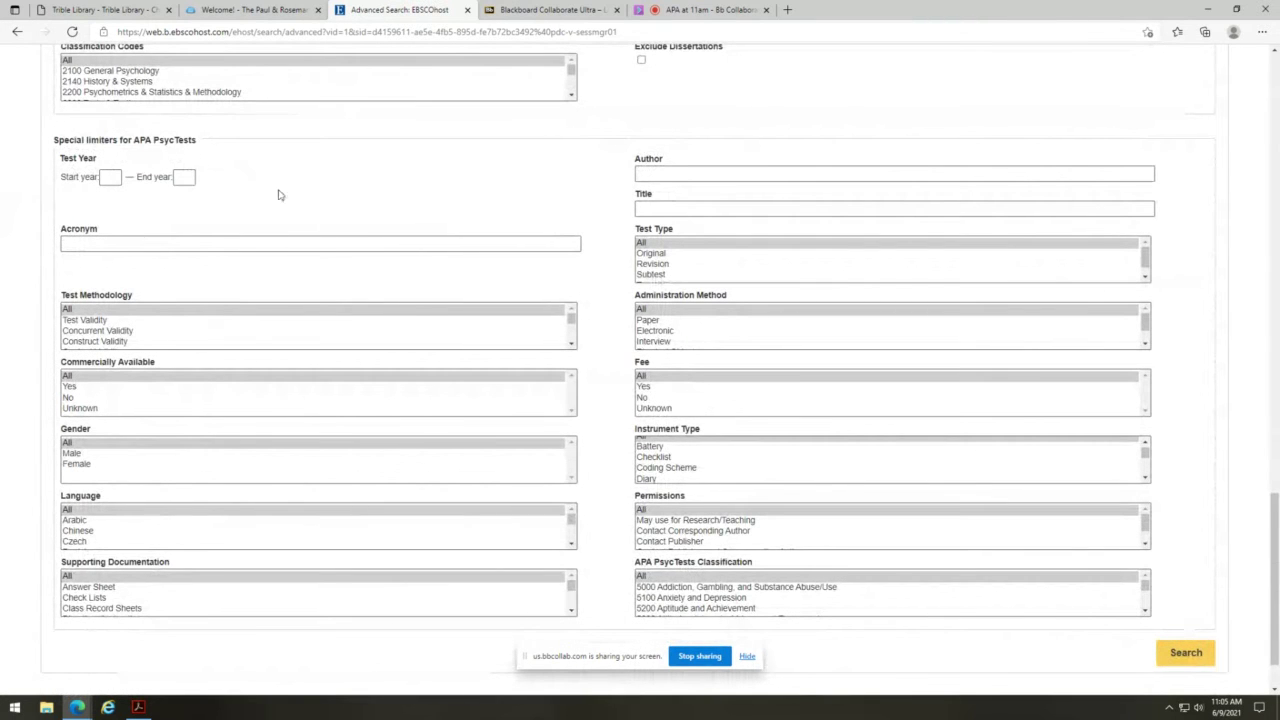
{"action": "scroll", "coordinate": [339, 240], "scroll_direction": "down", "scroll_amount": 1}
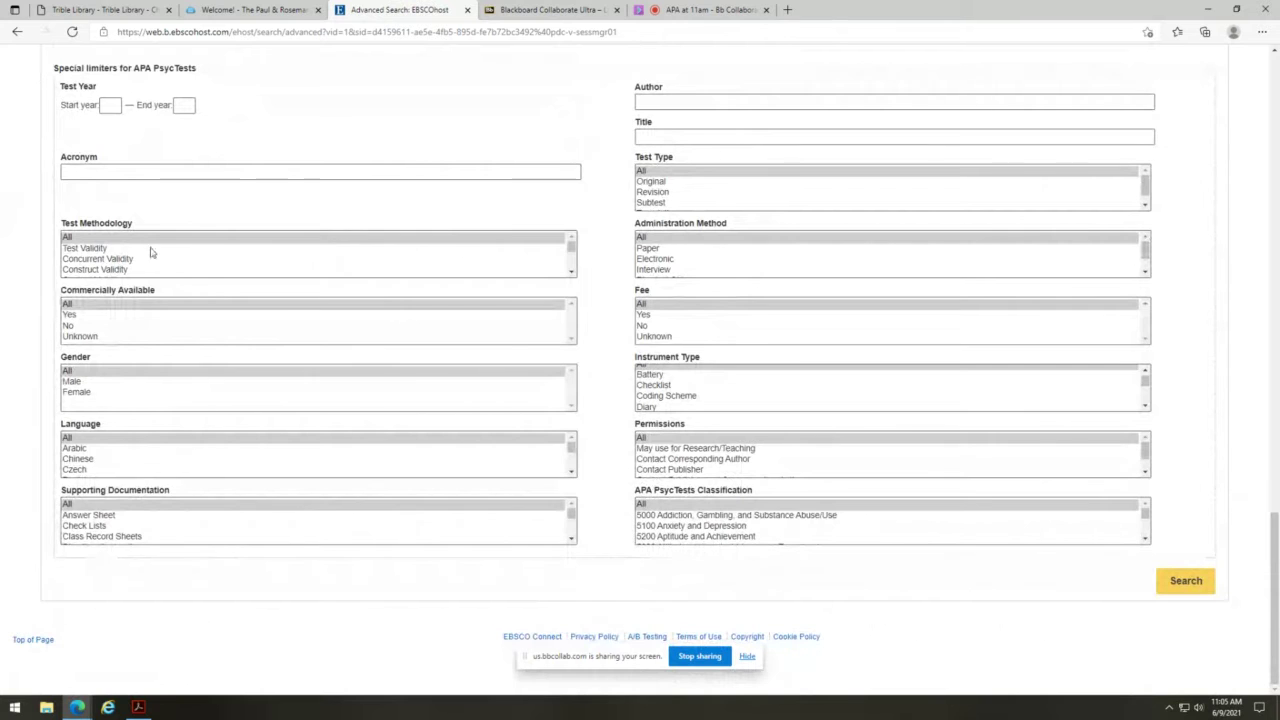
{"action": "left_click", "coordinate": [571, 272]}
{"action": "left_click", "coordinate": [571, 272]}
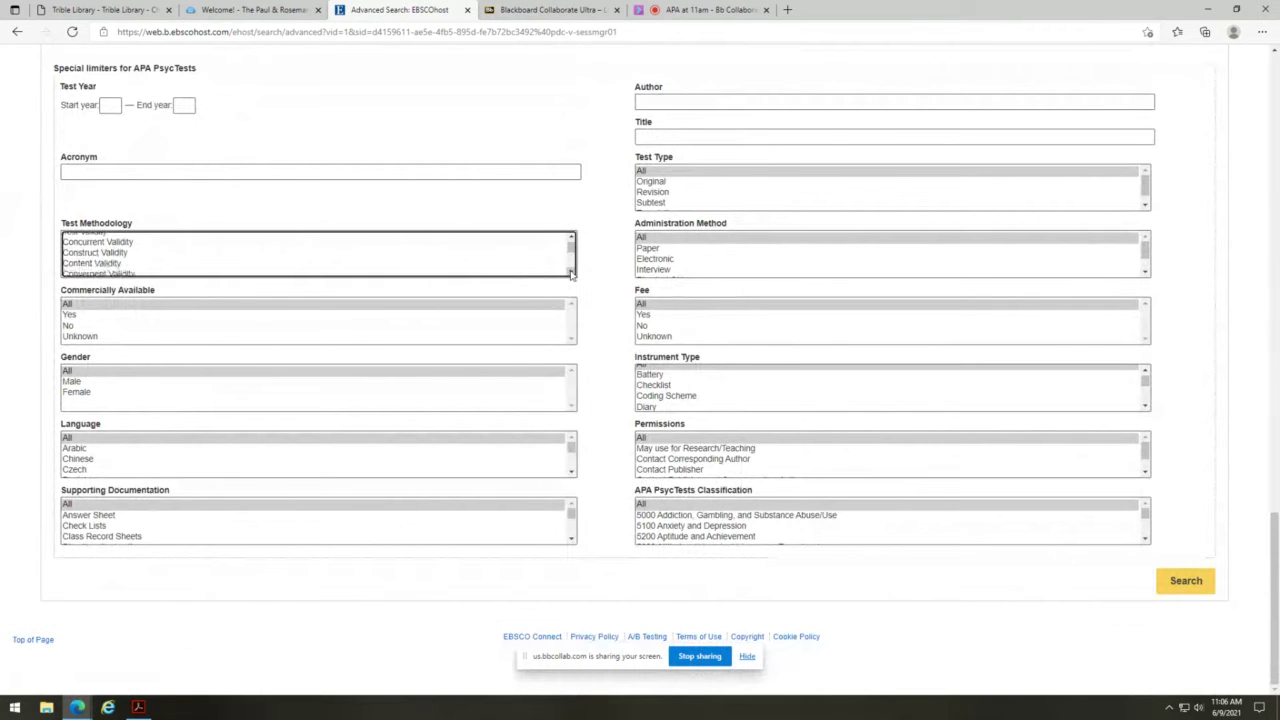
{"action": "left_click", "coordinate": [571, 272]}
{"action": "left_click", "coordinate": [571, 272]}
{"action": "left_click", "coordinate": [571, 272]}
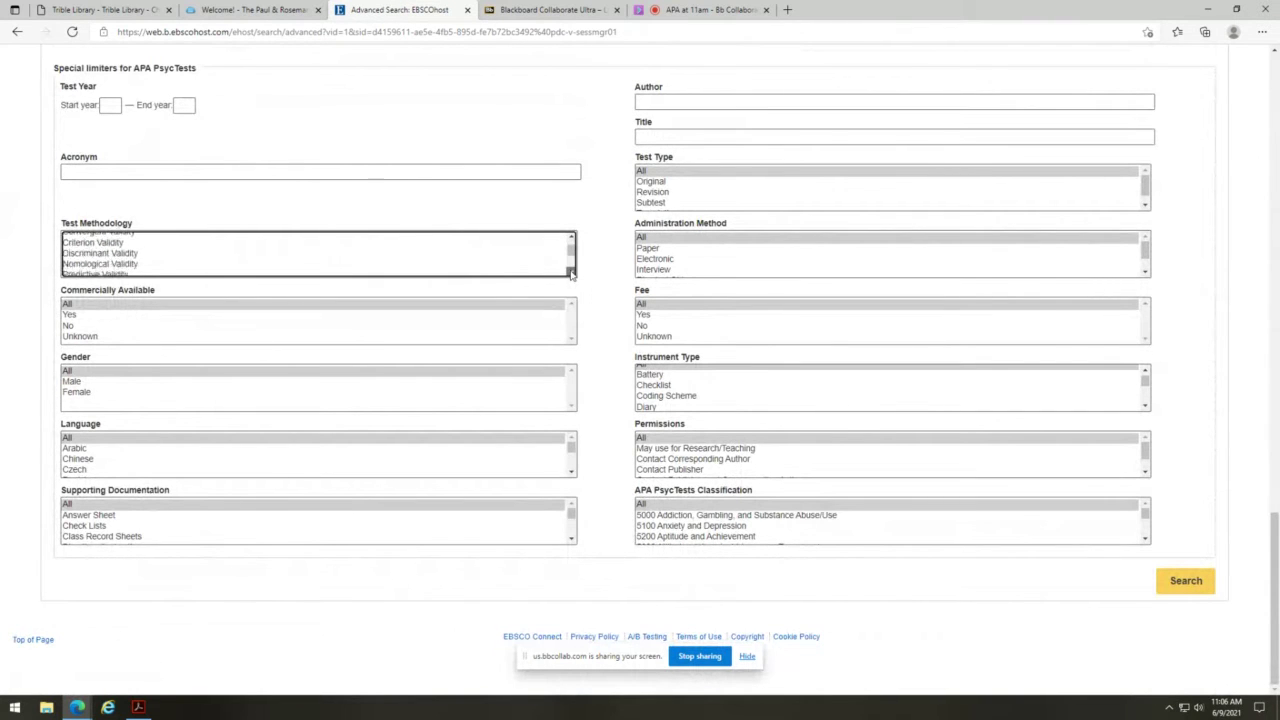
{"action": "left_click", "coordinate": [571, 272]}
{"action": "left_click", "coordinate": [571, 272]}
{"action": "left_click", "coordinate": [571, 272]}
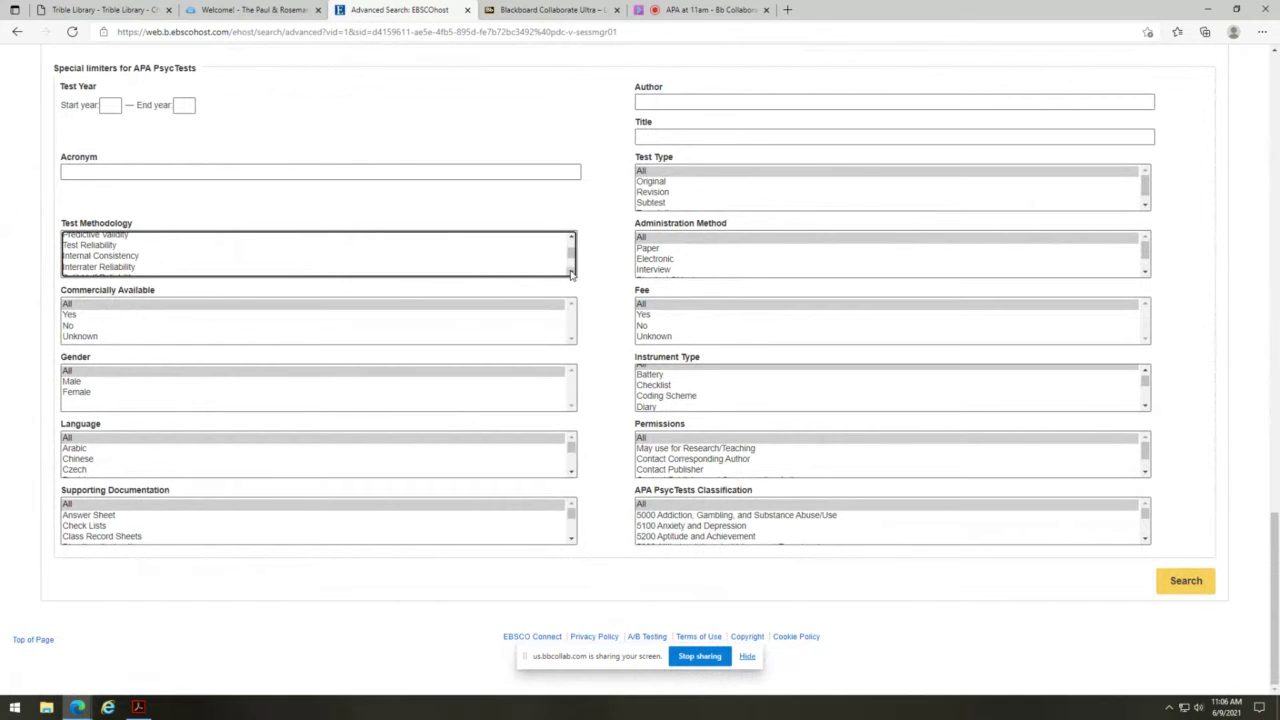
{"action": "left_click", "coordinate": [571, 272]}
{"action": "left_click", "coordinate": [571, 272]}
{"action": "left_click", "coordinate": [571, 272]}
{"action": "left_click", "coordinate": [571, 272]}
{"action": "left_click", "coordinate": [571, 272]}
{"action": "left_click", "coordinate": [571, 272]}
{"action": "left_click", "coordinate": [571, 272]}
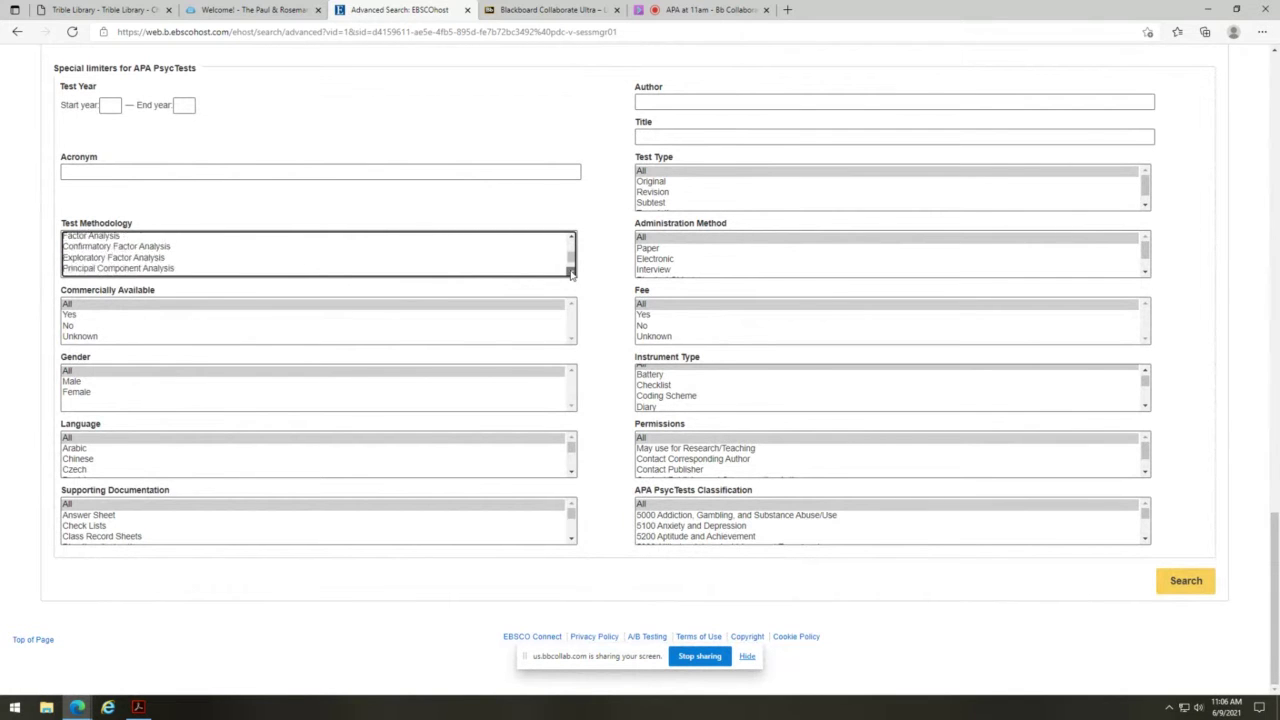
{"action": "left_click", "coordinate": [571, 272]}
{"action": "left_click", "coordinate": [571, 272]}
{"action": "left_click", "coordinate": [571, 272]}
{"action": "left_click", "coordinate": [571, 272]}
{"action": "left_click", "coordinate": [571, 273]}
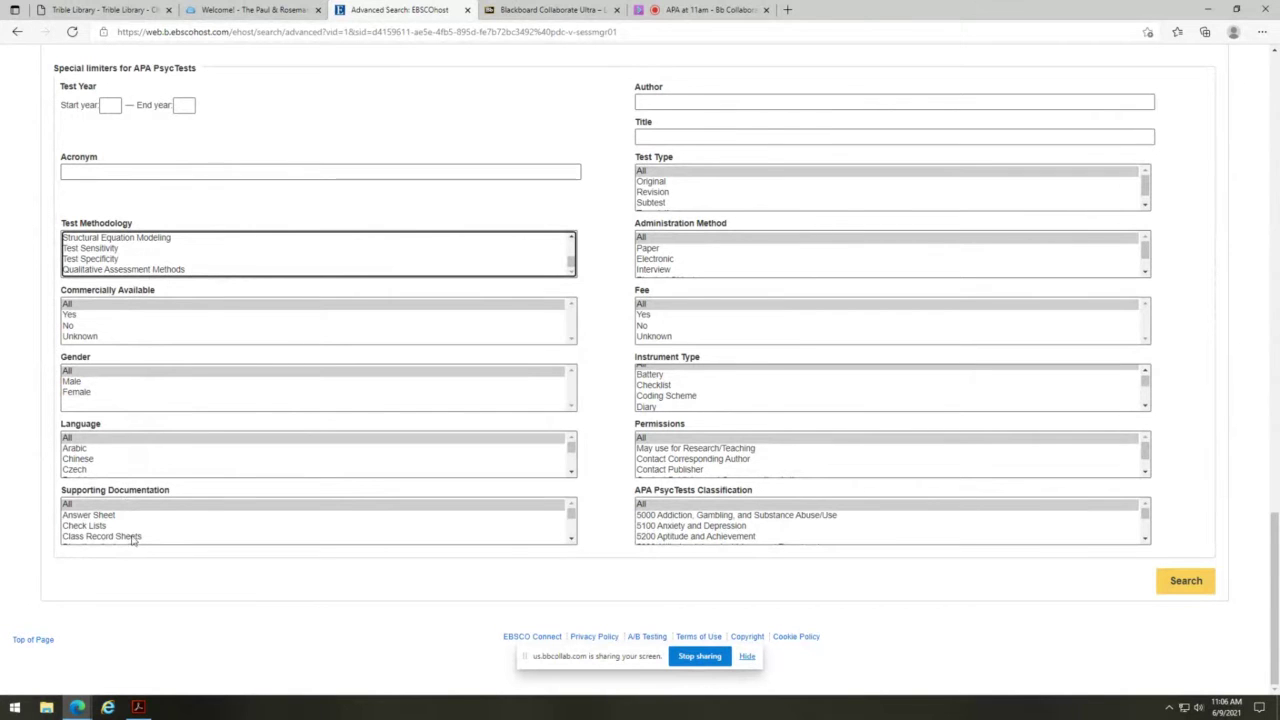
{"action": "left_click", "coordinate": [572, 541]}
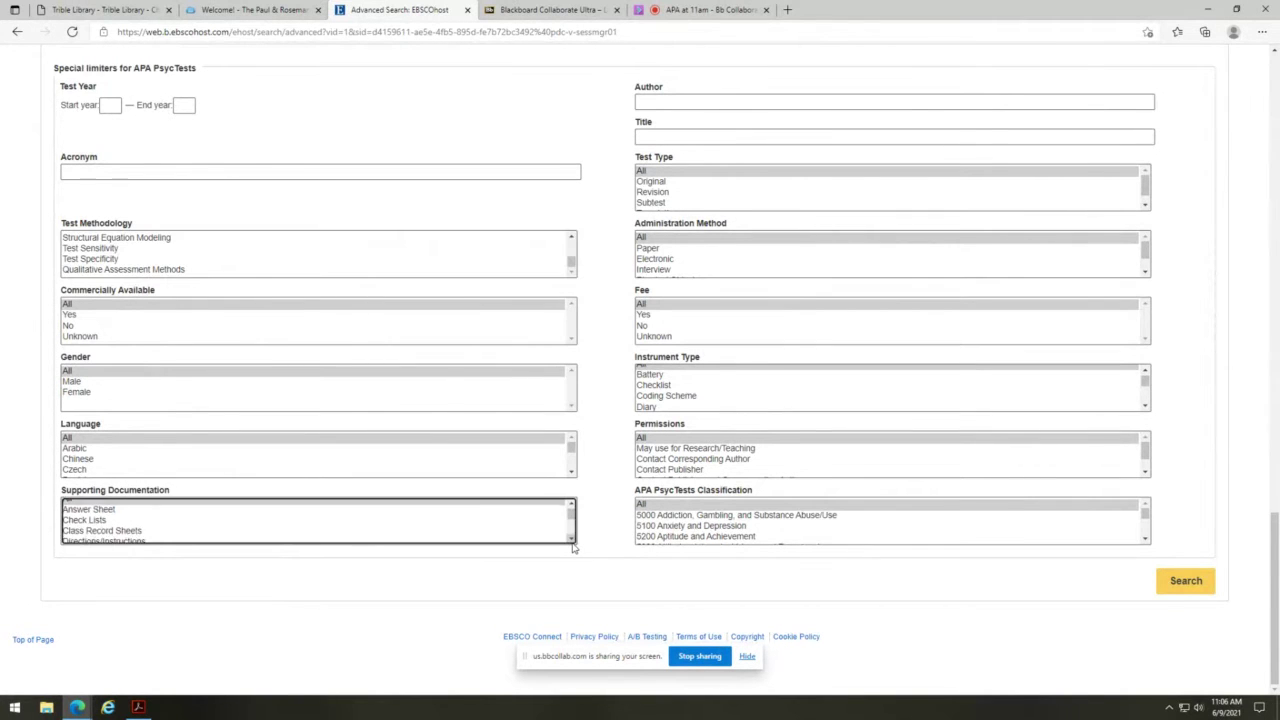
{"action": "left_click", "coordinate": [571, 533]}
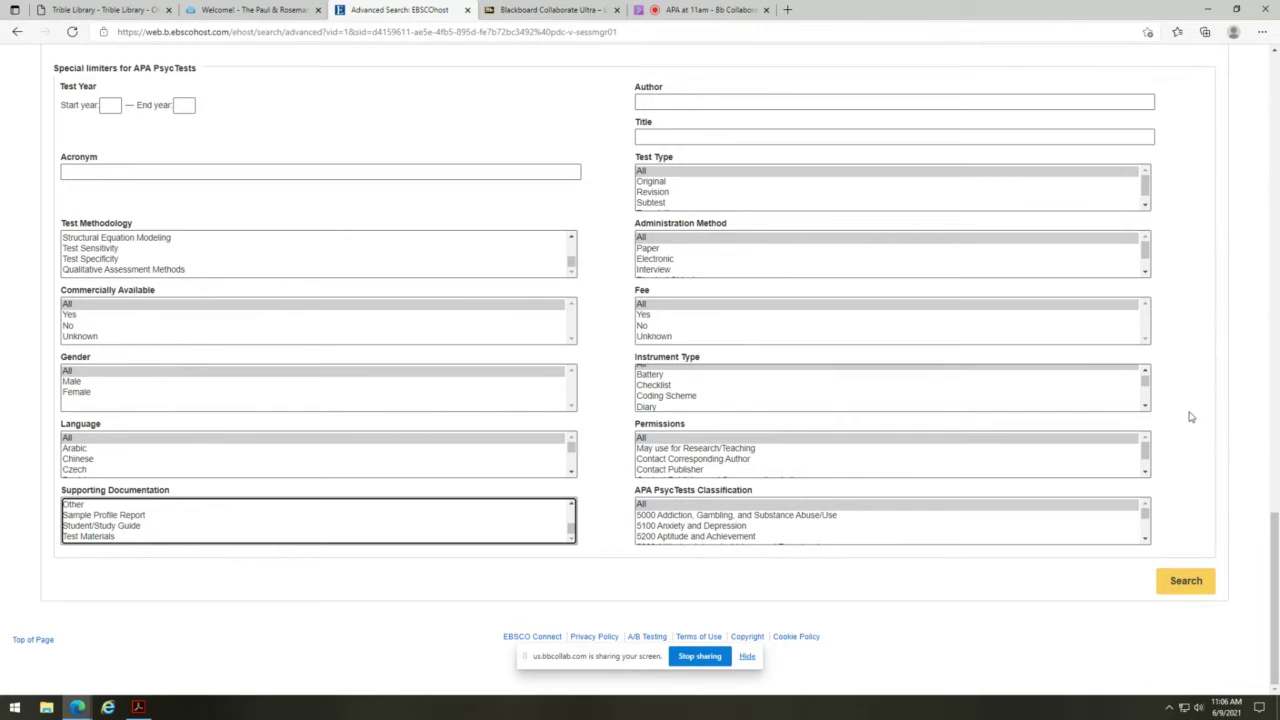
{"action": "left_click_drag", "start_coordinate": [1146, 407], "coordinate": [1146, 407]}
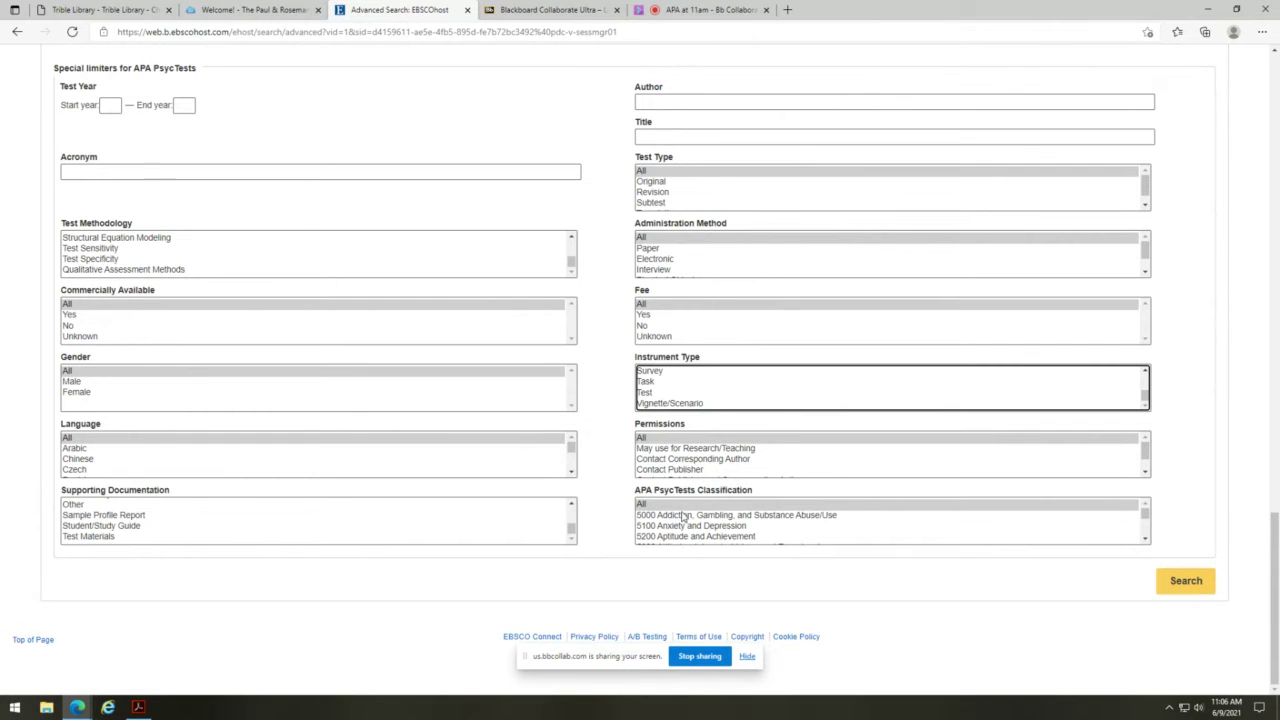
{"action": "mouse_move", "coordinate": [1145, 512]}
{"action": "left_mouse_down"}
{"action": "mouse_move", "coordinate": [1146, 527]}
{"action": "mouse_move", "coordinate": [1146, 516]}
{"action": "left_mouse_up"}
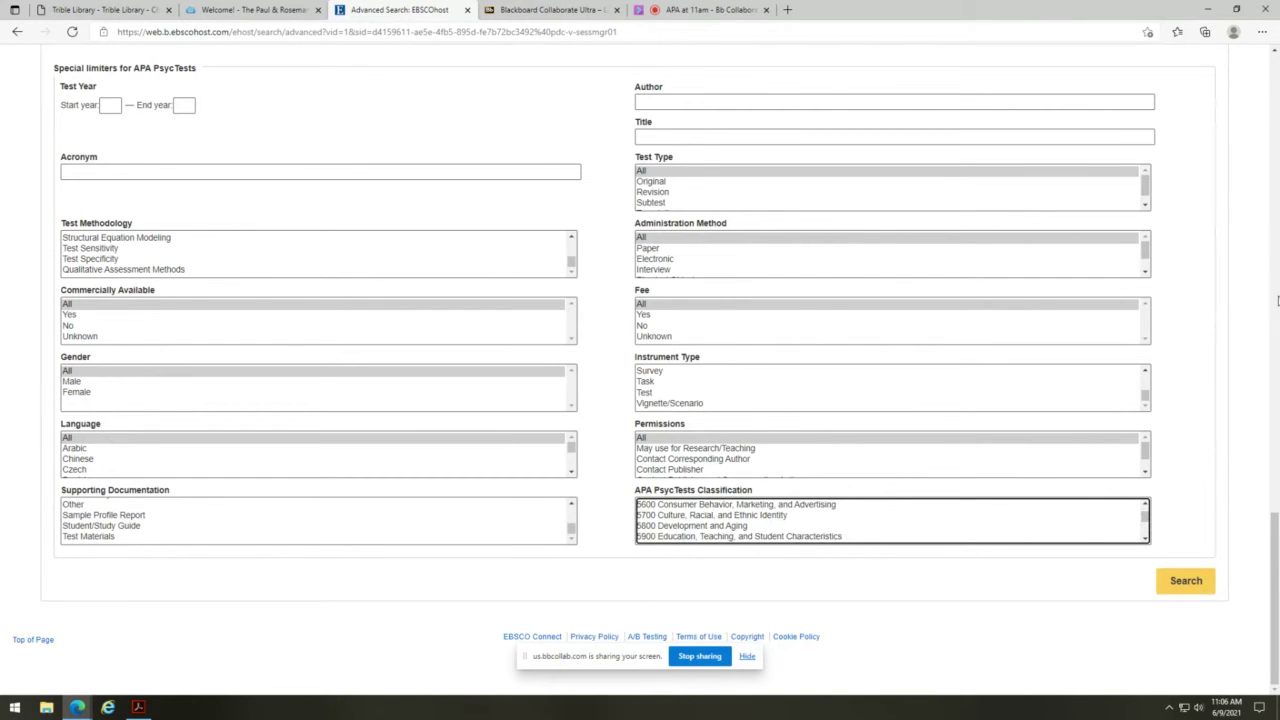
{"action": "left_click_drag", "start_coordinate": [1274, 525], "coordinate": [1273, 50]}
- Enter 'depression' in the first Advanced Search box
{"action": "left_click", "coordinate": [119, 117]}
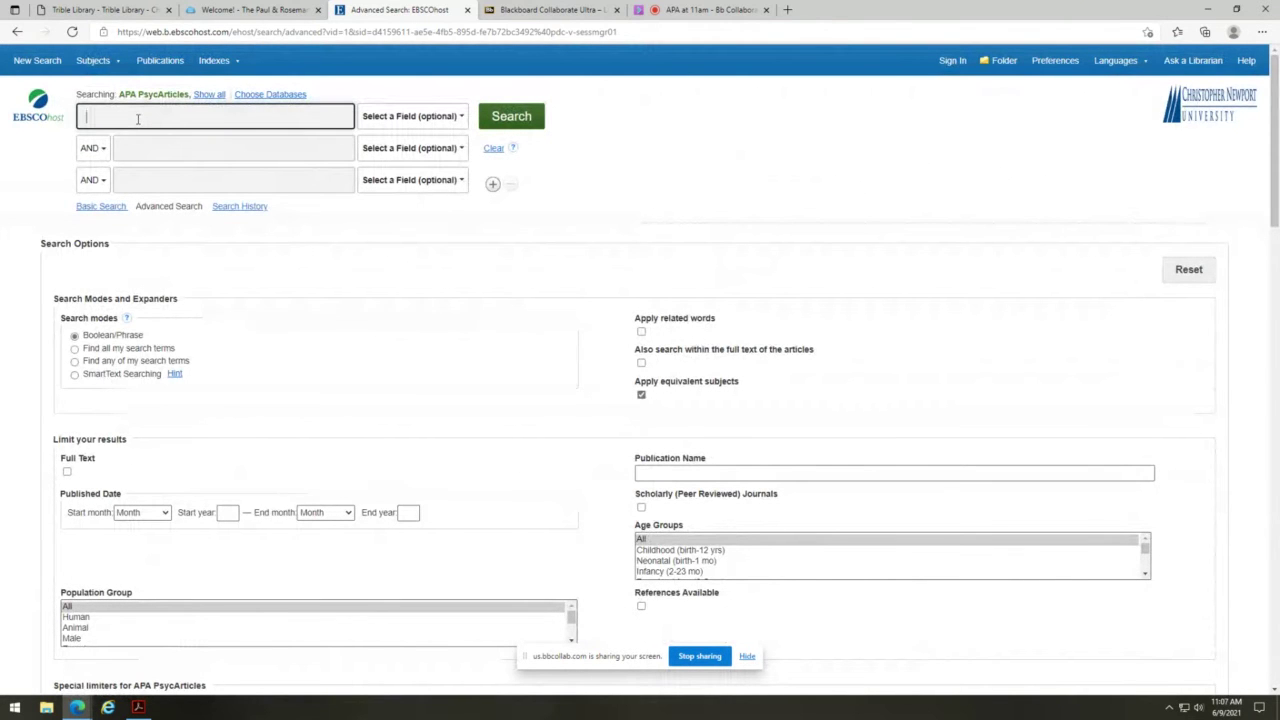
{"action": "type", "text": "de"}
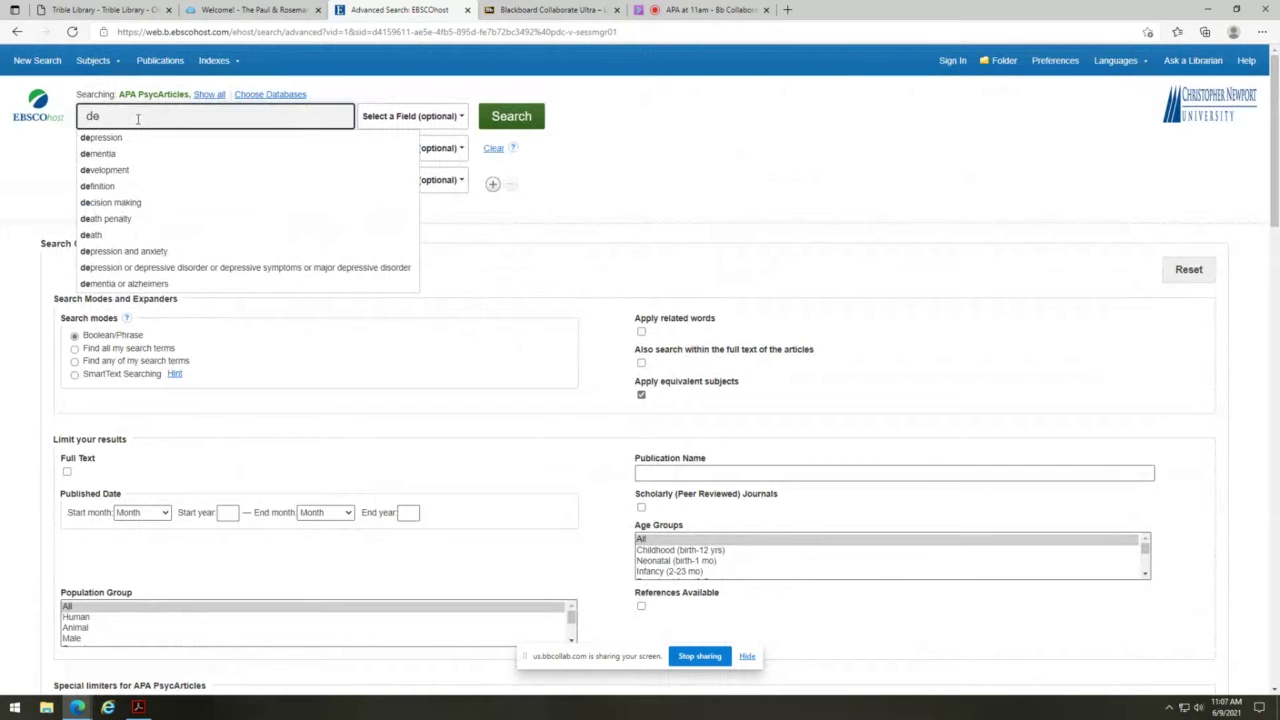
{"action": "type", "text": "pression"}
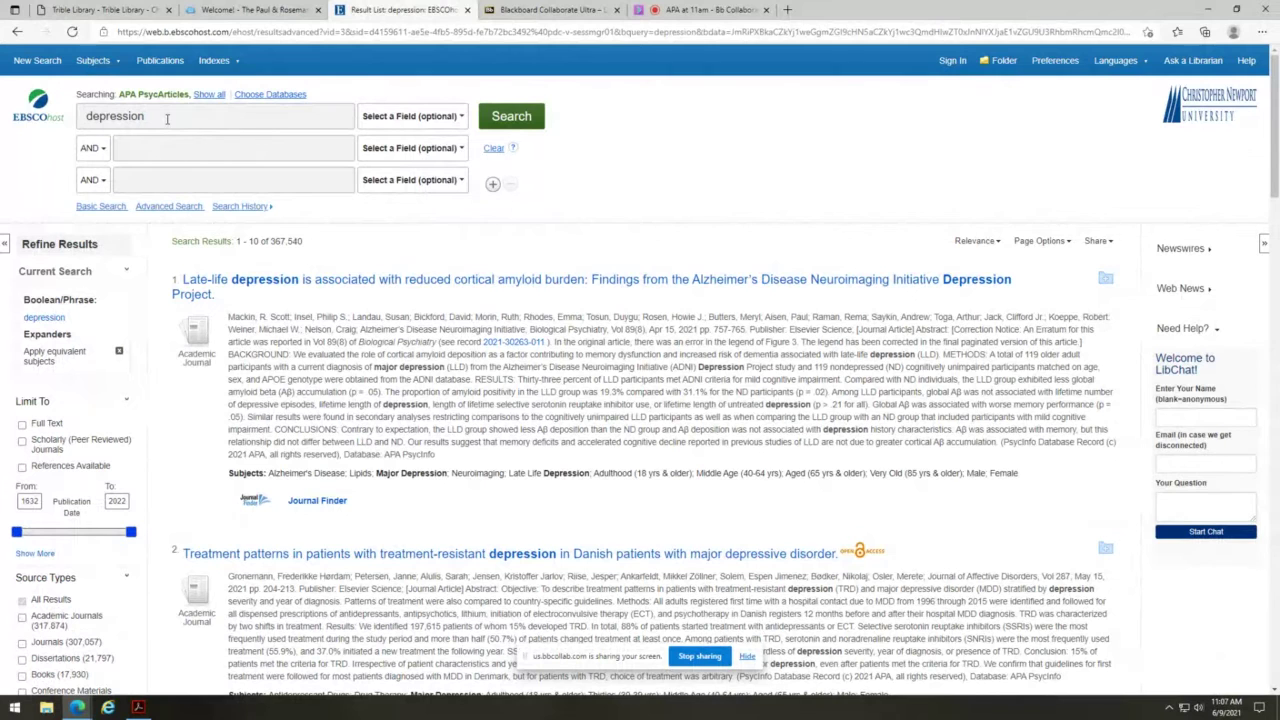
- Expand the Age facet on the depression results, showing groups like middle age (75,067)
{"action": "scroll", "coordinate": [140, 291], "scroll_direction": "down", "scroll_amount": 1}
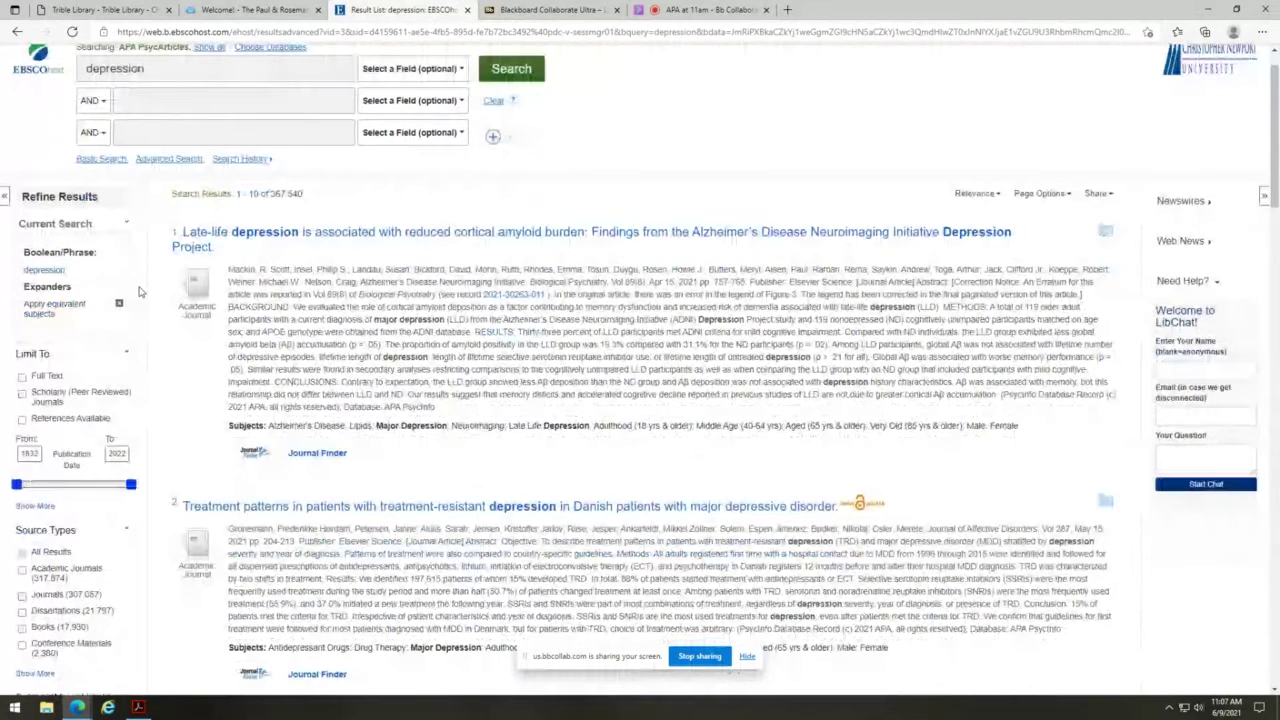
{"action": "scroll", "coordinate": [140, 291], "scroll_direction": "down", "scroll_amount": 3}
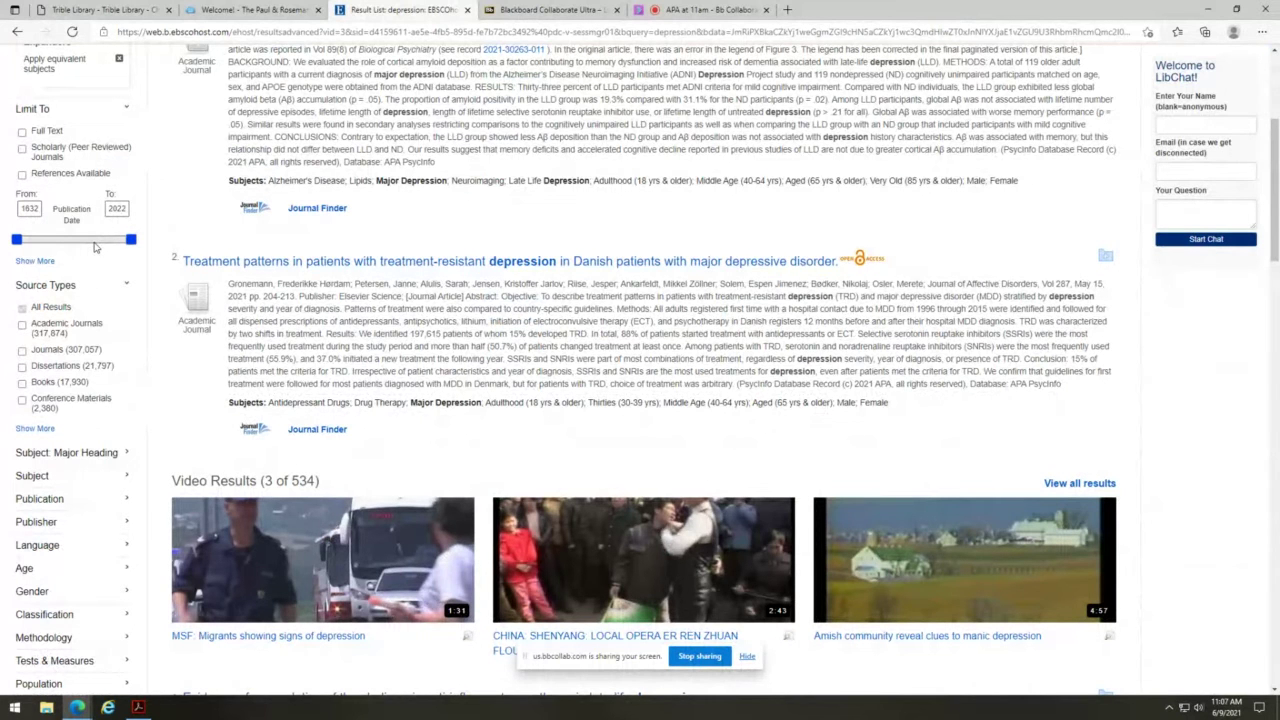
{"action": "scroll", "coordinate": [98, 305], "scroll_direction": "down", "scroll_amount": 2}
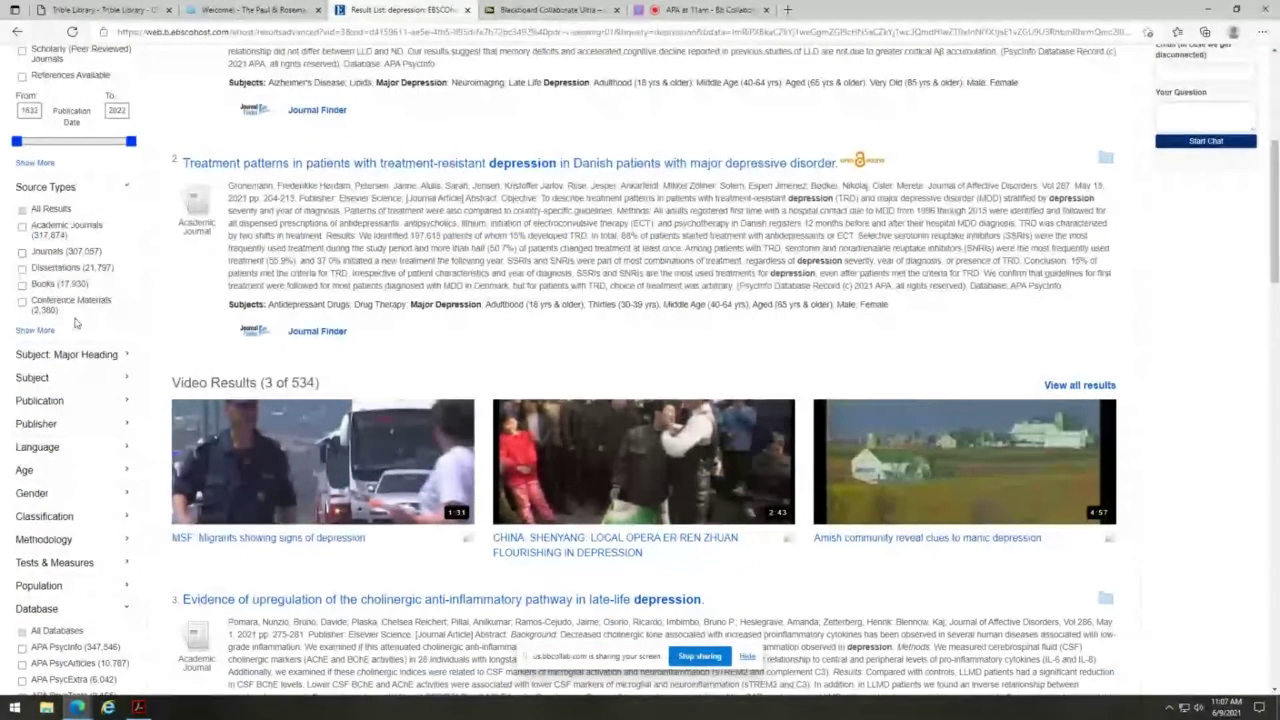
{"action": "scroll", "coordinate": [76, 320], "scroll_direction": "down", "scroll_amount": 1}
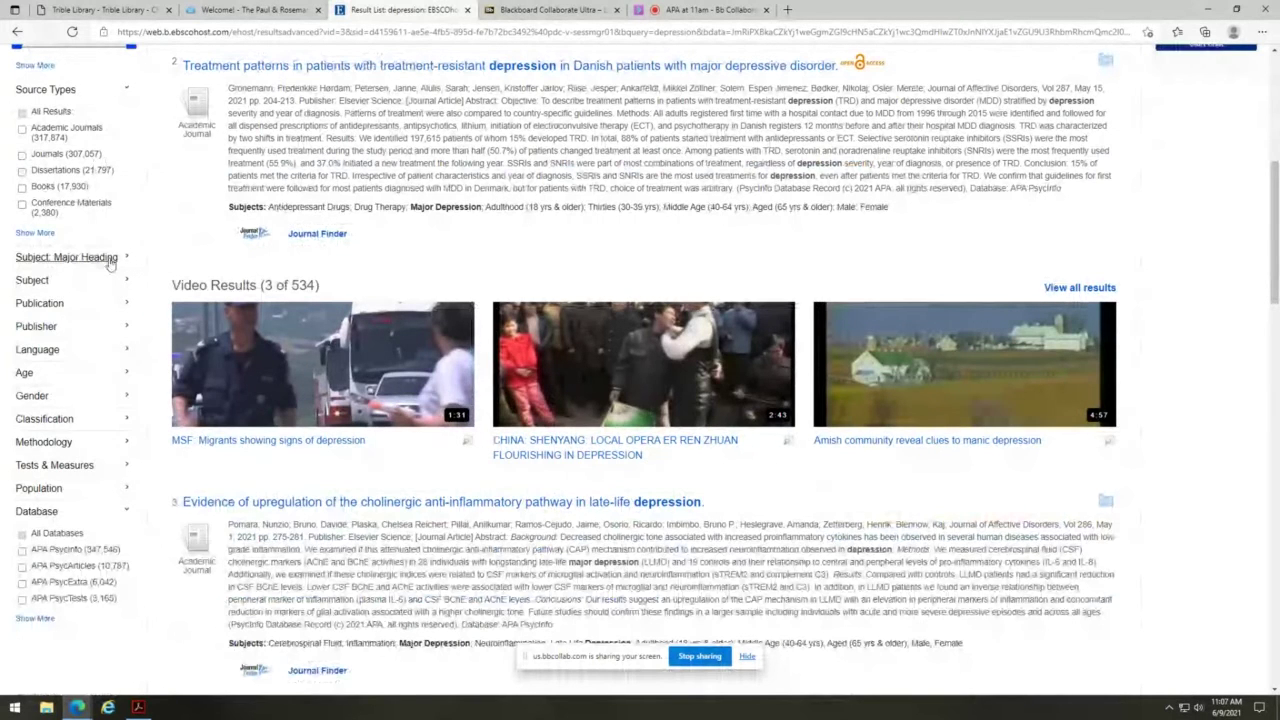
{"action": "scroll", "coordinate": [111, 263], "scroll_direction": "down", "scroll_amount": 1}
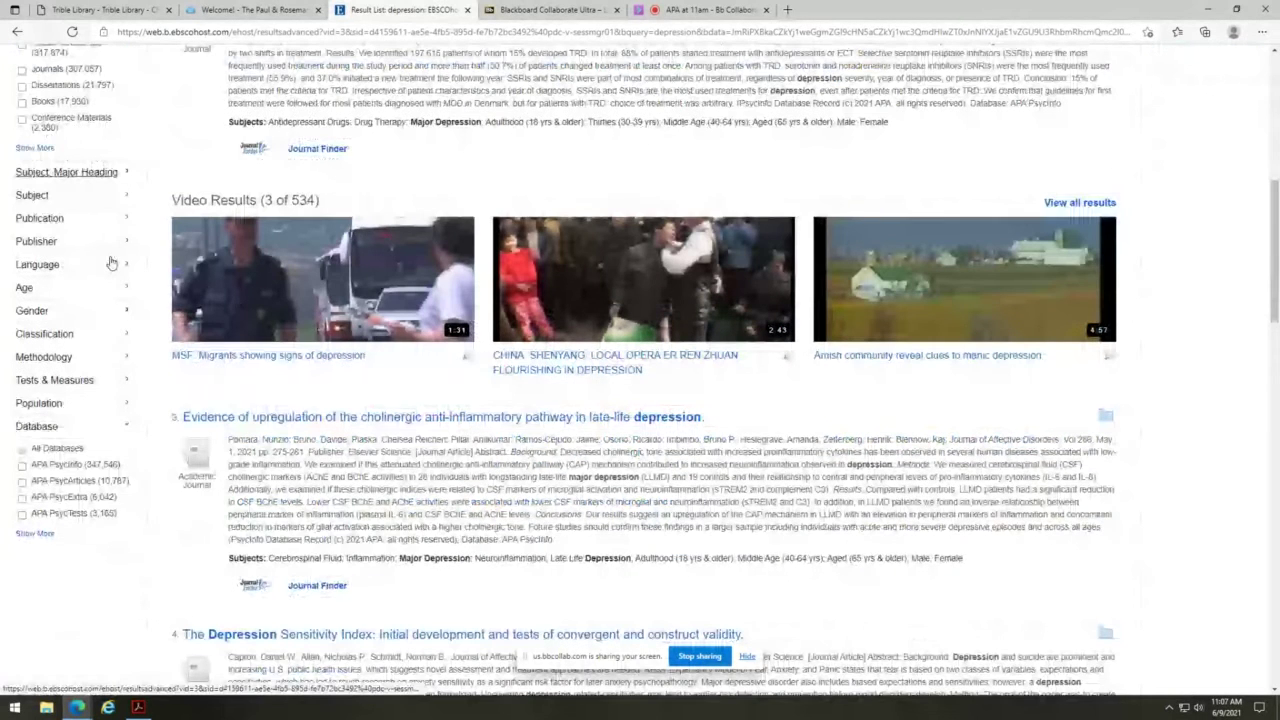
{"action": "scroll", "coordinate": [111, 263], "scroll_direction": "down", "scroll_amount": 1}
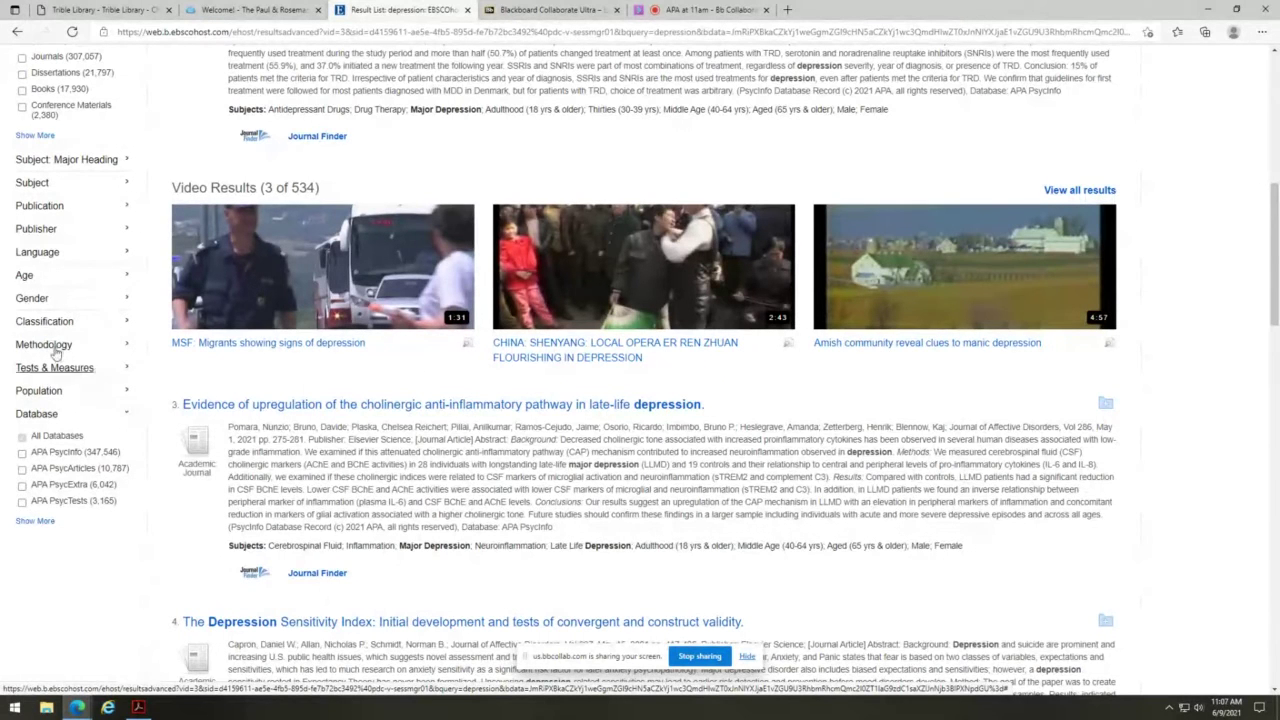
{"action": "left_click", "coordinate": [58, 283]}
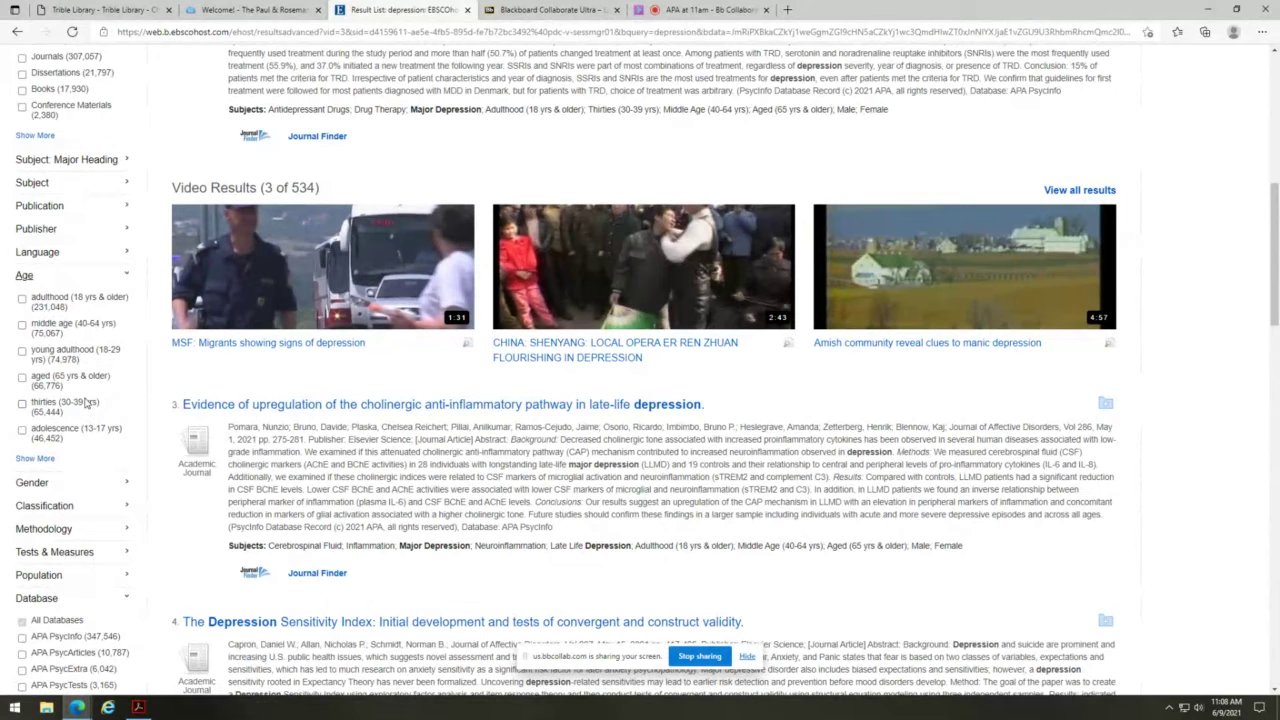
- Browse the full list of Age groups under Show More, then close it
{"action": "left_click", "coordinate": [41, 457]}
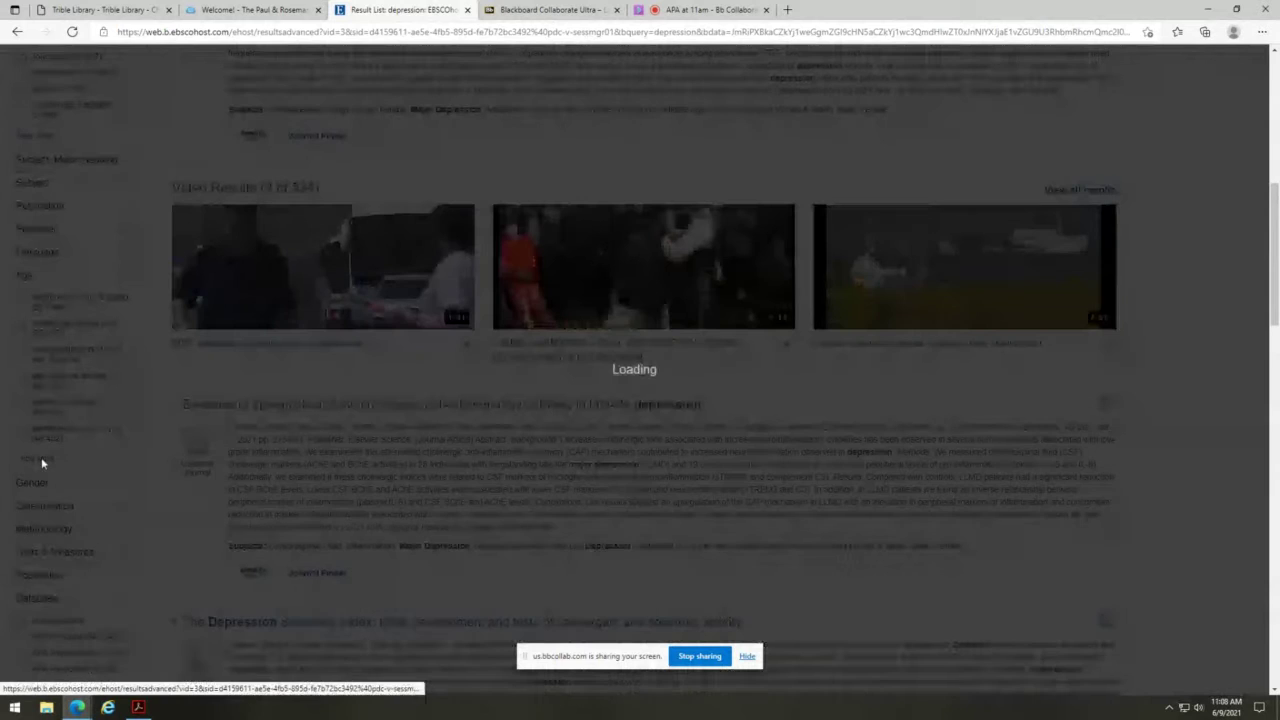
{"action": "scroll", "coordinate": [593, 376], "scroll_direction": "down", "scroll_amount": 3}
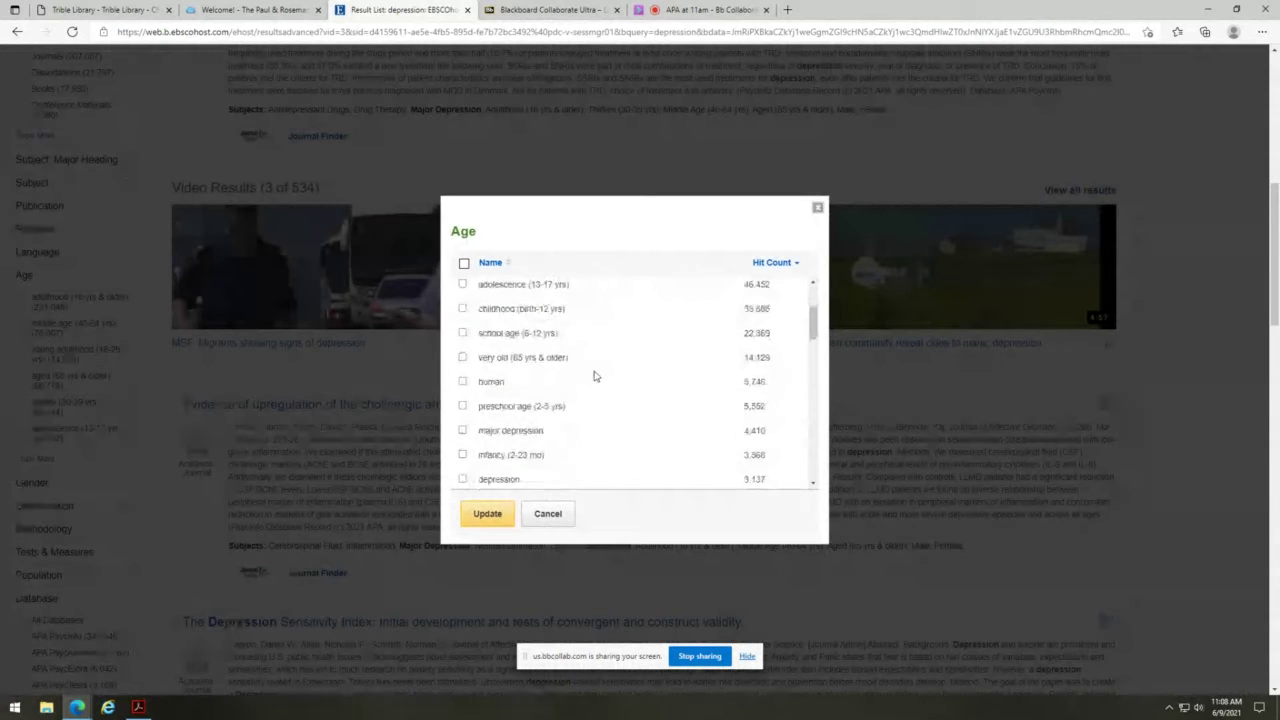
{"action": "scroll", "coordinate": [543, 409], "scroll_direction": "down", "scroll_amount": 2}
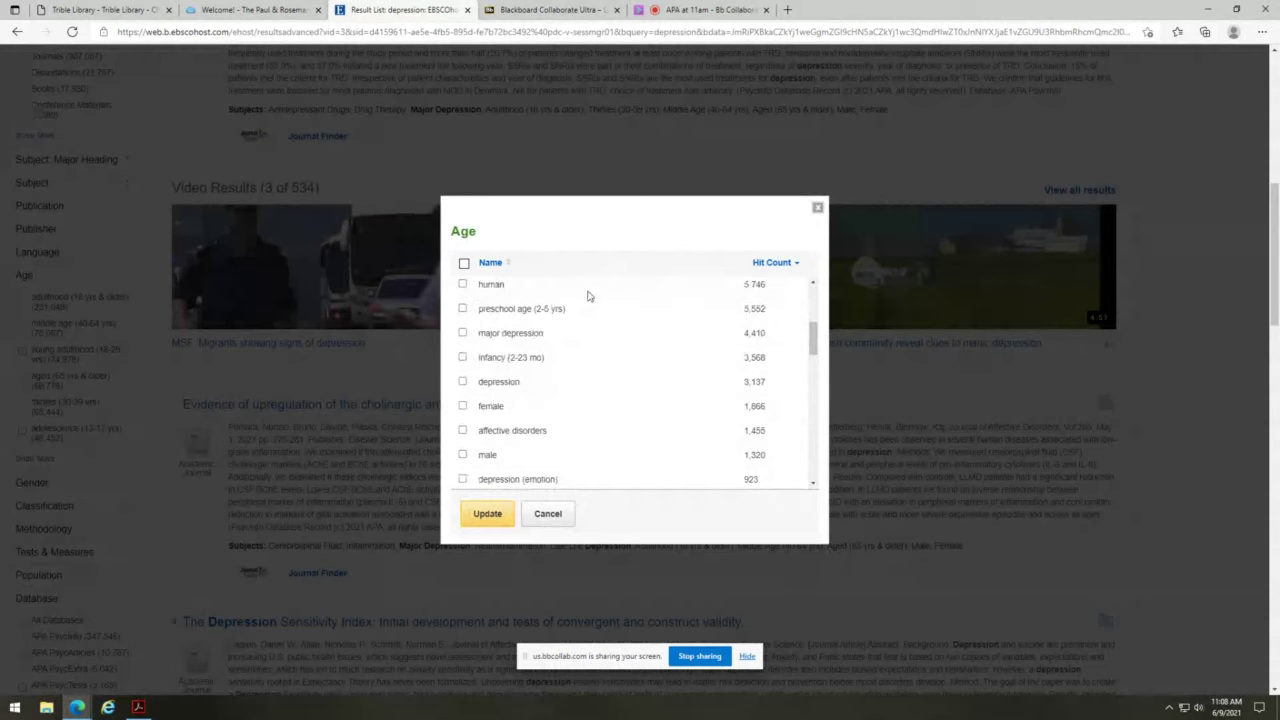
{"action": "left_click", "coordinate": [818, 208]}
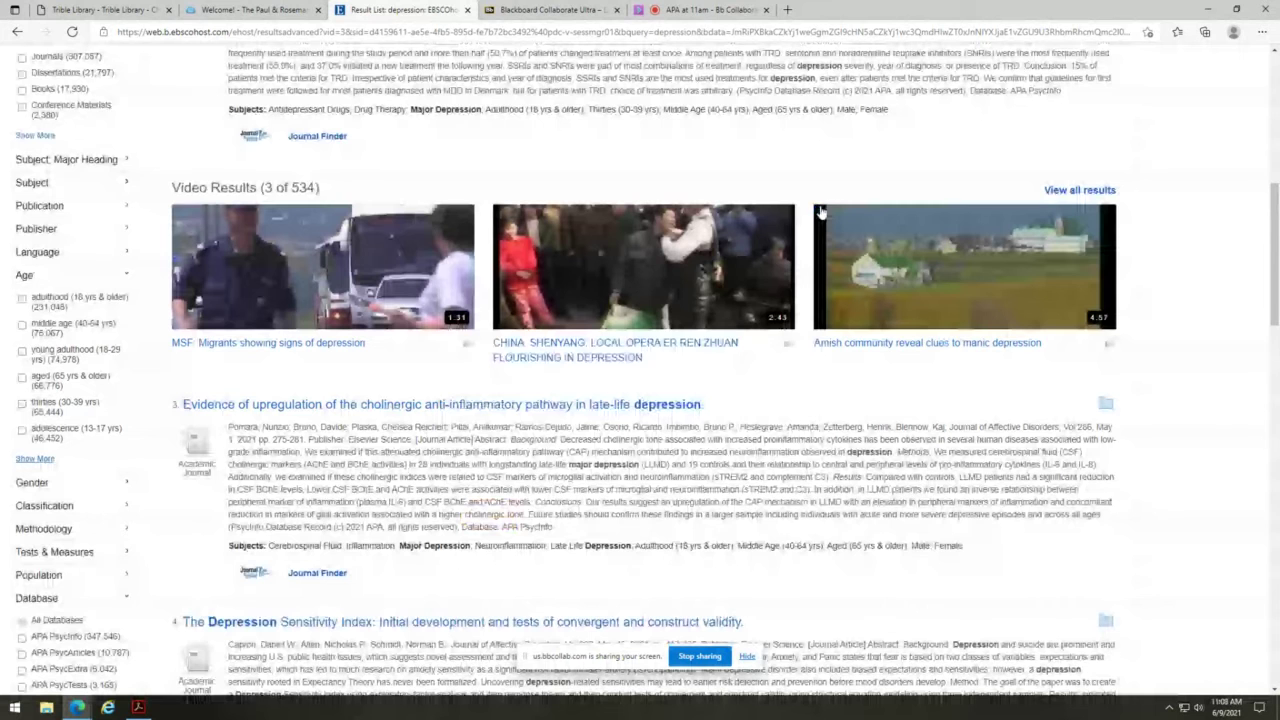
- Expand the Subject facet and browse its full Show More list before closing it
{"action": "left_click", "coordinate": [32, 183]}
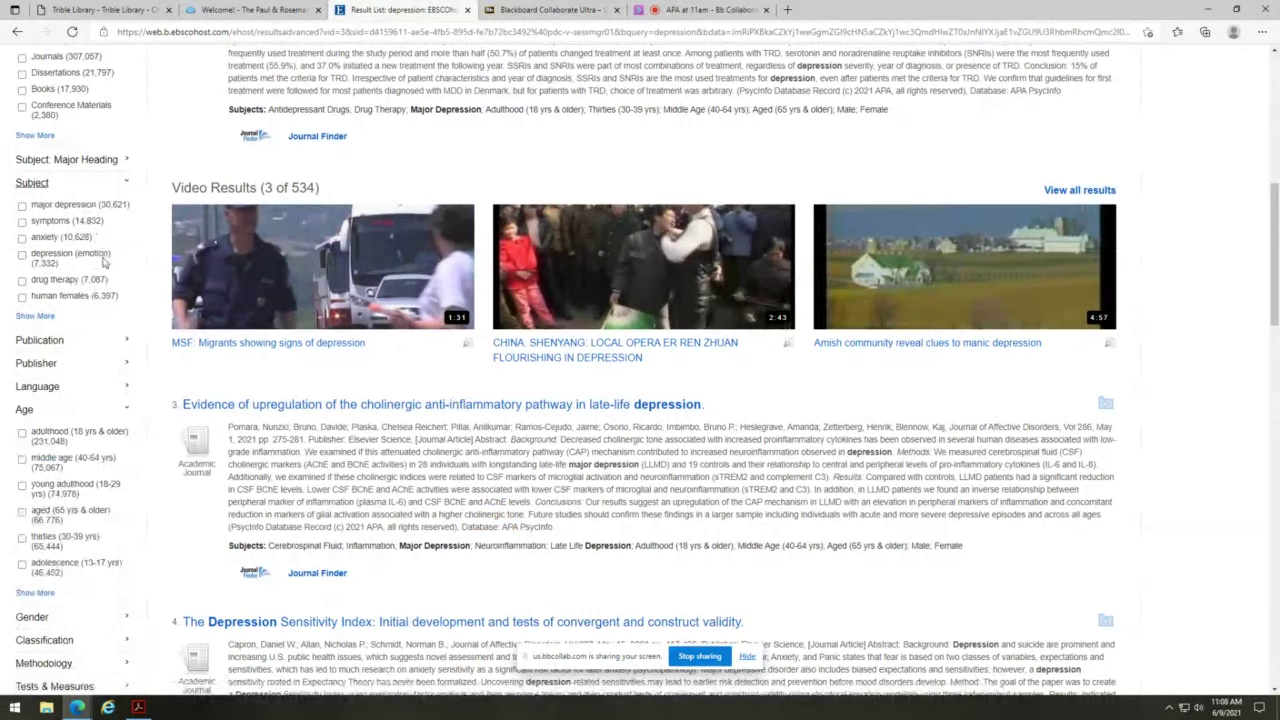
{"action": "left_click", "coordinate": [44, 317]}
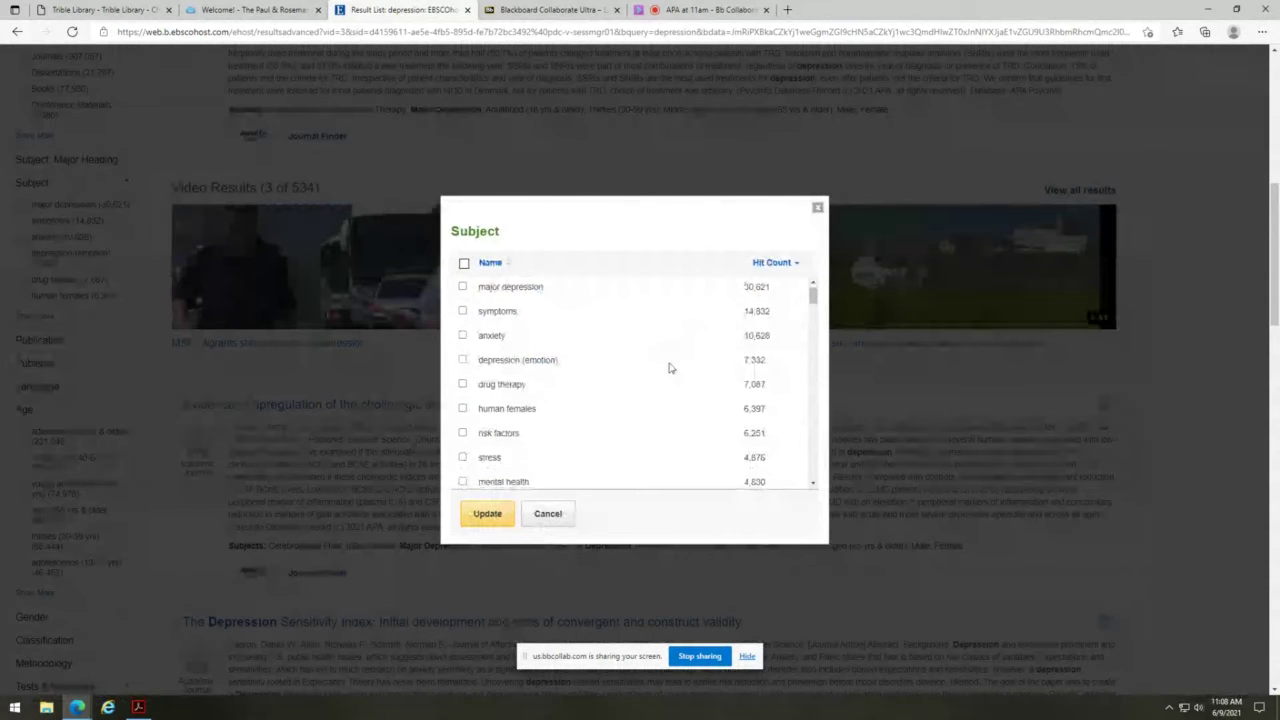
{"action": "scroll", "coordinate": [672, 366], "scroll_direction": "down", "scroll_amount": 3}
{"action": "scroll", "coordinate": [670, 362], "scroll_direction": "down", "scroll_amount": 2}
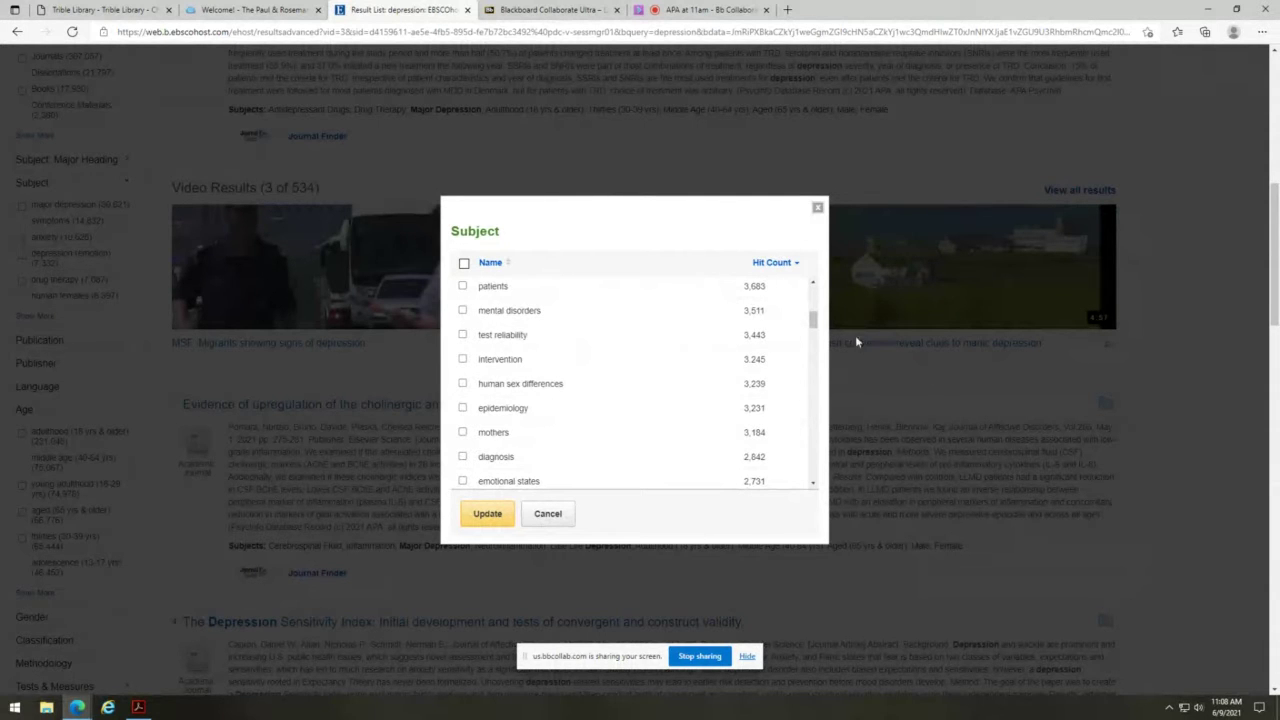
{"action": "left_click_drag", "start_coordinate": [813, 320], "coordinate": [813, 488]}
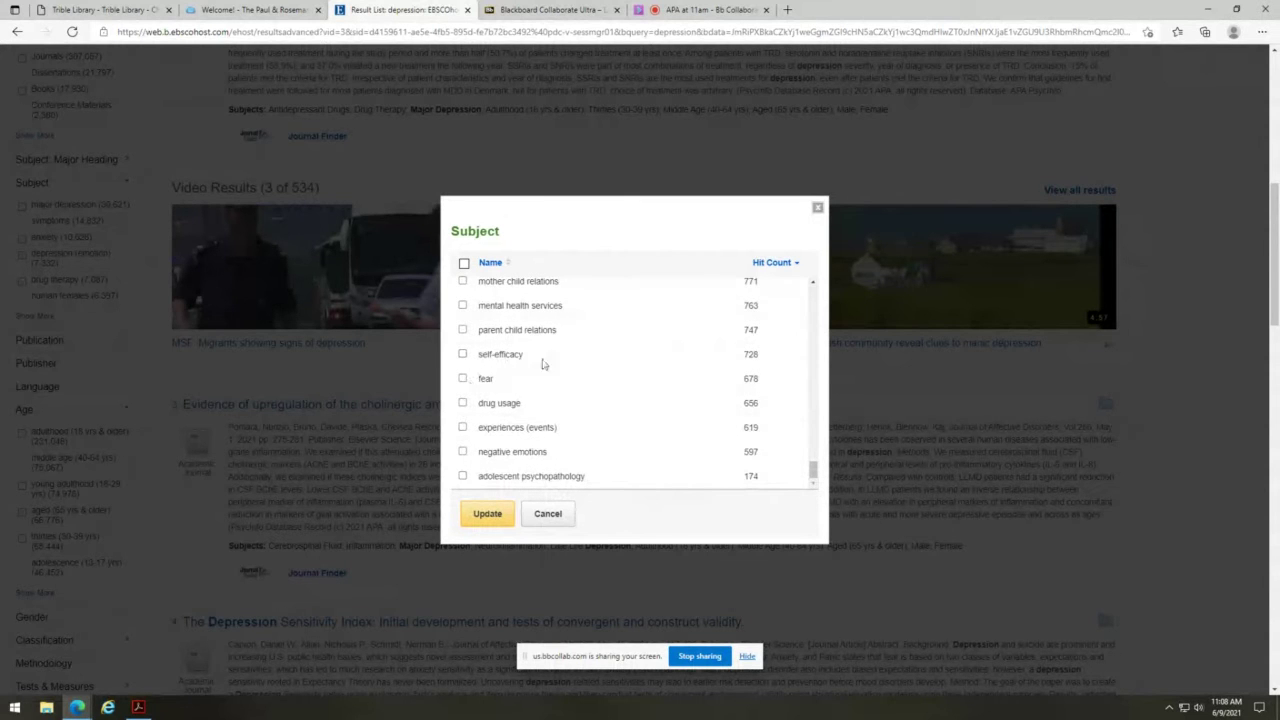
{"action": "scroll", "coordinate": [729, 378], "scroll_direction": "up", "scroll_amount": 3}
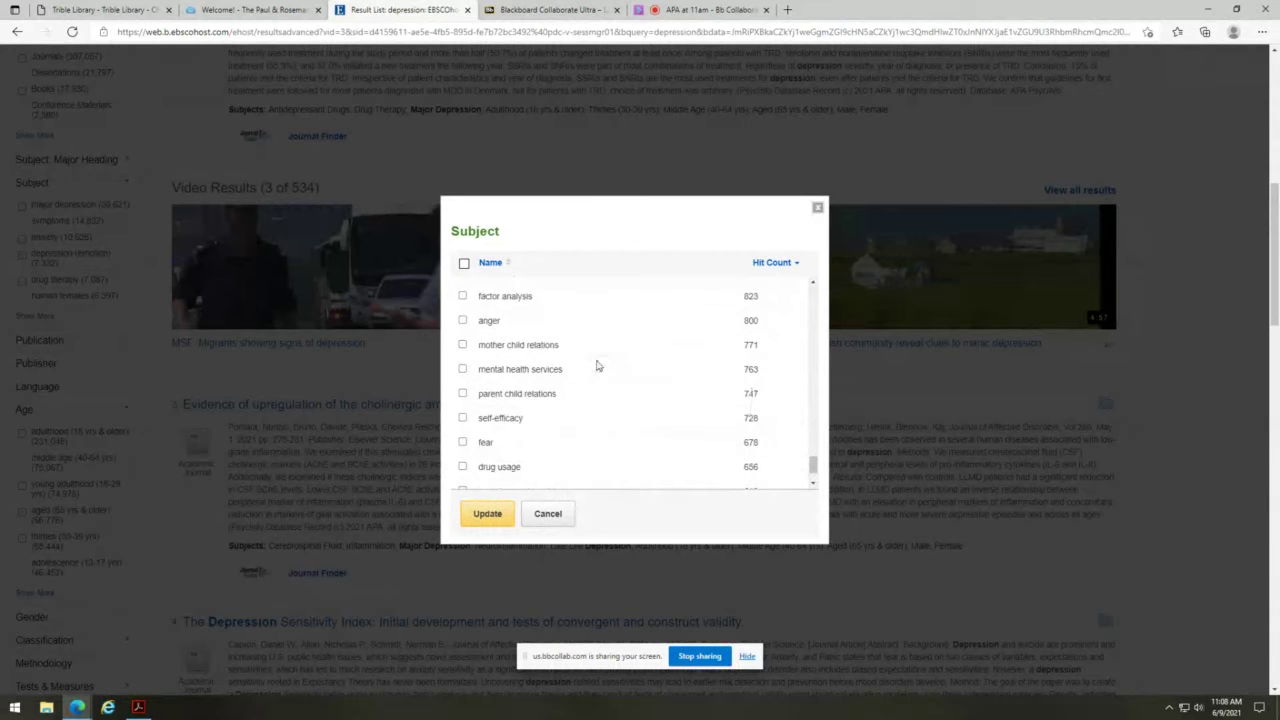
{"action": "scroll", "coordinate": [599, 367], "scroll_direction": "up", "scroll_amount": 5}
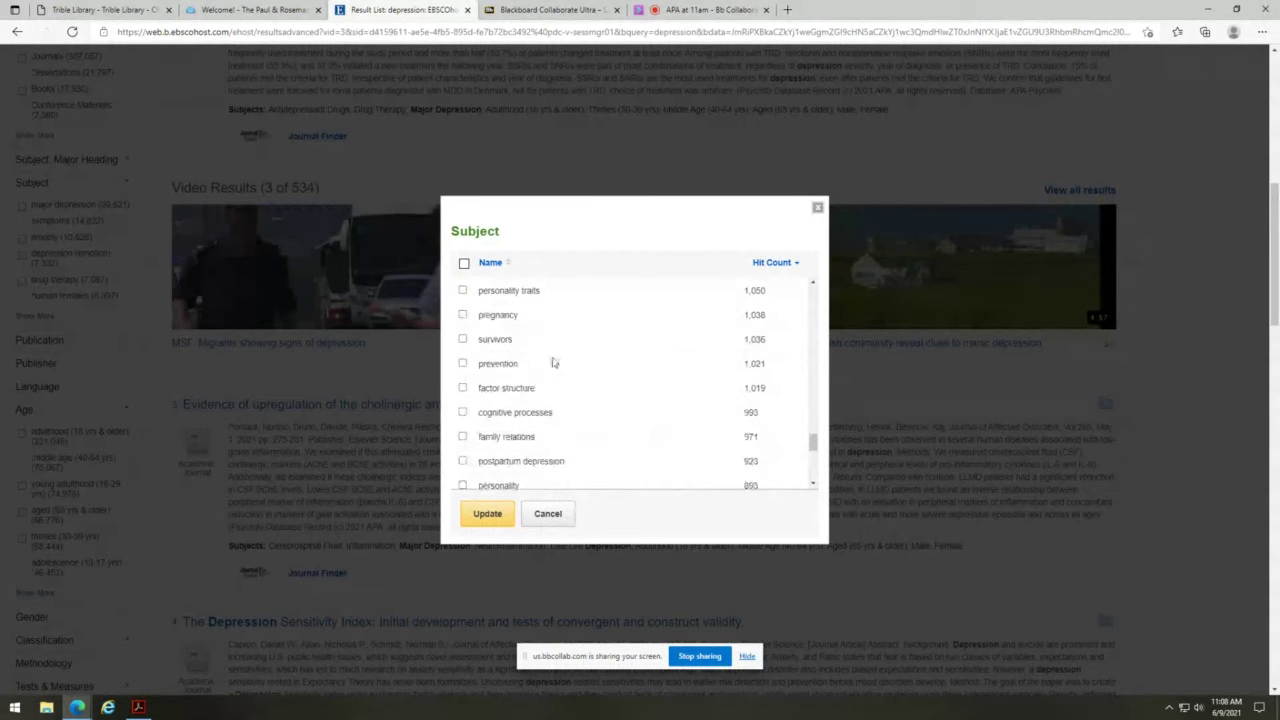
{"action": "left_click", "coordinate": [818, 209]}
{"action": "scroll", "coordinate": [91, 400], "scroll_direction": "down", "scroll_amount": 1}
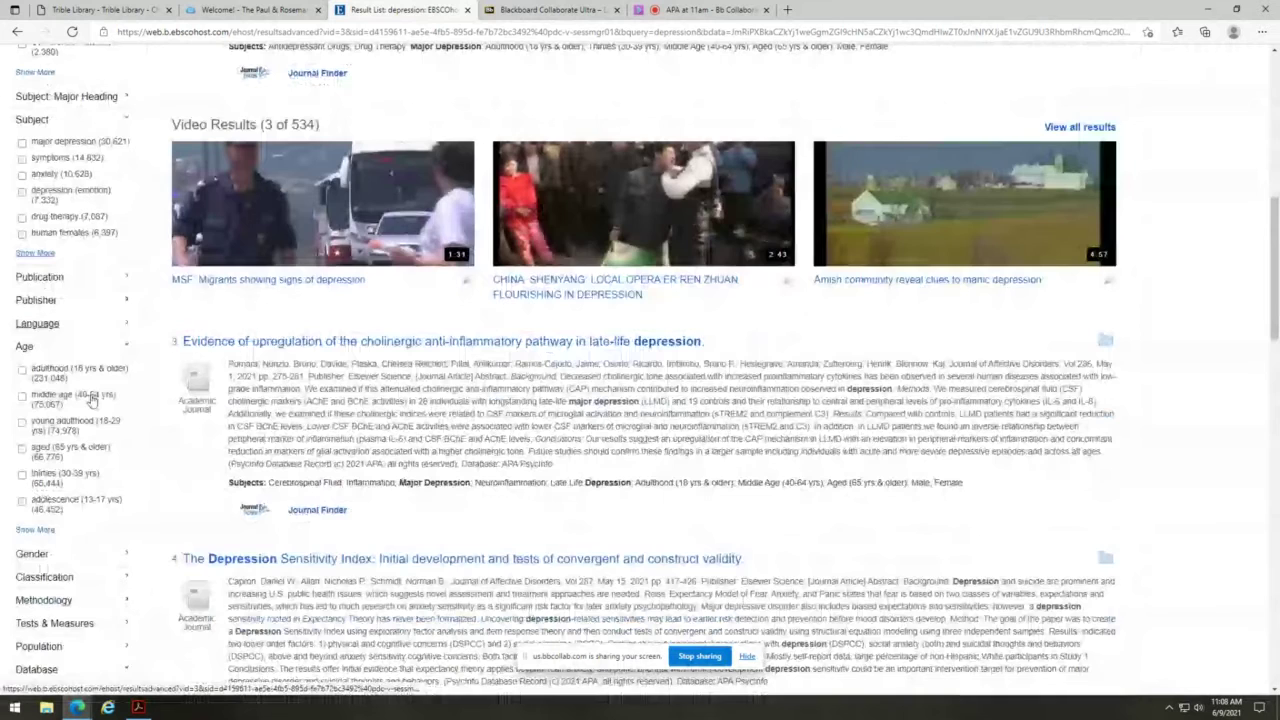
{"action": "scroll", "coordinate": [91, 400], "scroll_direction": "down", "scroll_amount": 3}
- Expand the Classification and Tests & Measures facets, listing measures like beck depression inventory (24,449)
{"action": "left_click", "coordinate": [55, 347]}
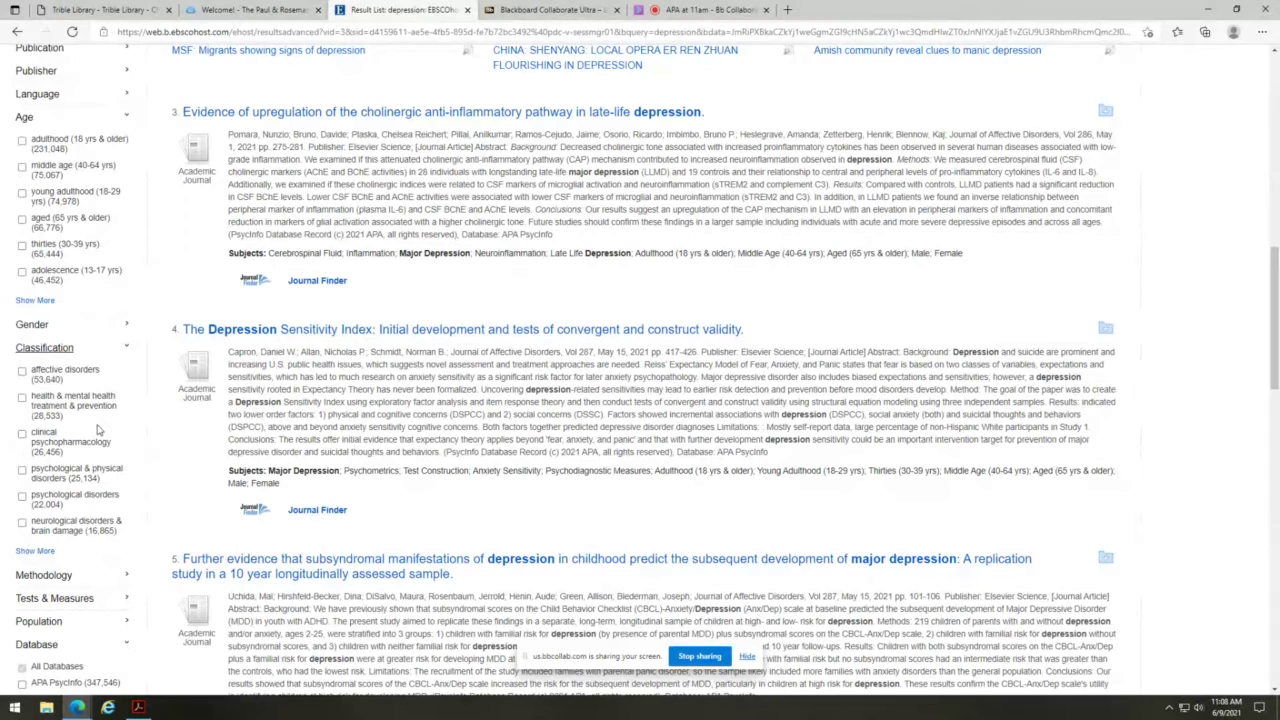
{"action": "scroll", "coordinate": [104, 424], "scroll_direction": "down", "scroll_amount": 1}
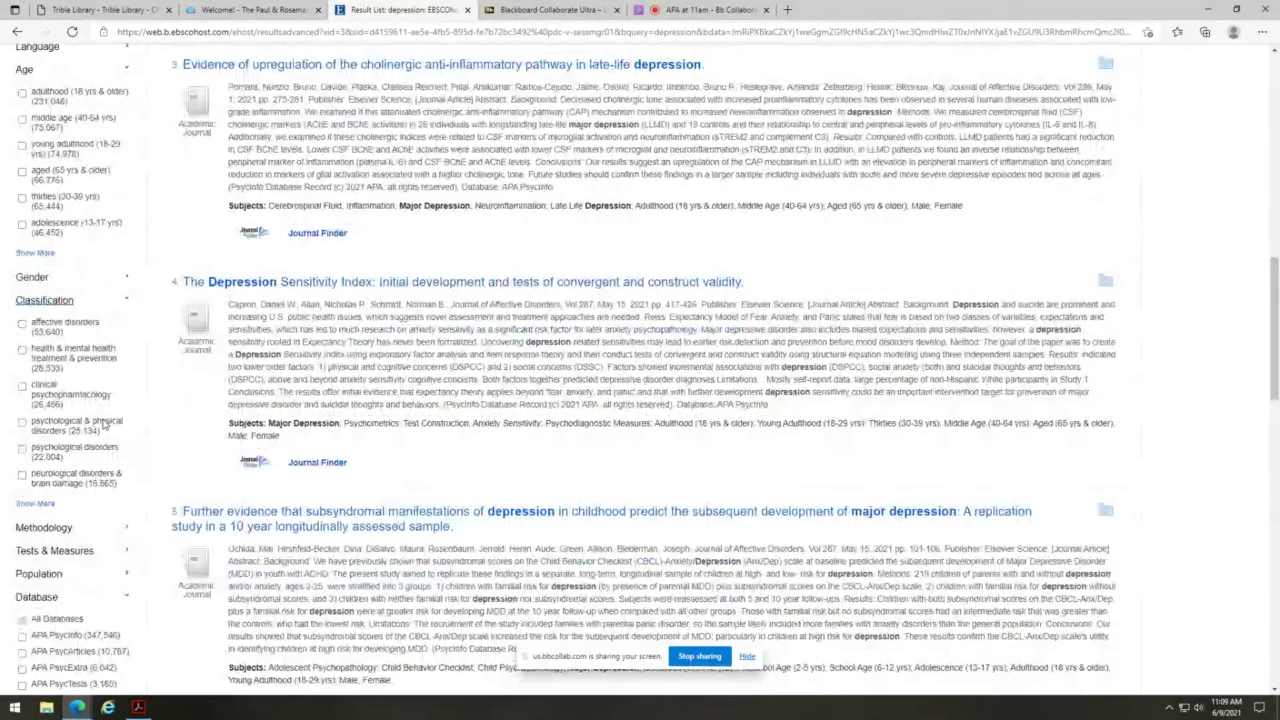
{"action": "scroll", "coordinate": [104, 424], "scroll_direction": "down", "scroll_amount": 3}
{"action": "left_click", "coordinate": [68, 406]}
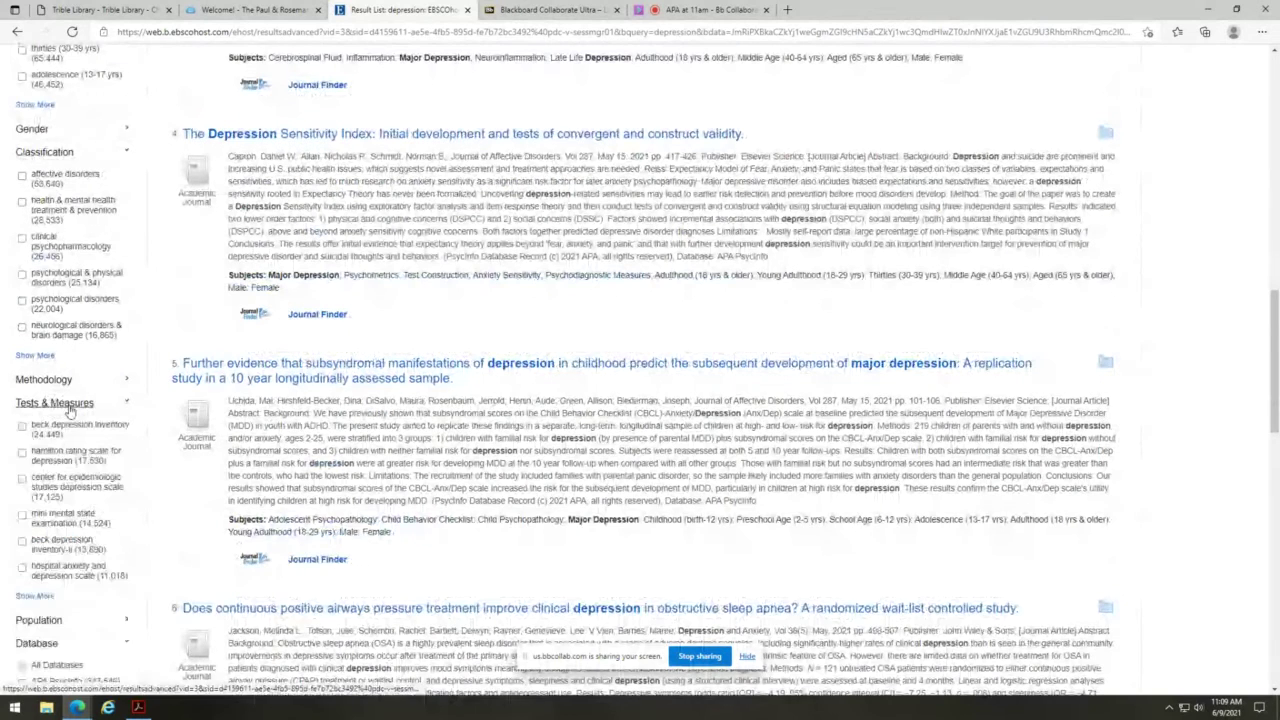
{"action": "scroll", "coordinate": [176, 474], "scroll_direction": "down", "scroll_amount": 5}
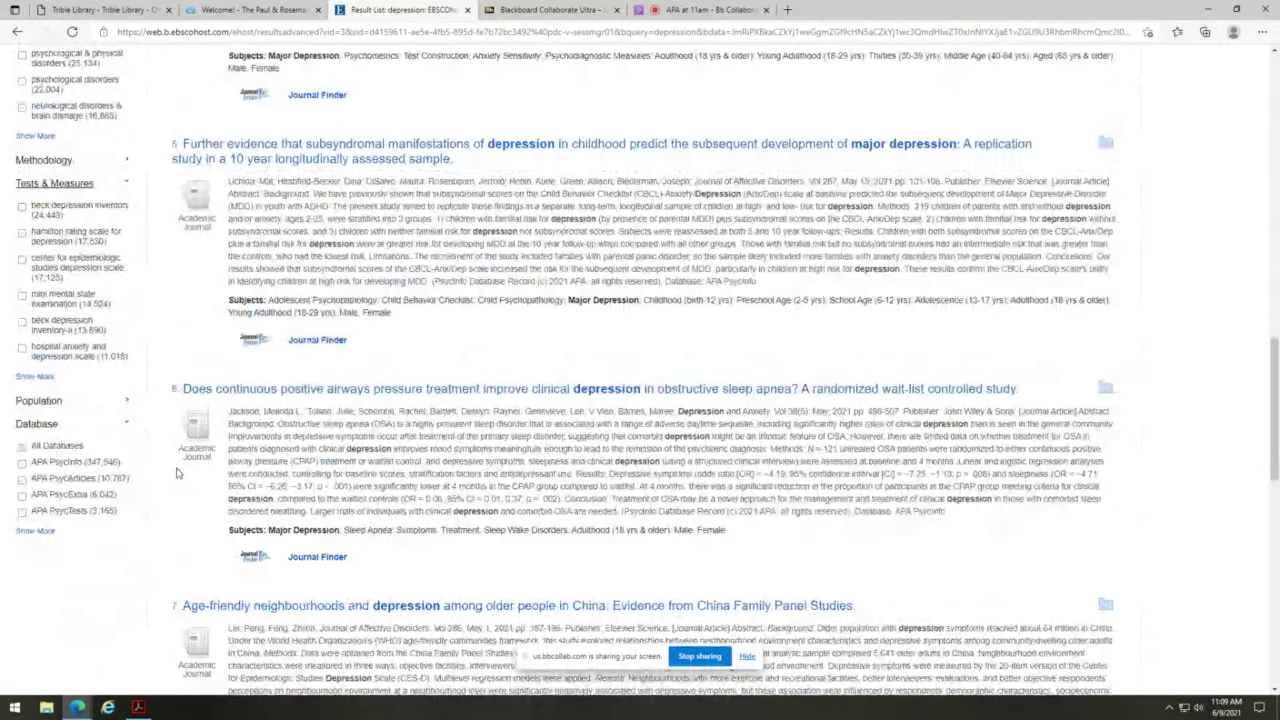
{"action": "scroll", "coordinate": [176, 474], "scroll_direction": "down", "scroll_amount": 2}
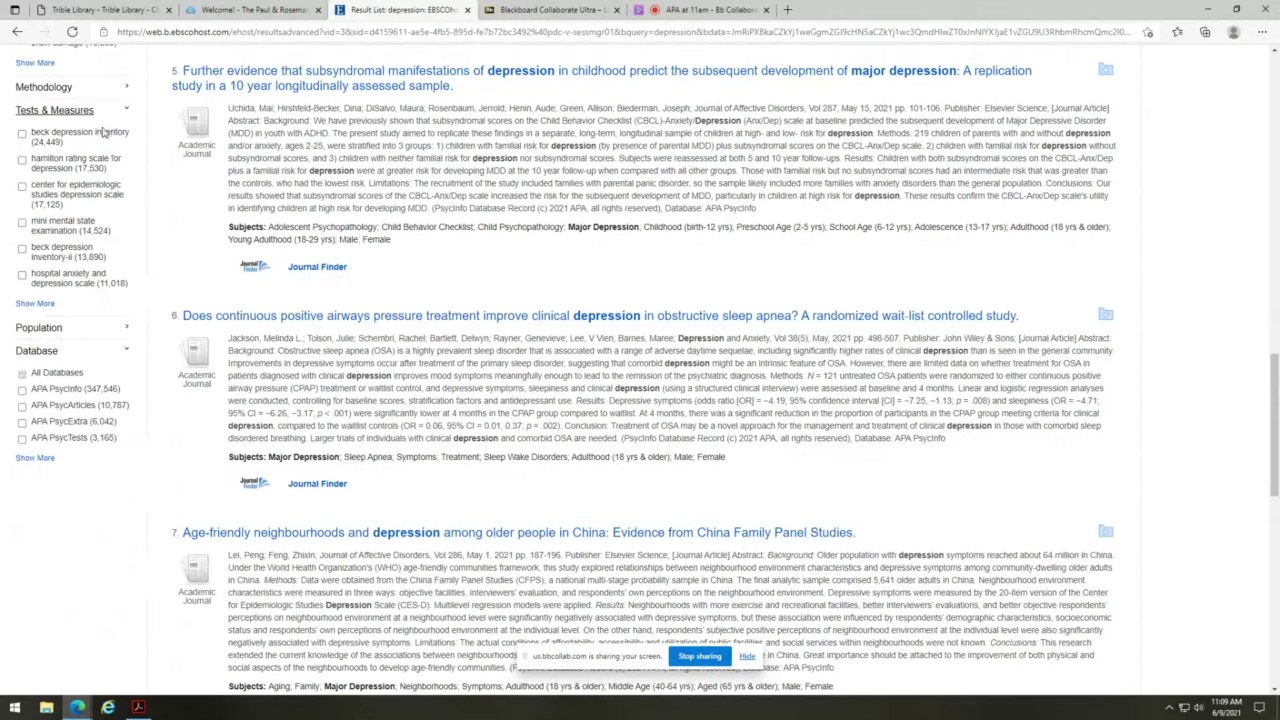
- Filter the depression results by the yale-brown obsessive compulsive scale from the full Tests & Measures list
{"action": "left_click", "coordinate": [35, 305]}
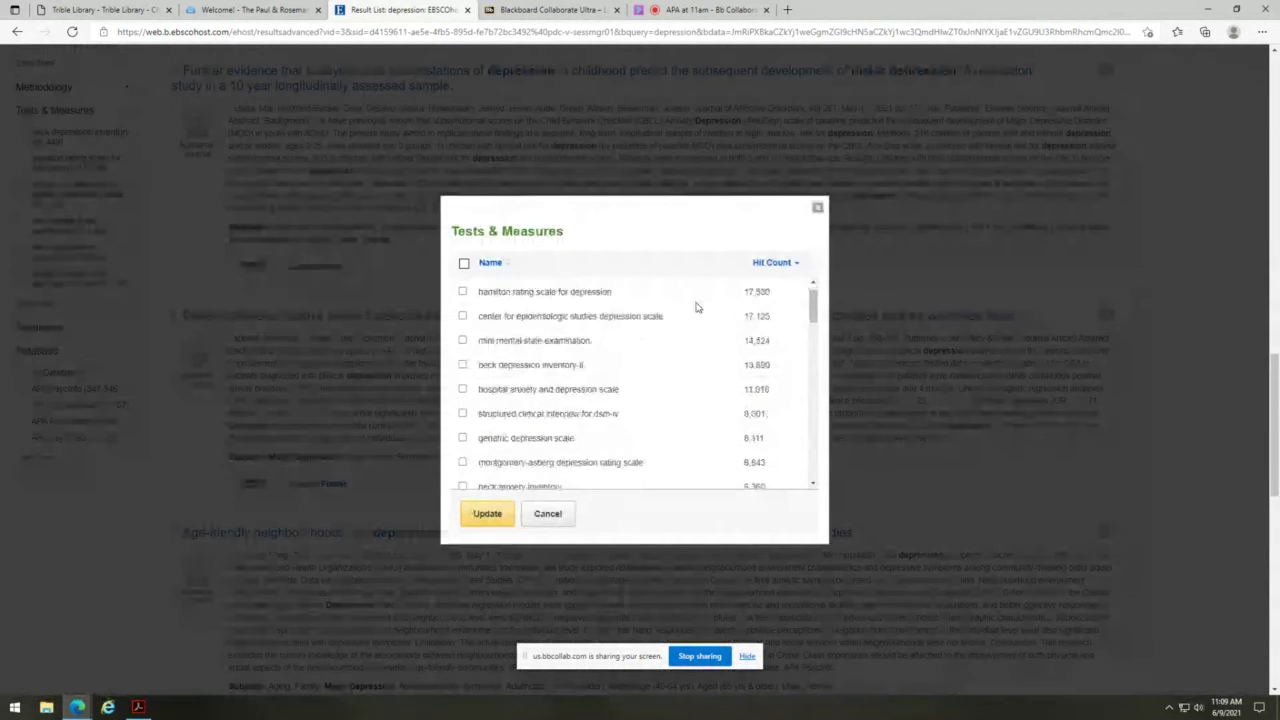
{"action": "scroll", "coordinate": [697, 307], "scroll_direction": "down", "scroll_amount": 5}
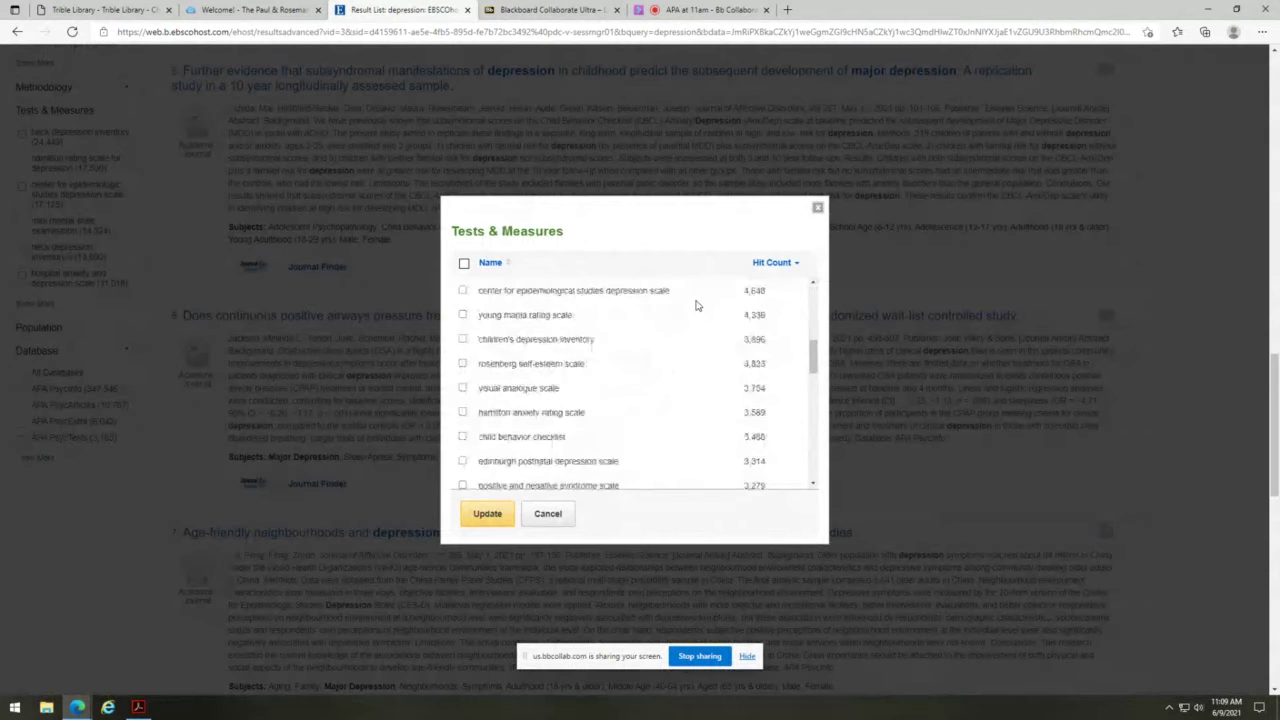
{"action": "scroll", "coordinate": [697, 306], "scroll_direction": "down", "scroll_amount": 6}
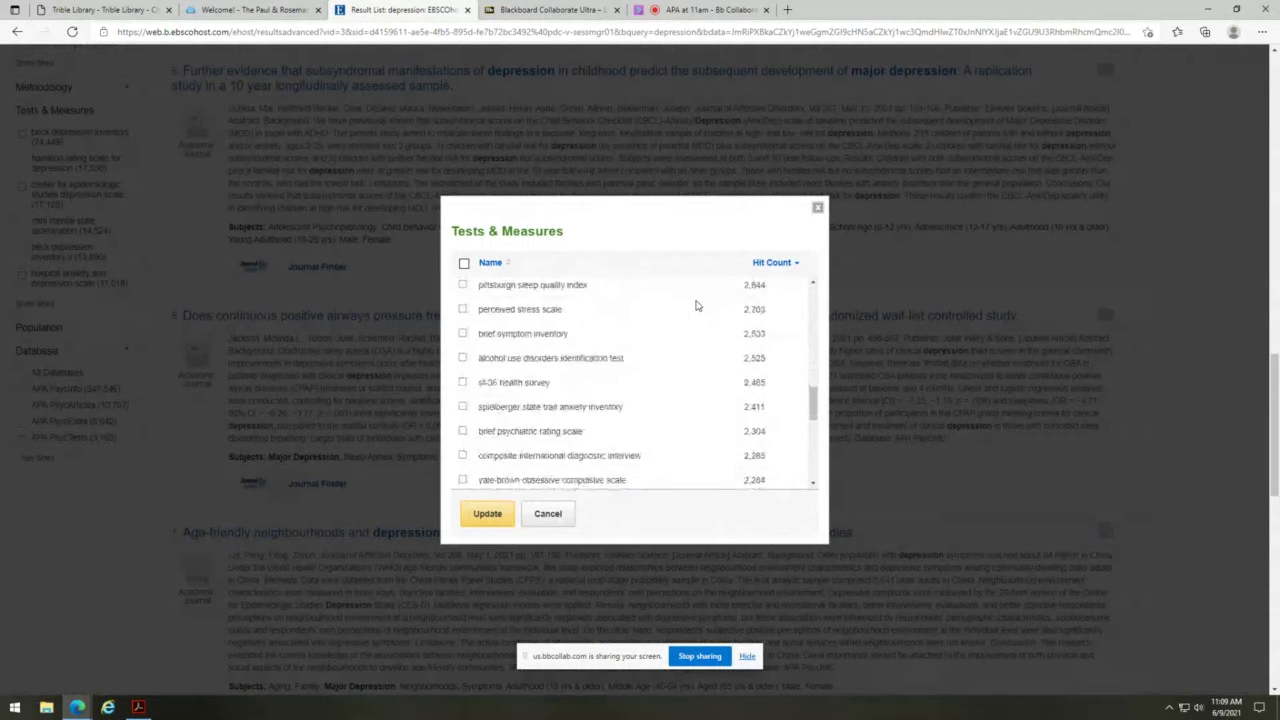
{"action": "scroll", "coordinate": [697, 305], "scroll_direction": "down", "scroll_amount": 1}
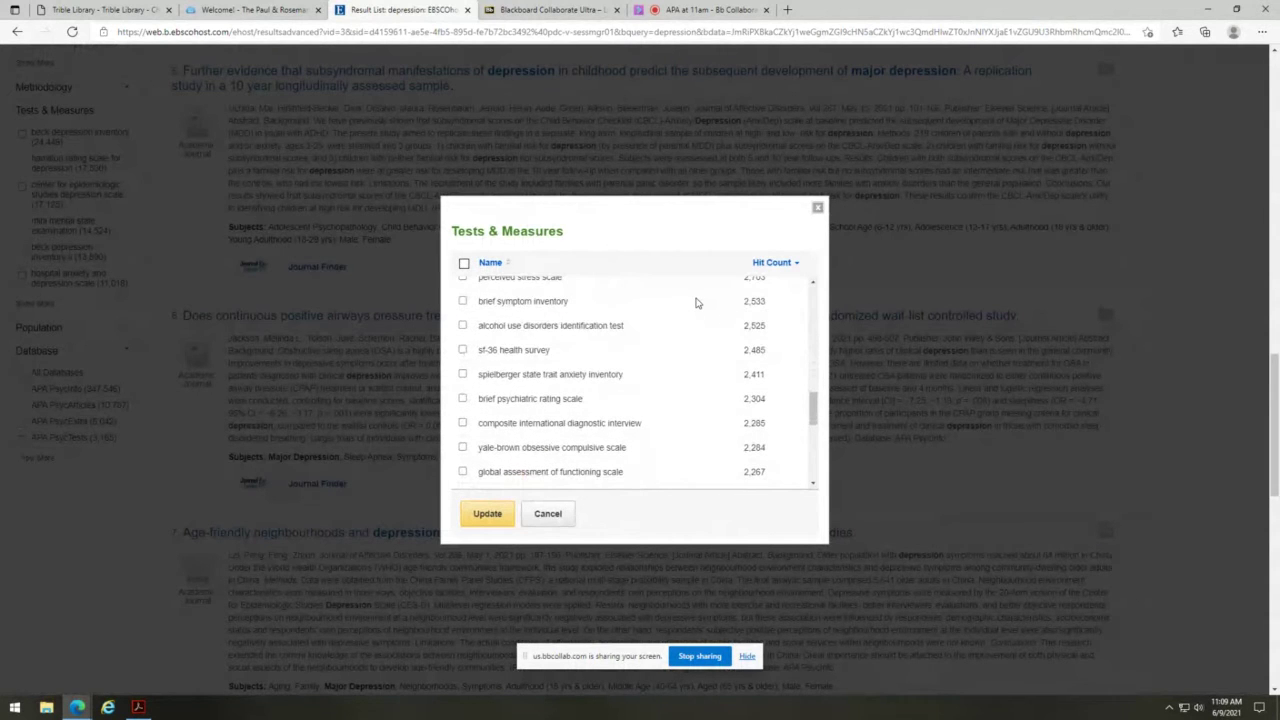
{"action": "scroll", "coordinate": [697, 303], "scroll_direction": "up", "scroll_amount": 1}
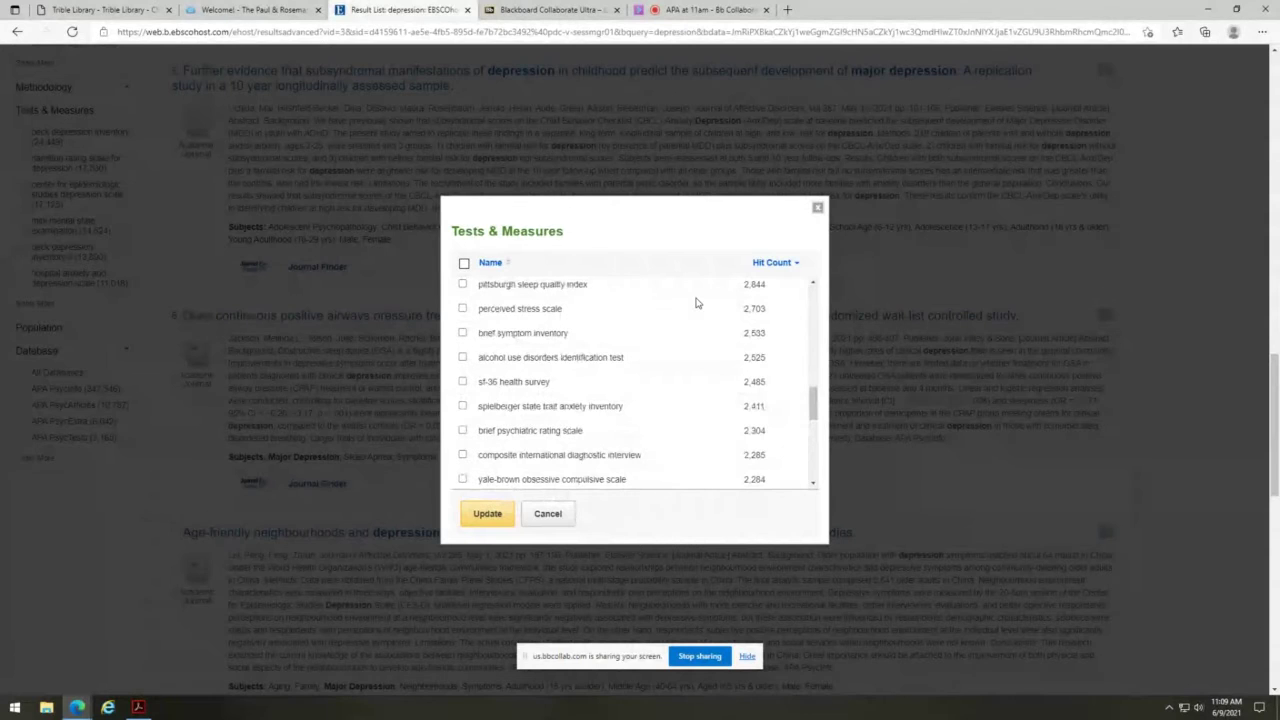
{"action": "scroll", "coordinate": [636, 338], "scroll_direction": "down", "scroll_amount": 3}
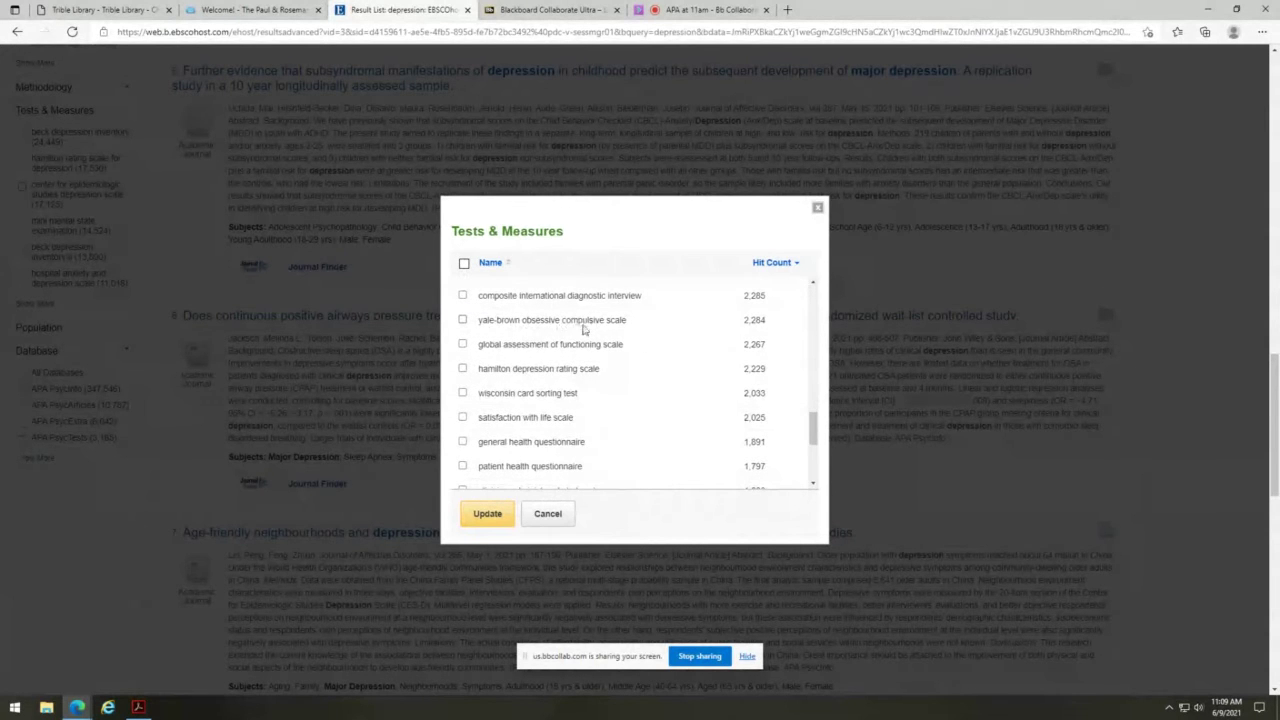
{"action": "left_click", "coordinate": [462, 320]}
{"action": "left_click", "coordinate": [484, 514]}
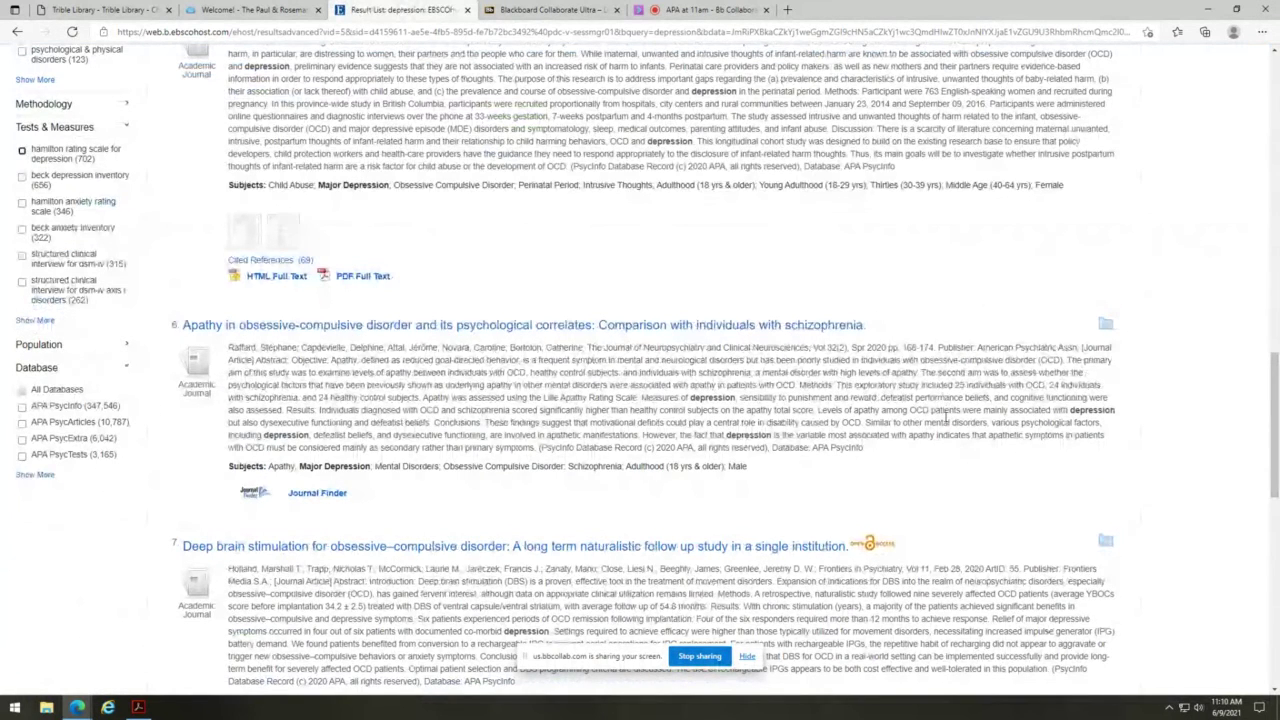
{"action": "scroll", "coordinate": [893, 420], "scroll_direction": "up", "scroll_amount": 3}
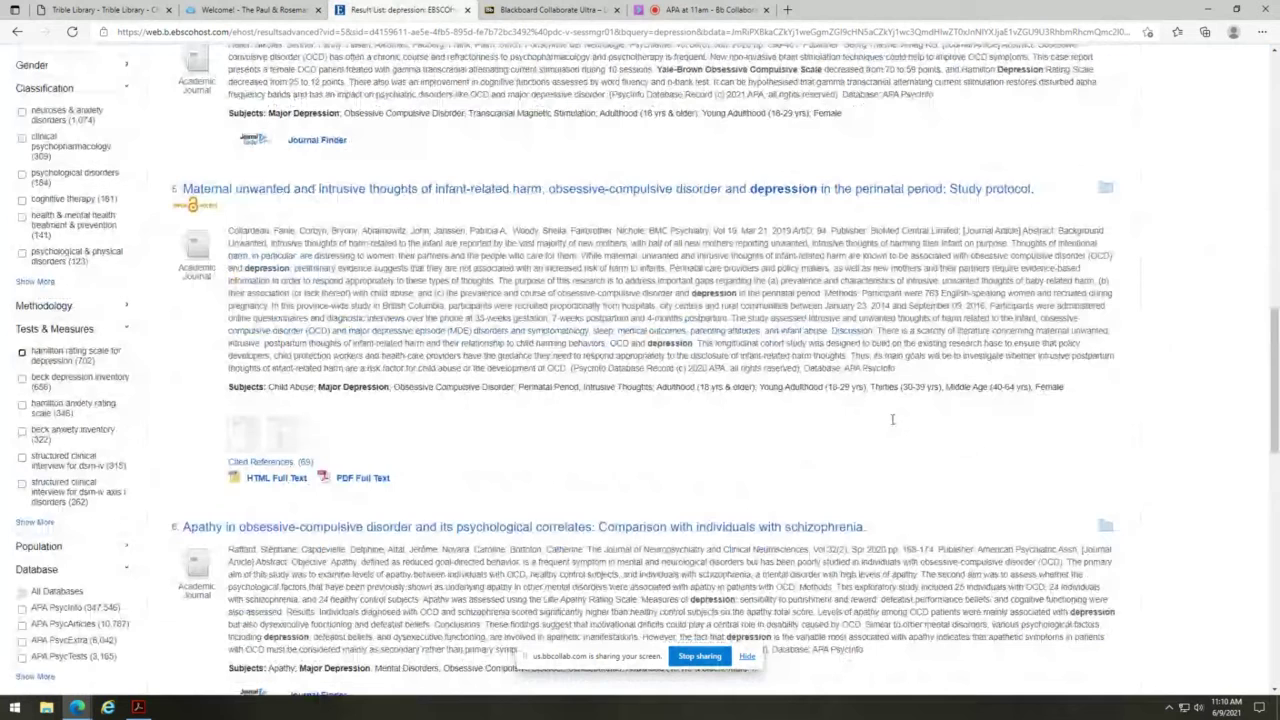
{"action": "scroll", "coordinate": [893, 420], "scroll_direction": "up", "scroll_amount": 5}
{"action": "scroll", "coordinate": [893, 418], "scroll_direction": "up", "scroll_amount": 5}
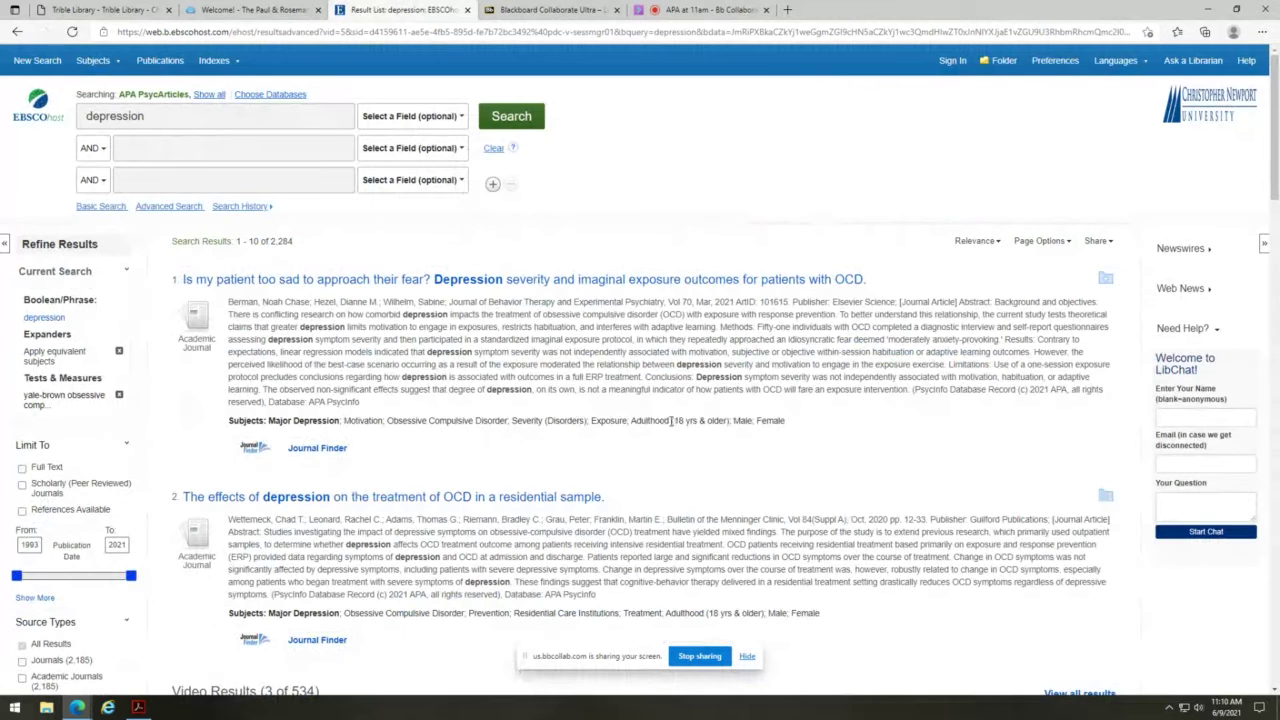
{"action": "scroll", "coordinate": [459, 519], "scroll_direction": "down", "scroll_amount": 1}
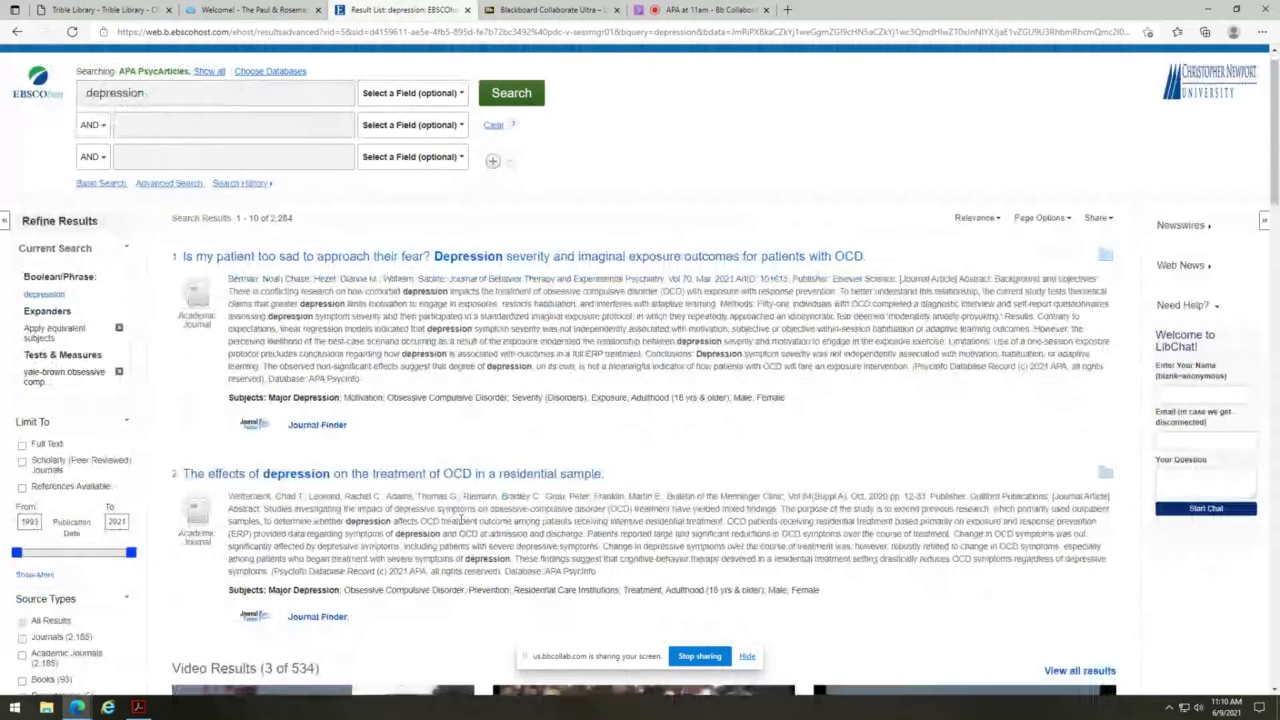
{"action": "scroll", "coordinate": [461, 519], "scroll_direction": "down", "scroll_amount": 5}
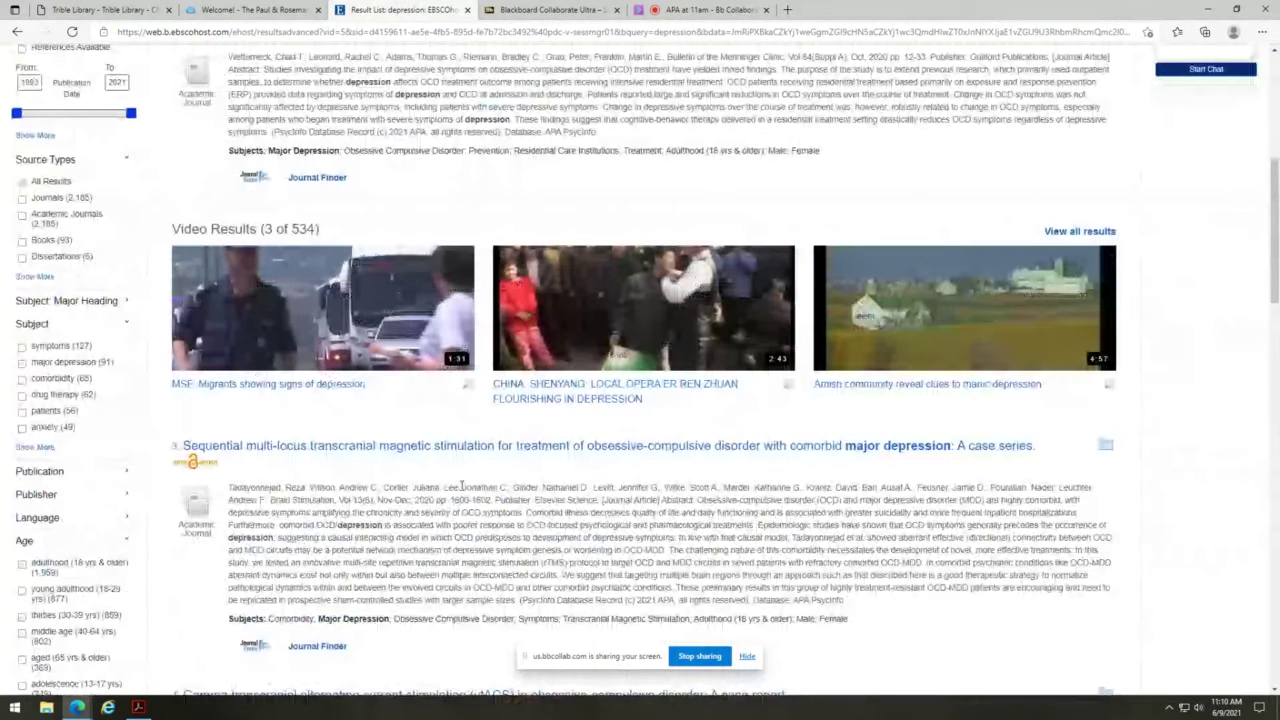
{"action": "scroll", "coordinate": [461, 486], "scroll_direction": "down", "scroll_amount": 5}
{"action": "scroll", "coordinate": [422, 488], "scroll_direction": "down", "scroll_amount": 3}
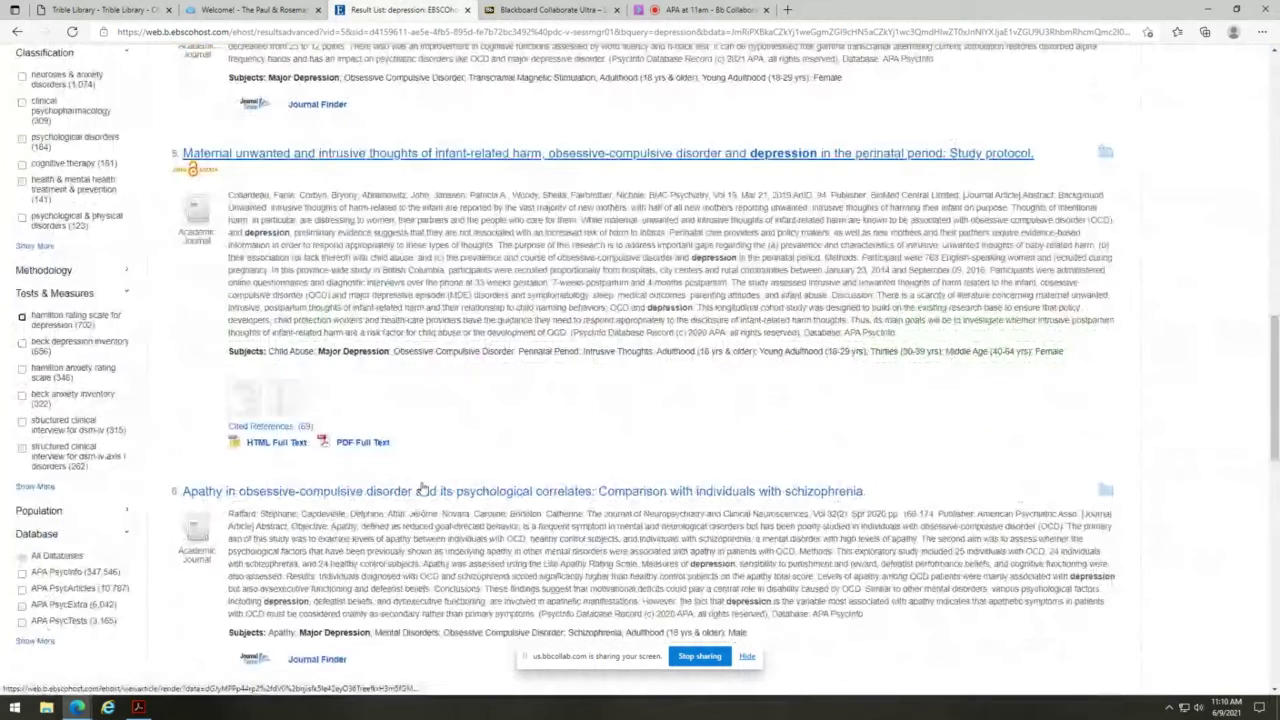
{"action": "scroll", "coordinate": [447, 480], "scroll_direction": "up", "scroll_amount": 1}
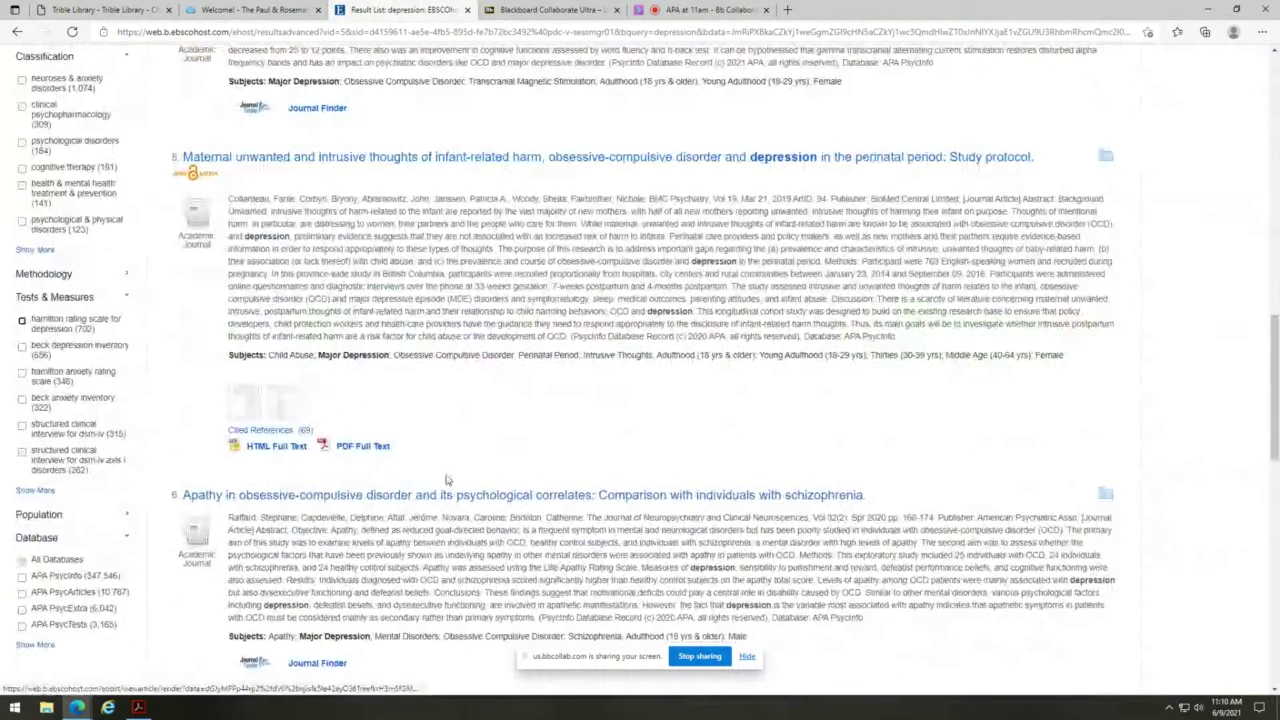
{"action": "scroll", "coordinate": [447, 480], "scroll_direction": "up", "scroll_amount": 4}
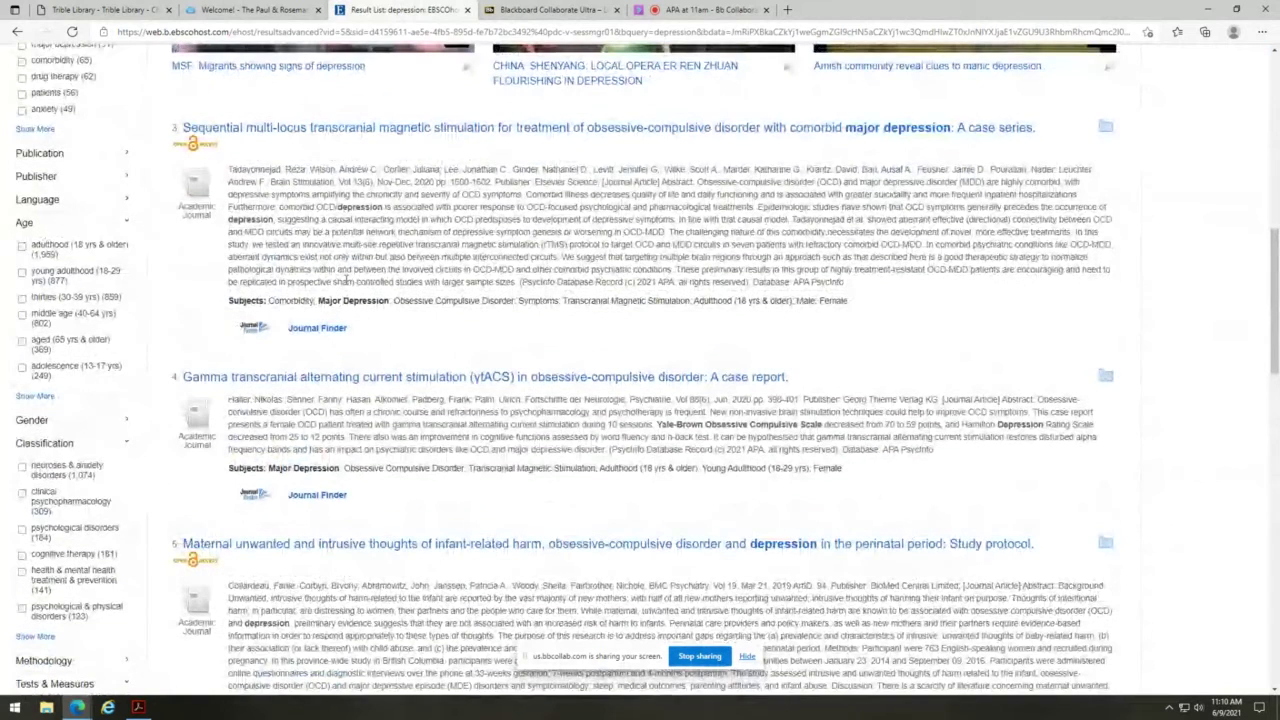
- Check Journal Finder access for results 3 and 1, closing both failed lookups
{"action": "left_click", "coordinate": [313, 329]}
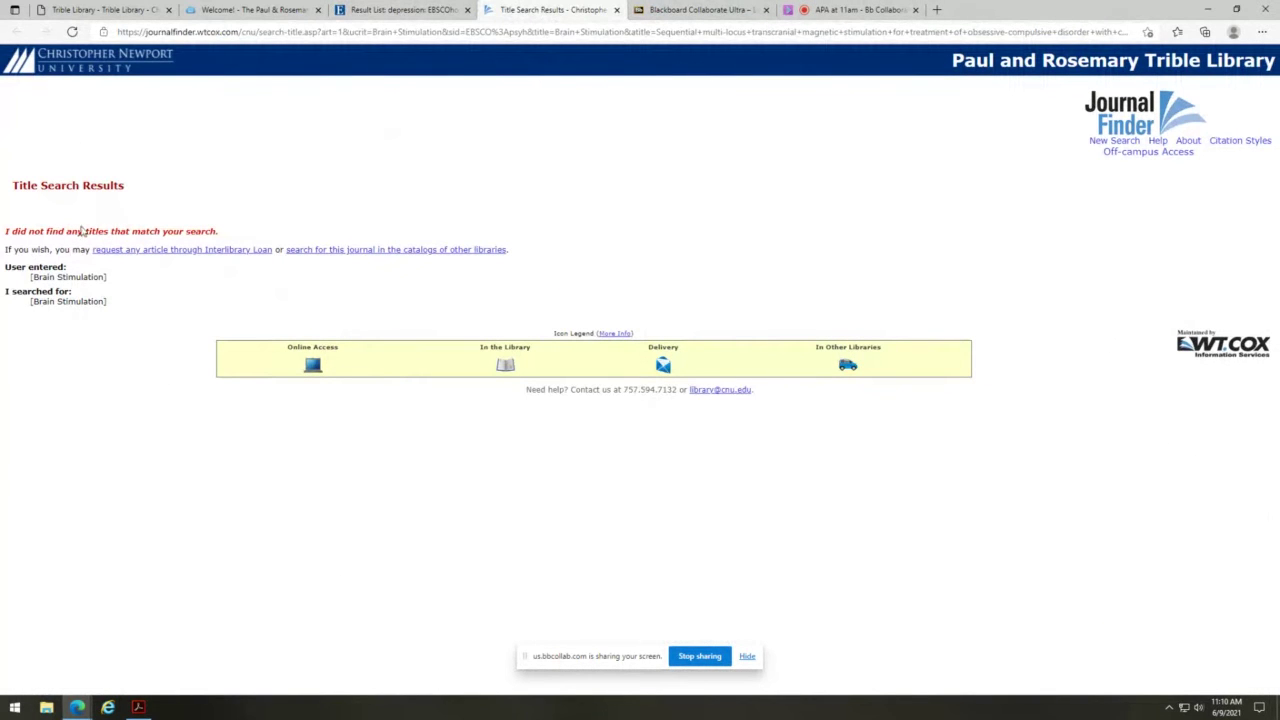
{"action": "left_click", "coordinate": [617, 10]}
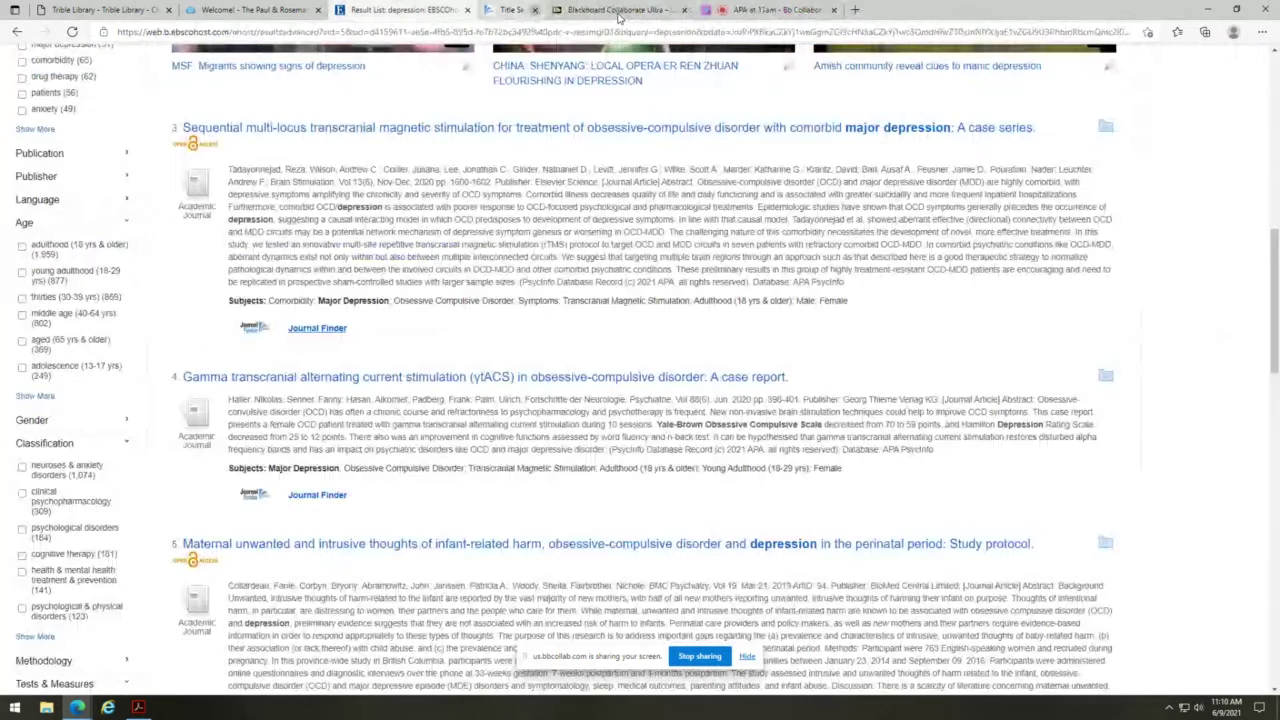
{"action": "scroll", "coordinate": [449, 268], "scroll_direction": "up", "scroll_amount": 5}
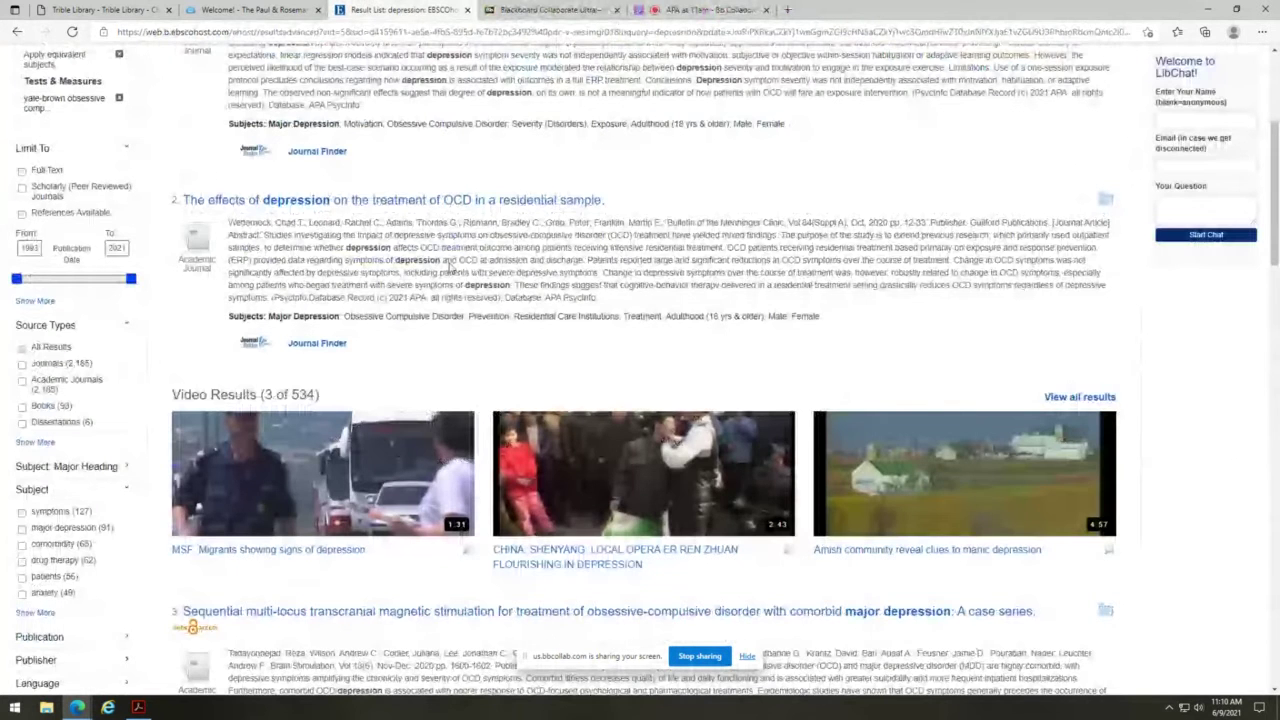
{"action": "scroll", "coordinate": [449, 268], "scroll_direction": "up", "scroll_amount": 3}
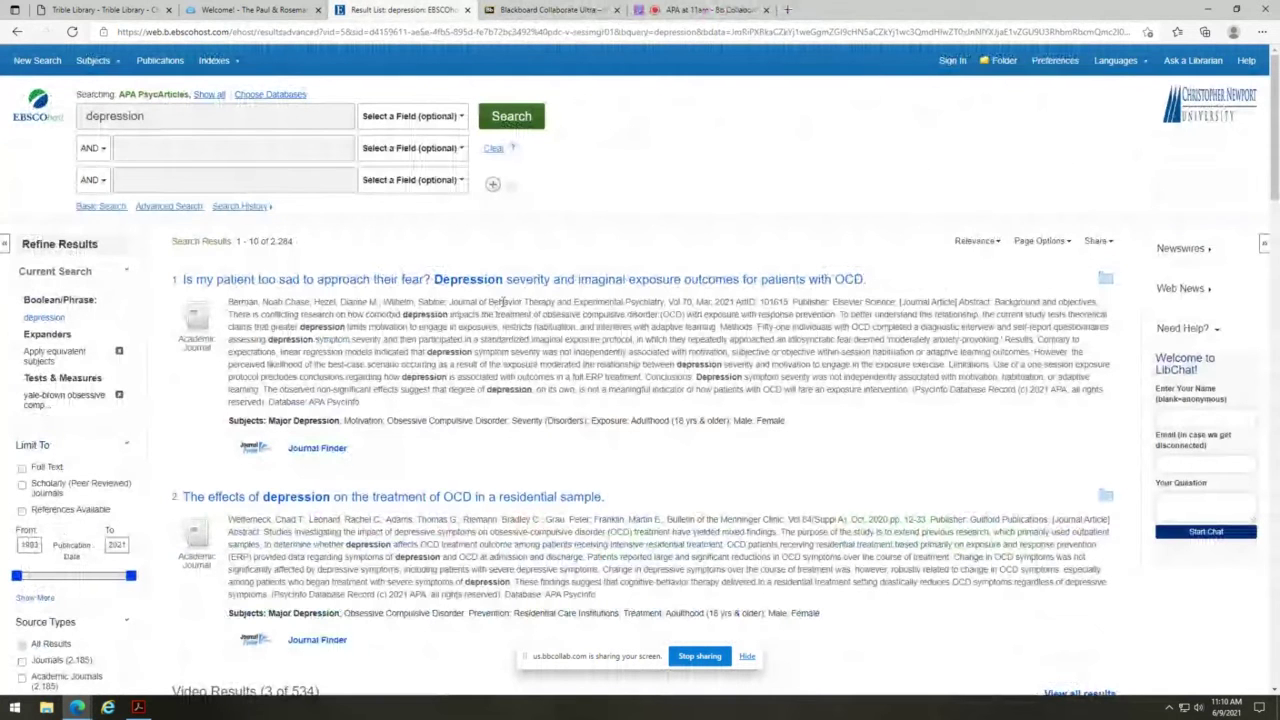
{"action": "left_click", "coordinate": [320, 449]}
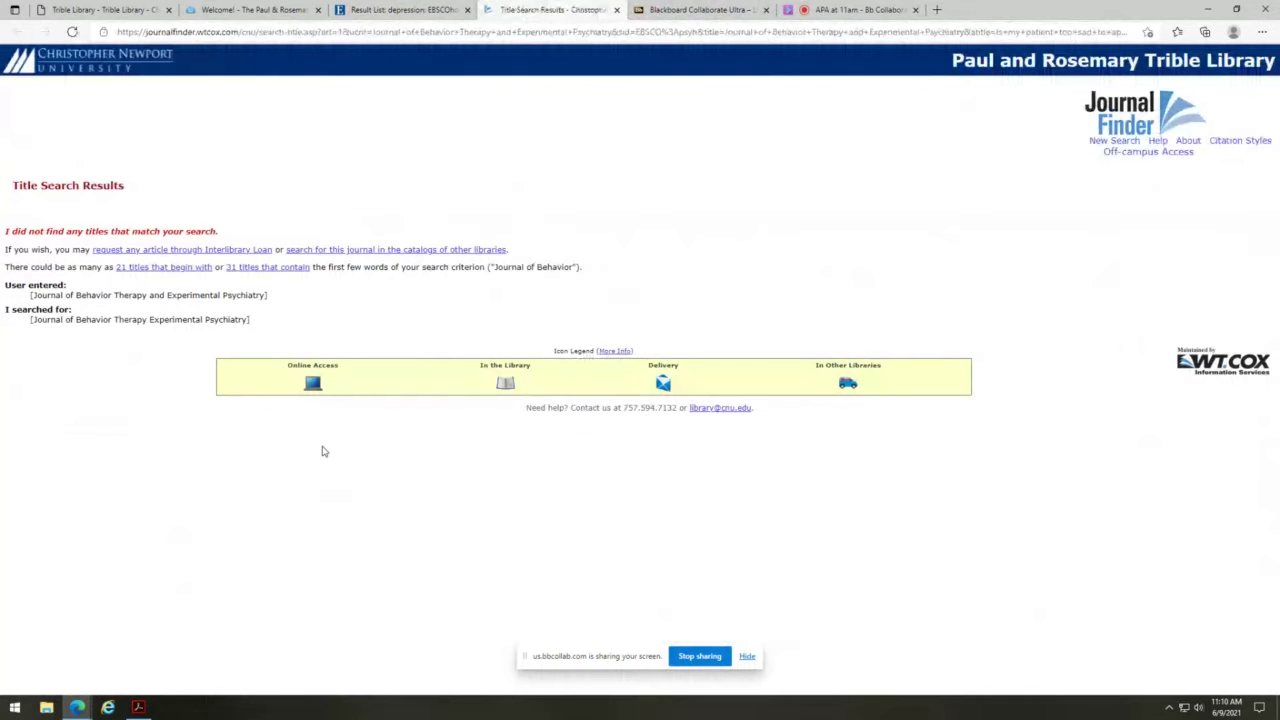
{"action": "left_click", "coordinate": [617, 9]}
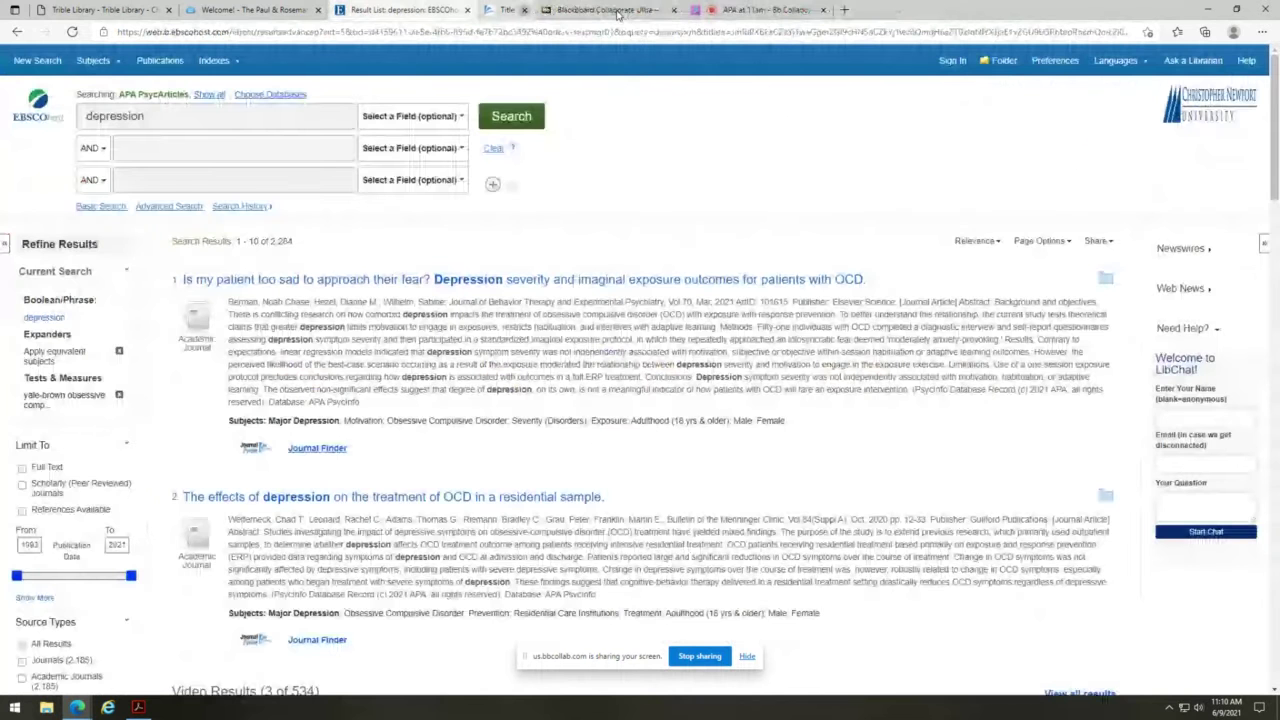
- Look up result 6's journal and list the Apathy in OCD article's online full-text sources
{"action": "scroll", "coordinate": [486, 457], "scroll_direction": "down", "scroll_amount": 3}
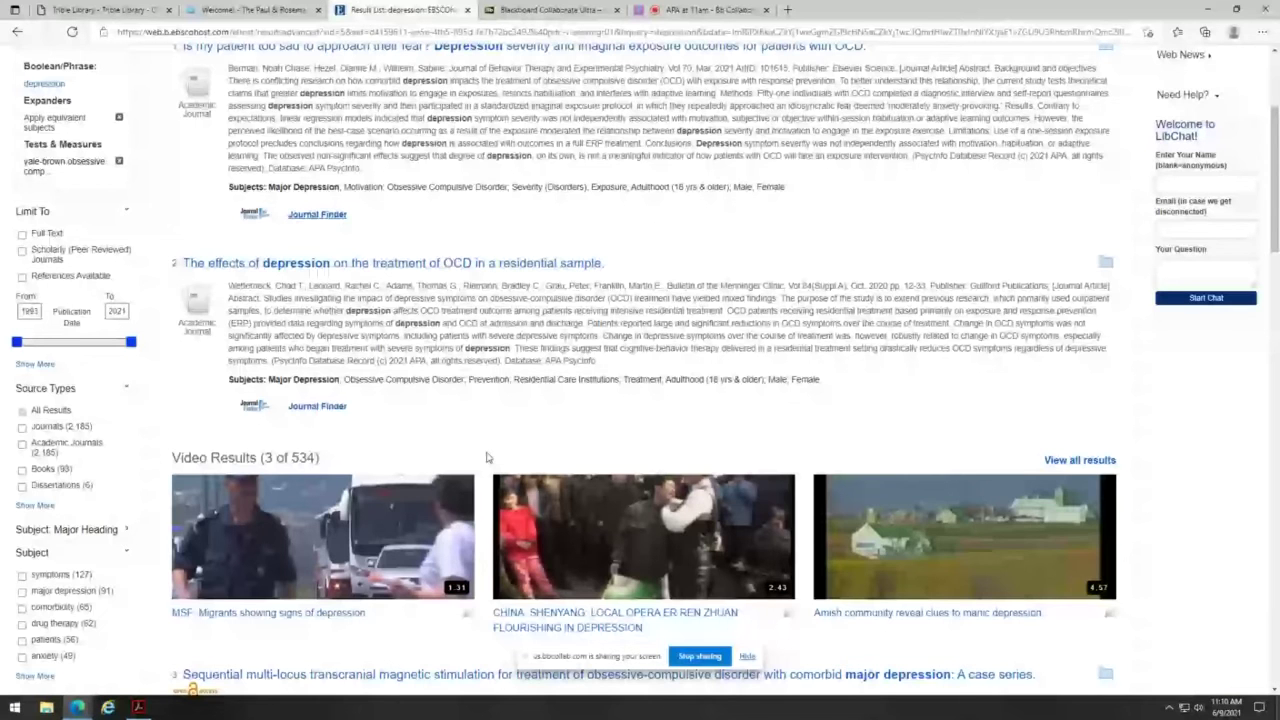
{"action": "scroll", "coordinate": [486, 457], "scroll_direction": "down", "scroll_amount": 8}
{"action": "scroll", "coordinate": [357, 323], "scroll_direction": "down", "scroll_amount": 5}
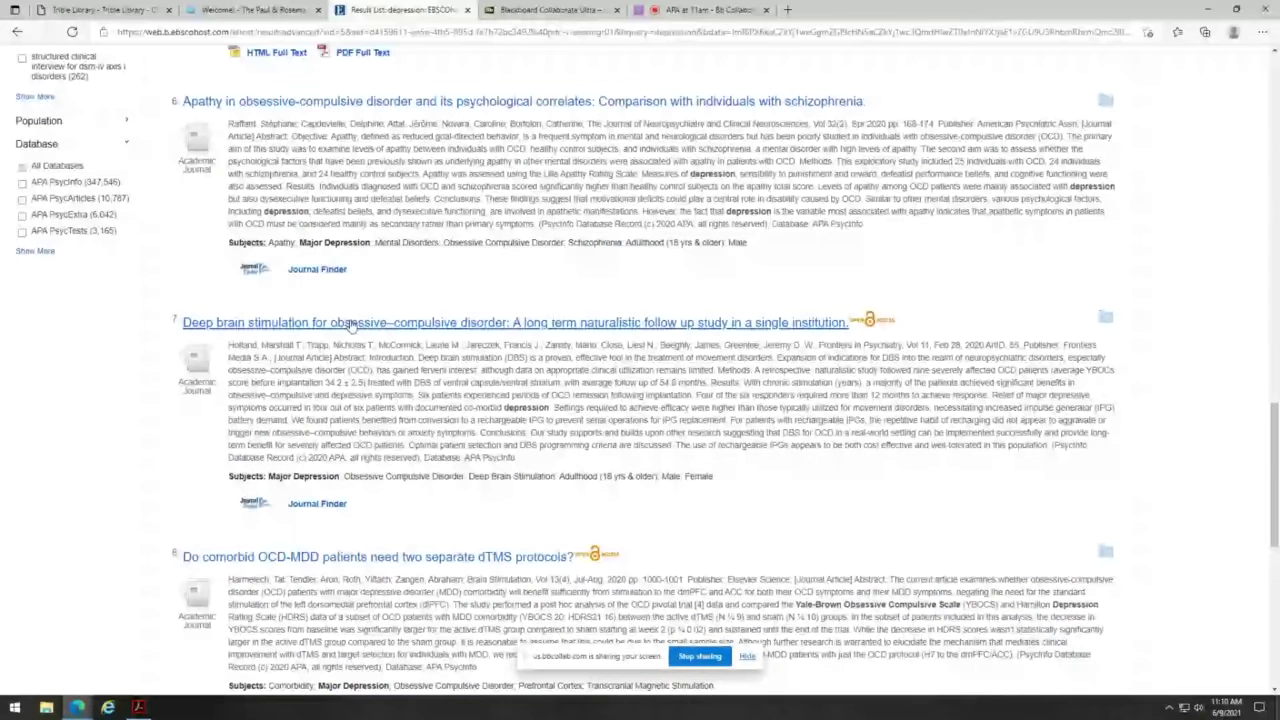
{"action": "left_click", "coordinate": [317, 269]}
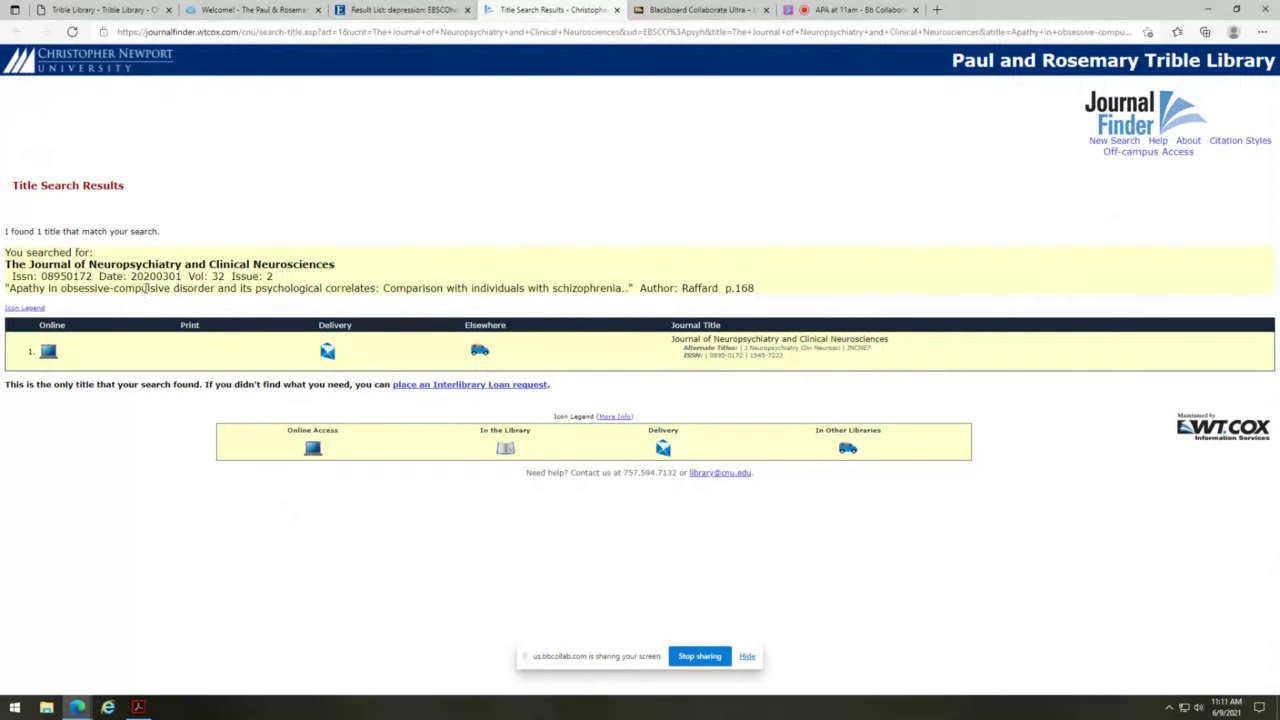
{"action": "left_click", "coordinate": [48, 352]}
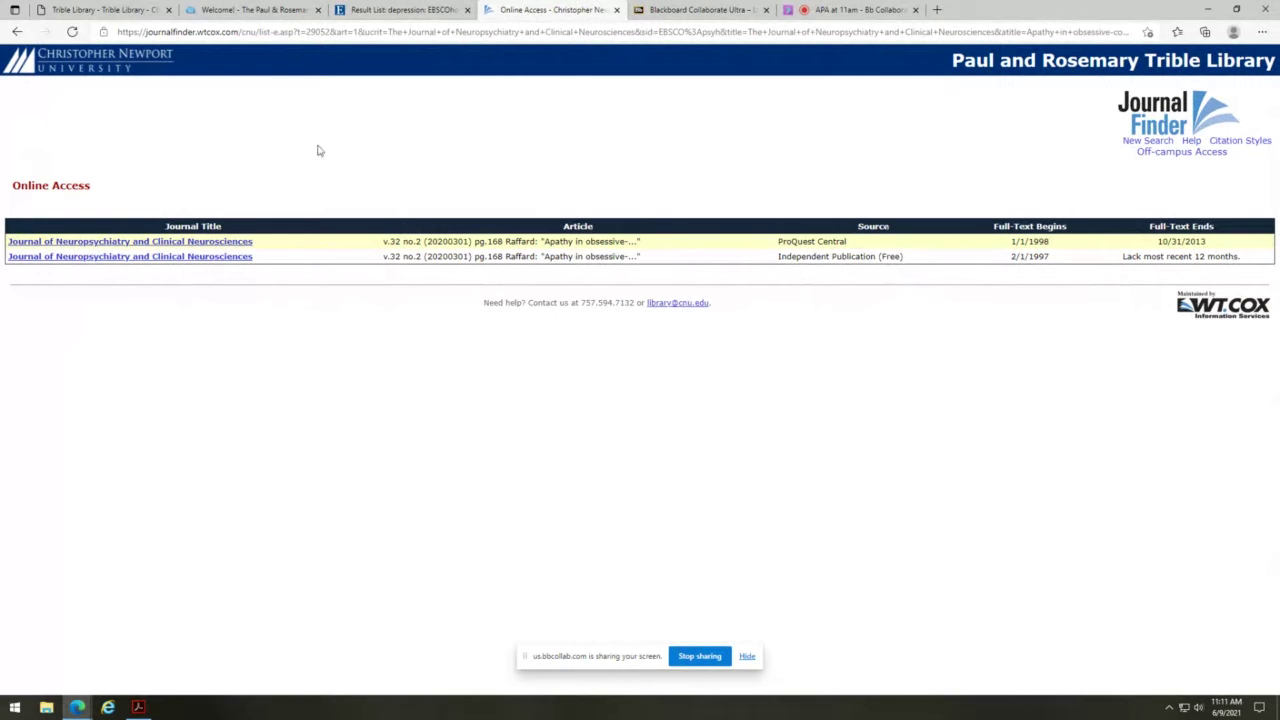
{"action": "left_click", "coordinate": [617, 10]}
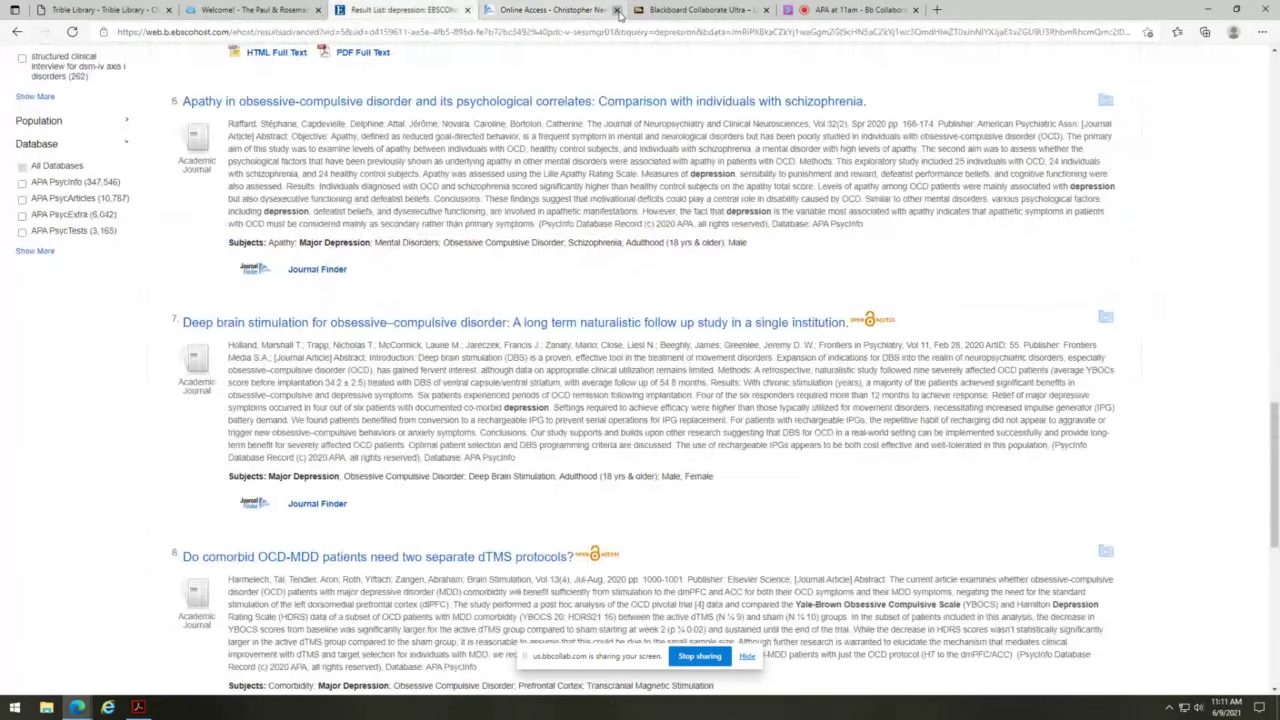
- Close the Online Access tab and open result 6, 'Apathy in obsessive-compulsive disorder and its psychological correlates'
{"action": "left_click", "coordinate": [617, 10]}
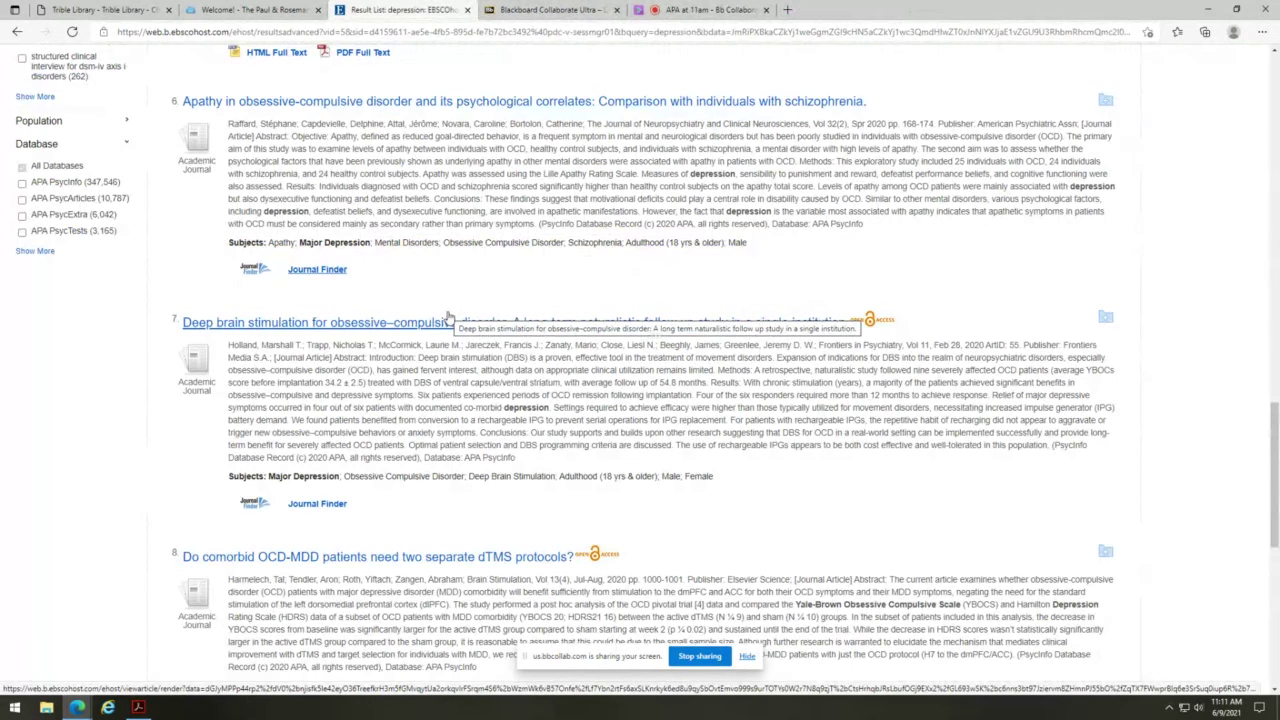
{"action": "scroll", "coordinate": [449, 317], "scroll_direction": "up", "scroll_amount": 1}
{"action": "scroll", "coordinate": [449, 317], "scroll_direction": "up", "scroll_amount": 1}
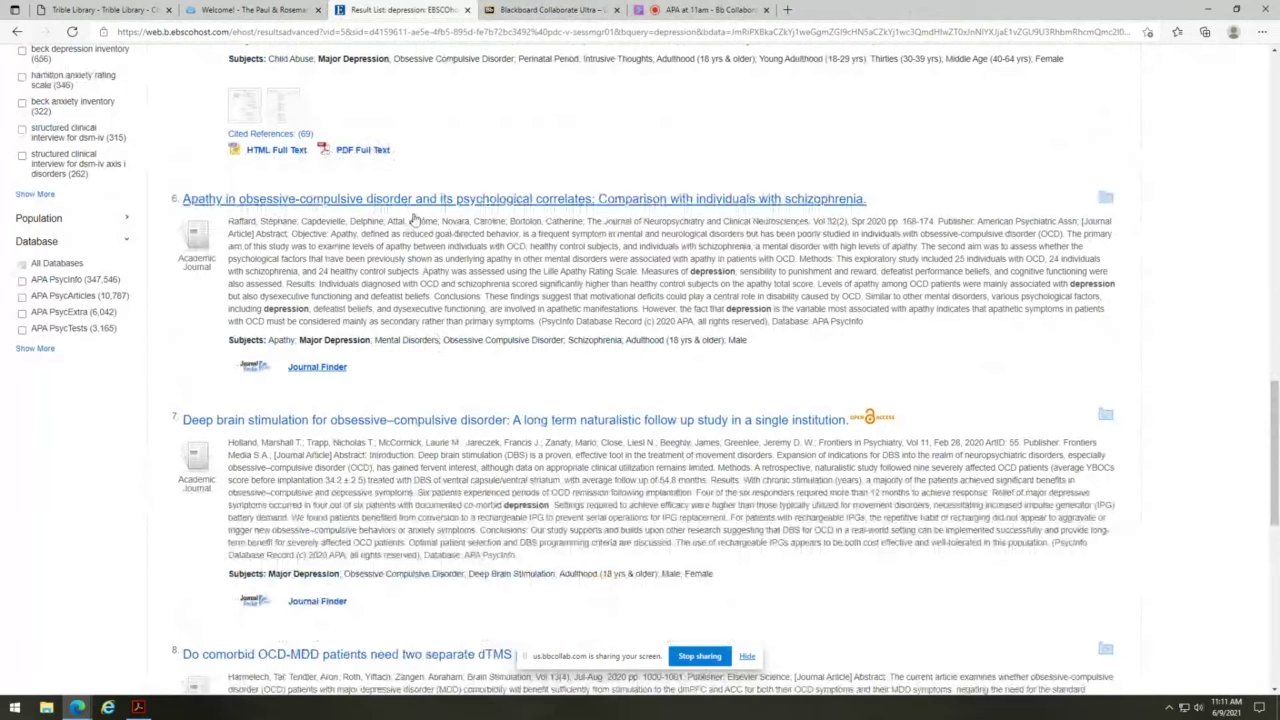
{"action": "left_click", "coordinate": [523, 200]}
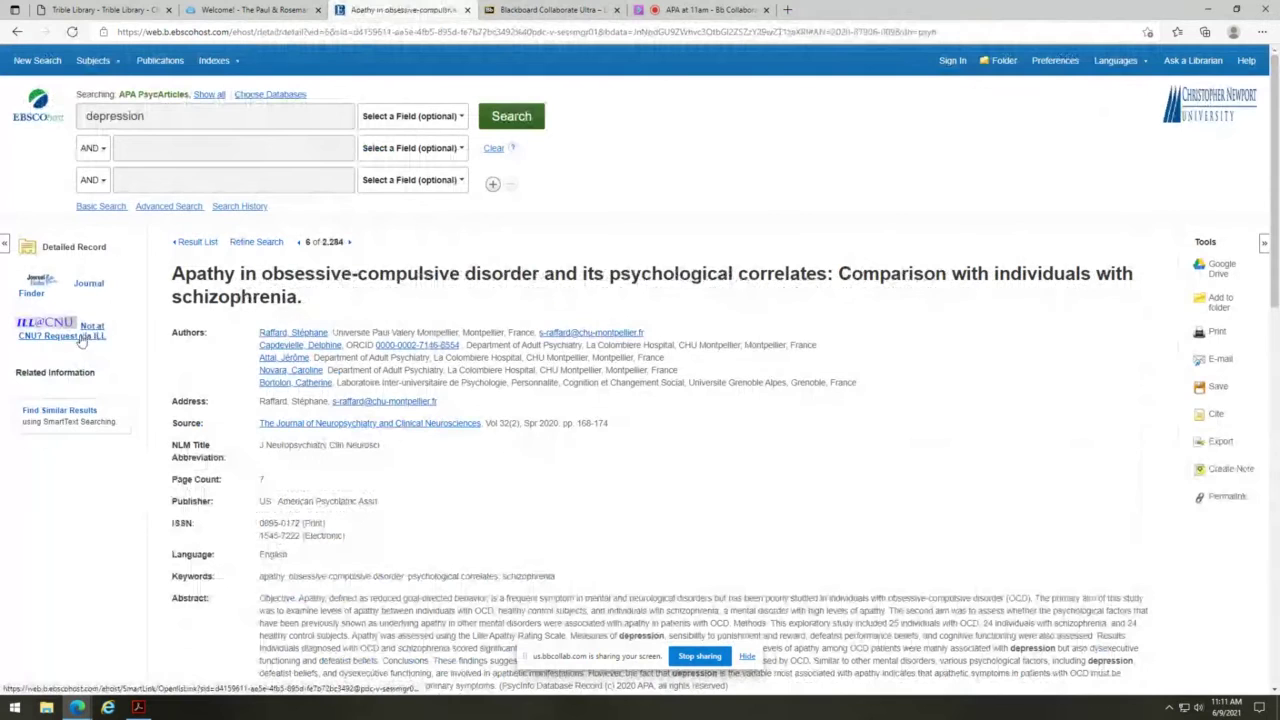
- Start an interlibrary loan request and sign in with the CNU ID number and CNU Connect password
{"action": "left_click", "coordinate": [90, 336]}
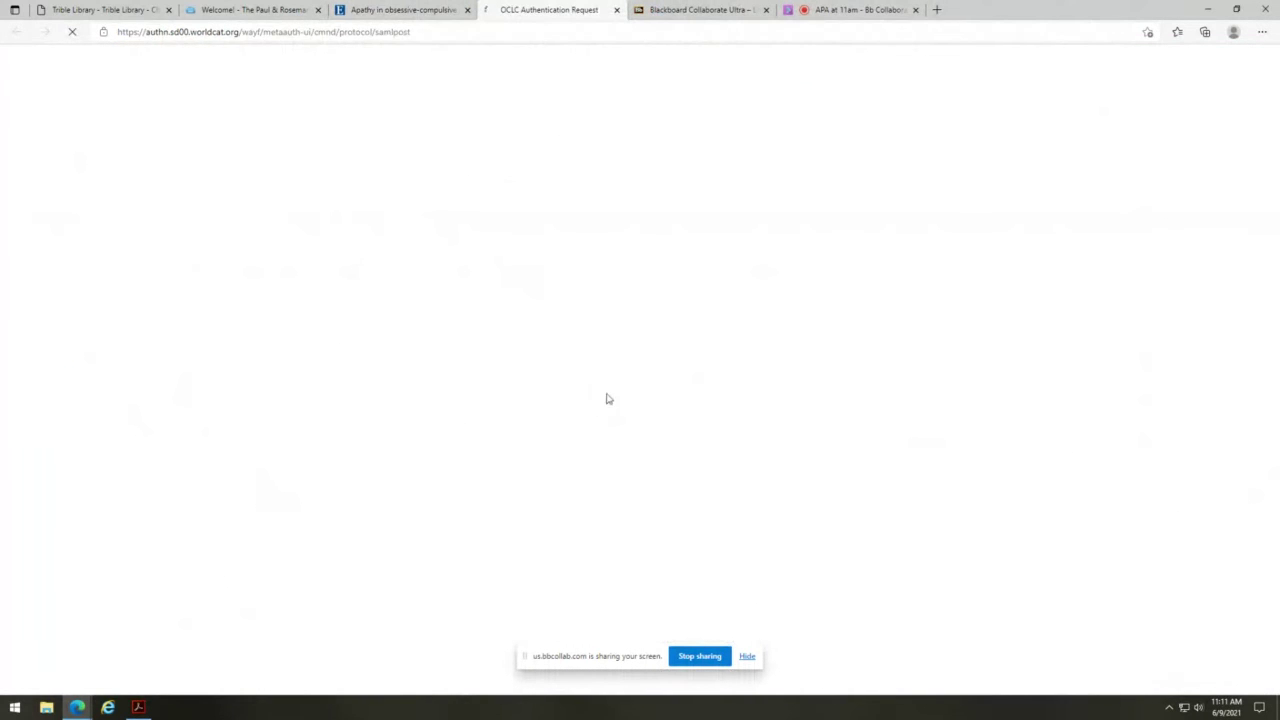
{"action": "type", "text": "142414"}
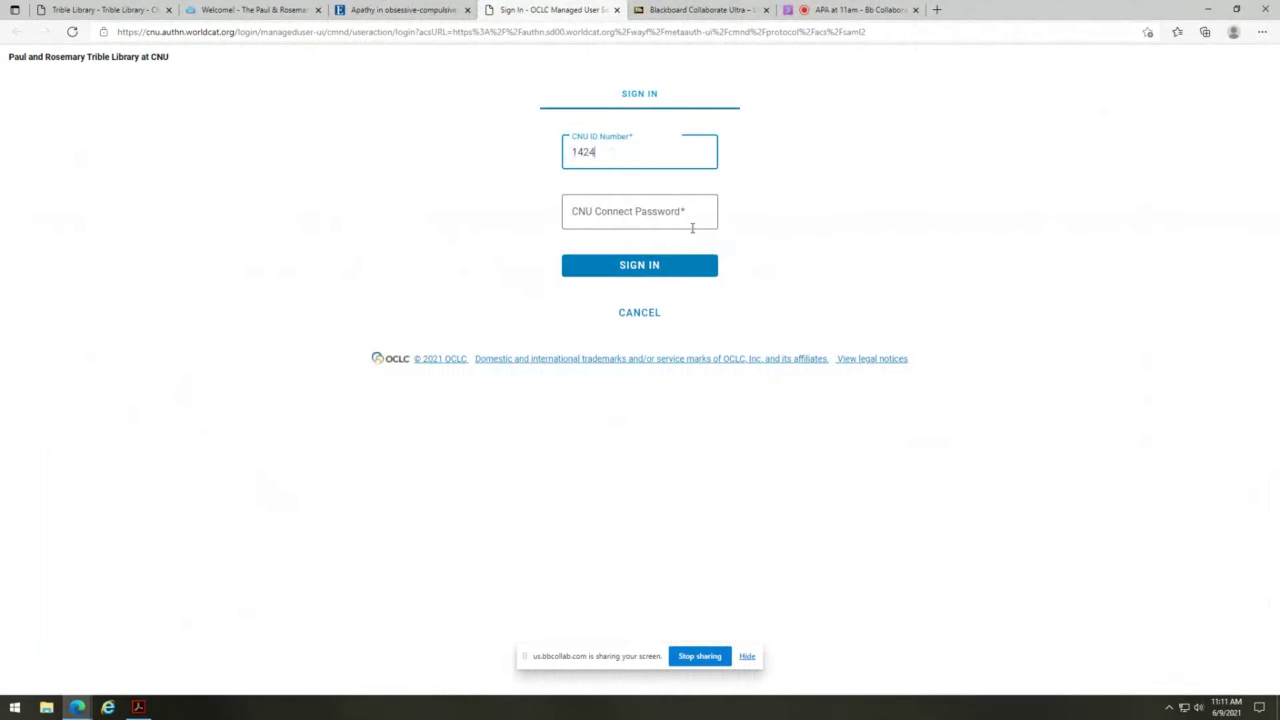
{"action": "key", "text": "Tab"}
{"action": "type", "text": "•••"}
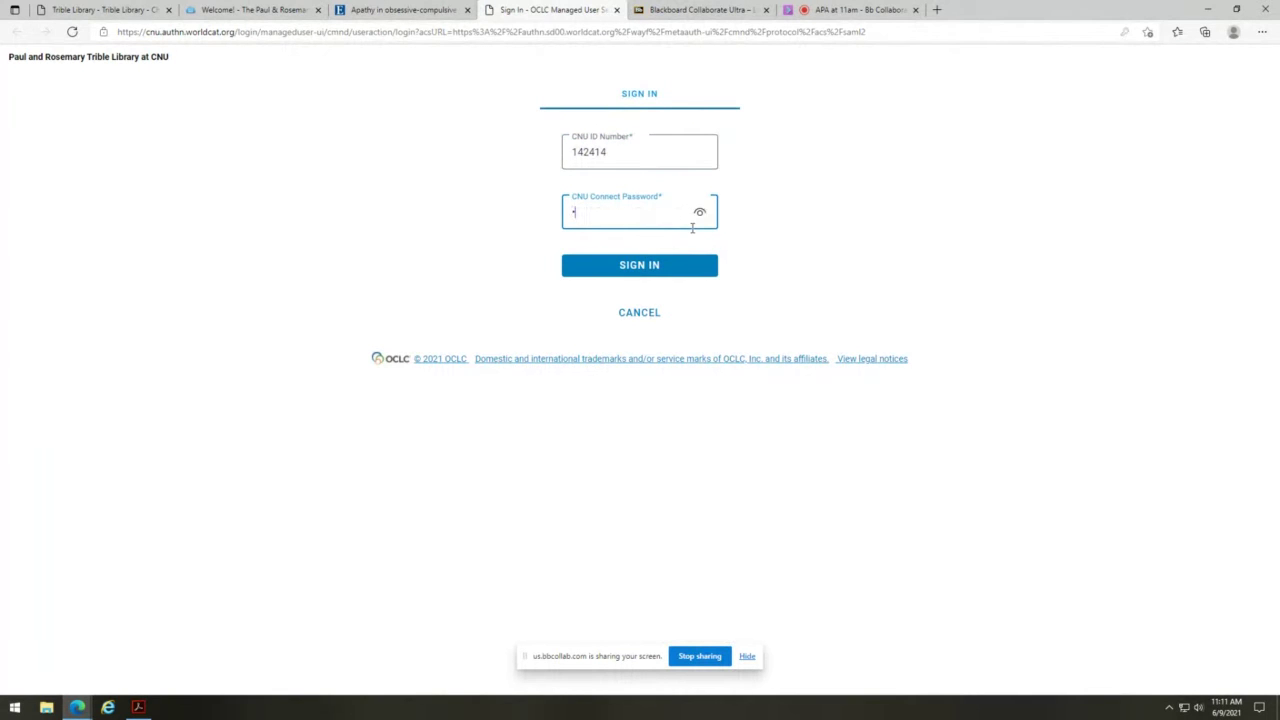
{"action": "type", "text": "••••••••"}
{"action": "key", "text": "Return"}
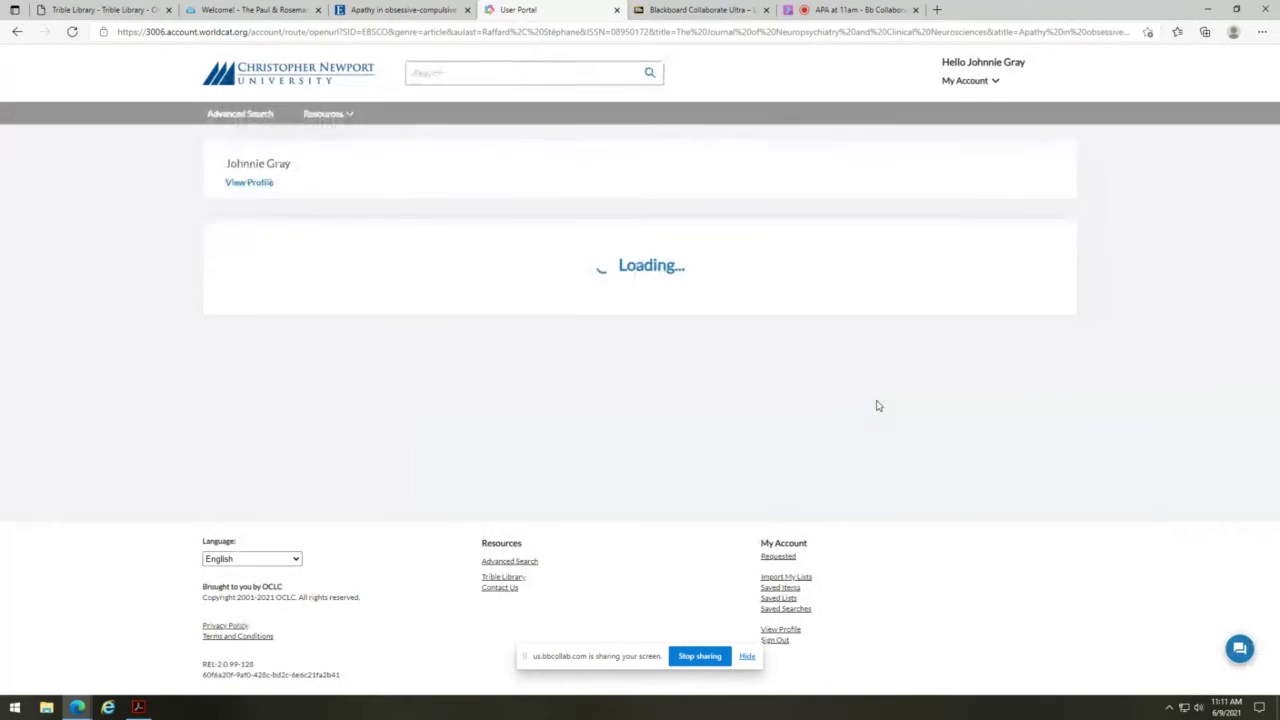
- Review the prefilled Journal Article request form showing volume 32, issue 2 and the ISSN
{"action": "scroll", "coordinate": [606, 463], "scroll_direction": "down", "scroll_amount": 2}
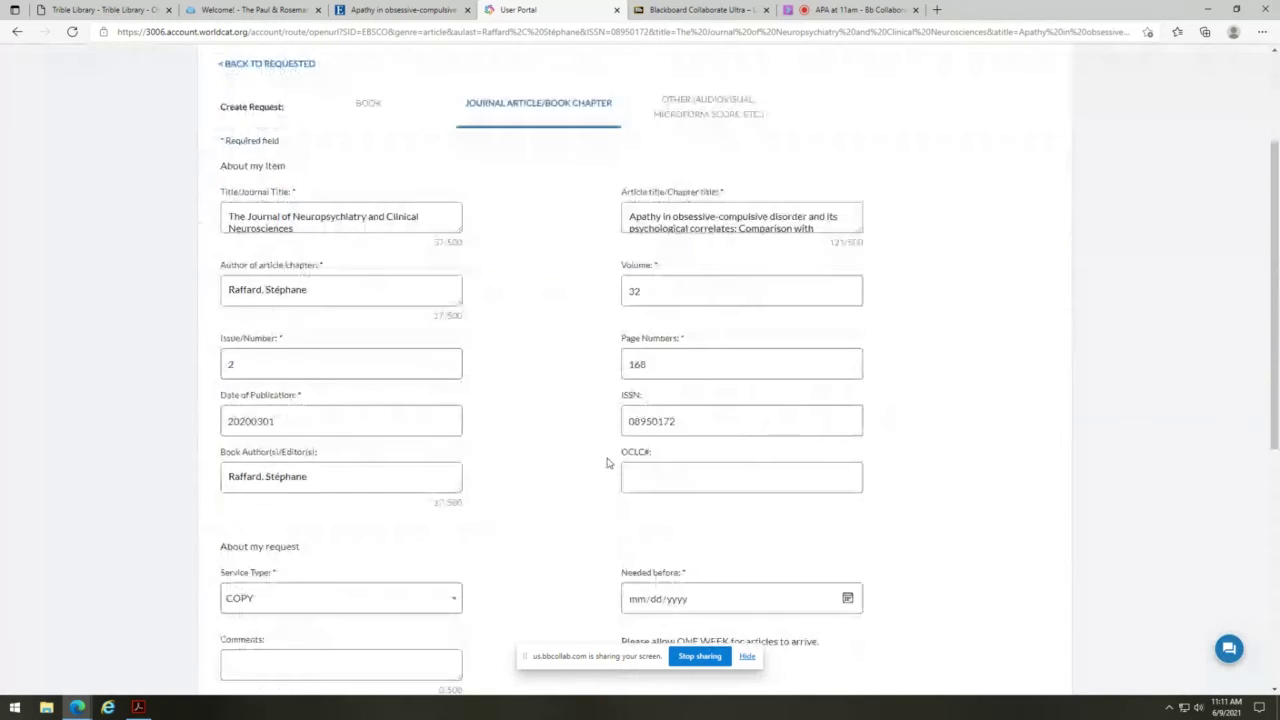
{"action": "scroll", "coordinate": [543, 314], "scroll_direction": "down", "scroll_amount": 1}
{"action": "scroll", "coordinate": [509, 249], "scroll_direction": "up", "scroll_amount": 1}
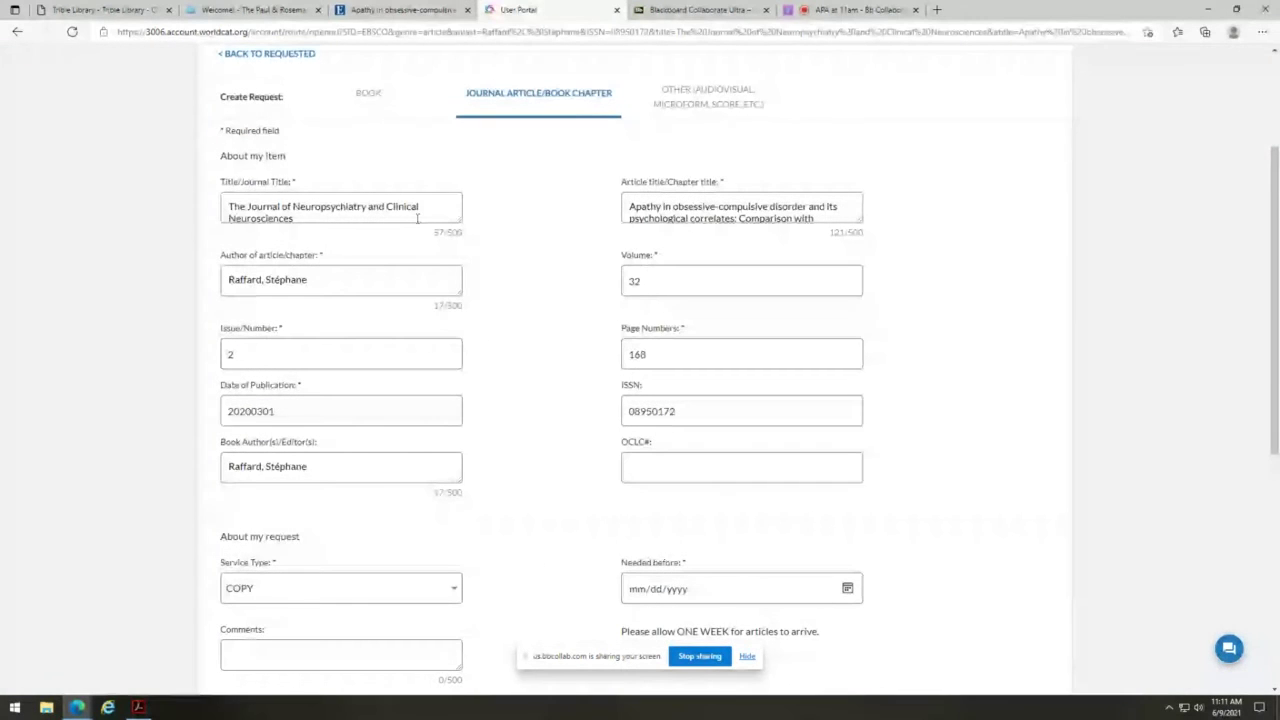
{"action": "scroll", "coordinate": [530, 520], "scroll_direction": "up", "scroll_amount": 1}
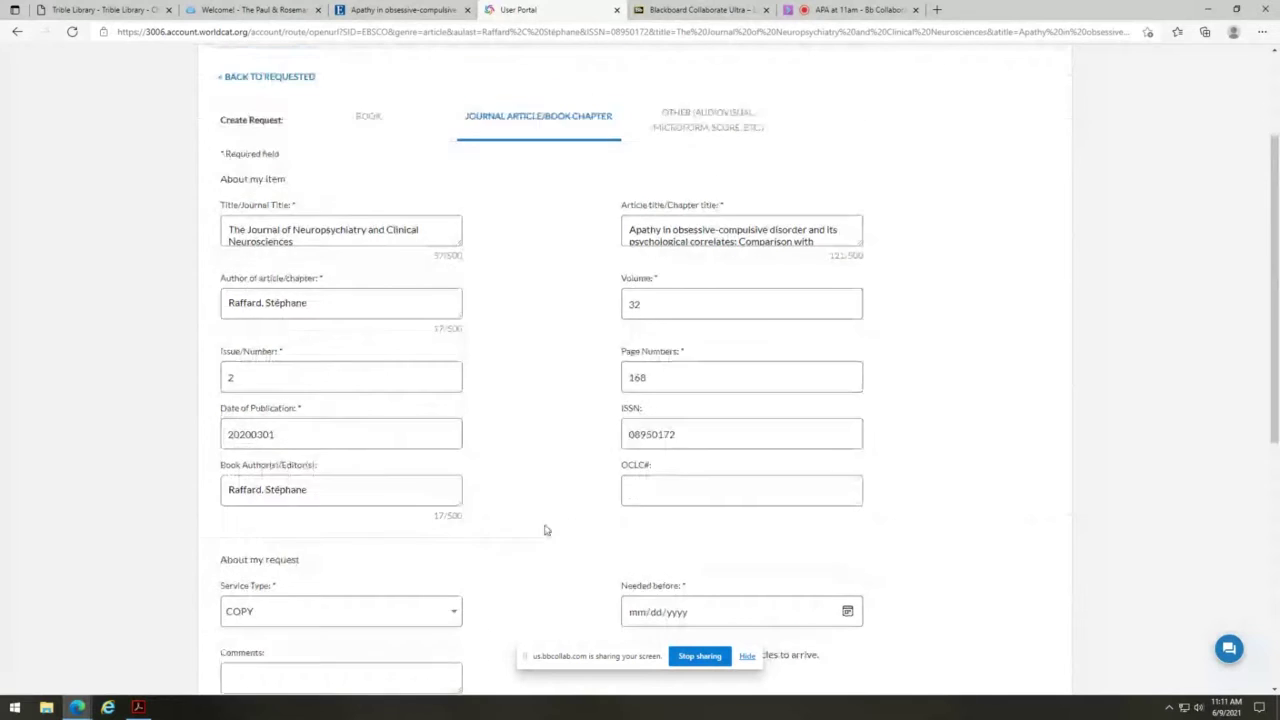
{"action": "scroll", "coordinate": [550, 525], "scroll_direction": "down", "scroll_amount": 2}
{"action": "scroll", "coordinate": [524, 484], "scroll_direction": "down", "scroll_amount": 1}
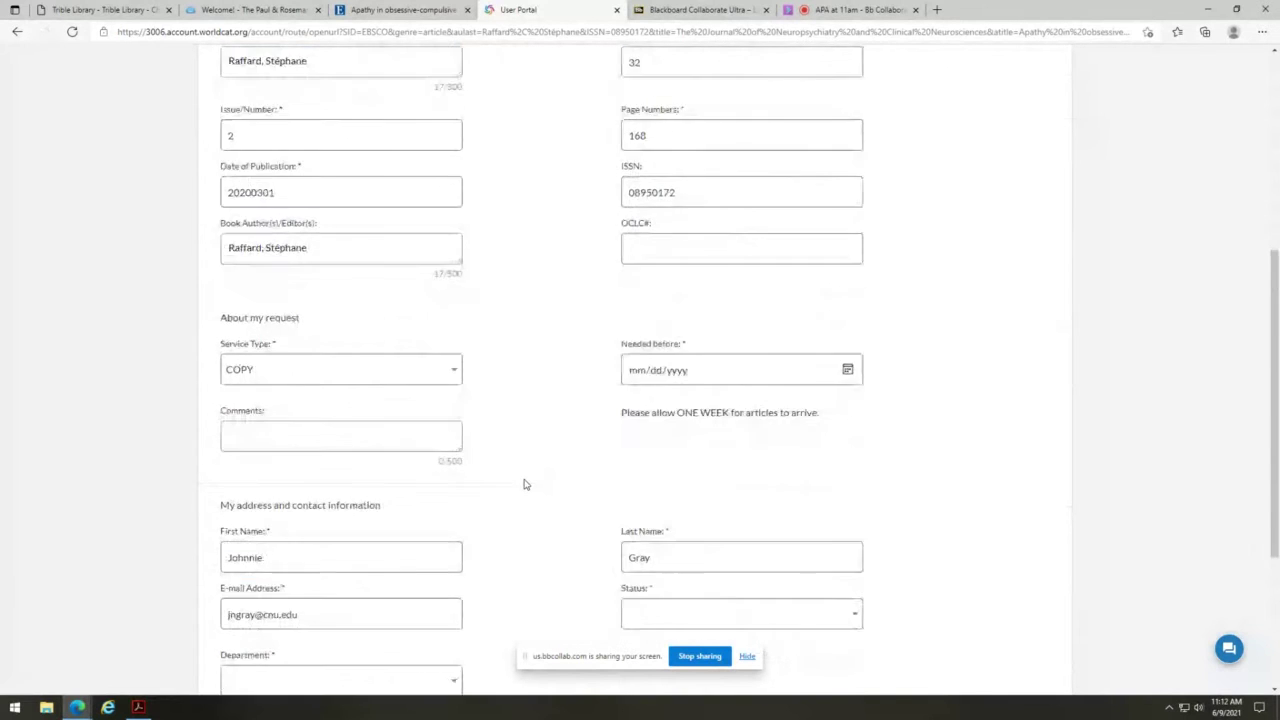
{"action": "scroll", "coordinate": [524, 484], "scroll_direction": "down", "scroll_amount": 3}
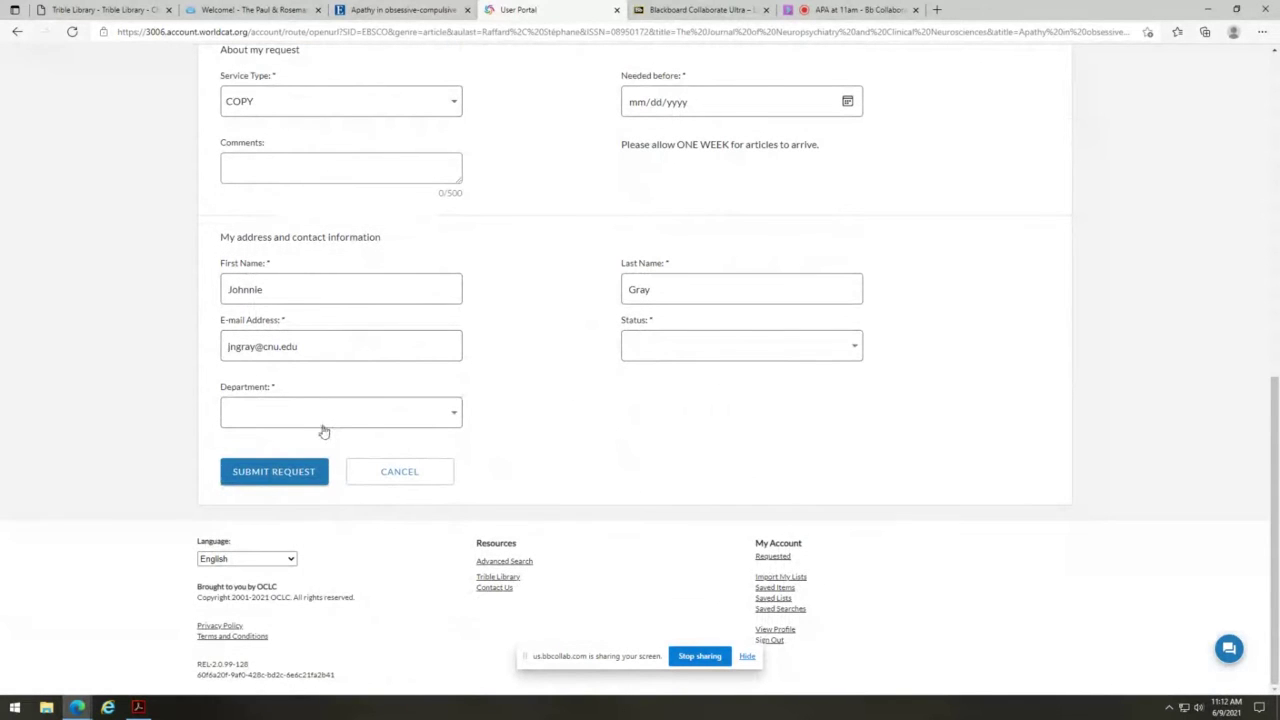
{"action": "scroll", "coordinate": [611, 483], "scroll_direction": "up", "scroll_amount": 7}
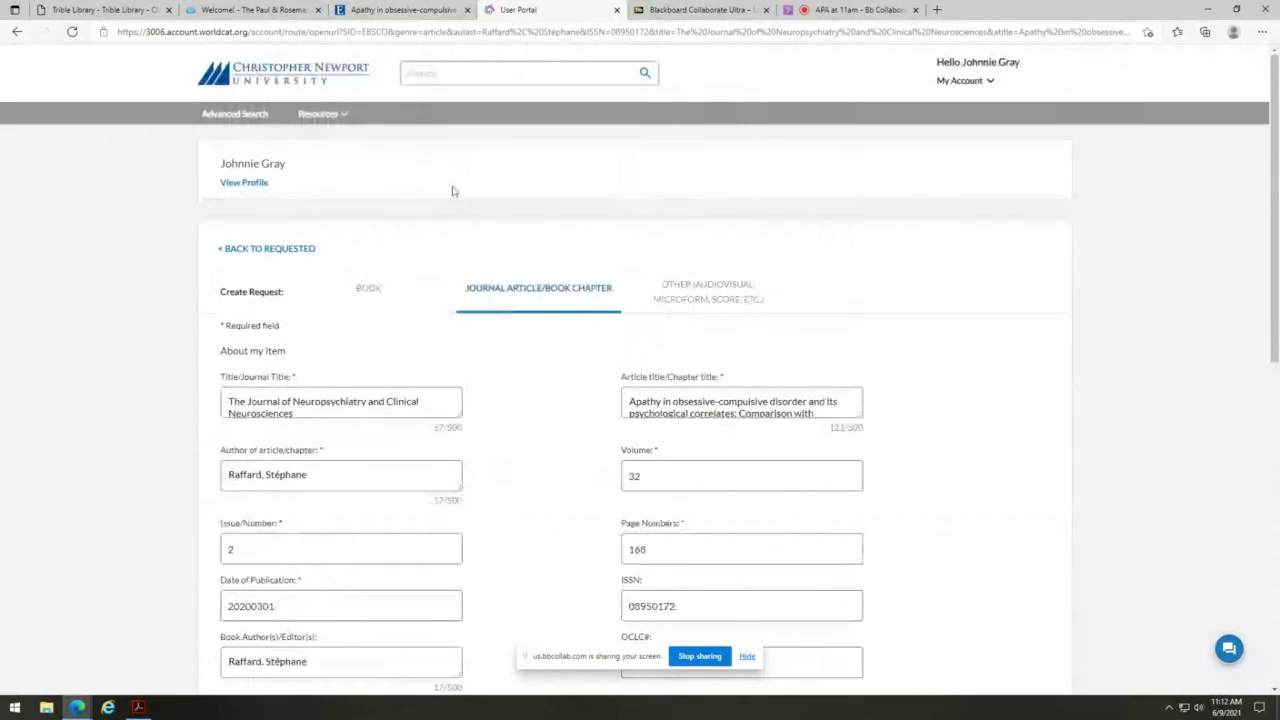
- Close the User Portal tab to return to the Apathy article's Detailed Record, result 6 of 2,284
{"action": "left_click", "coordinate": [617, 10]}
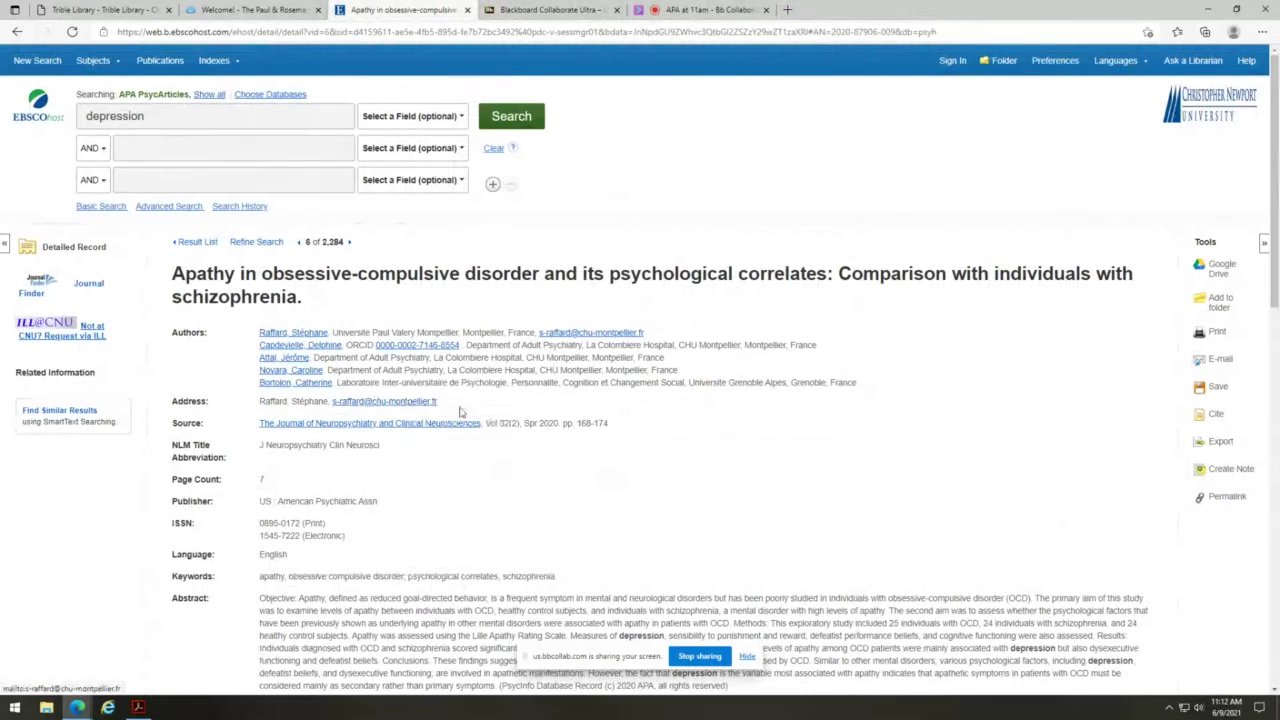
{"action": "scroll", "coordinate": [703, 520], "scroll_direction": "down", "scroll_amount": 1}
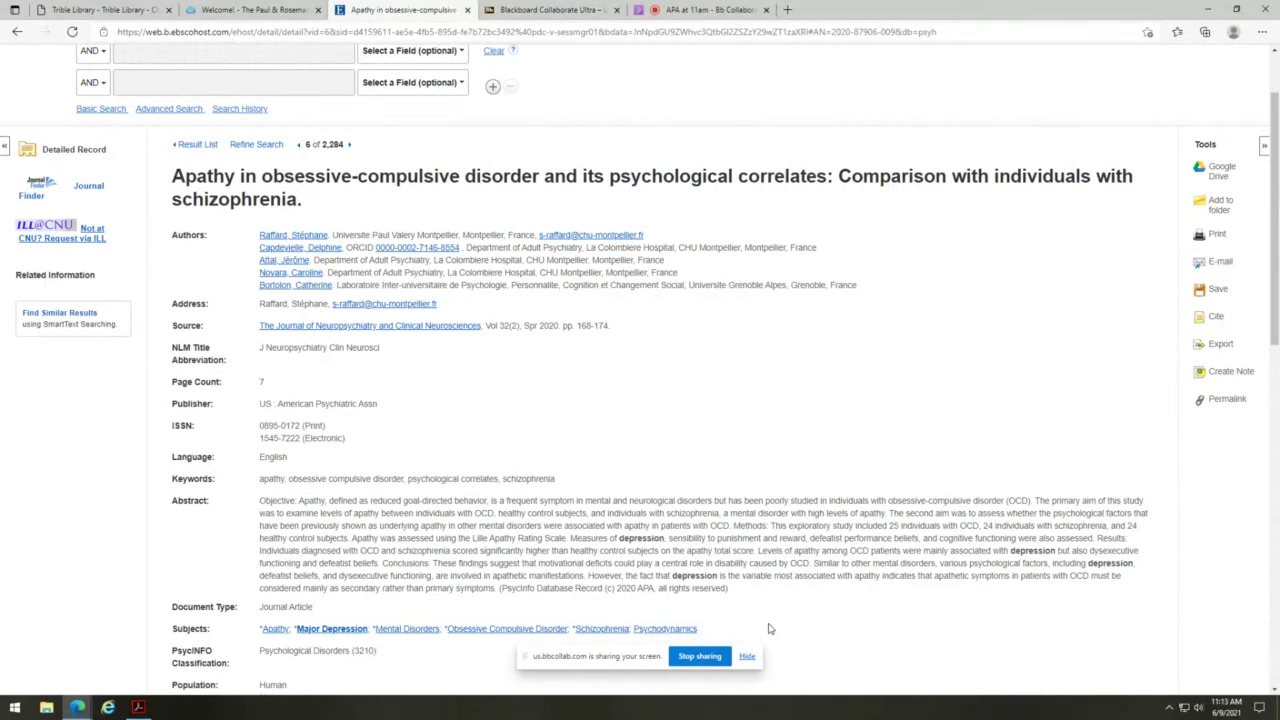
{"action": "scroll", "coordinate": [769, 628], "scroll_direction": "up", "scroll_amount": 2}
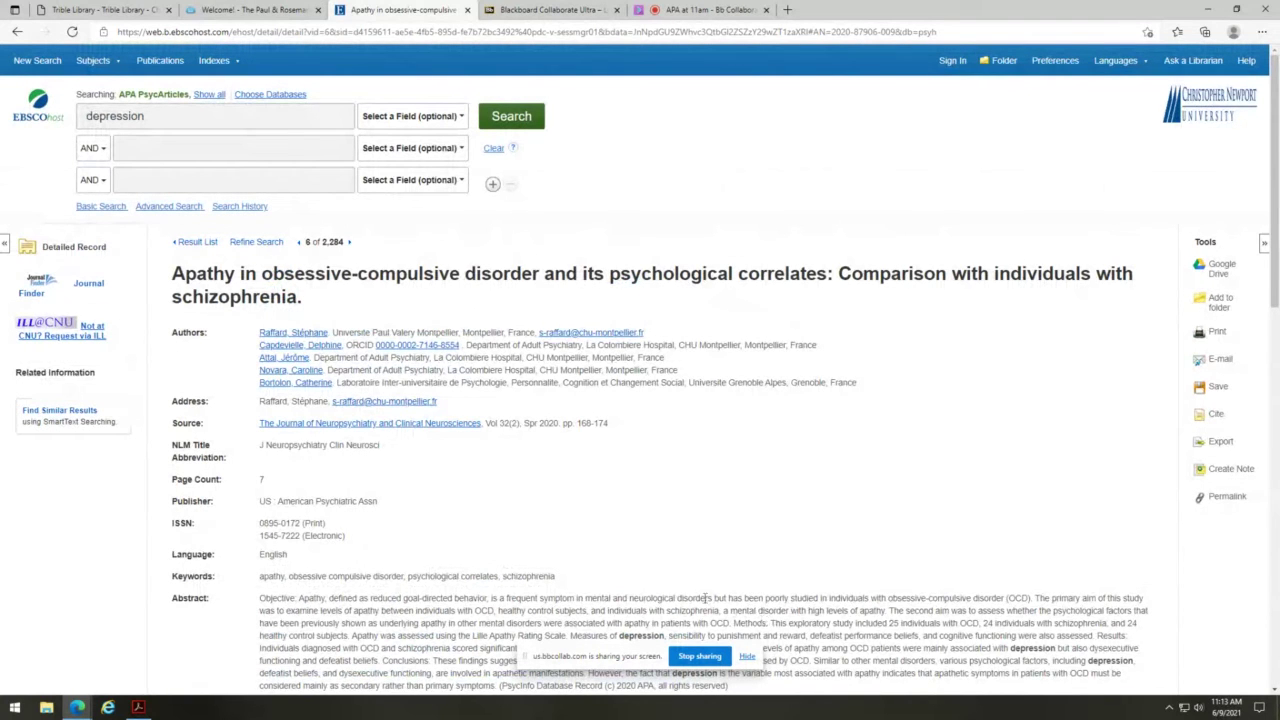
{"action": "mouse_move", "coordinate": [236, 62]}
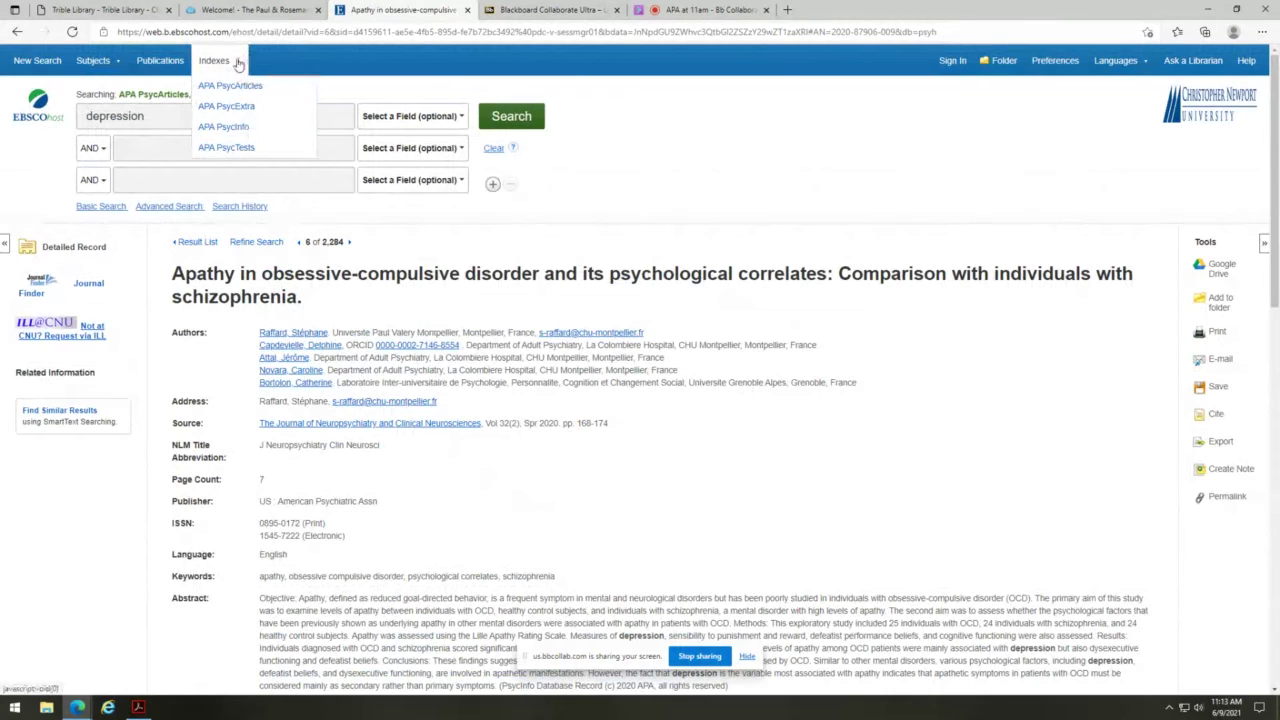
{"action": "mouse_move", "coordinate": [100, 64]}
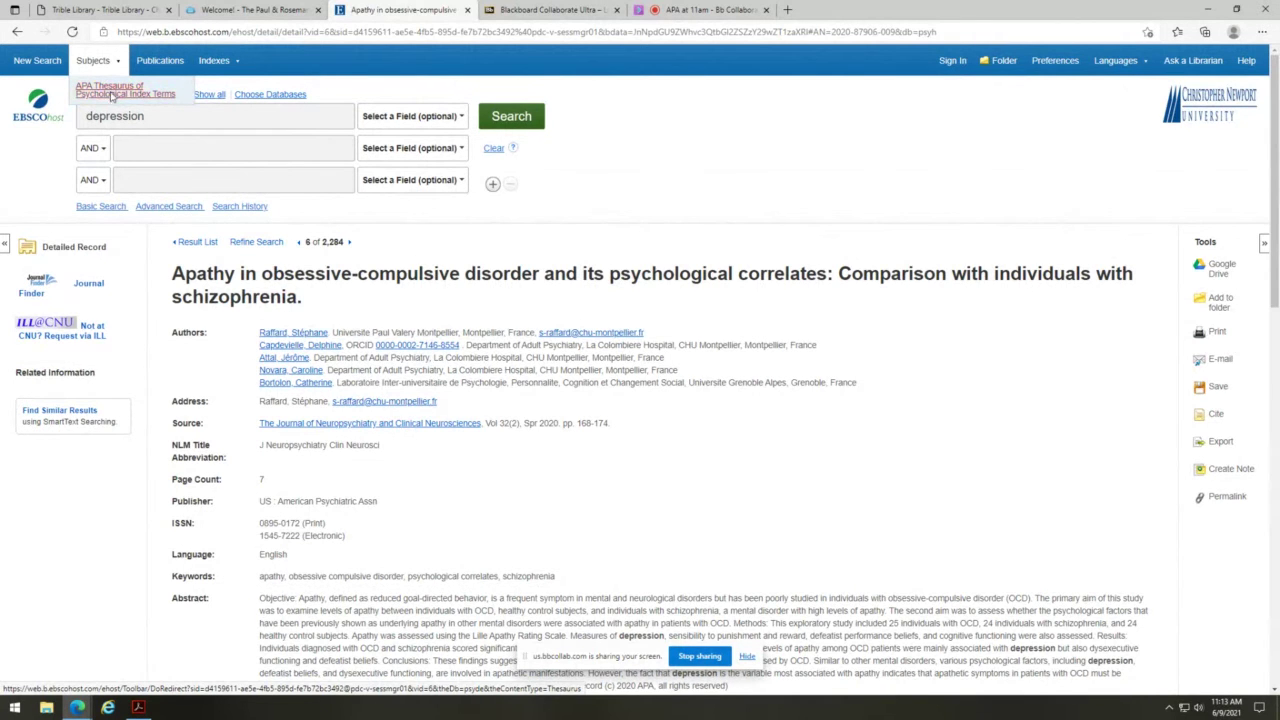
- Browse the APA Thesaurus for 'multiple personality disorder' using Term Contains matching
{"action": "left_click", "coordinate": [112, 92]}
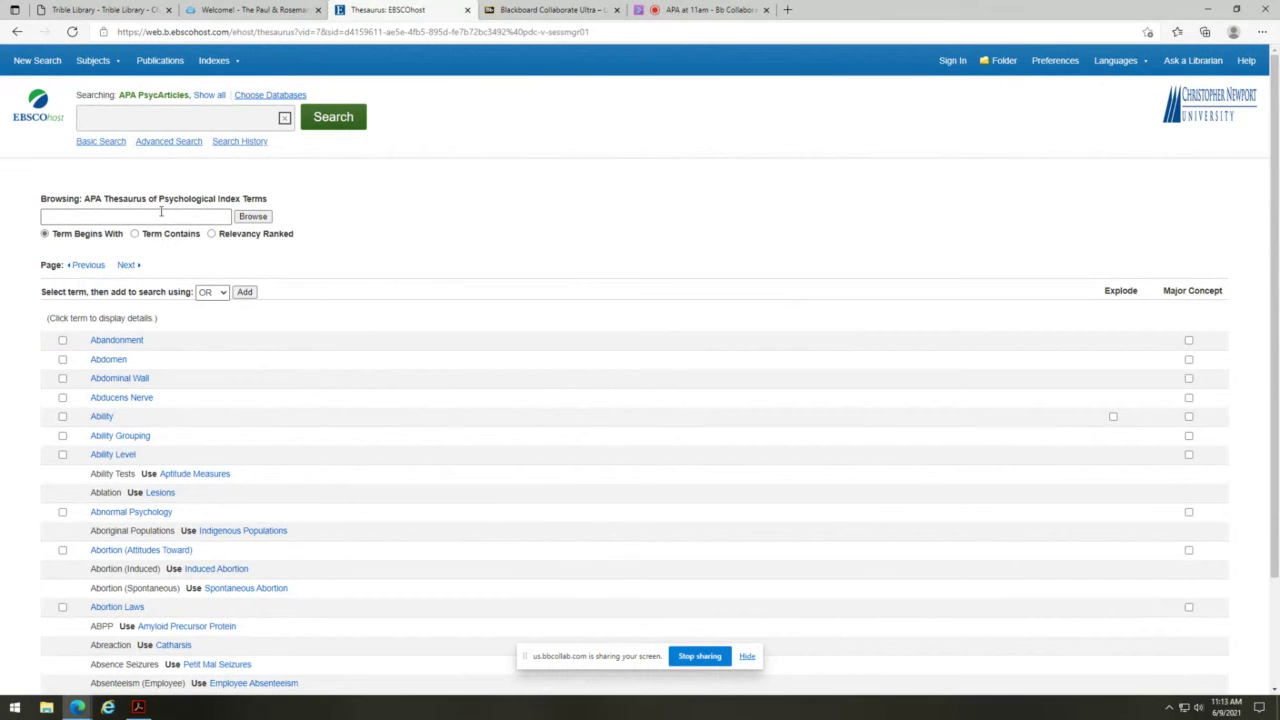
{"action": "left_click", "coordinate": [160, 214]}
{"action": "type", "text": "mul"}
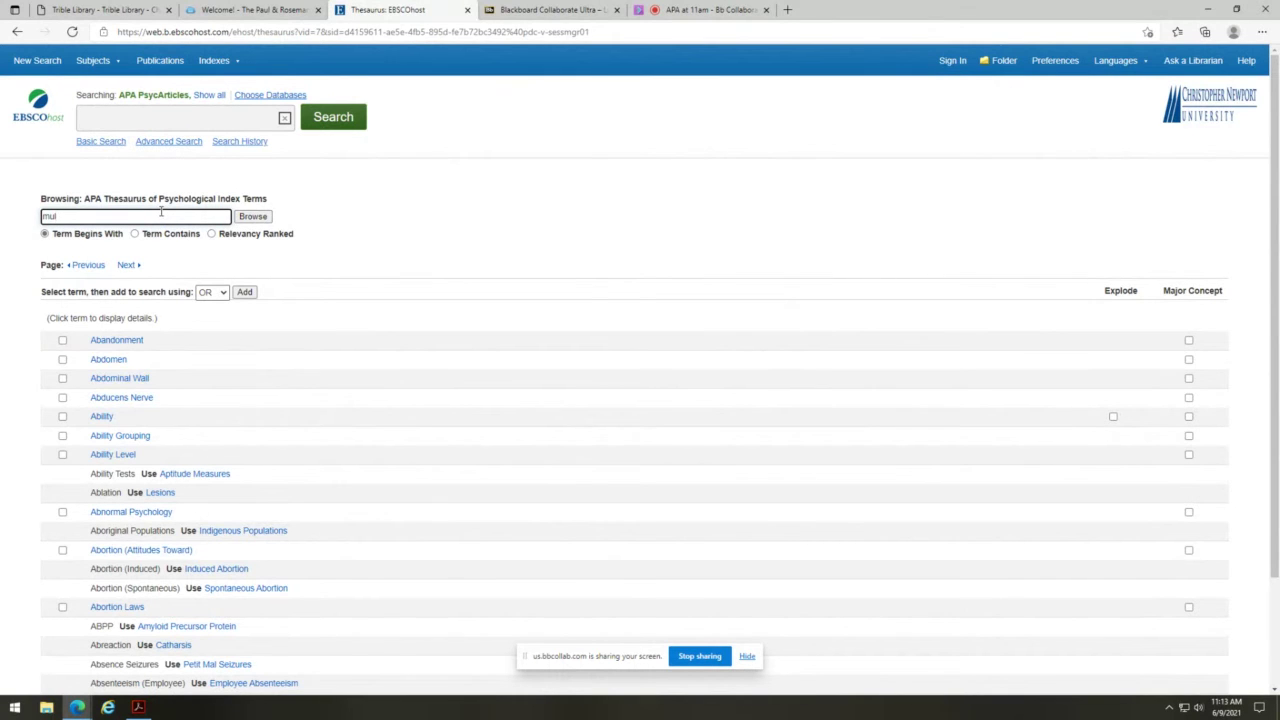
{"action": "type", "text": "tiple persona"}
{"action": "type", "text": "nality dispor"}
{"action": "key", "text": "BackSpace"}
{"action": "key", "text": "BackSpace"}
{"action": "key", "text": "BackSpace"}
{"action": "type", "text": "de"}
{"action": "key", "text": "BackSpace"}
{"action": "type", "text": "order"}
{"action": "key", "text": "Return"}
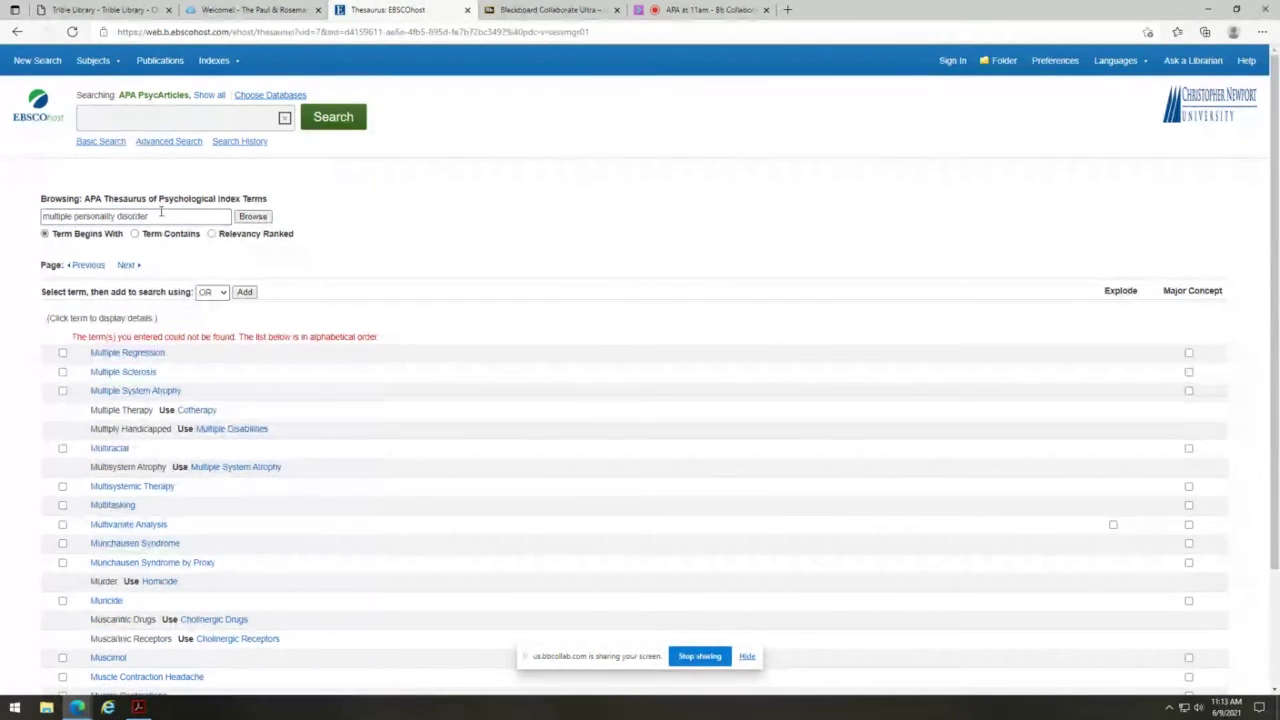
{"action": "left_click", "coordinate": [134, 233]}
{"action": "left_click", "coordinate": [248, 218]}
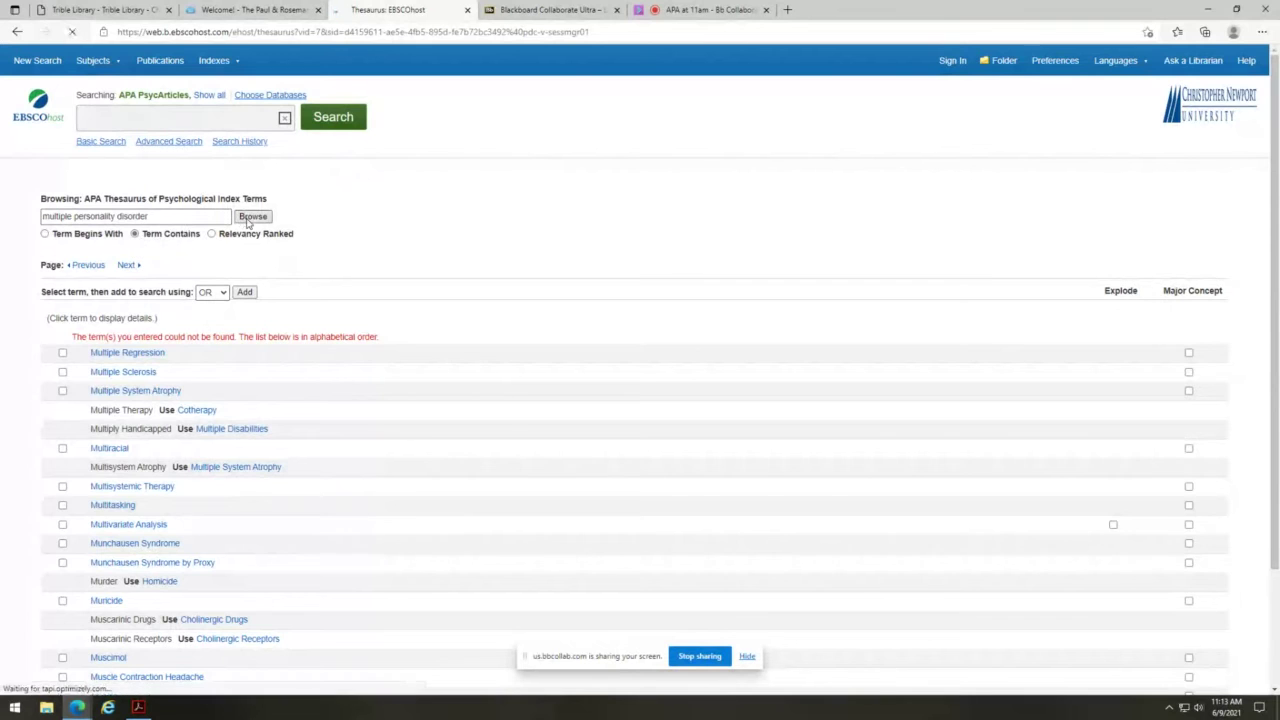
{"action": "scroll", "coordinate": [285, 435], "scroll_direction": "down", "scroll_amount": 2}
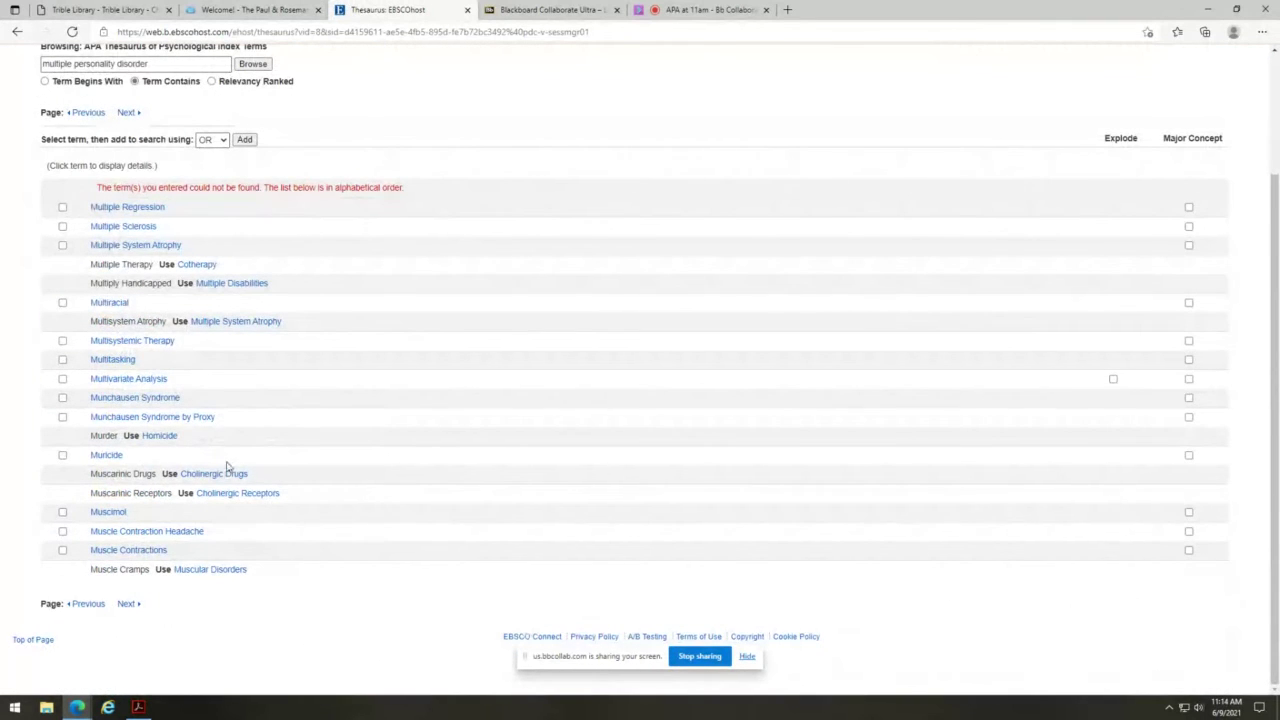
{"action": "scroll", "coordinate": [210, 465], "scroll_direction": "up", "scroll_amount": 2}
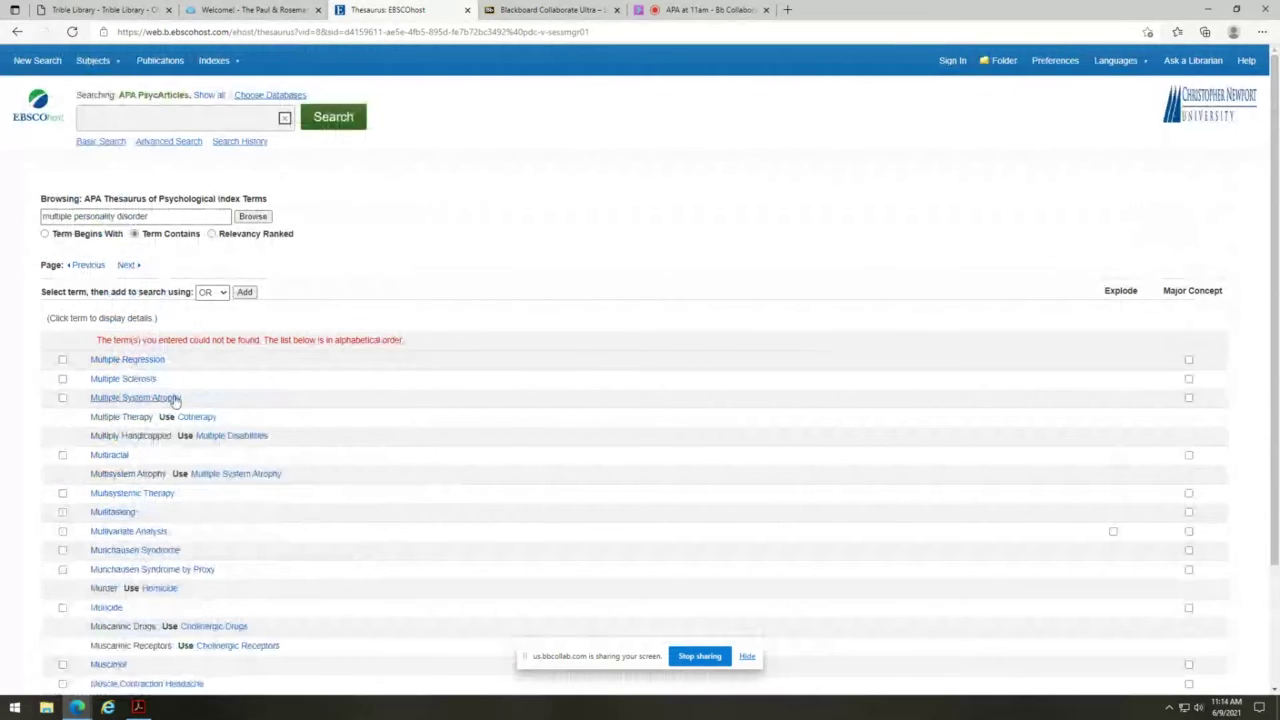
- Browse the thesaurus for 'disassociative', then for 'associative'
{"action": "left_click_drag", "start_coordinate": [150, 216], "coordinate": [4, 191]}
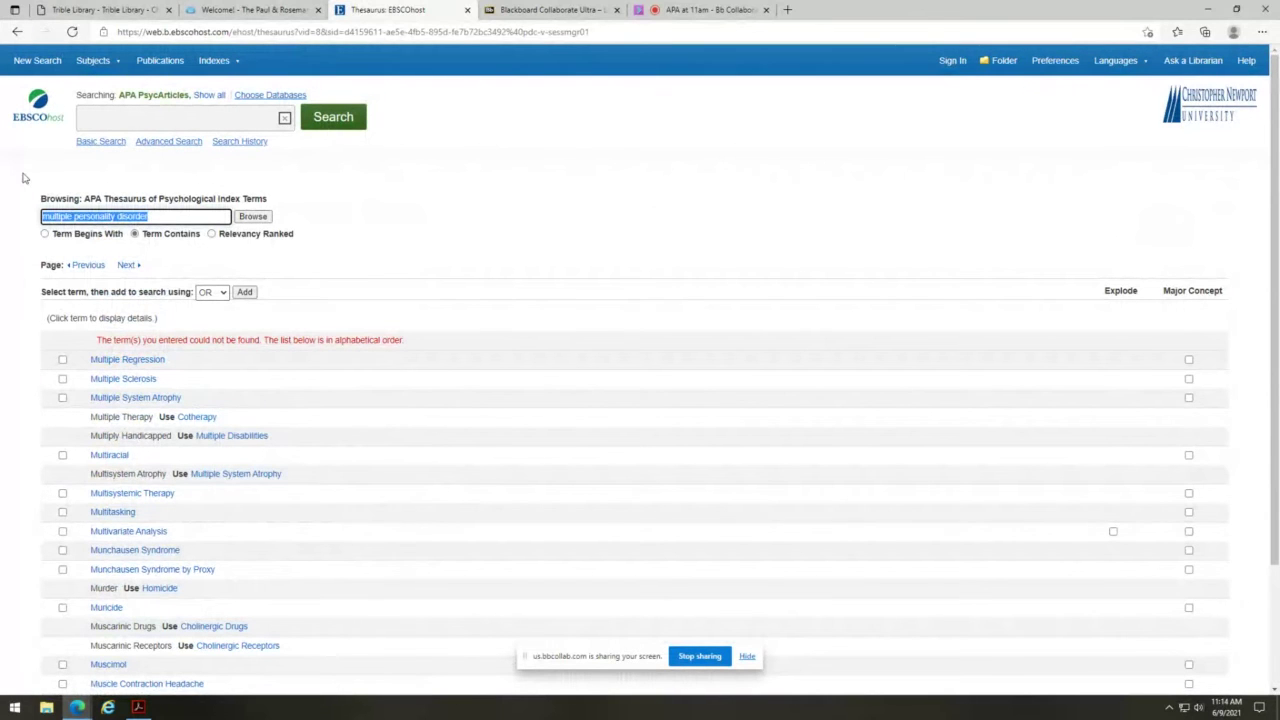
{"action": "type", "text": "dissa"}
{"action": "key", "text": "BackSpace"}
{"action": "key", "text": "BackSpace"}
{"action": "type", "text": "associal"}
{"action": "type", "text": "ve"}
{"action": "key", "text": "Return"}
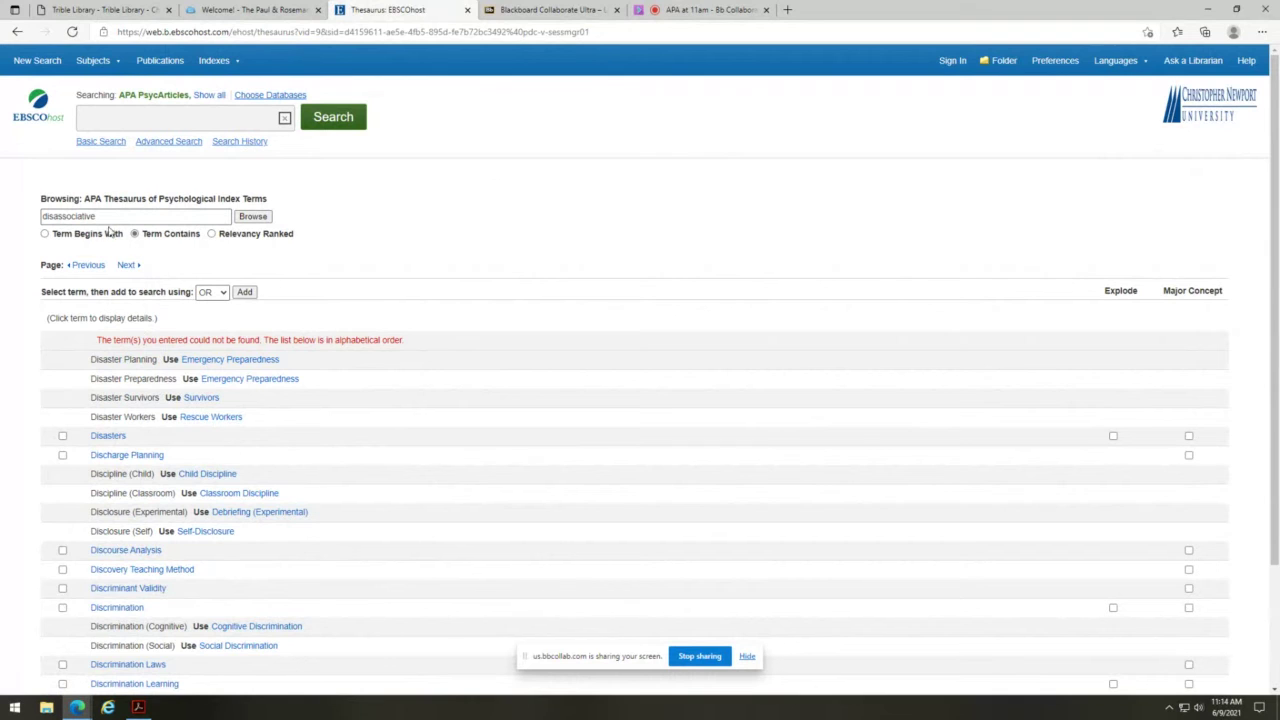
{"action": "left_click_drag", "start_coordinate": [56, 216], "coordinate": [31, 215]}
{"action": "key", "text": "BackSpace"}
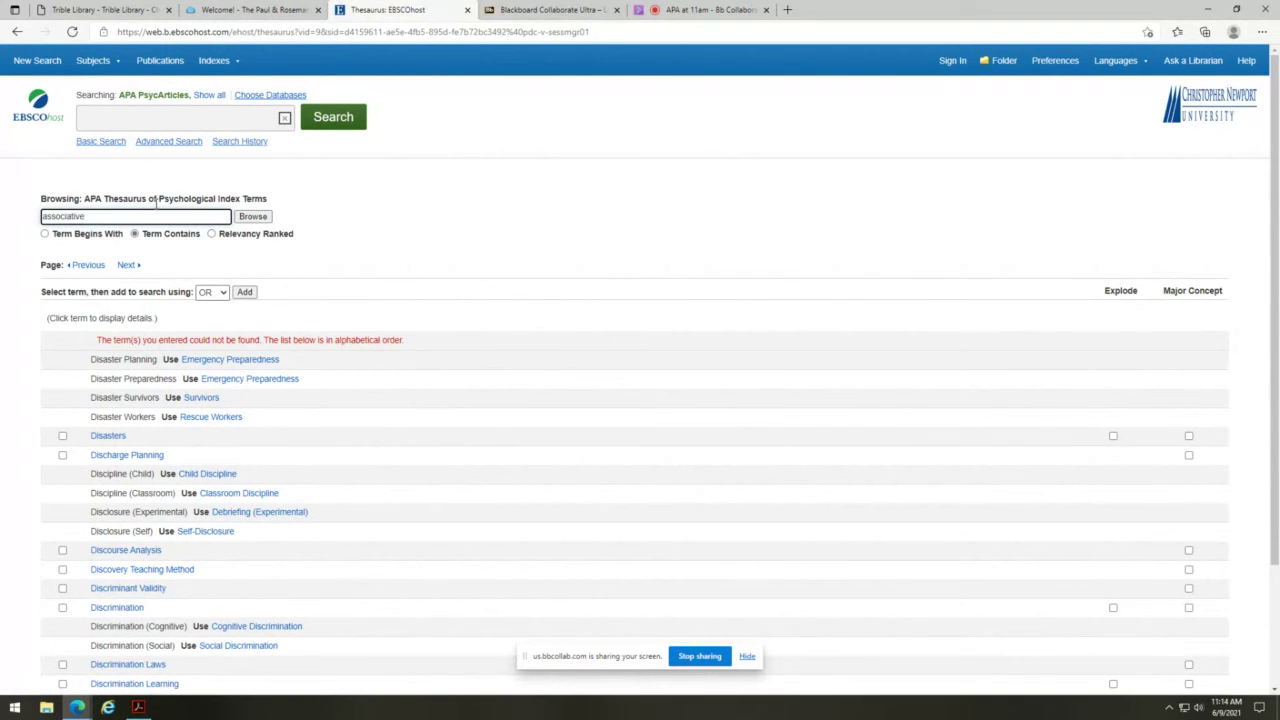
{"action": "left_click", "coordinate": [253, 216]}
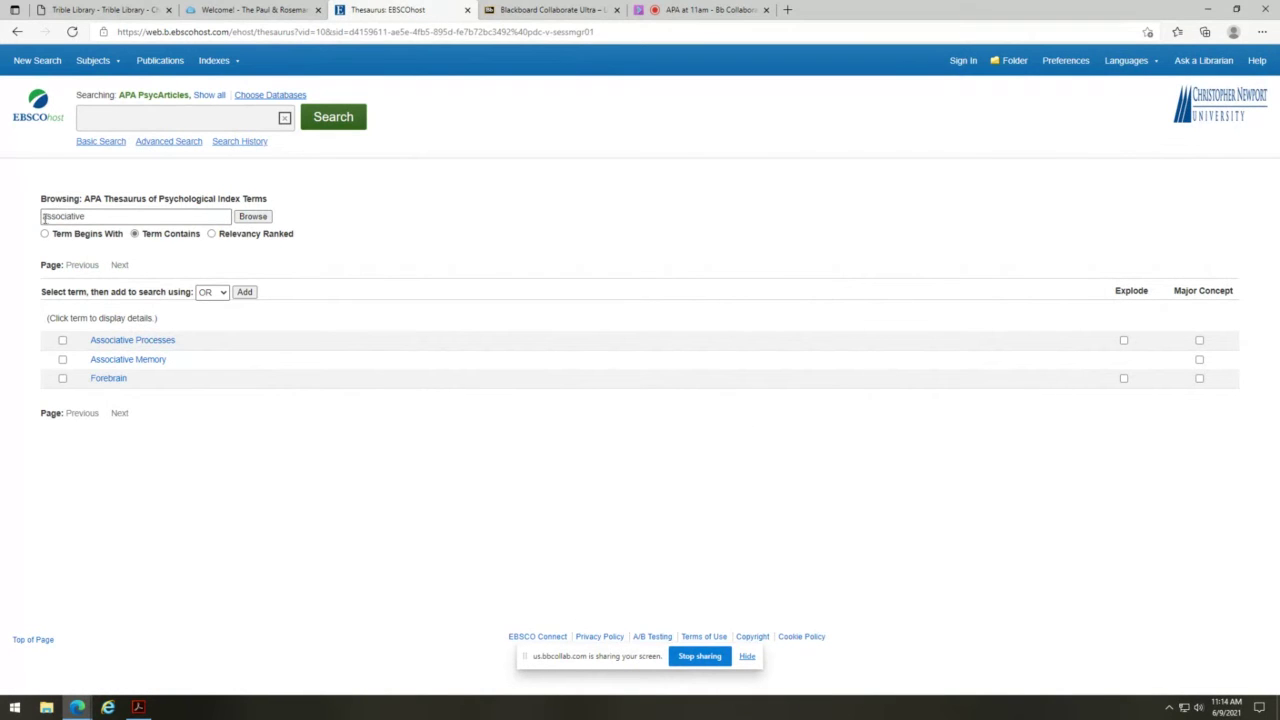
- Browse for 'identity' and open the Dissociative Identity Disorder term entry
{"action": "left_click_drag", "start_coordinate": [93, 220], "coordinate": [4, 211]}
{"action": "type", "text": "ide"}
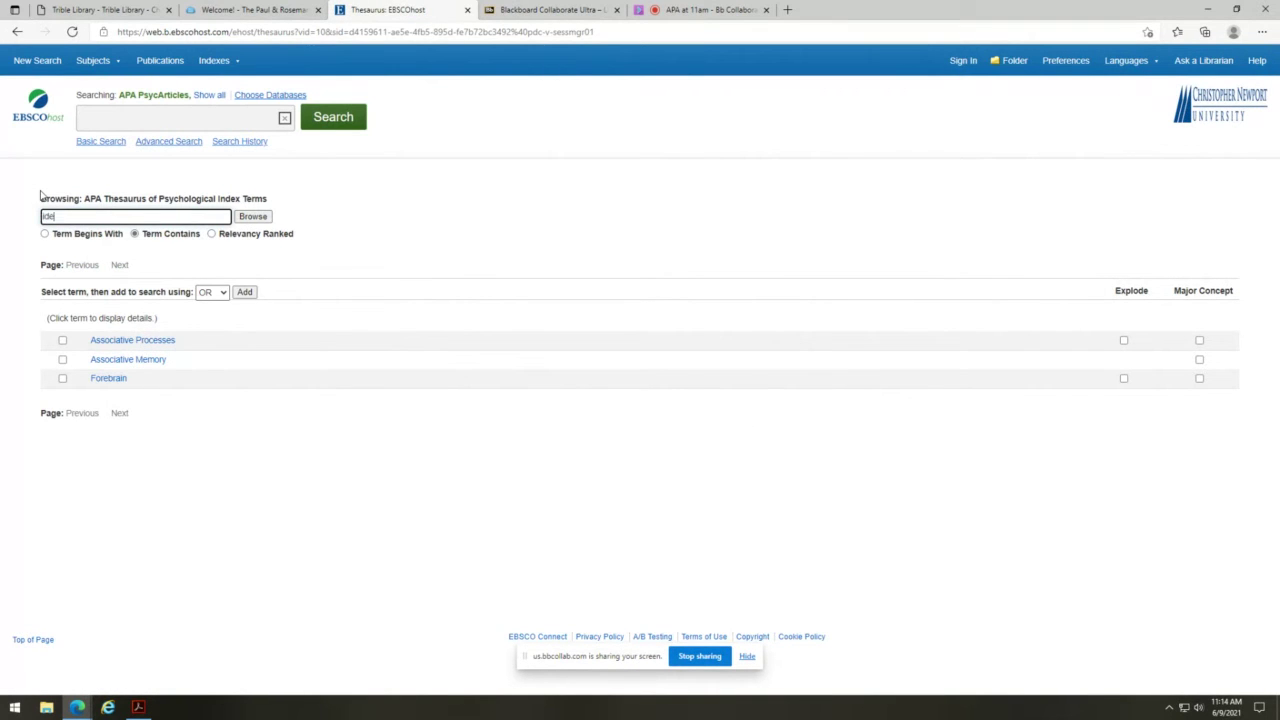
{"action": "type", "text": "ntity"}
{"action": "key", "text": "BackSpace"}
{"action": "key", "text": "BackSpace"}
{"action": "key", "text": "BackSpace"}
{"action": "key", "text": "BackSpace"}
{"action": "key", "text": "BackSpace"}
{"action": "type", "text": "ntity"}
{"action": "key", "text": "Return"}
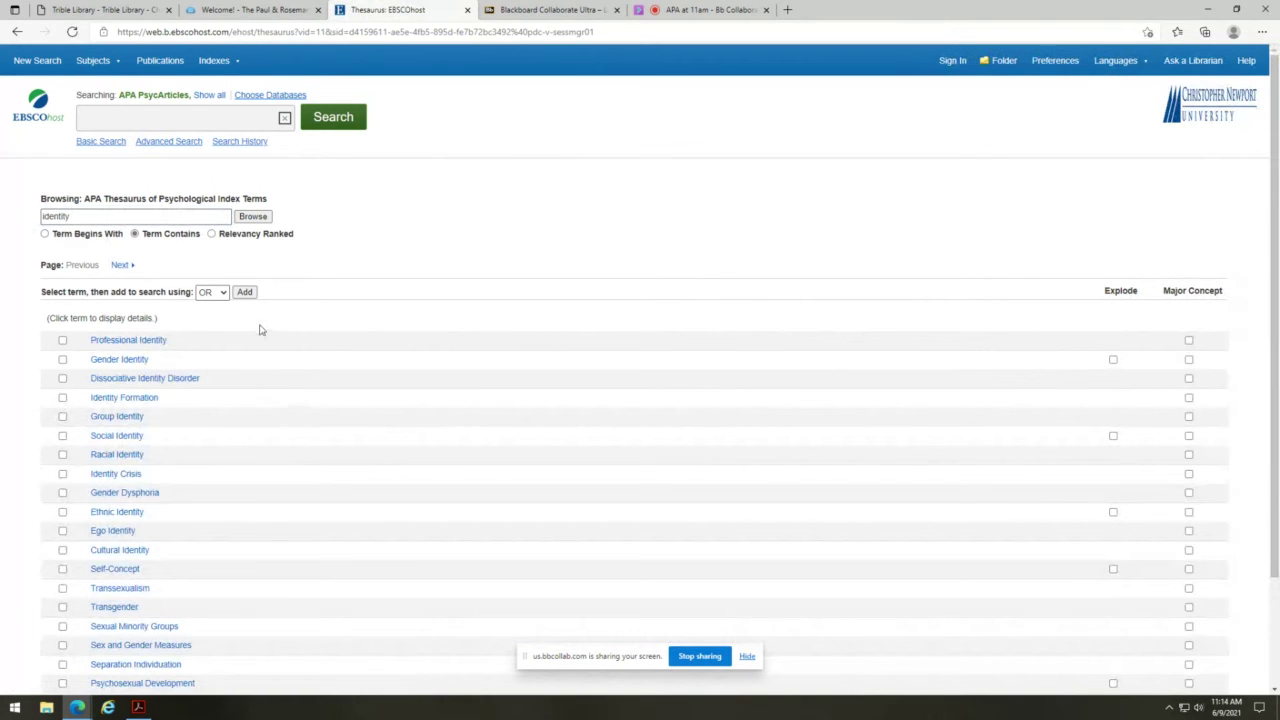
{"action": "scroll", "coordinate": [250, 333], "scroll_direction": "down", "scroll_amount": 2}
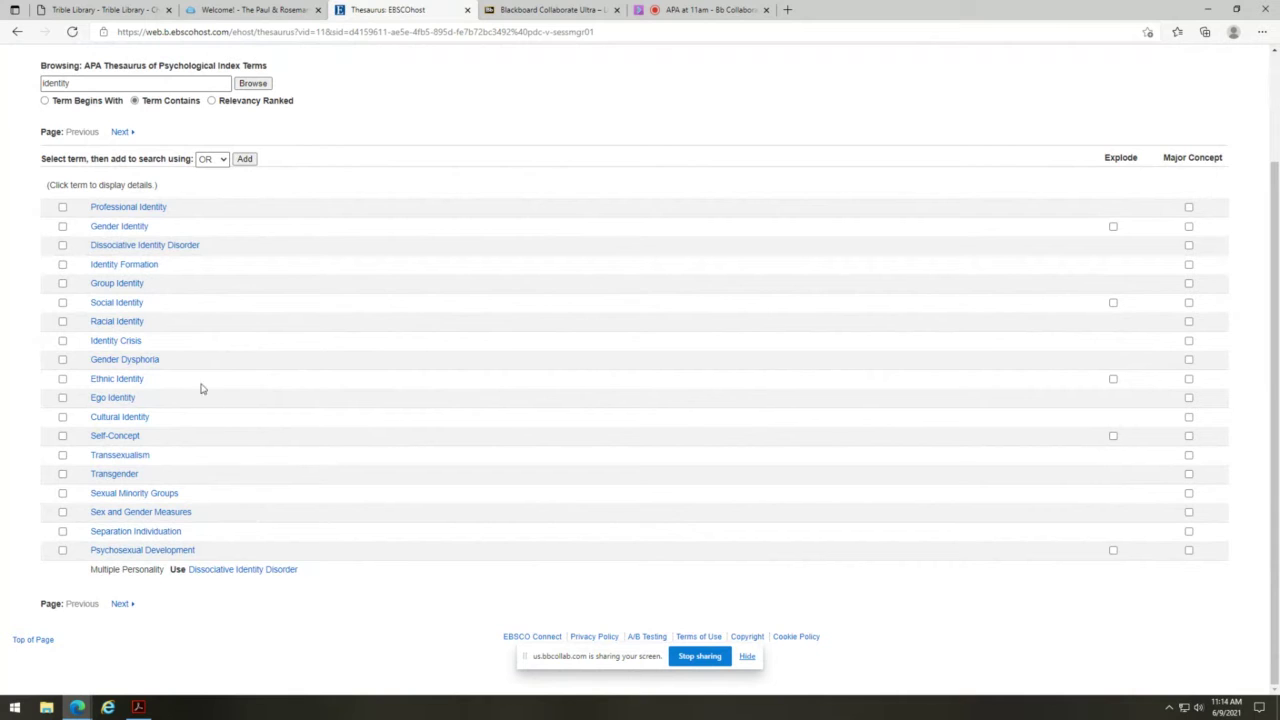
{"action": "left_click", "coordinate": [150, 247]}
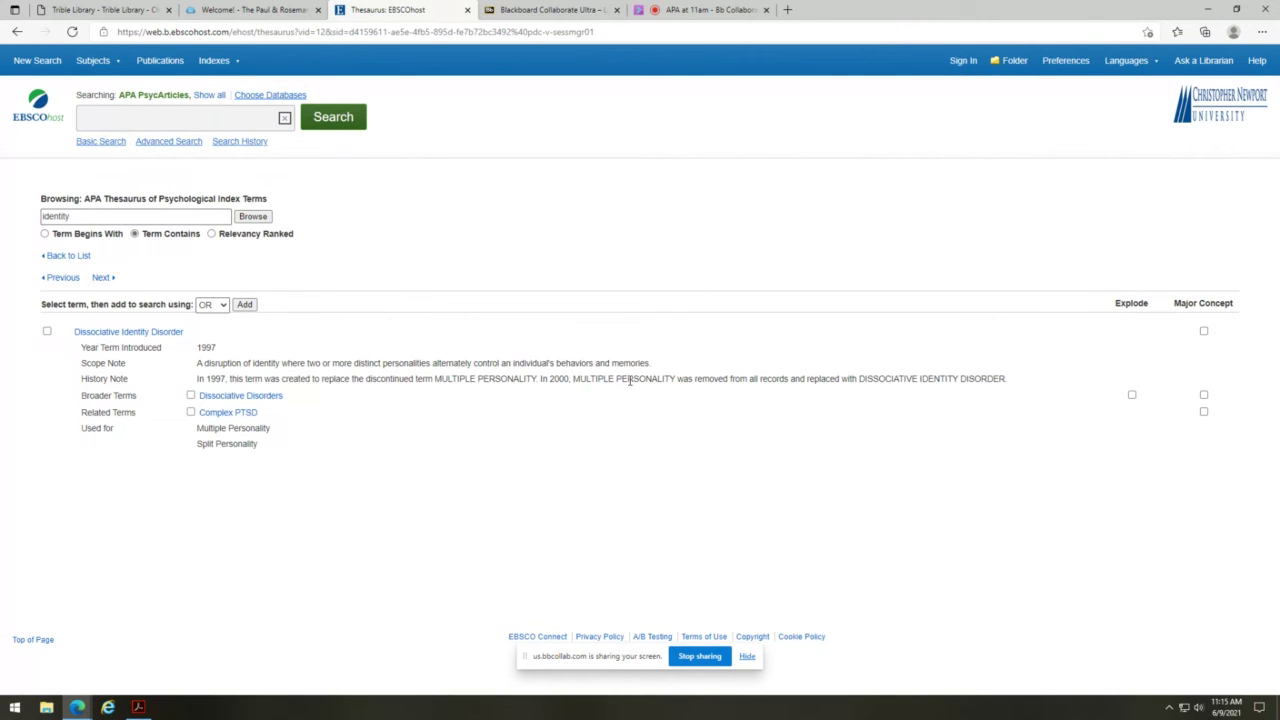
- Tick Dissociative Identity Disorder and add it to the search box as DE "Dissociative Identity Disorder"
{"action": "left_click", "coordinate": [221, 308]}
{"action": "left_click", "coordinate": [221, 308]}
{"action": "left_click_drag", "start_coordinate": [93, 219], "coordinate": [18, 221]}
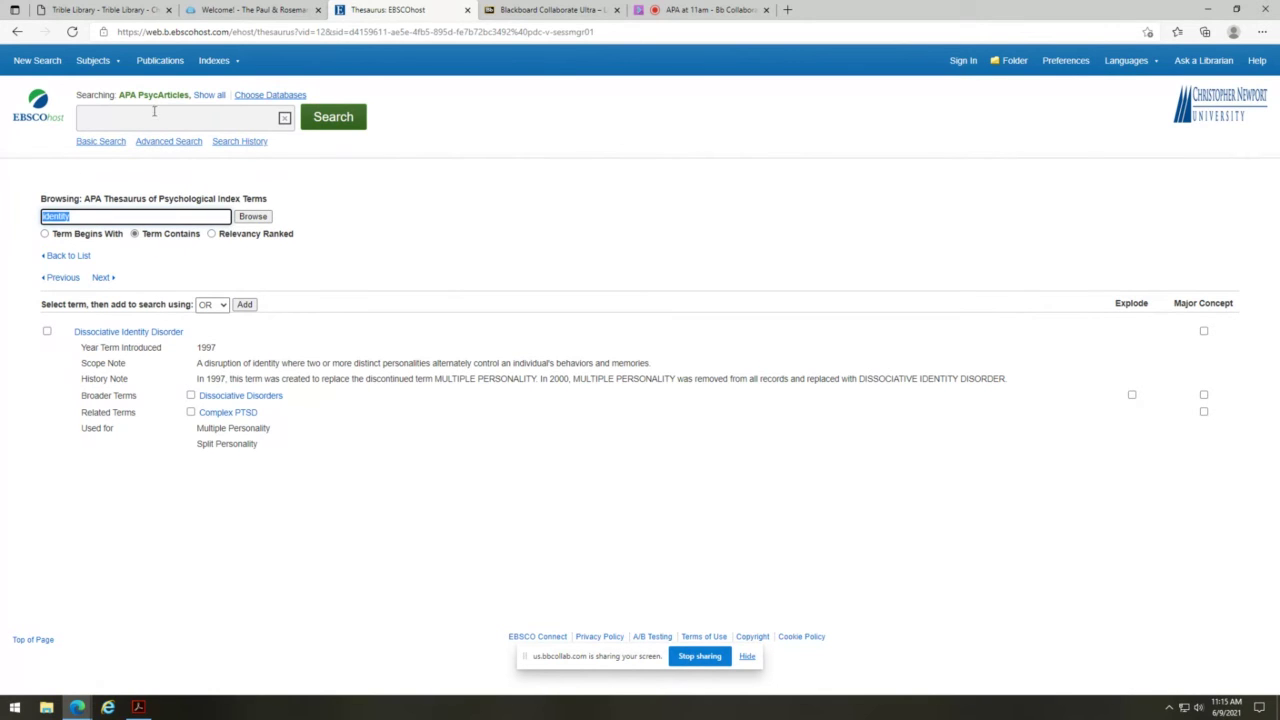
{"action": "left_click", "coordinate": [246, 306]}
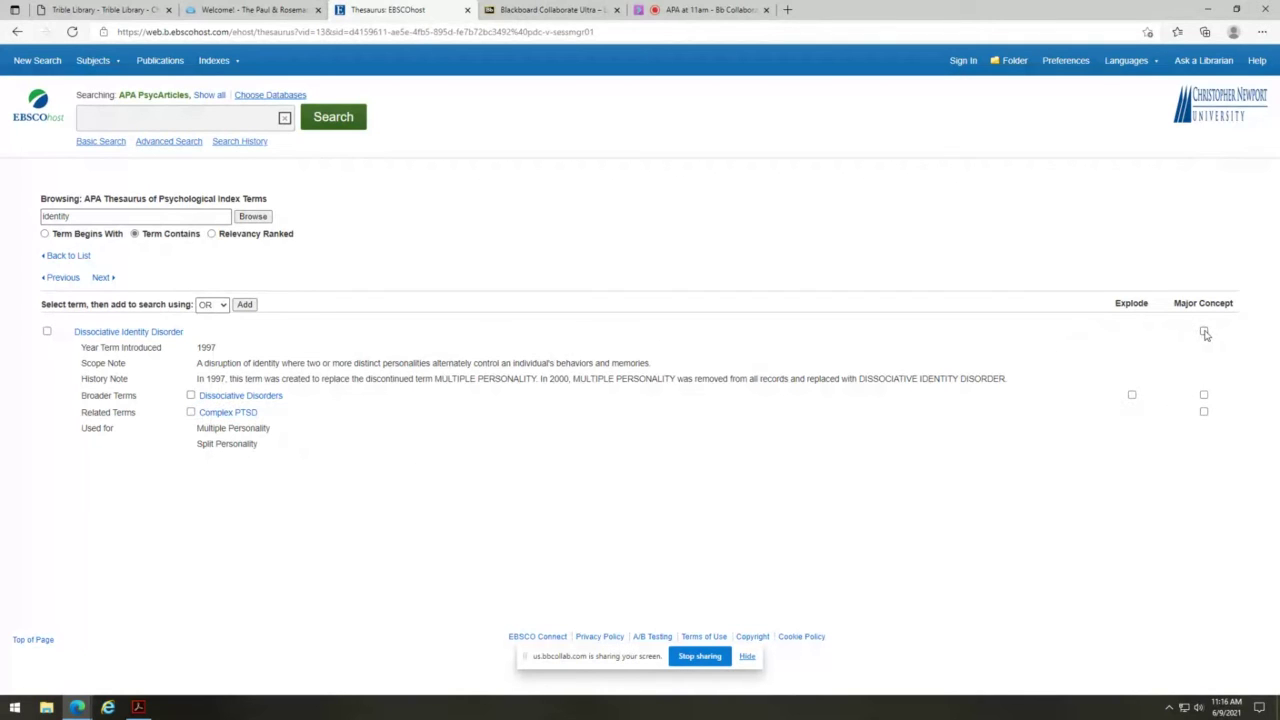
{"action": "left_click", "coordinate": [46, 331]}
{"action": "left_click", "coordinate": [245, 305]}
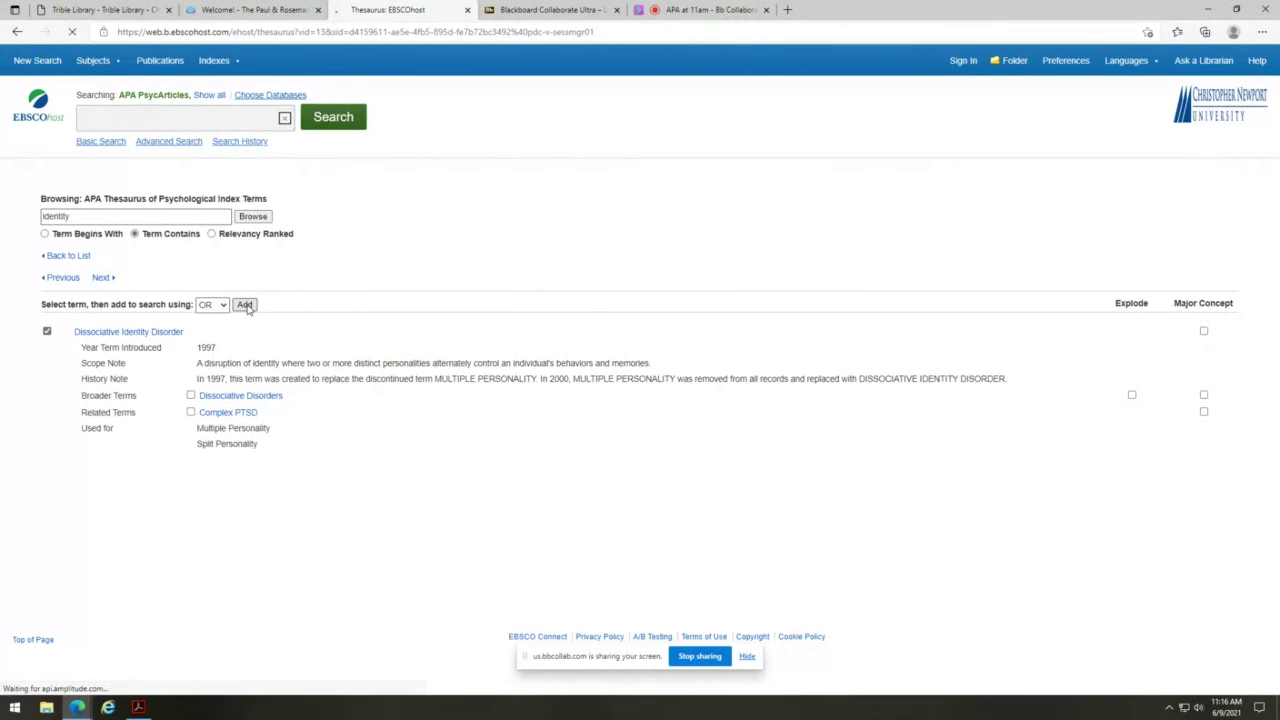
{"action": "mouse_move", "coordinate": [100, 72]}
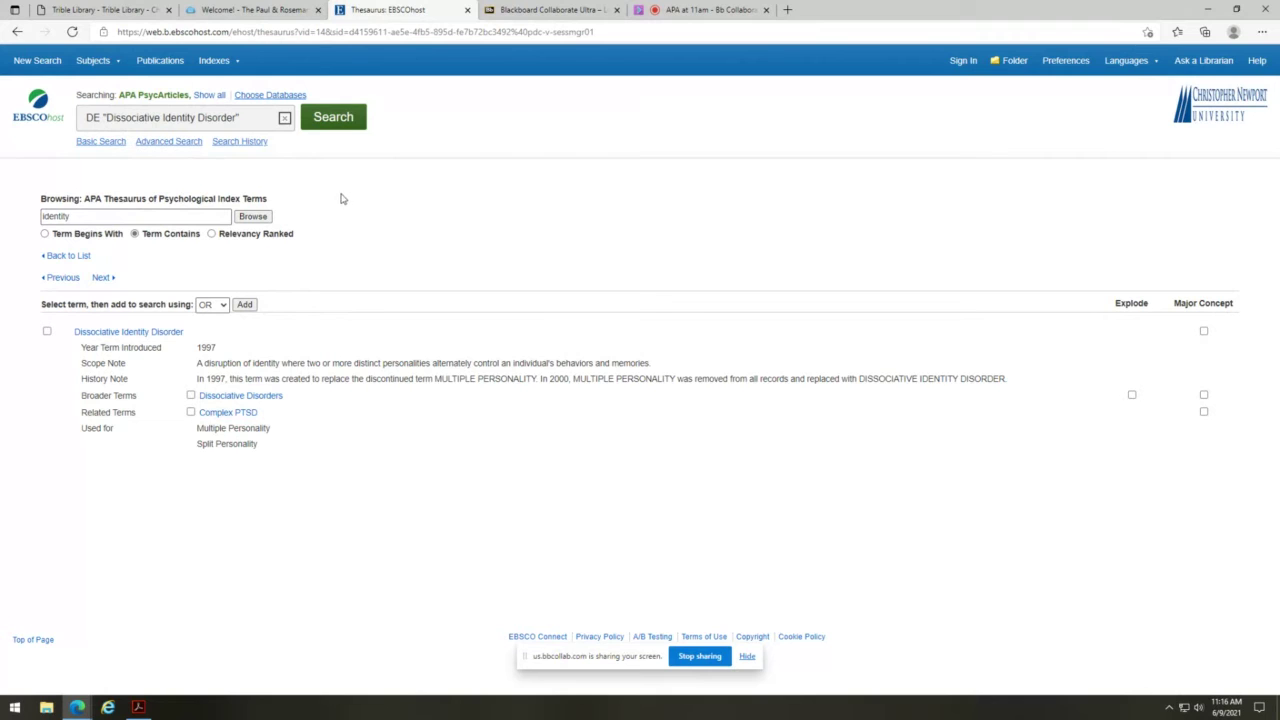
- Browse the thesaurus for 'anxiety', open Anxiety Disorders, then its narrower term Trichotillomania
{"action": "left_click_drag", "start_coordinate": [75, 216], "coordinate": [0, 203]}
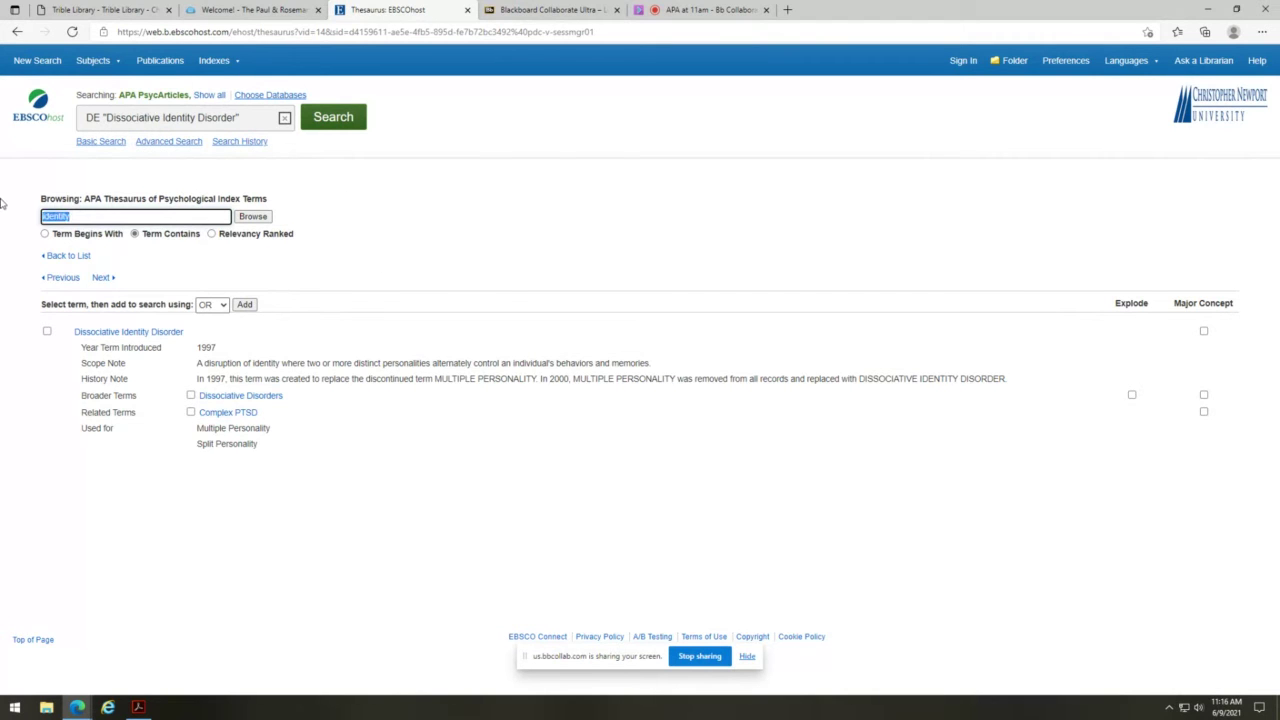
{"action": "type", "text": "anxiety"}
{"action": "key", "text": "Return"}
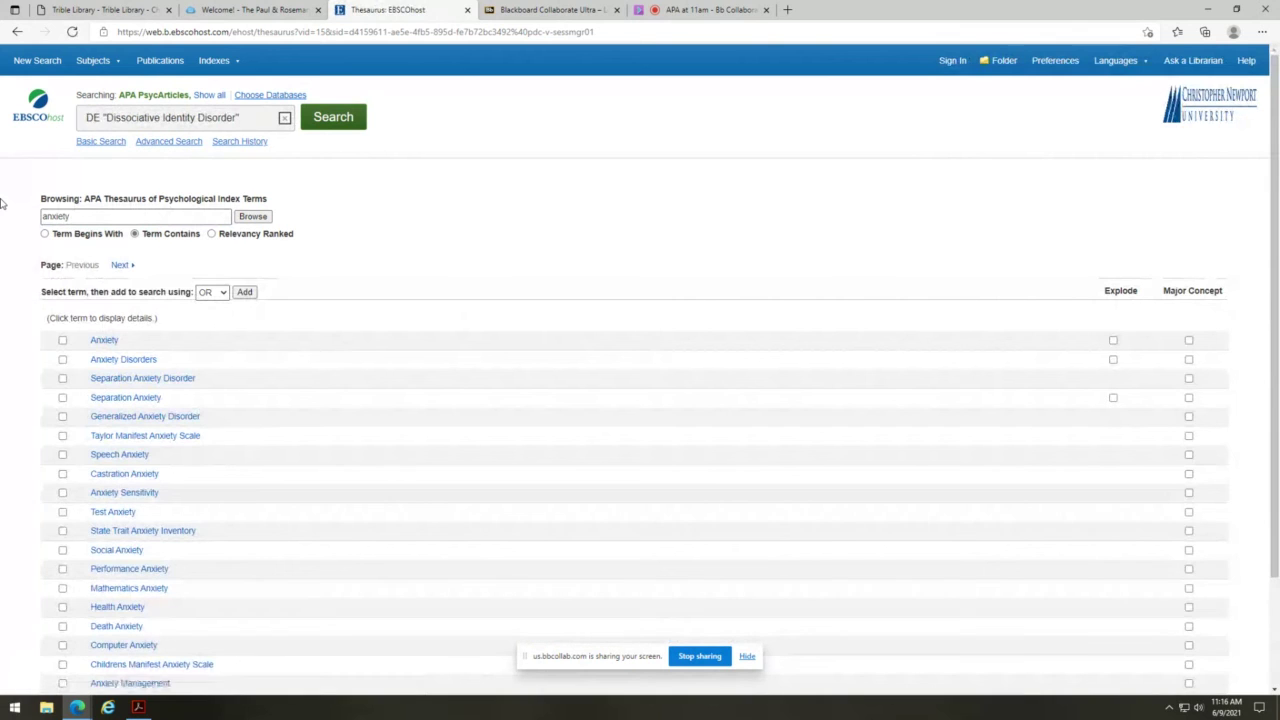
{"action": "left_click", "coordinate": [117, 359]}
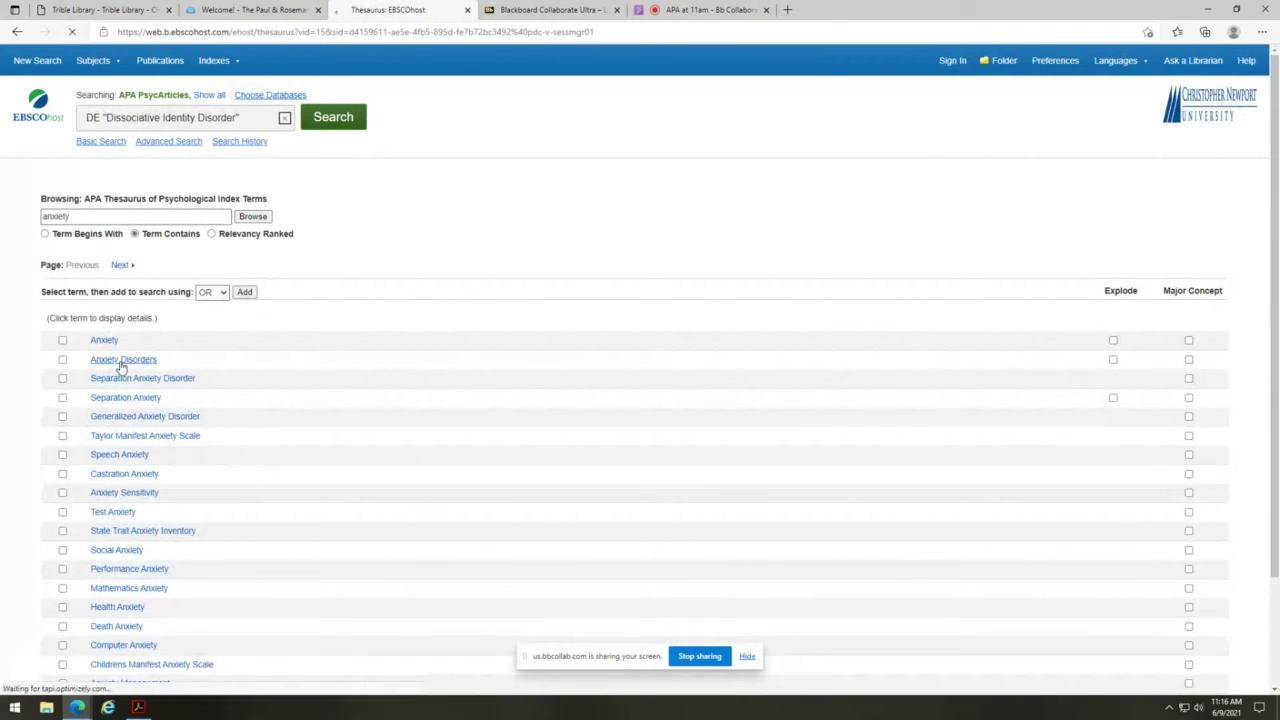
{"action": "scroll", "coordinate": [445, 464], "scroll_direction": "down", "scroll_amount": 3}
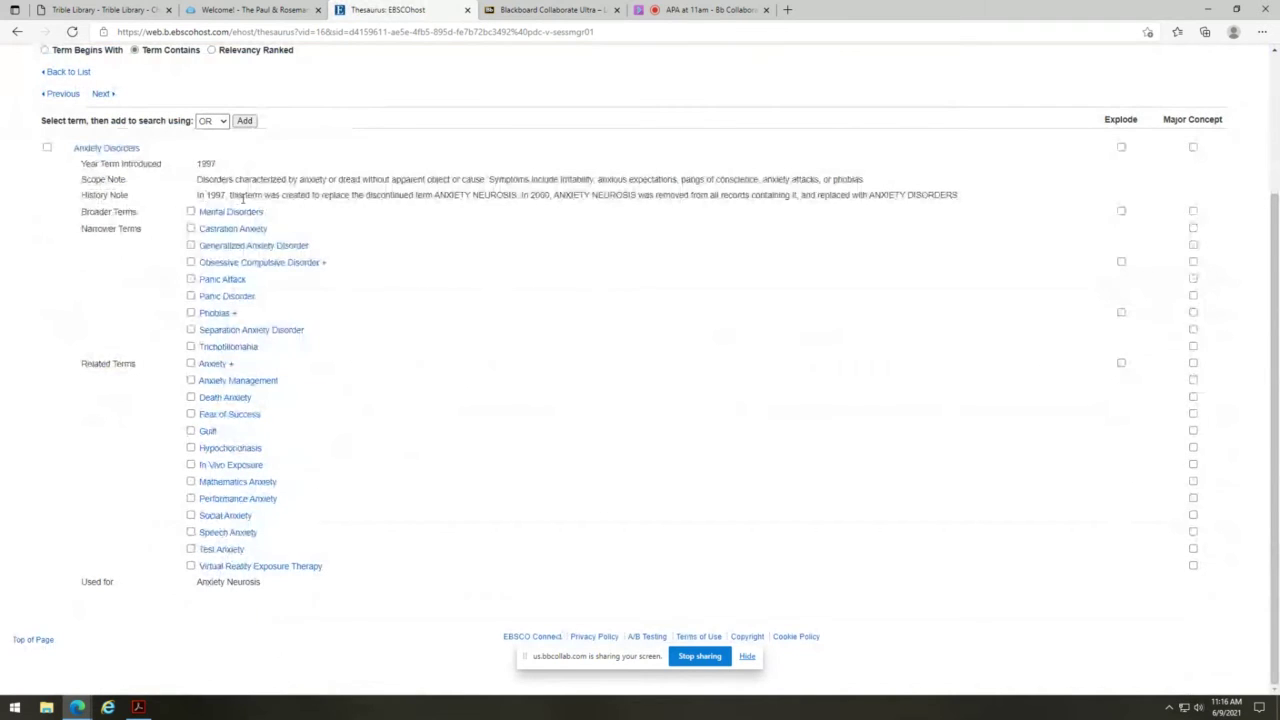
{"action": "scroll", "coordinate": [350, 415], "scroll_direction": "up", "scroll_amount": 1}
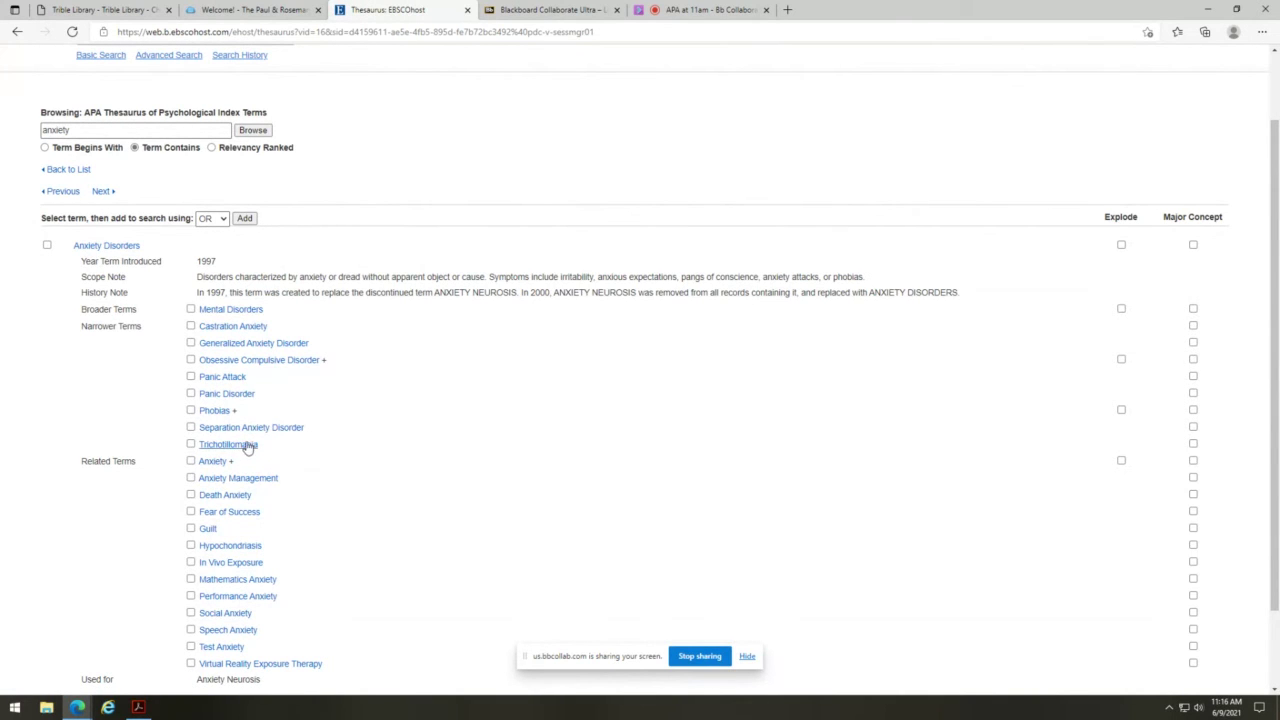
{"action": "left_click", "coordinate": [242, 446]}
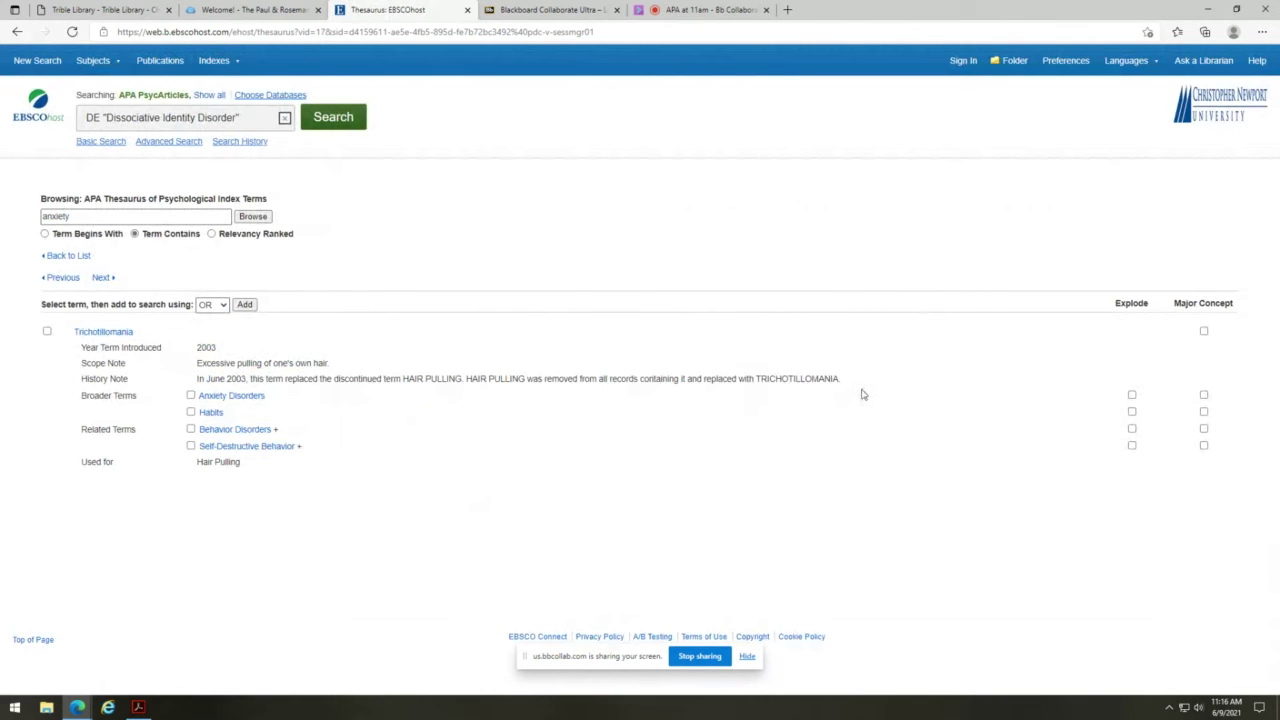
- Add Trichotillomania with AND to the search and run it, getting 895 SmartText results
{"action": "left_click", "coordinate": [47, 331]}
{"action": "left_click", "coordinate": [210, 304]}
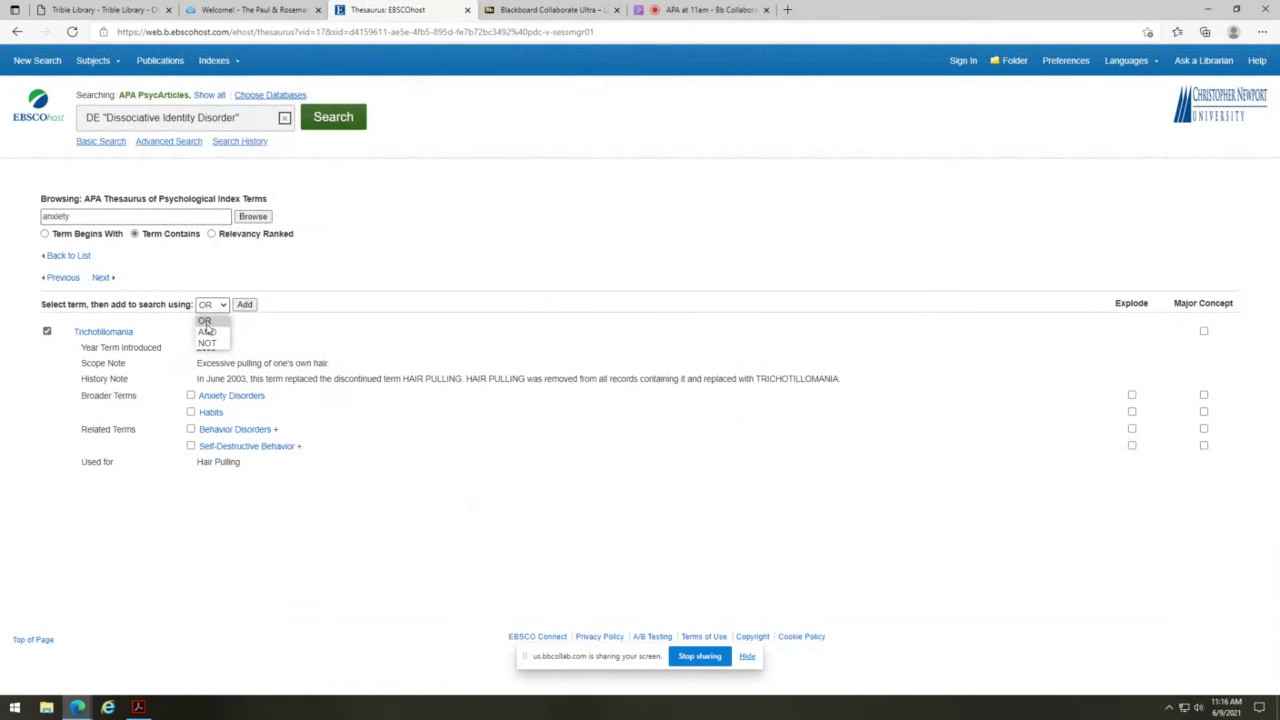
{"action": "left_click", "coordinate": [207, 332]}
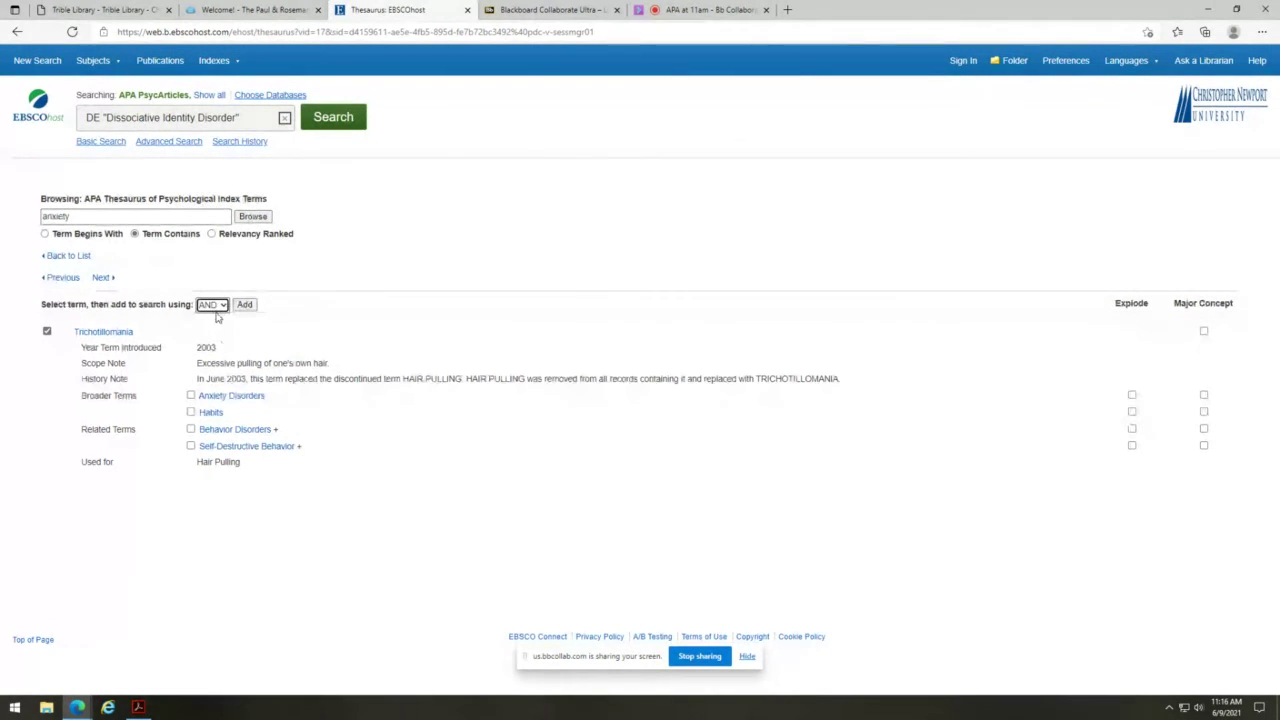
{"action": "left_click", "coordinate": [222, 306]}
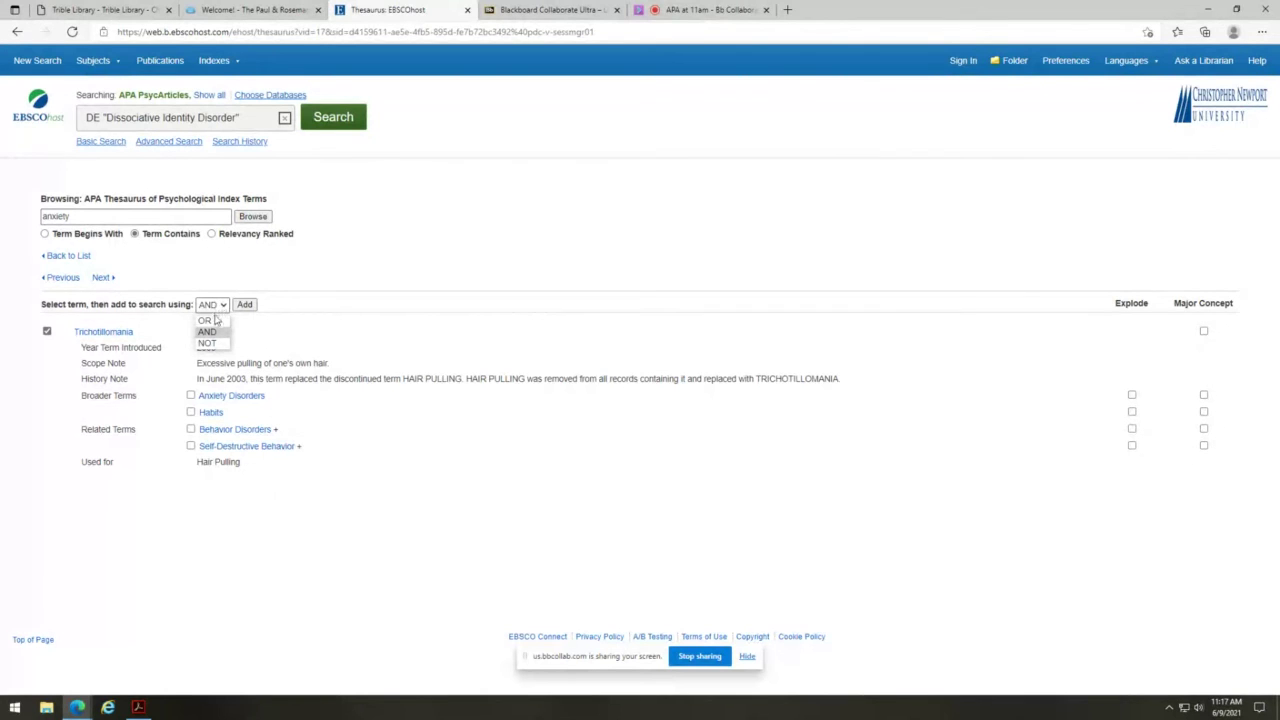
{"action": "left_click", "coordinate": [208, 332]}
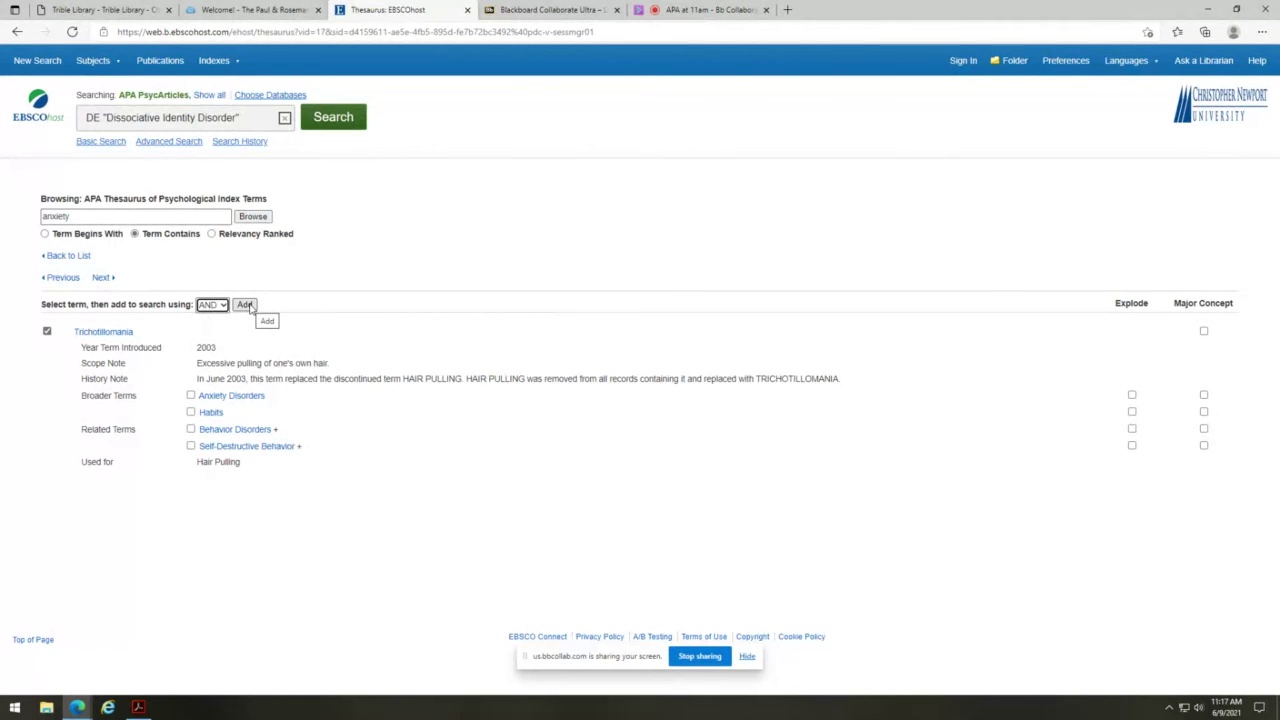
{"action": "left_click", "coordinate": [246, 305]}
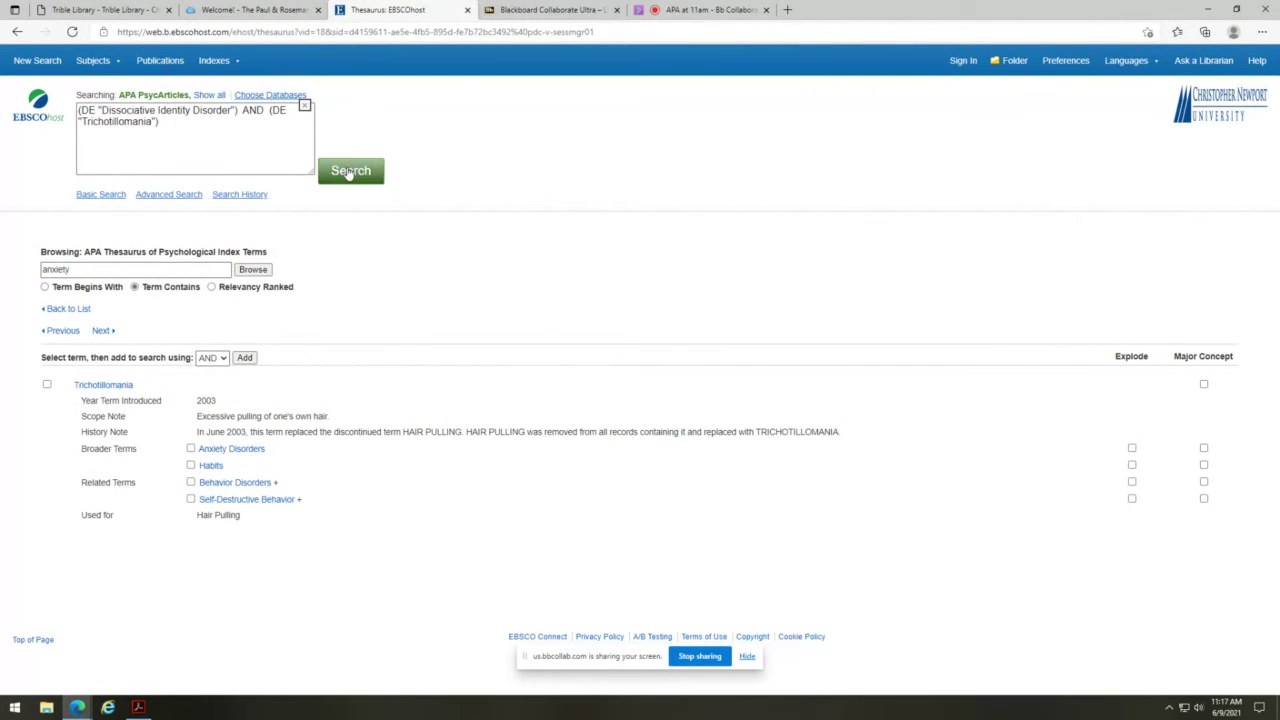
{"action": "left_click", "coordinate": [349, 172]}
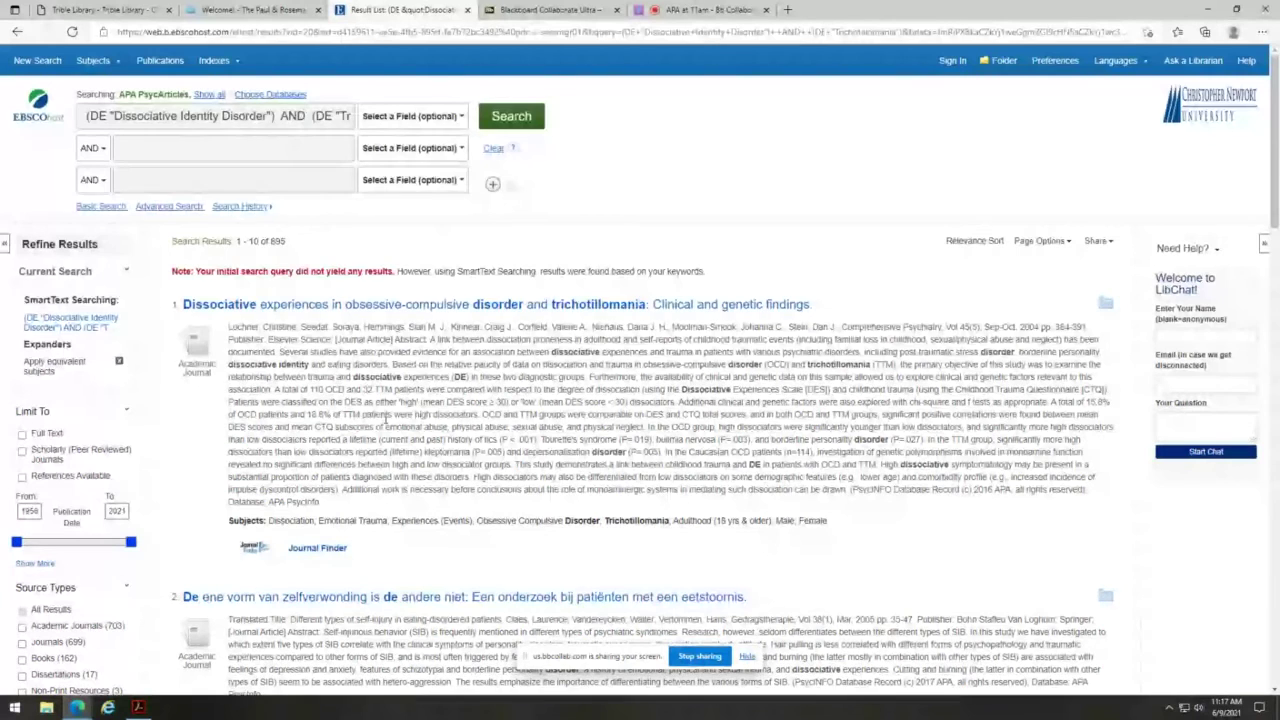
{"action": "scroll", "coordinate": [384, 420], "scroll_direction": "down", "scroll_amount": 1}
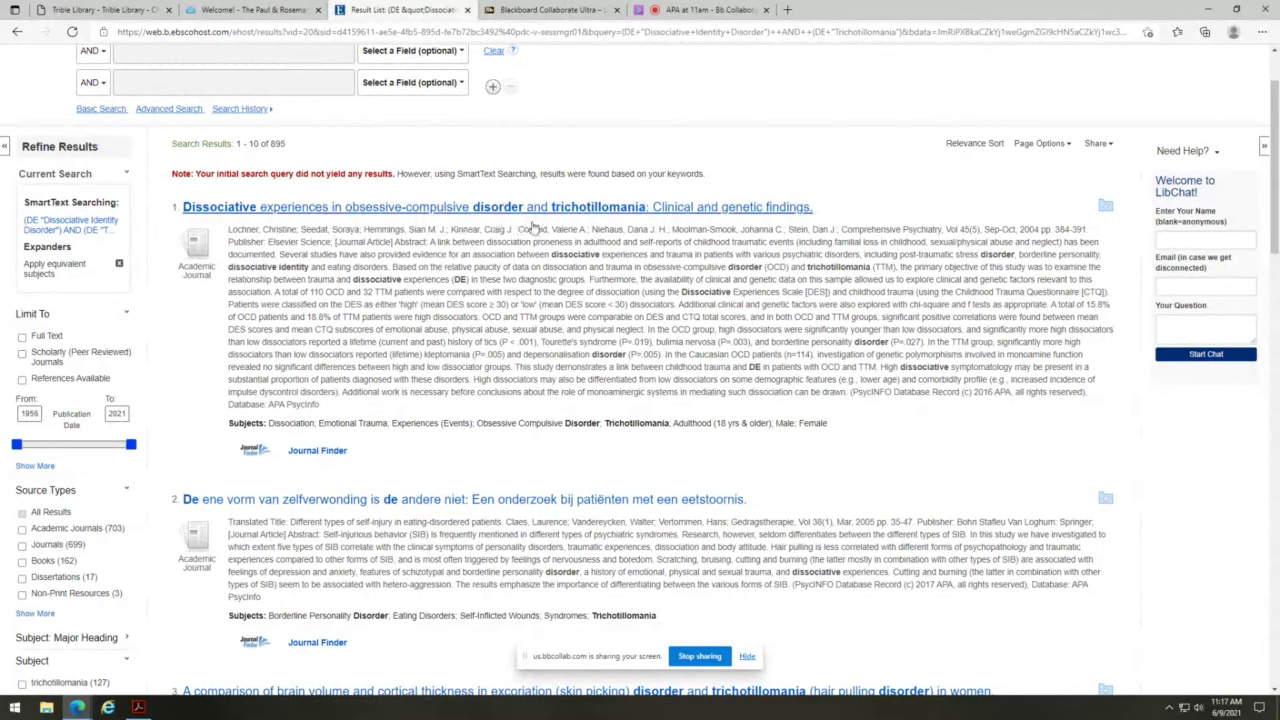
{"action": "scroll", "coordinate": [548, 344], "scroll_direction": "down", "scroll_amount": 1}
{"action": "scroll", "coordinate": [548, 344], "scroll_direction": "down", "scroll_amount": 4}
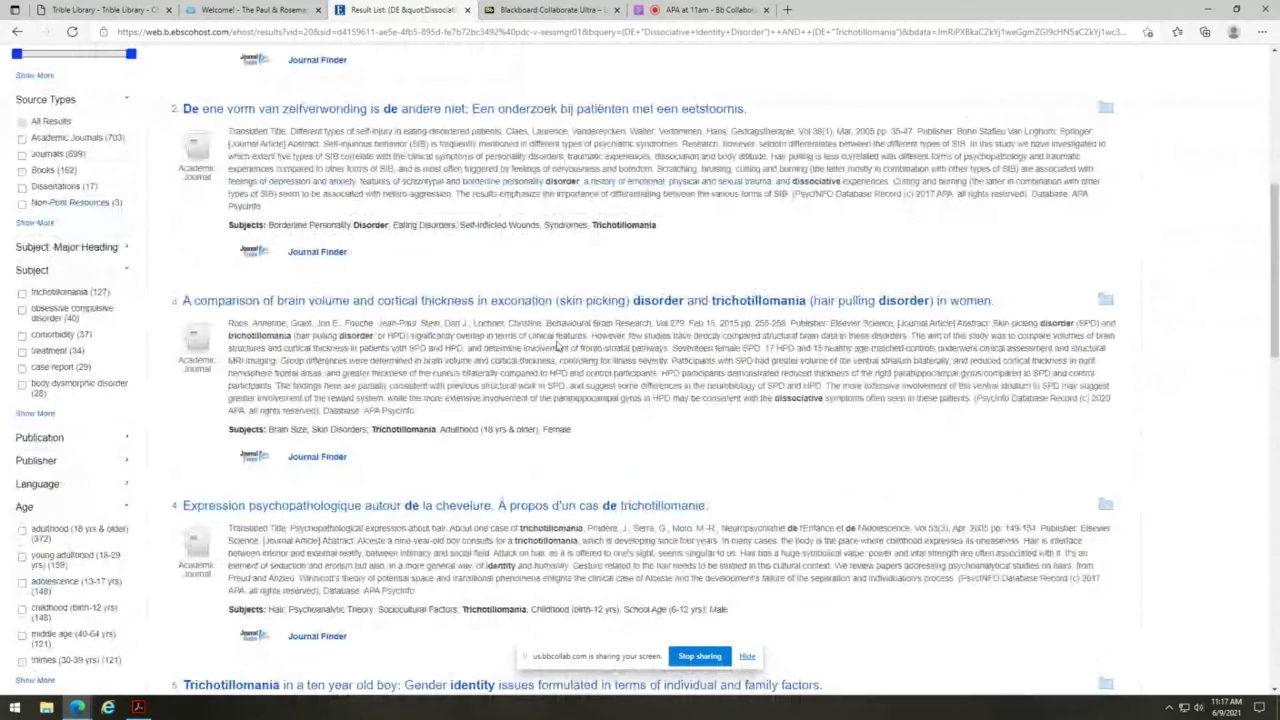
{"action": "scroll", "coordinate": [557, 345], "scroll_direction": "down", "scroll_amount": 1}
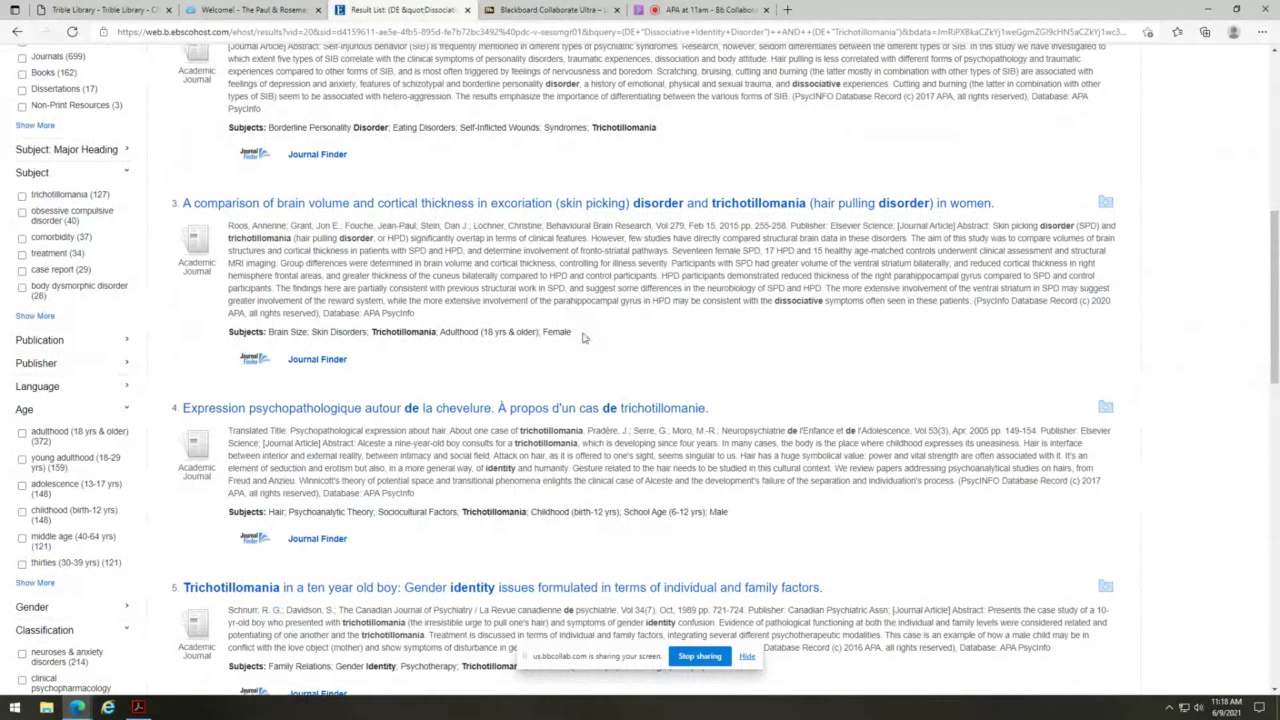
{"action": "scroll", "coordinate": [585, 336], "scroll_direction": "down", "scroll_amount": 2}
{"action": "scroll", "coordinate": [585, 338], "scroll_direction": "down", "scroll_amount": 1}
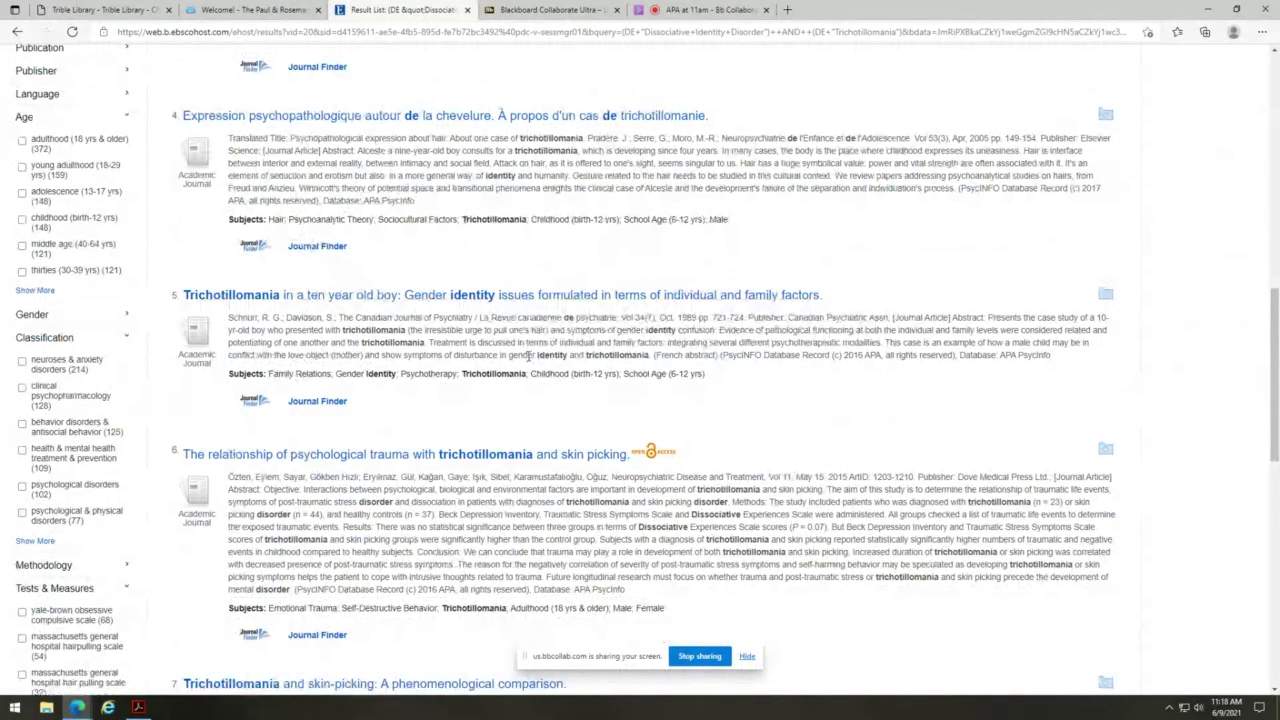
{"action": "scroll", "coordinate": [528, 356], "scroll_direction": "down", "scroll_amount": 1}
{"action": "scroll", "coordinate": [528, 356], "scroll_direction": "down", "scroll_amount": 2}
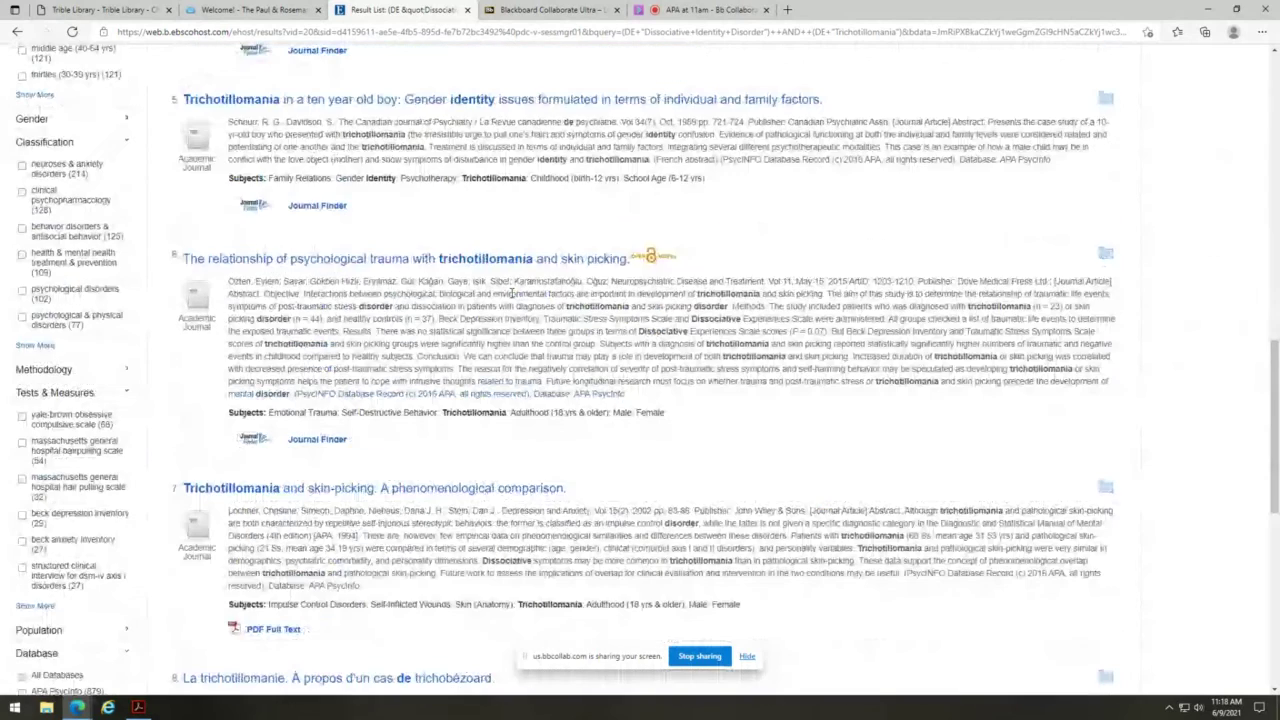
{"action": "scroll", "coordinate": [512, 293], "scroll_direction": "up", "scroll_amount": 15}
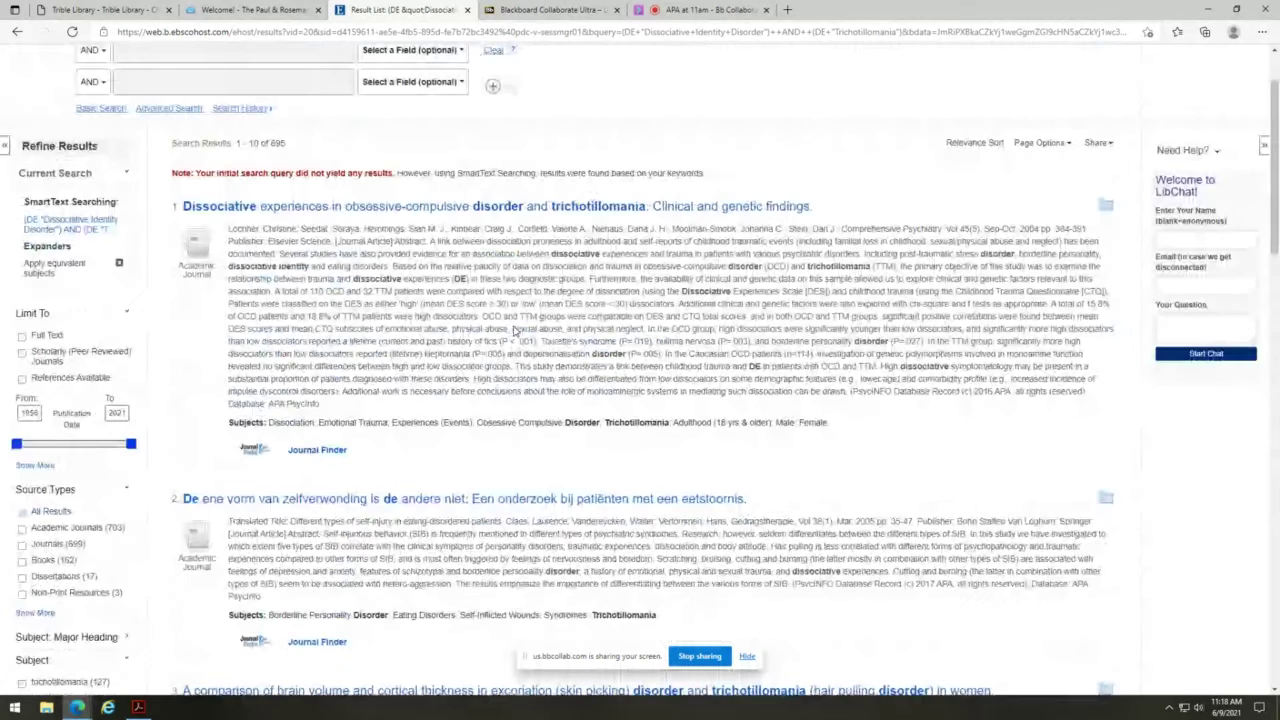
{"action": "scroll", "coordinate": [515, 330], "scroll_direction": "up", "scroll_amount": 2}
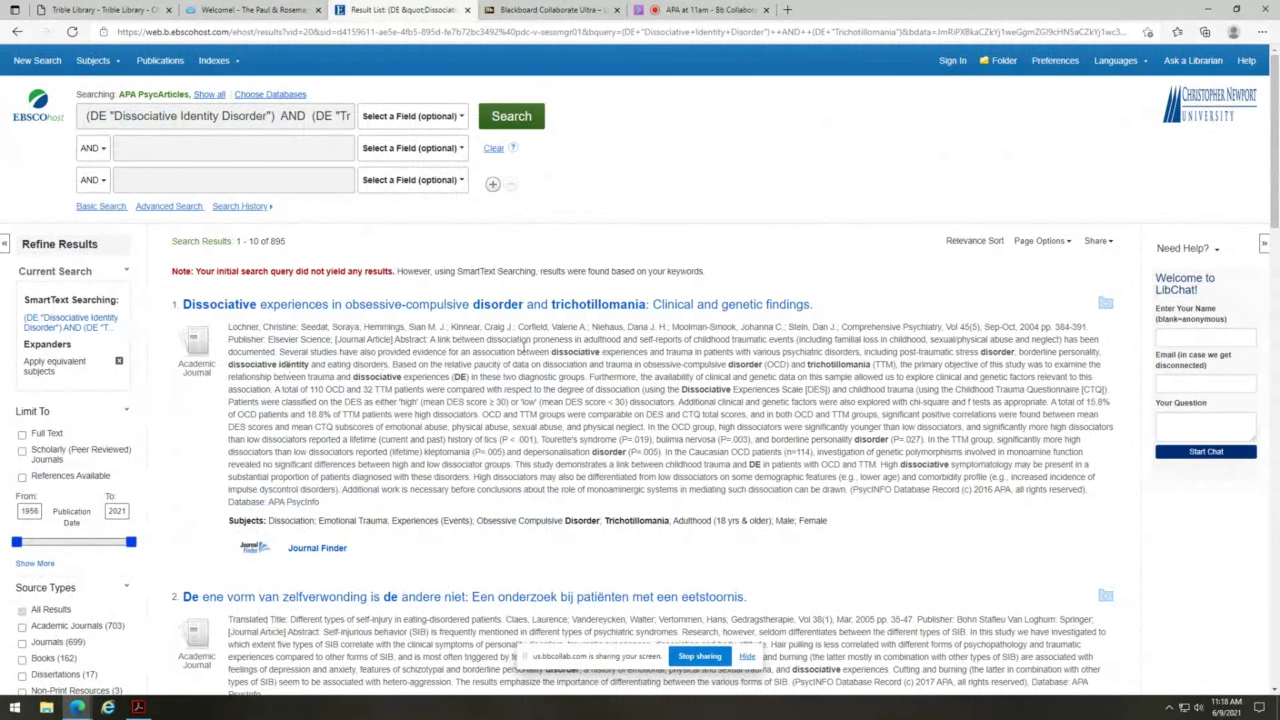
{"action": "scroll", "coordinate": [593, 406], "scroll_direction": "down", "scroll_amount": 1}
{"action": "scroll", "coordinate": [593, 406], "scroll_direction": "down", "scroll_amount": 5}
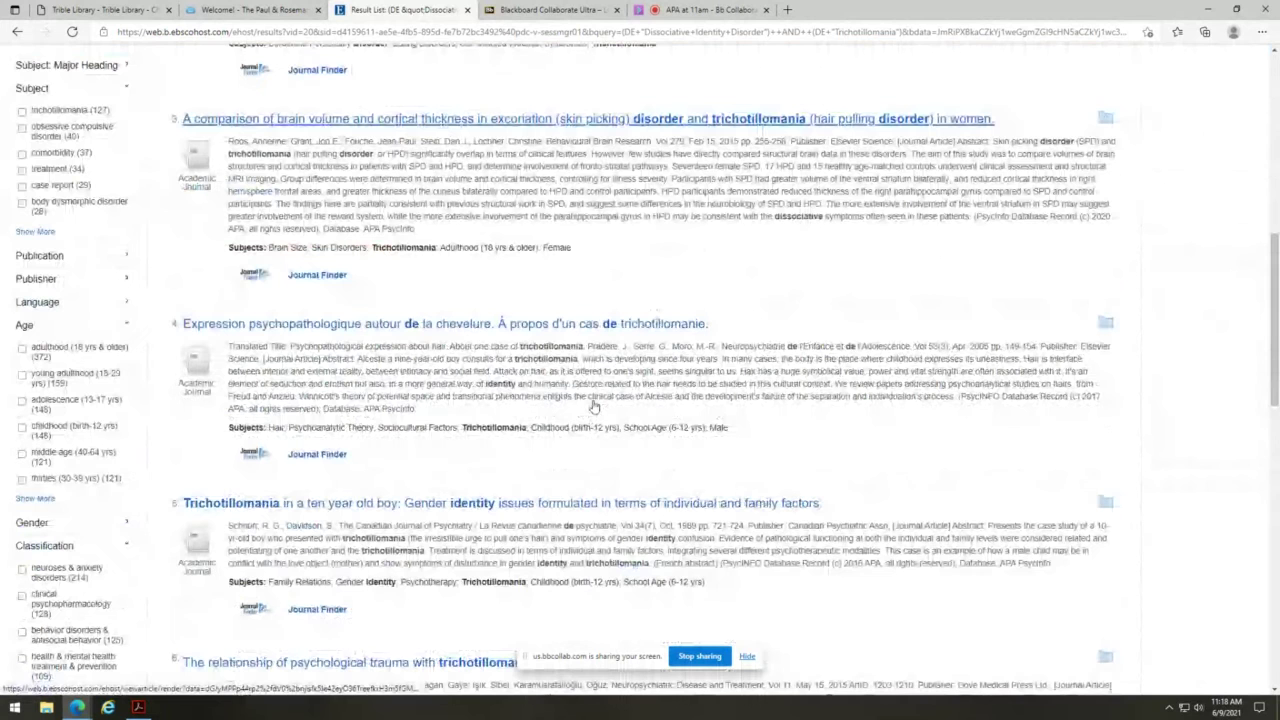
{"action": "scroll", "coordinate": [593, 406], "scroll_direction": "down", "scroll_amount": 3}
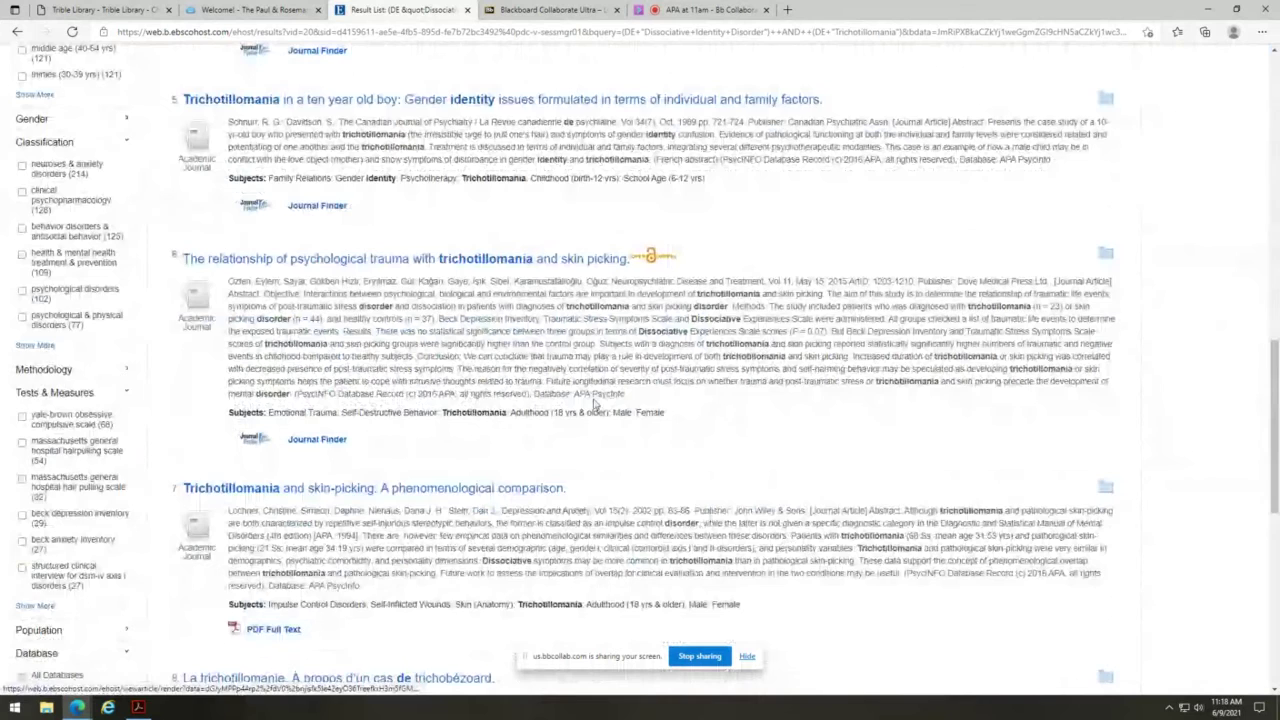
{"action": "scroll", "coordinate": [593, 404], "scroll_direction": "down", "scroll_amount": 2}
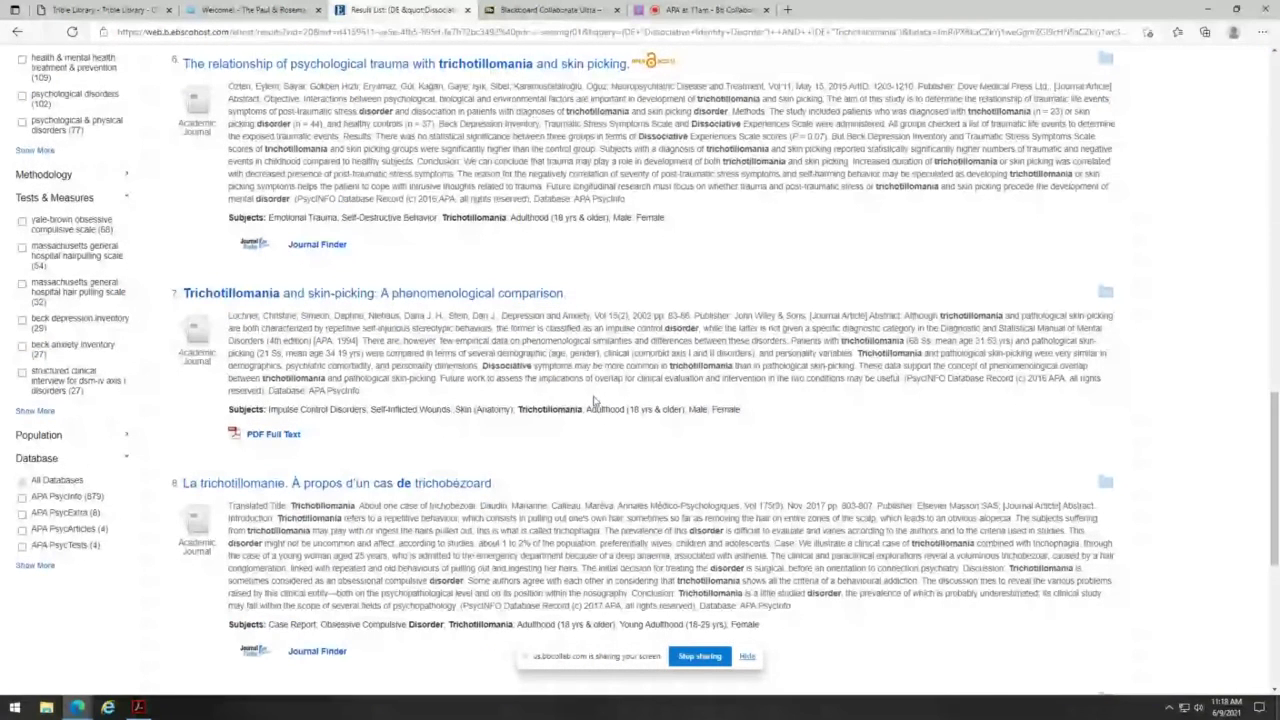
{"action": "scroll", "coordinate": [593, 401], "scroll_direction": "up", "scroll_amount": 3}
{"action": "scroll", "coordinate": [596, 393], "scroll_direction": "up", "scroll_amount": 10}
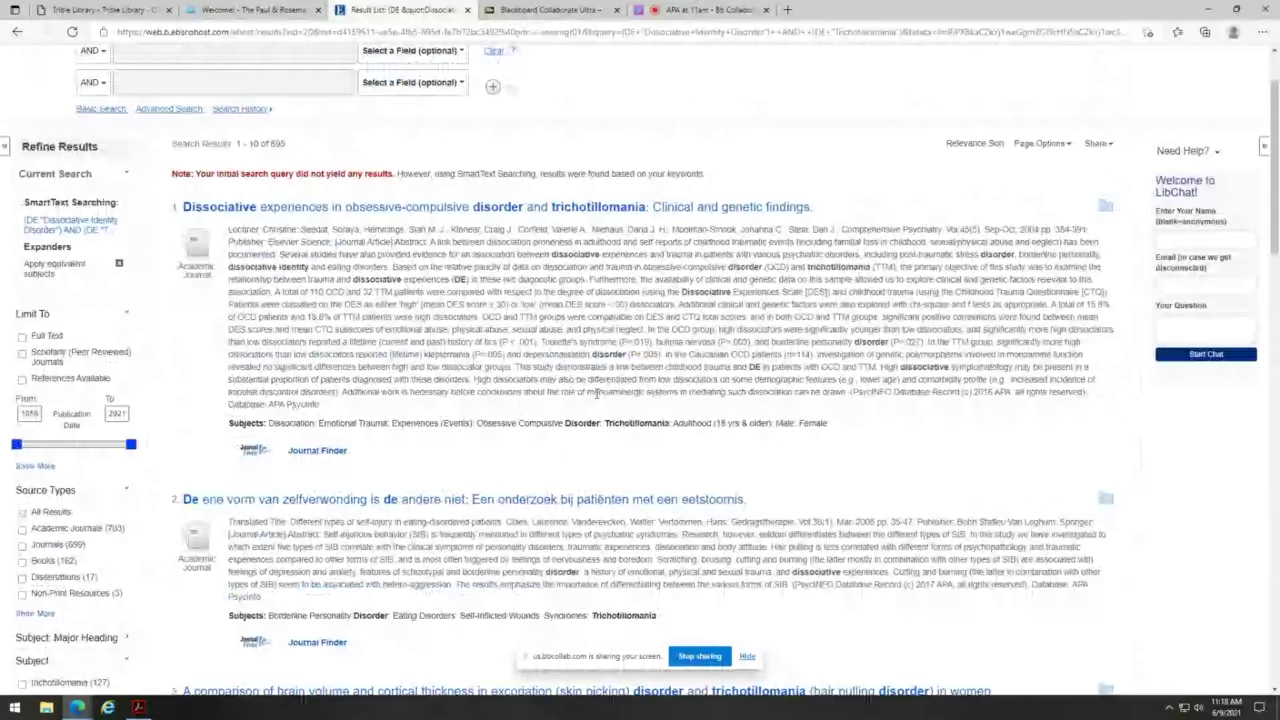
{"action": "scroll", "coordinate": [596, 396], "scroll_direction": "up", "scroll_amount": 2}
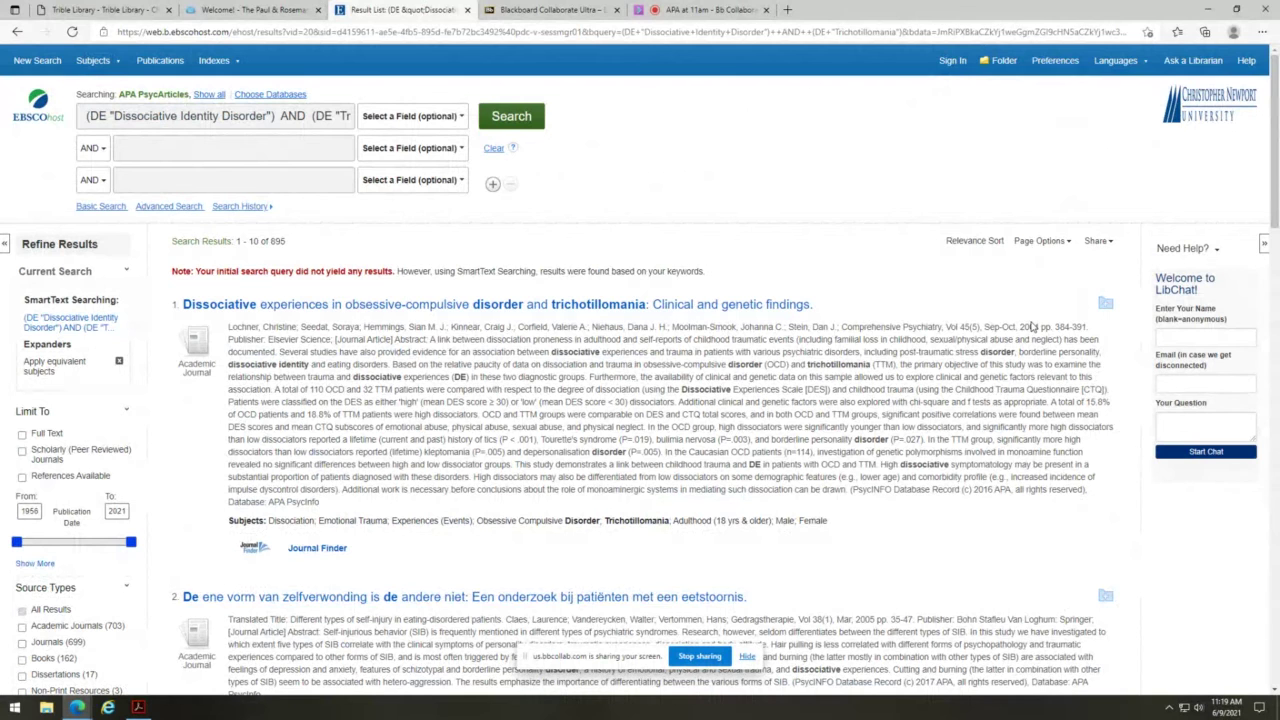
- Open result 1, the dissociative experiences in OCD and trichotillomania study, and scan its record
{"action": "left_click", "coordinate": [490, 306]}
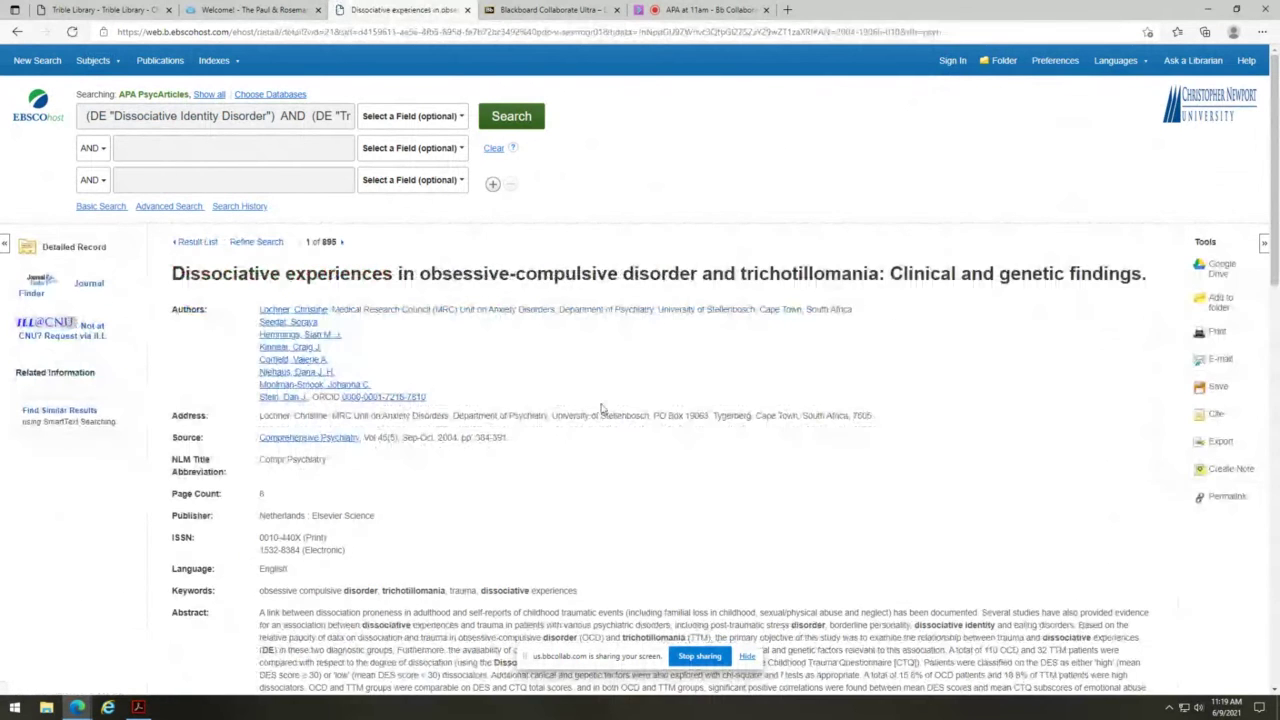
{"action": "scroll", "coordinate": [605, 406], "scroll_direction": "down", "scroll_amount": 1}
{"action": "scroll", "coordinate": [715, 390], "scroll_direction": "up", "scroll_amount": 1}
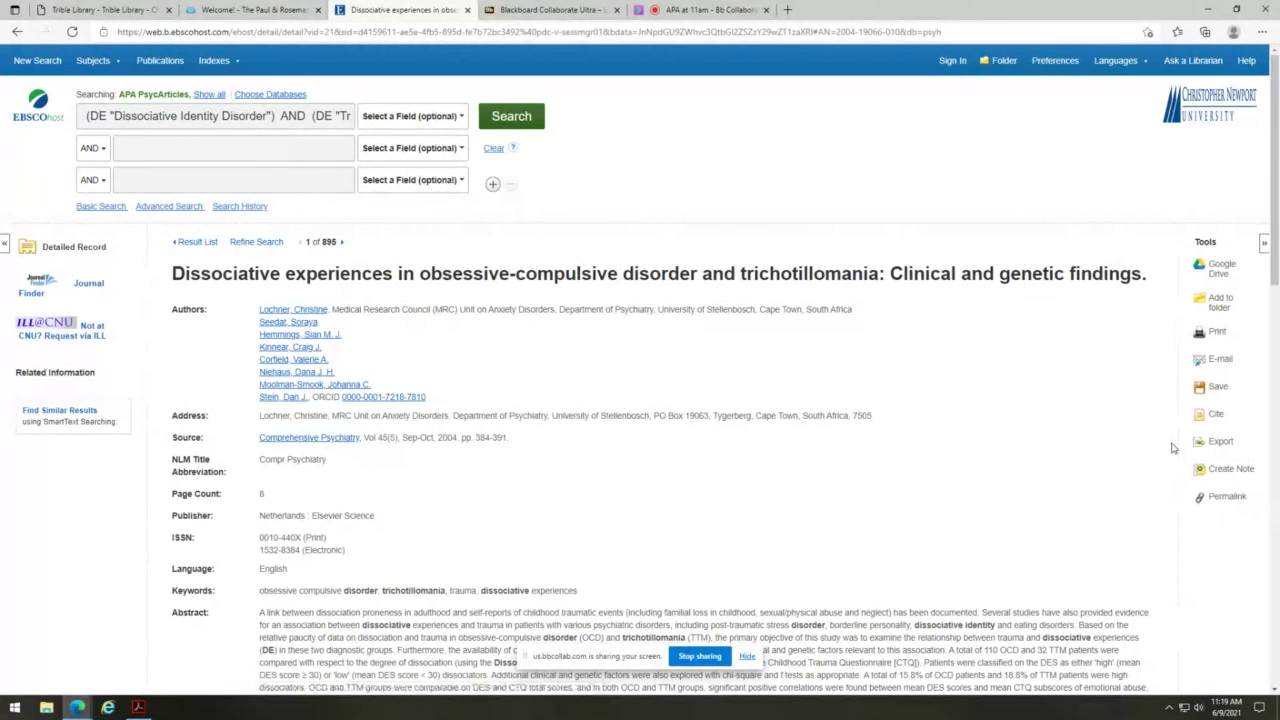
- Show the article's Cite formats, select its APA 7th reference, and view the Chicago 17th and Harvard versions
{"action": "left_click", "coordinate": [1215, 416]}
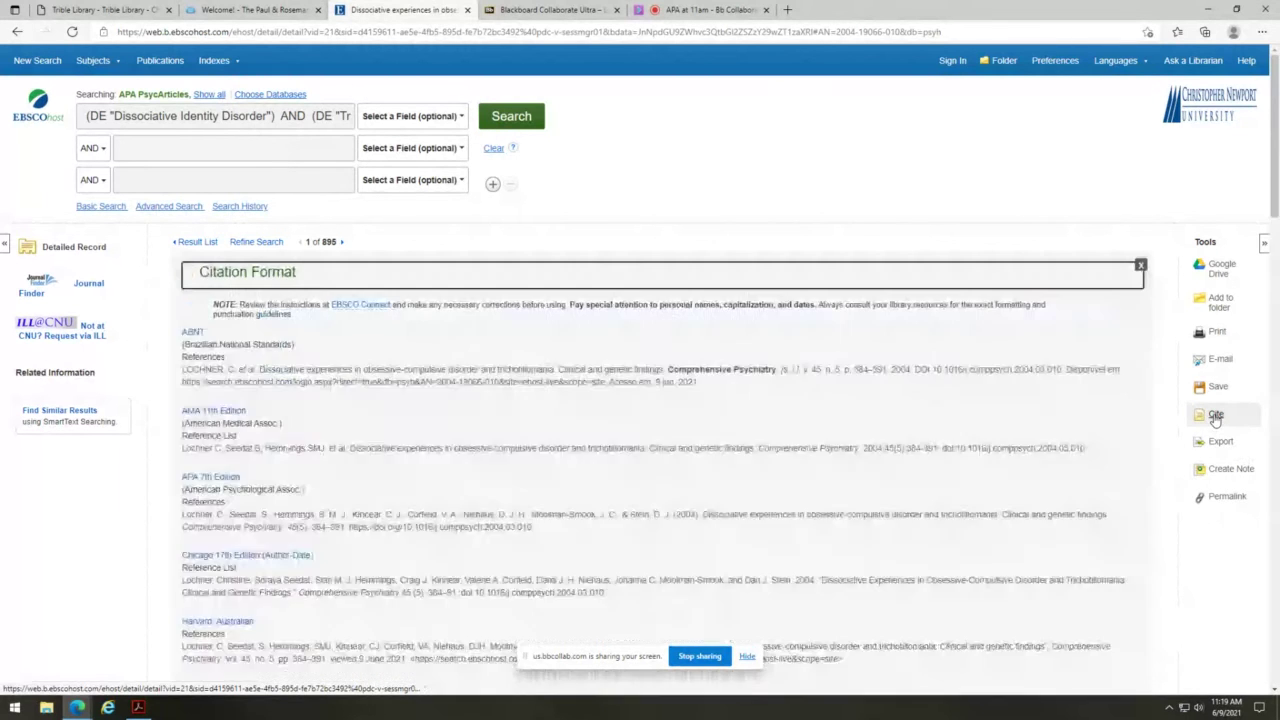
{"action": "scroll", "coordinate": [377, 403], "scroll_direction": "down", "scroll_amount": 5}
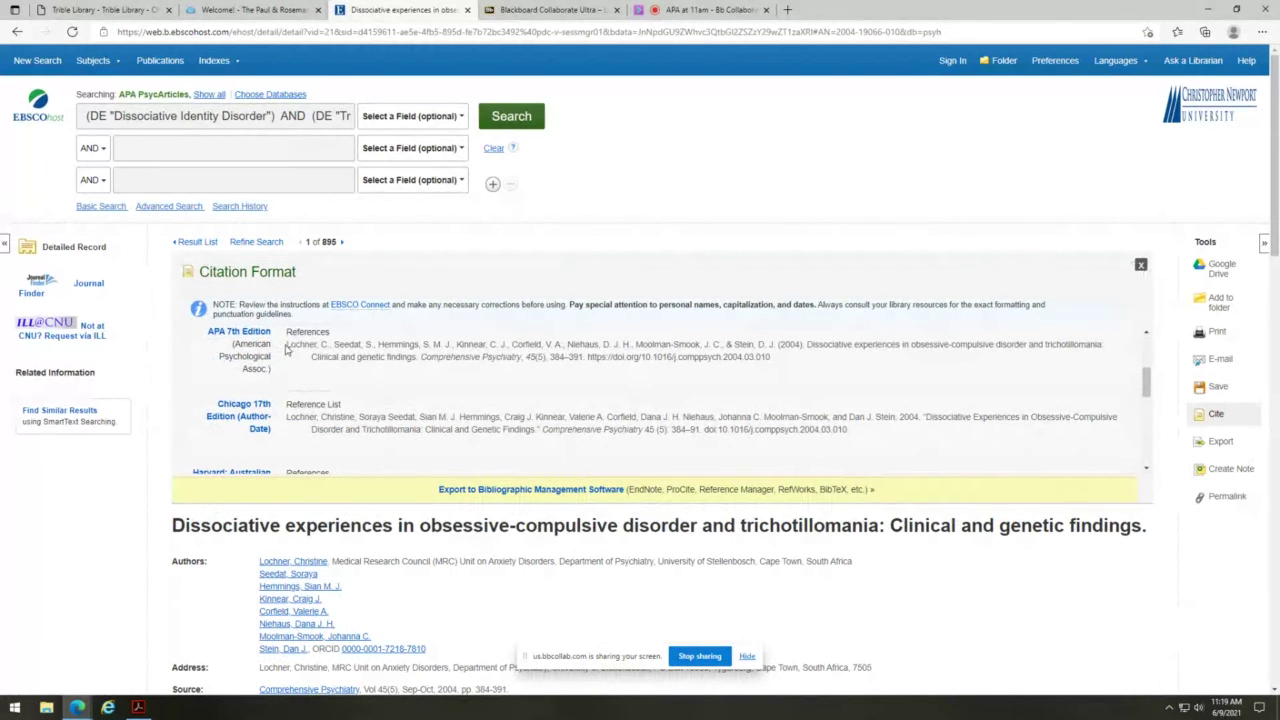
{"action": "left_click_drag", "start_coordinate": [280, 347], "coordinate": [818, 378]}
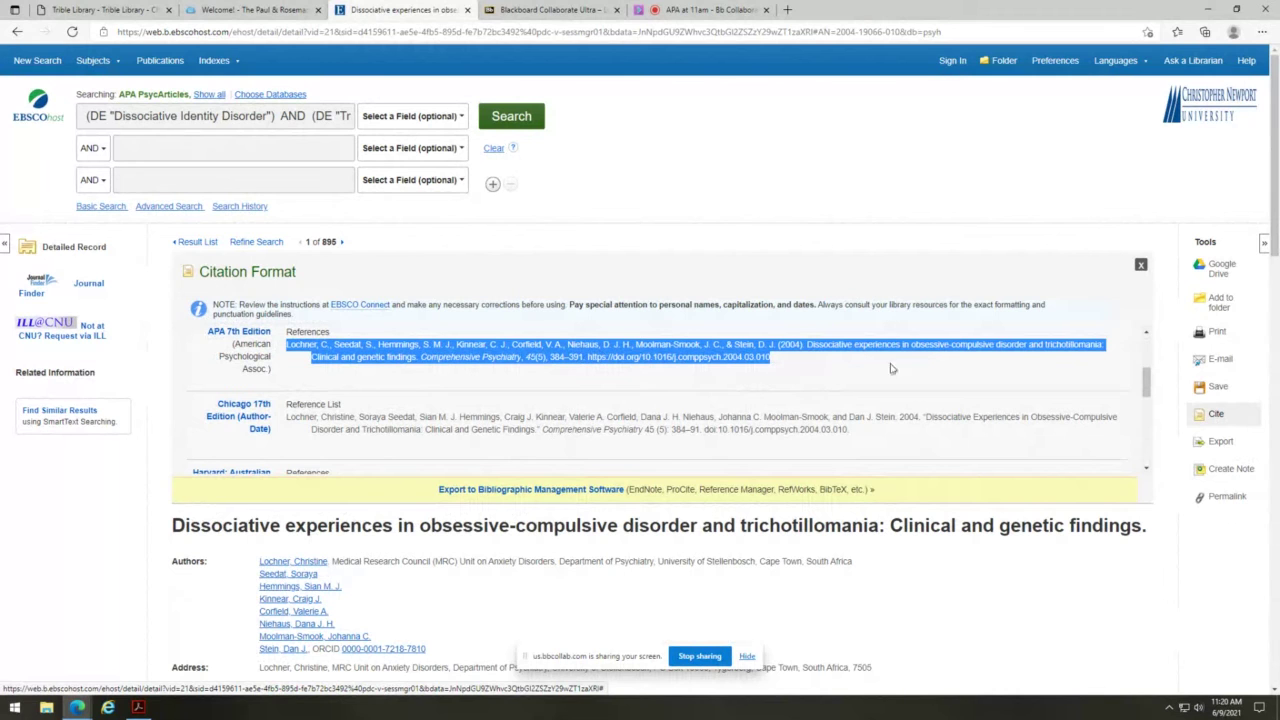
{"action": "left_click", "coordinate": [930, 370]}
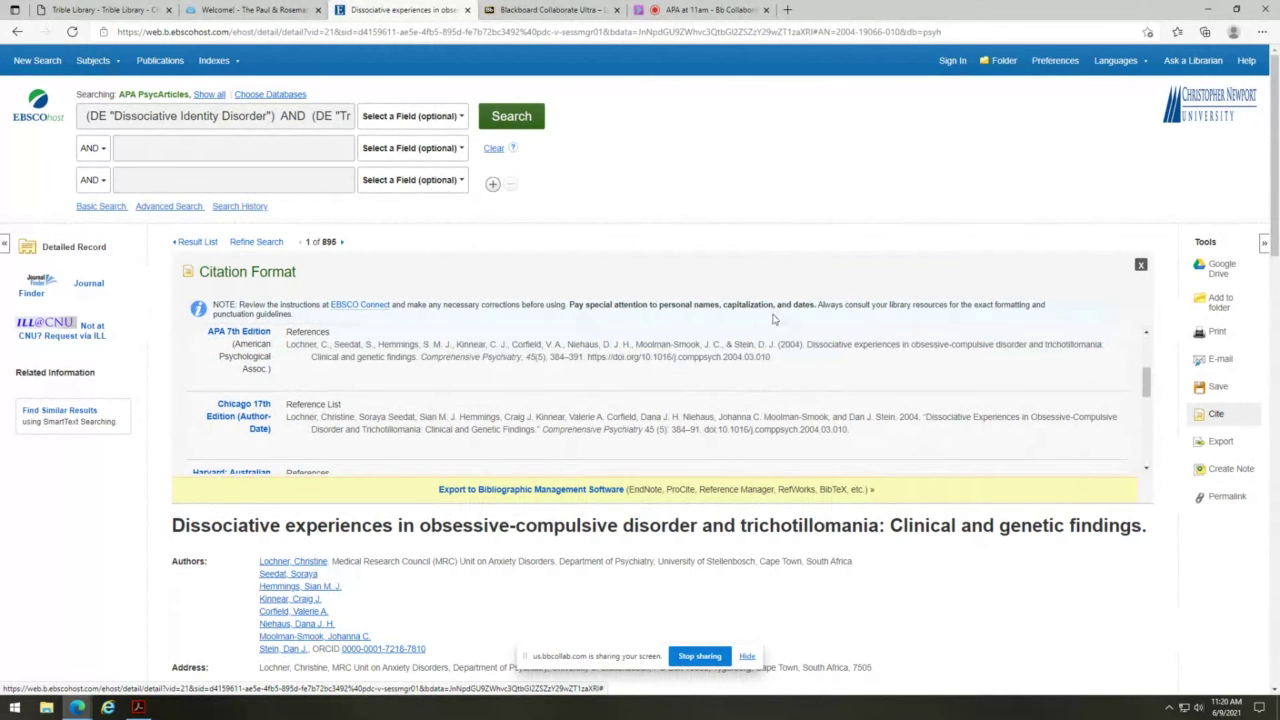
{"action": "scroll", "coordinate": [775, 319], "scroll_direction": "down", "scroll_amount": 1}
{"action": "scroll", "coordinate": [775, 300], "scroll_direction": "down", "scroll_amount": 2}
{"action": "scroll", "coordinate": [800, 280], "scroll_direction": "up", "scroll_amount": 1}
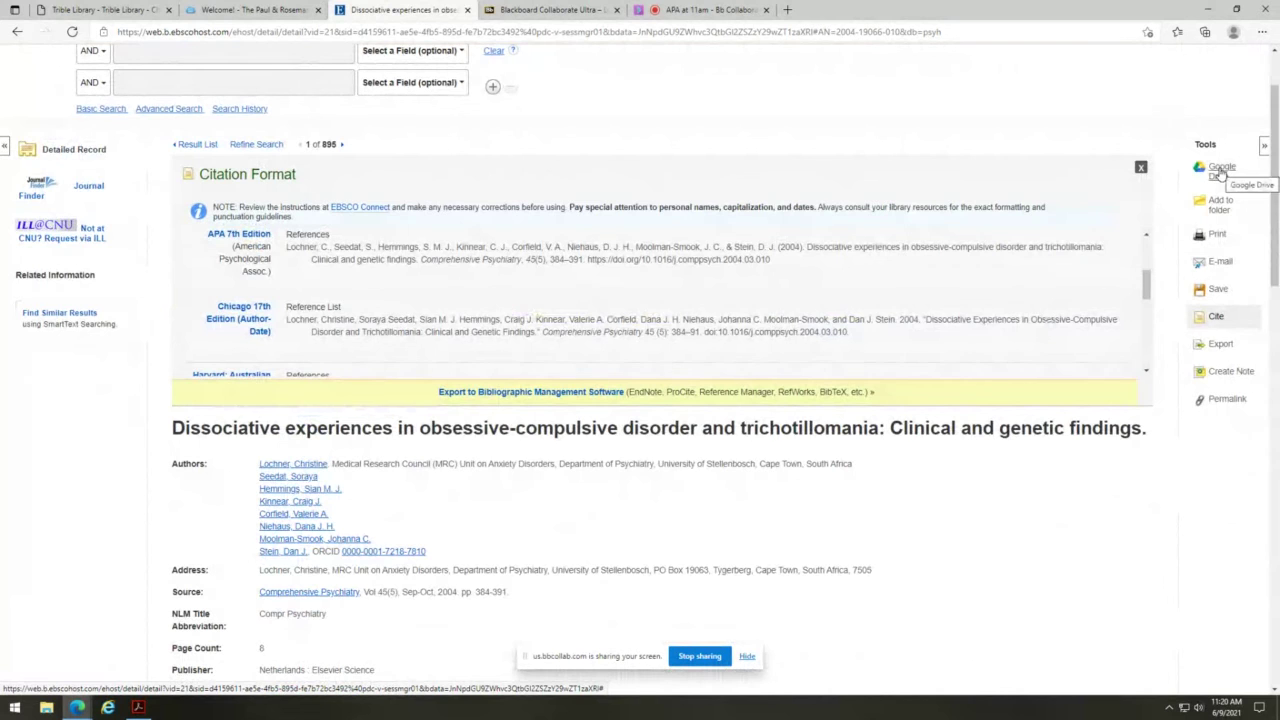
{"action": "scroll", "coordinate": [900, 395], "scroll_direction": "up", "scroll_amount": 1}
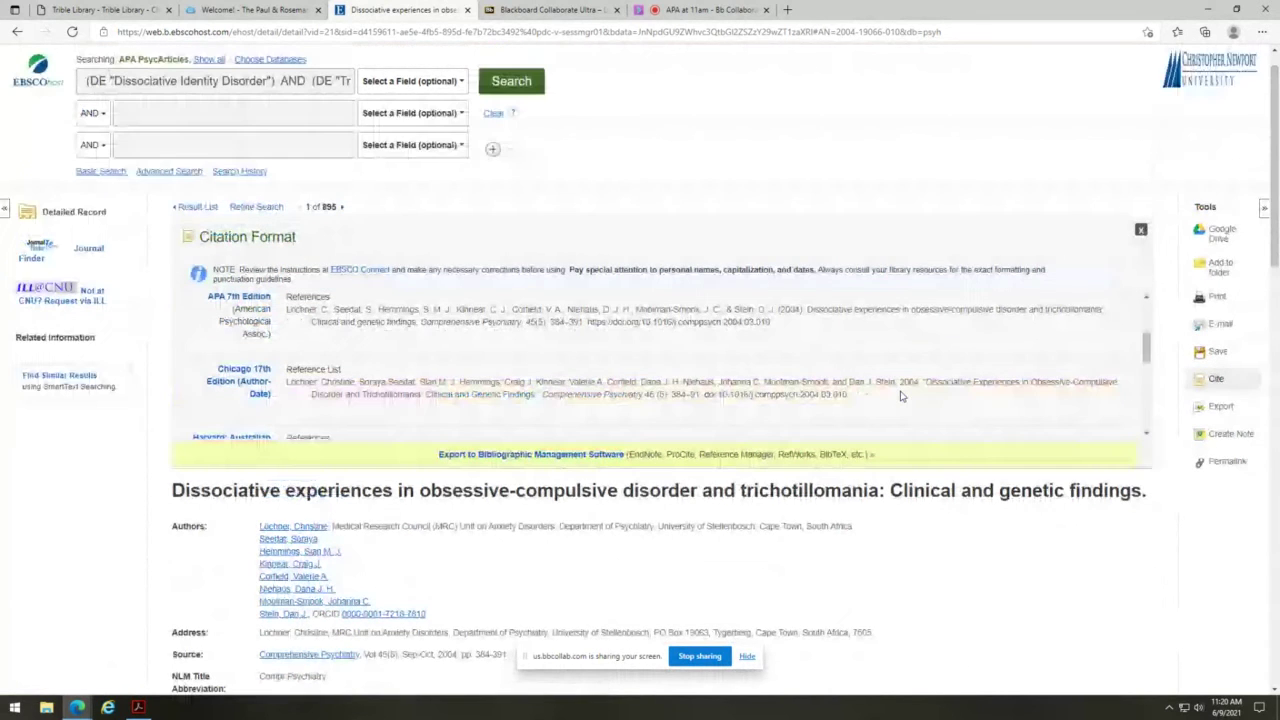
{"action": "scroll", "coordinate": [900, 395], "scroll_direction": "up", "scroll_amount": 1}
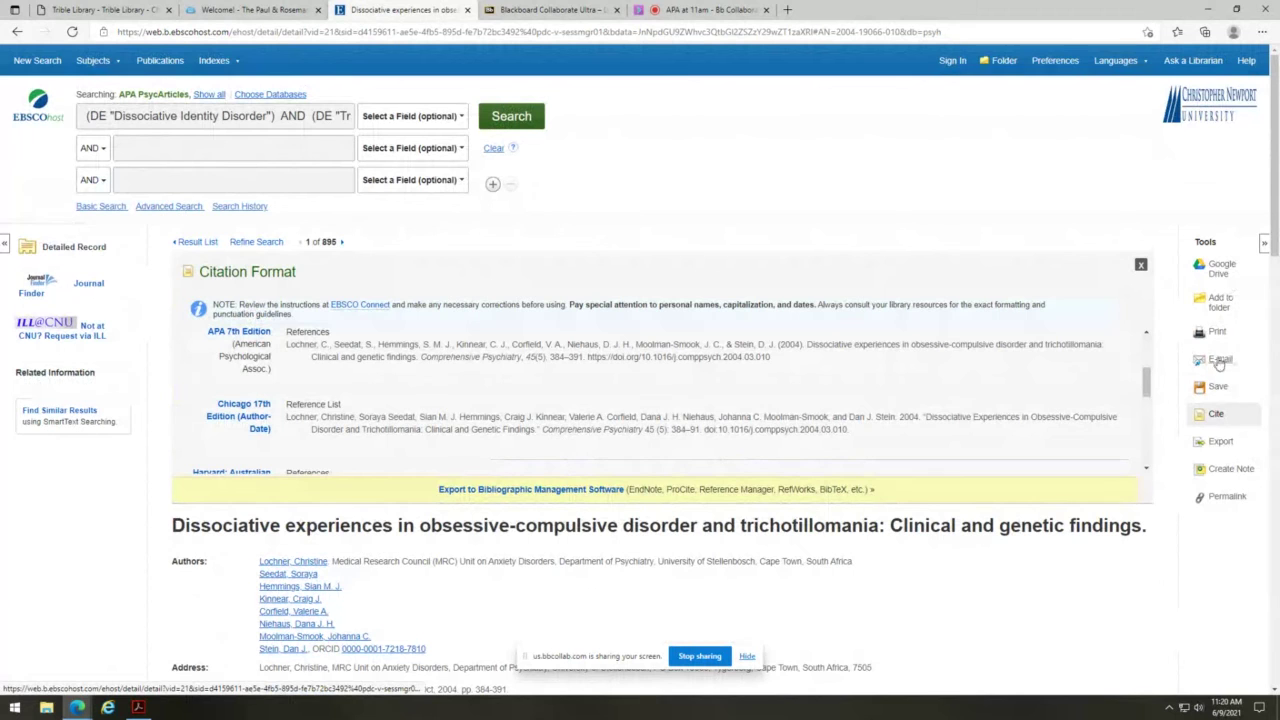
{"action": "scroll", "coordinate": [1035, 414], "scroll_direction": "down", "scroll_amount": 1}
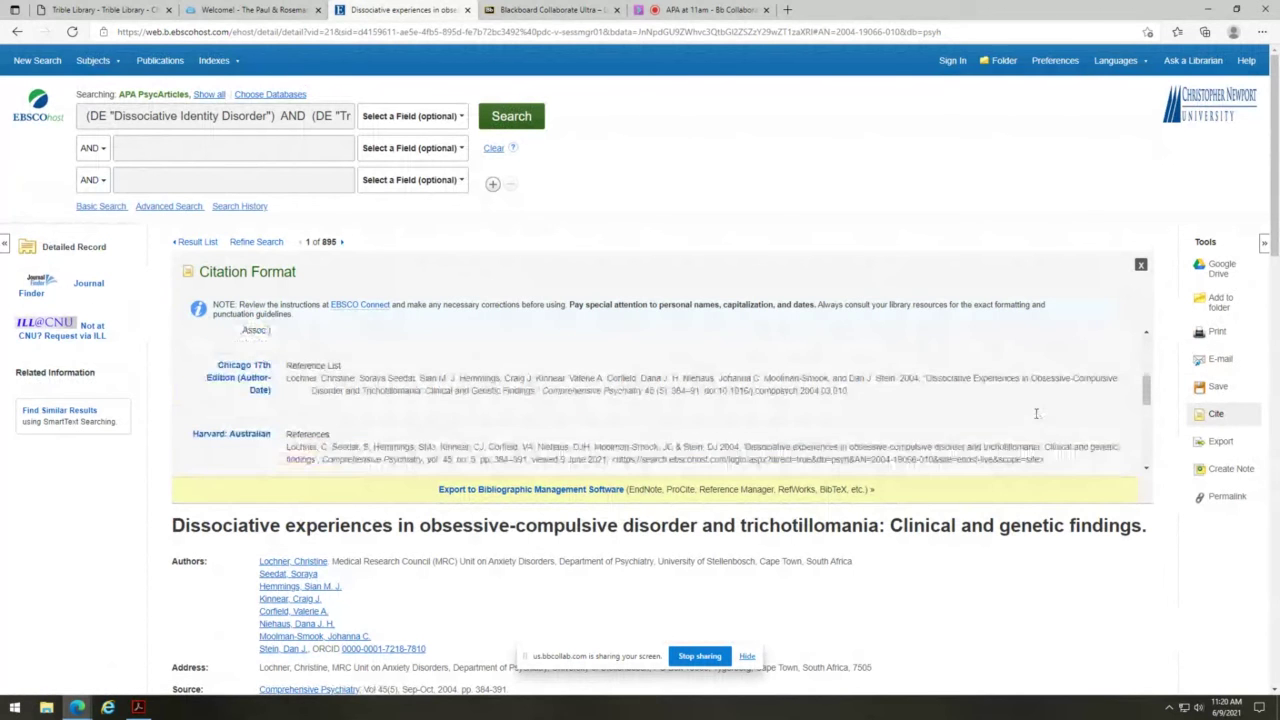
- Display the dissociative experiences study's permalink and scroll through its detailed record
{"action": "left_click", "coordinate": [1218, 496]}
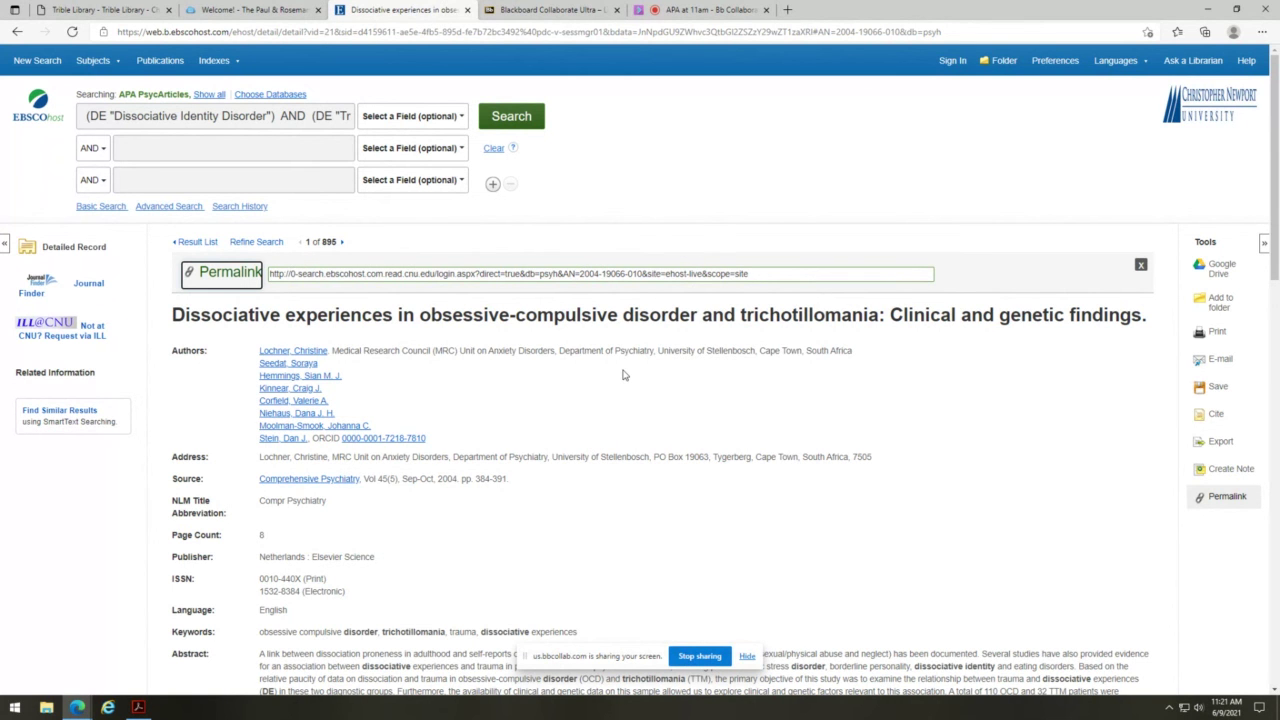
{"action": "scroll", "coordinate": [623, 375], "scroll_direction": "down", "scroll_amount": 2}
{"action": "scroll", "coordinate": [623, 375], "scroll_direction": "down", "scroll_amount": 4}
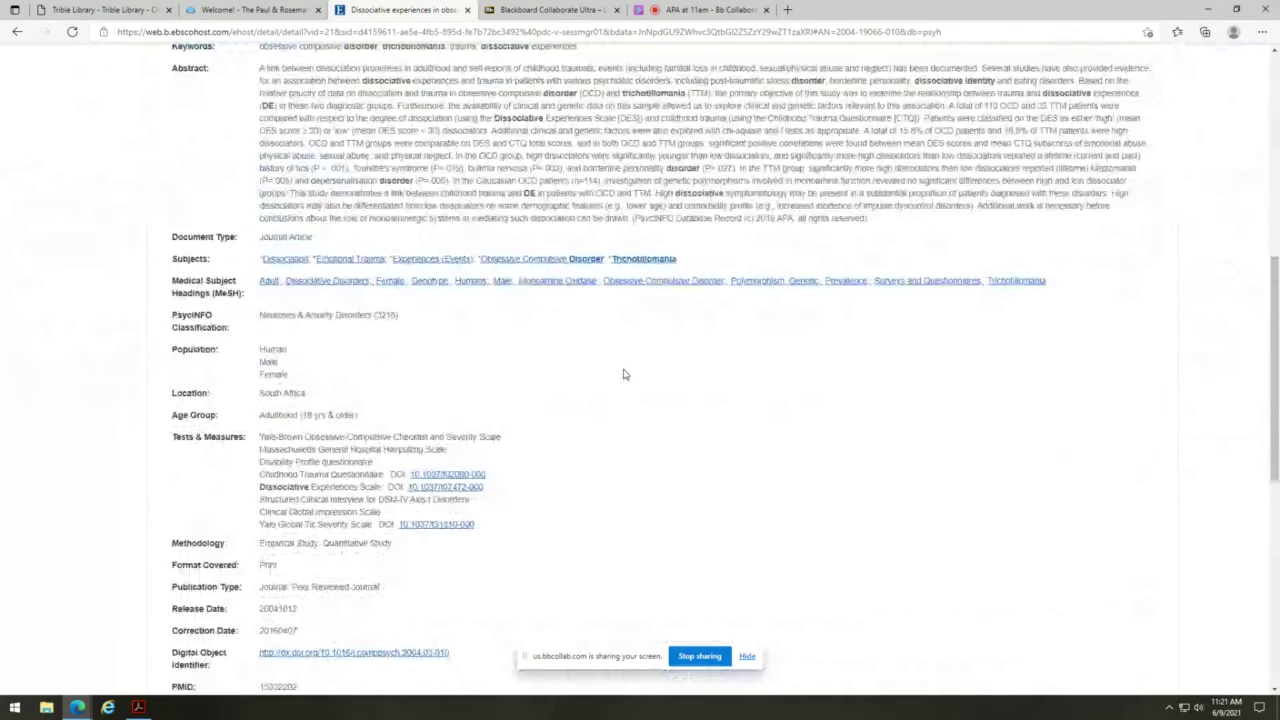
{"action": "scroll", "coordinate": [623, 375], "scroll_direction": "down", "scroll_amount": 3}
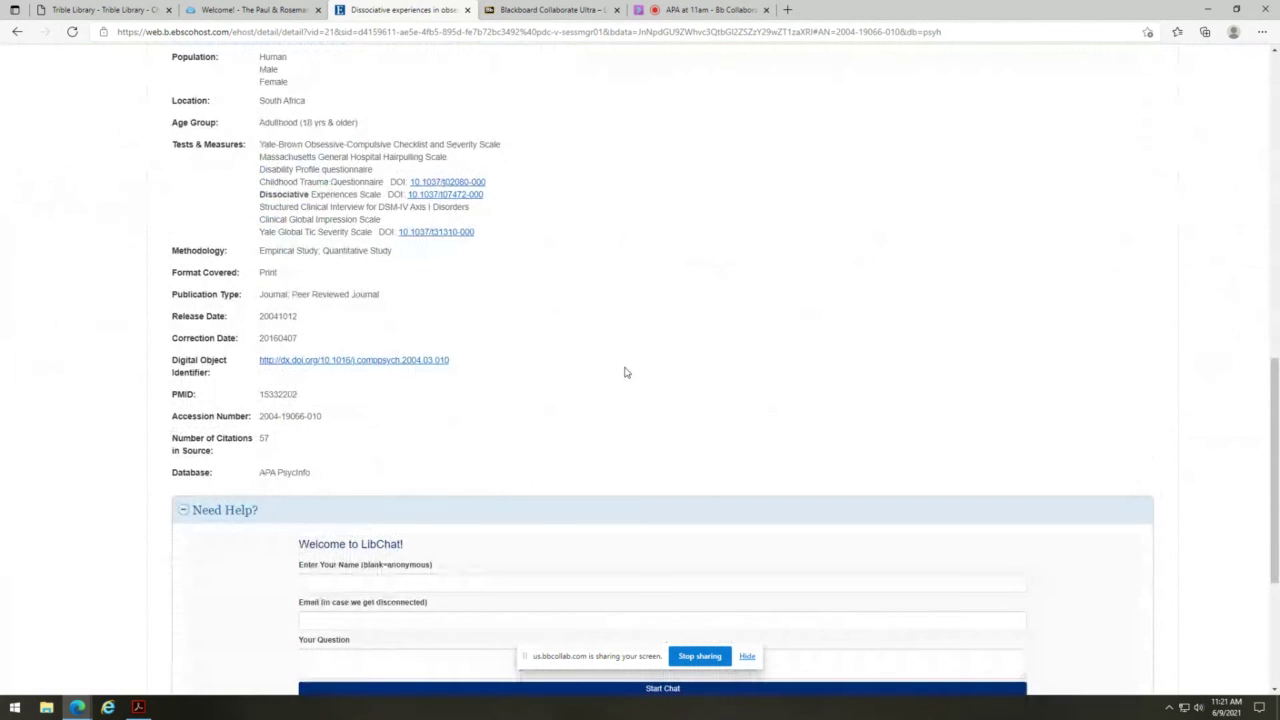
{"action": "scroll", "coordinate": [624, 372], "scroll_direction": "up", "scroll_amount": 10}
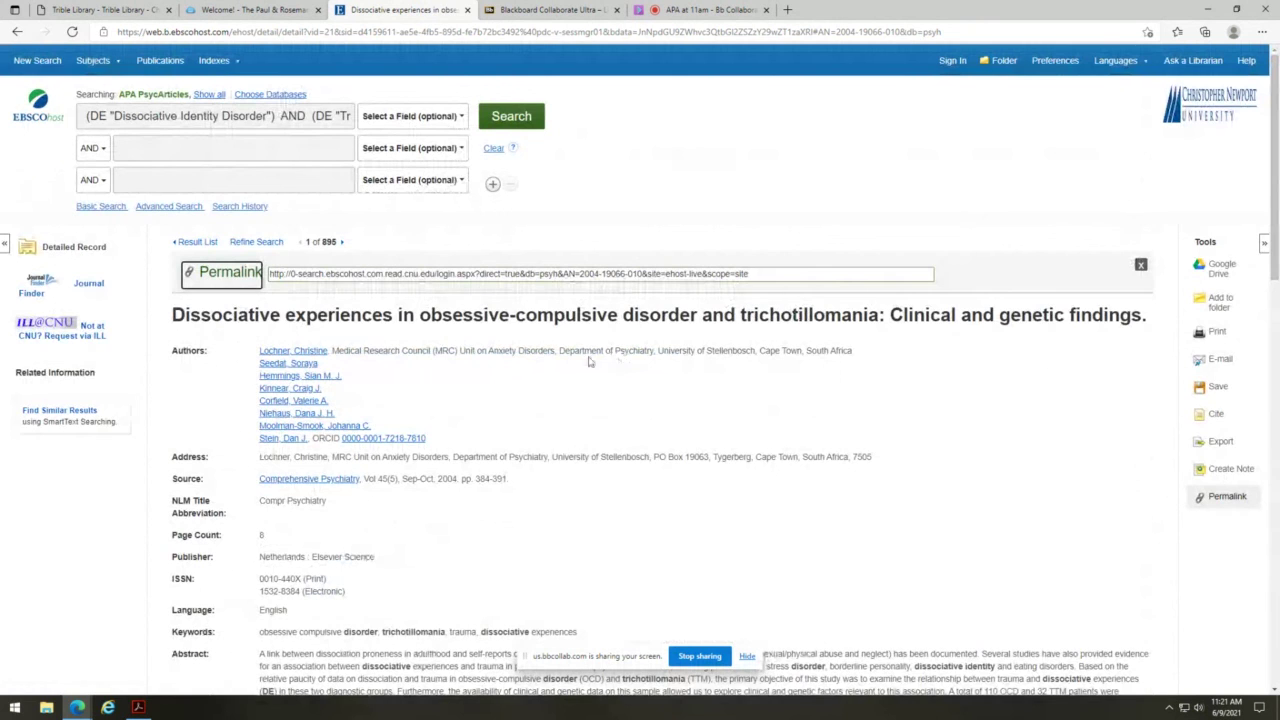
{"action": "mouse_move", "coordinate": [240, 65]}
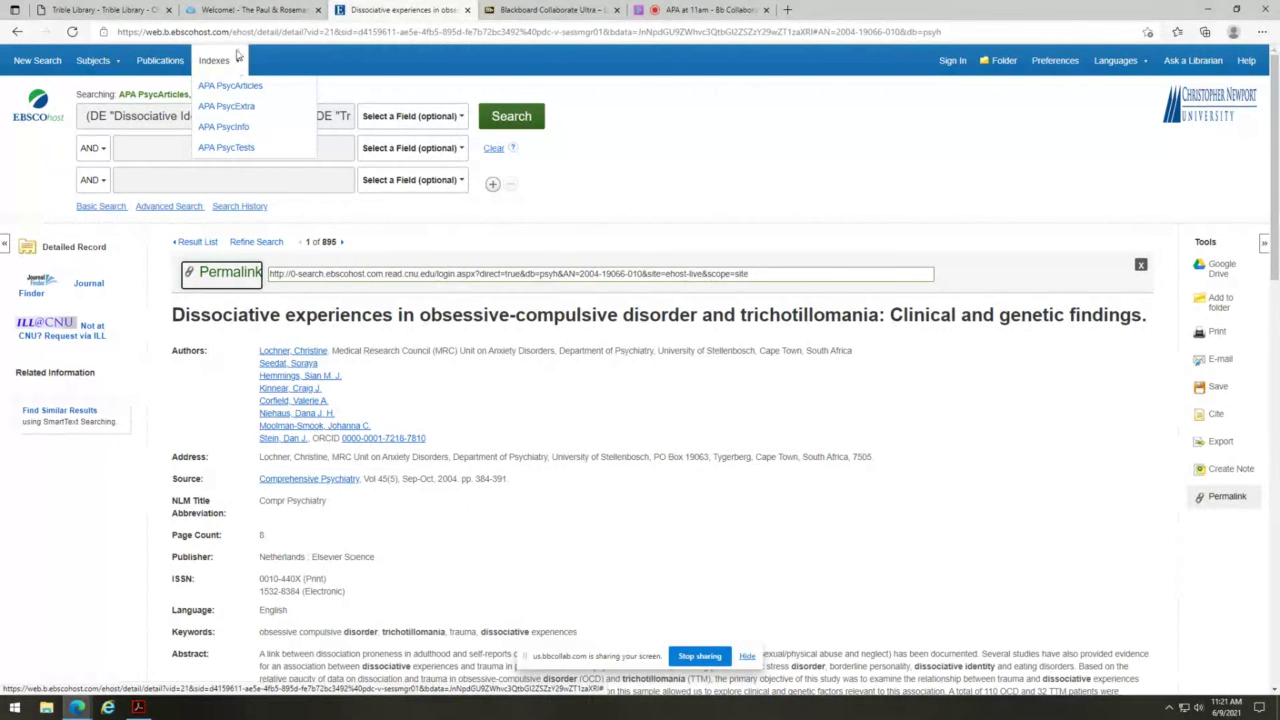
- Browse the APA PsycInfo Age Group index to list its terms
{"action": "left_click", "coordinate": [227, 129]}
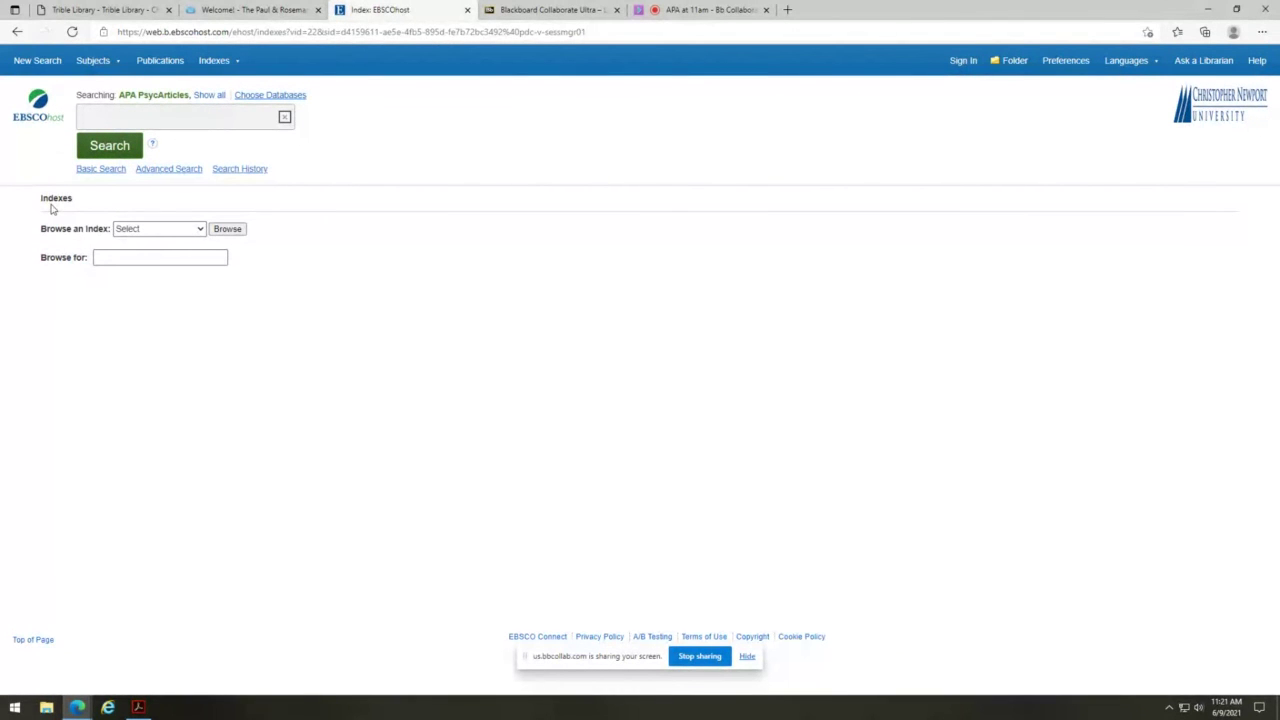
{"action": "left_click", "coordinate": [157, 229]}
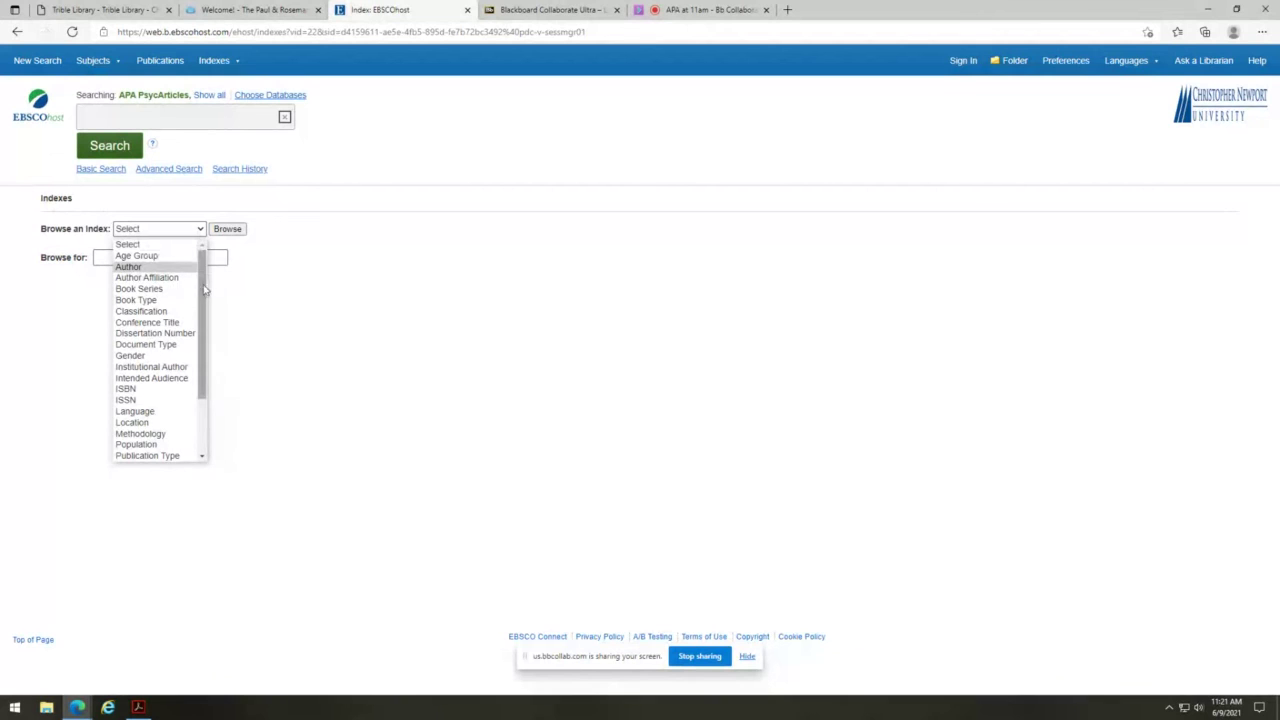
{"action": "left_click_drag", "start_coordinate": [204, 290], "coordinate": [199, 262]}
{"action": "left_click_drag", "start_coordinate": [201, 330], "coordinate": [196, 392]}
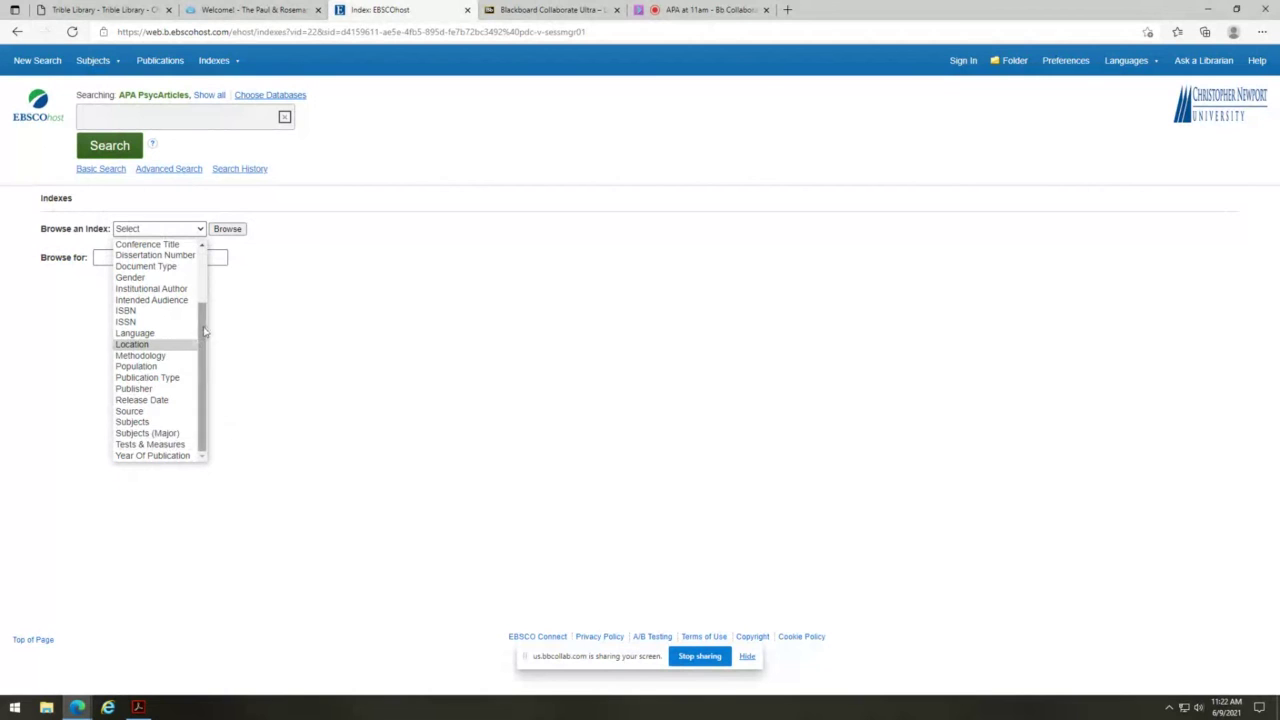
{"action": "left_click_drag", "start_coordinate": [202, 305], "coordinate": [205, 250]}
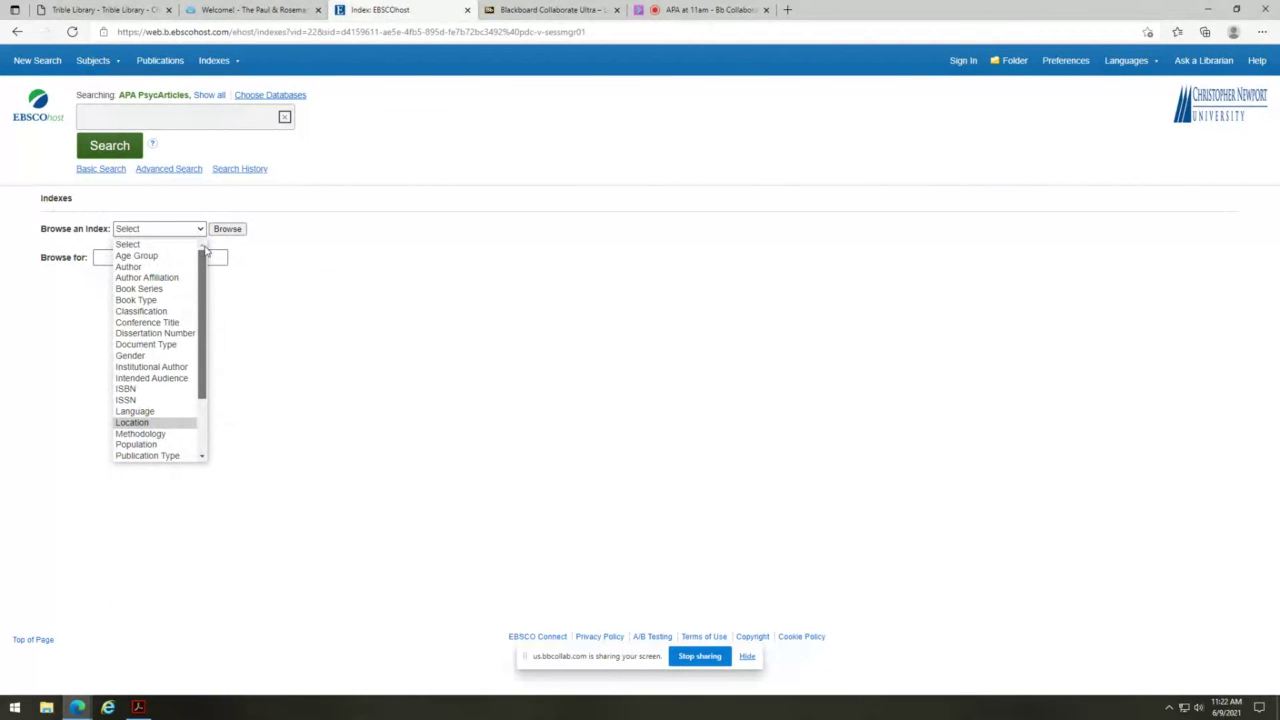
{"action": "left_click", "coordinate": [160, 256]}
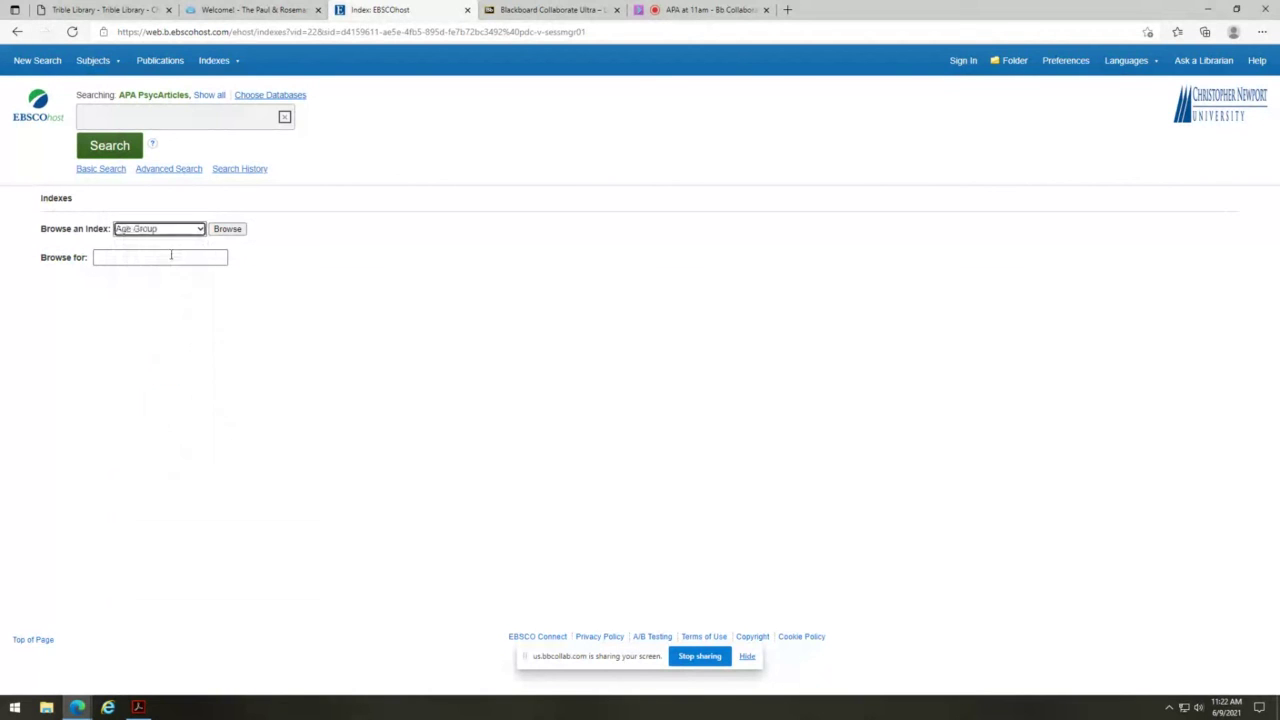
{"action": "left_click", "coordinate": [228, 230]}
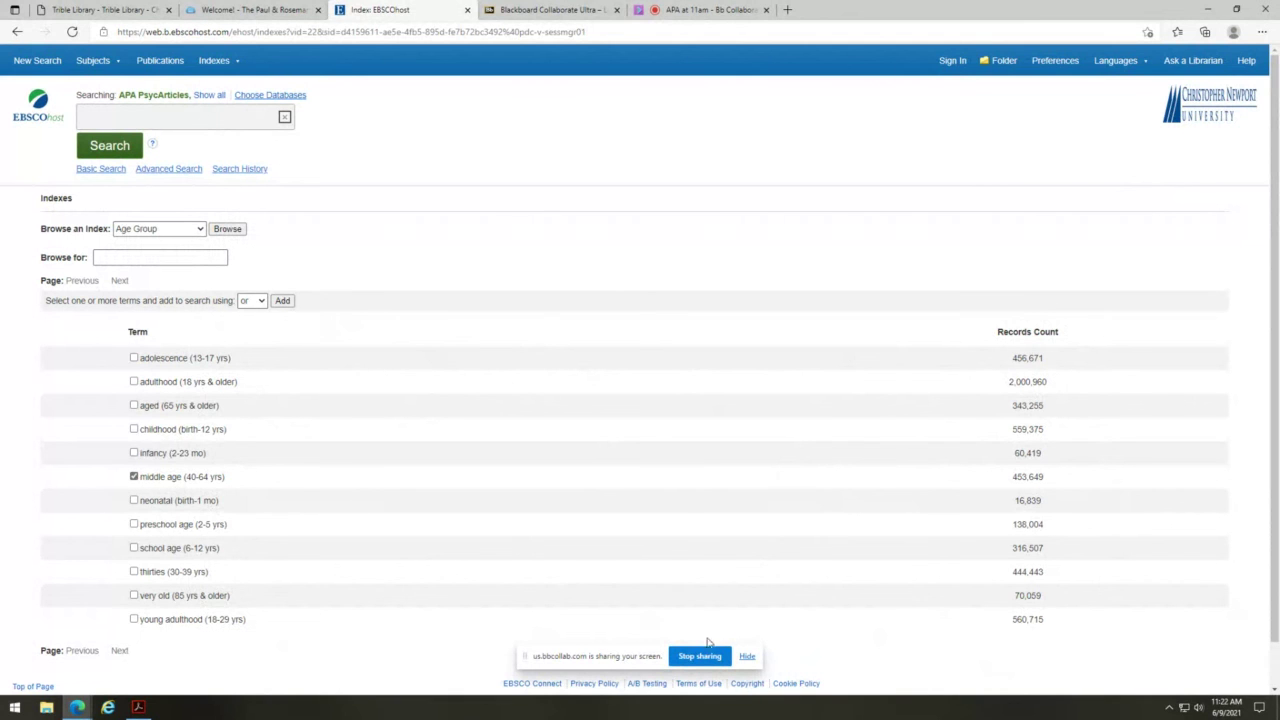
- Set the combine operator to AND and add the middle age (40-64 yrs) term
{"action": "scroll", "coordinate": [808, 580], "scroll_direction": "down", "scroll_amount": 1}
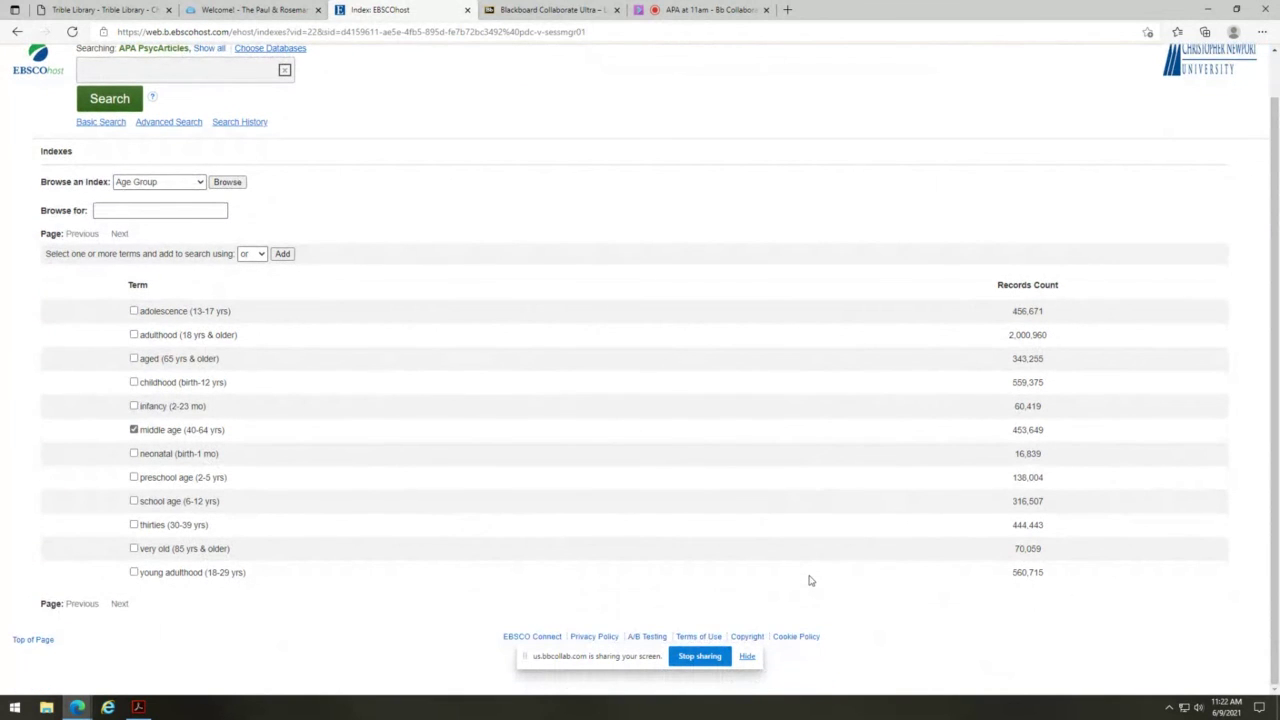
{"action": "scroll", "coordinate": [810, 580], "scroll_direction": "up", "scroll_amount": 1}
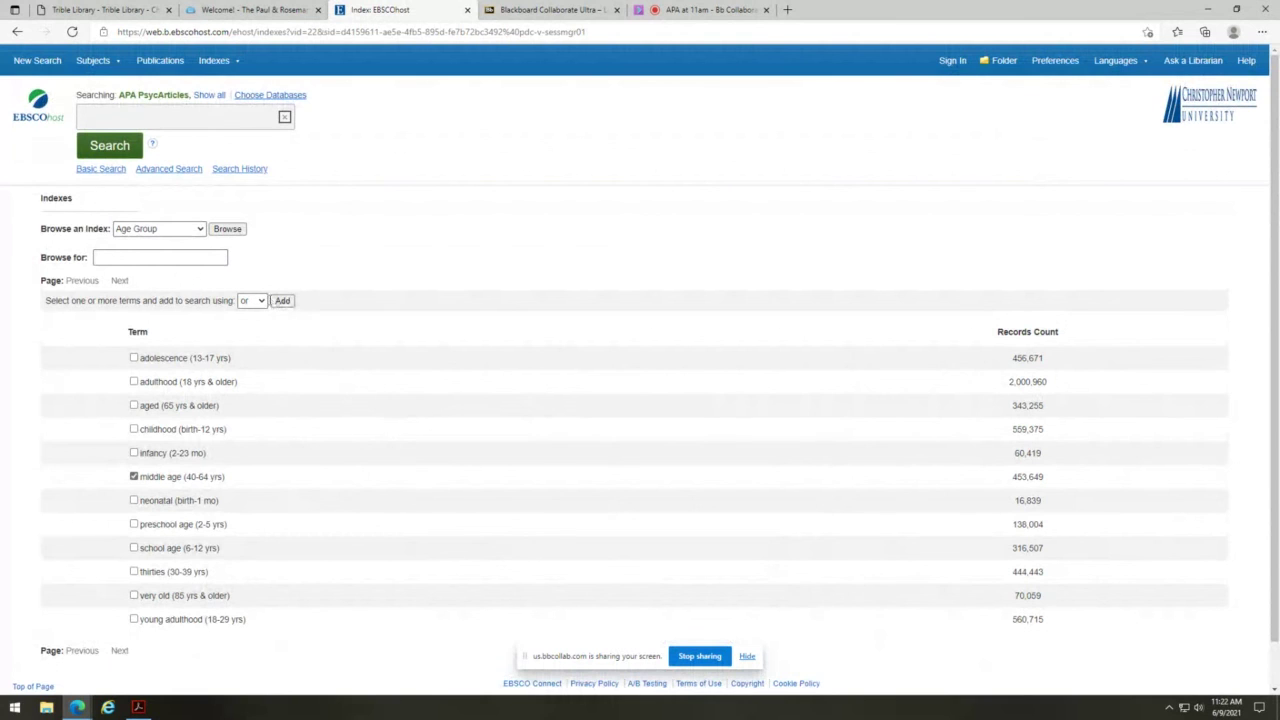
{"action": "left_click", "coordinate": [254, 300]}
{"action": "left_click", "coordinate": [248, 322]}
{"action": "left_click", "coordinate": [282, 300]}
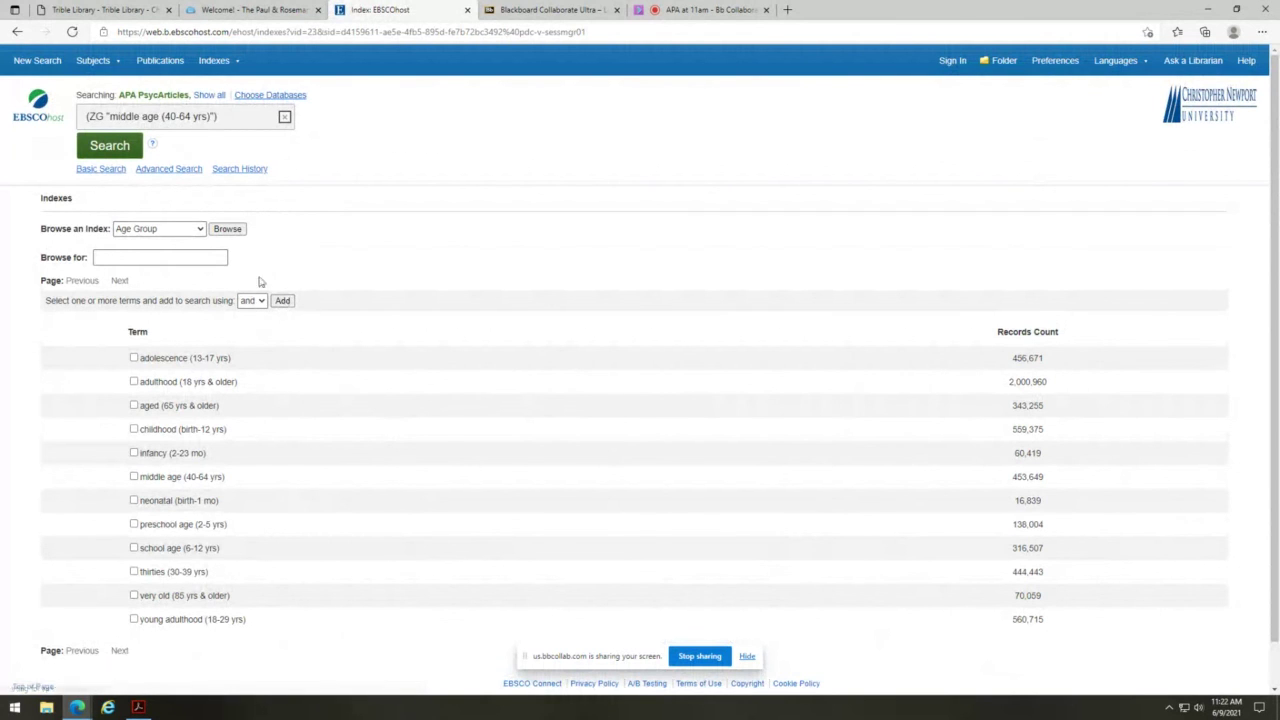
- Browse the Gender index and add the male term to the search
{"action": "left_click", "coordinate": [200, 230]}
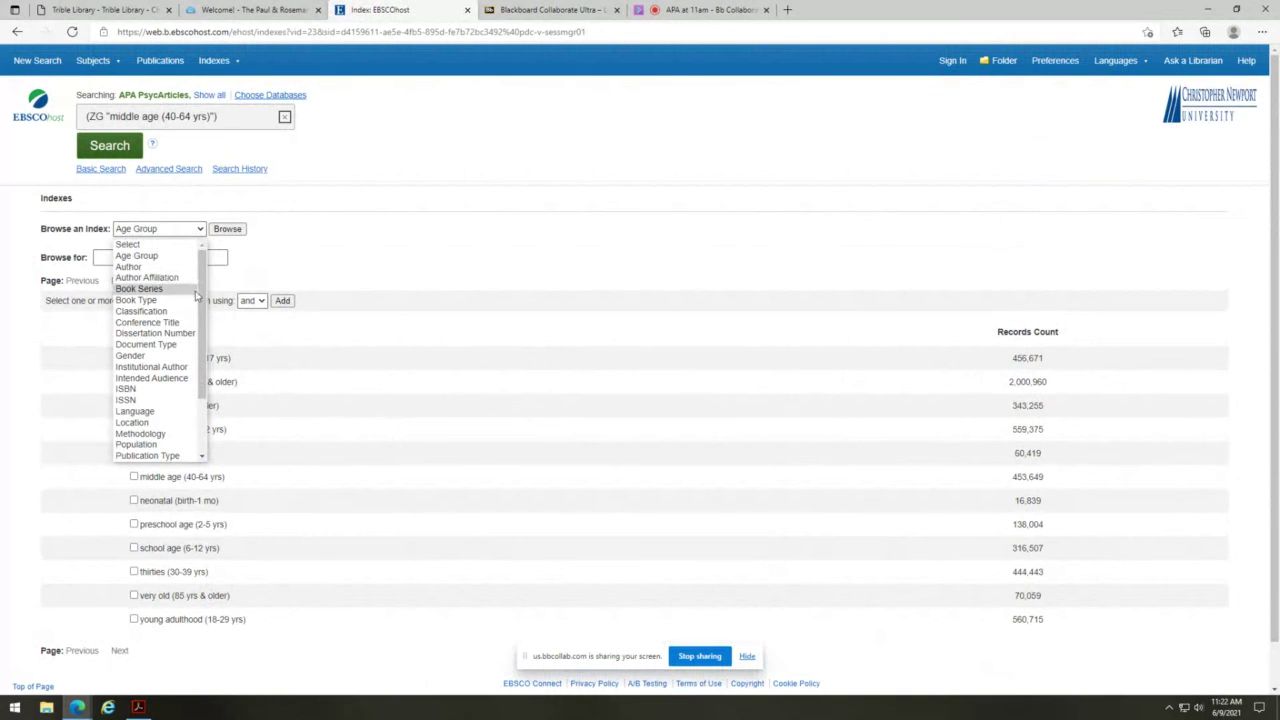
{"action": "left_click_drag", "start_coordinate": [198, 296], "coordinate": [201, 320]}
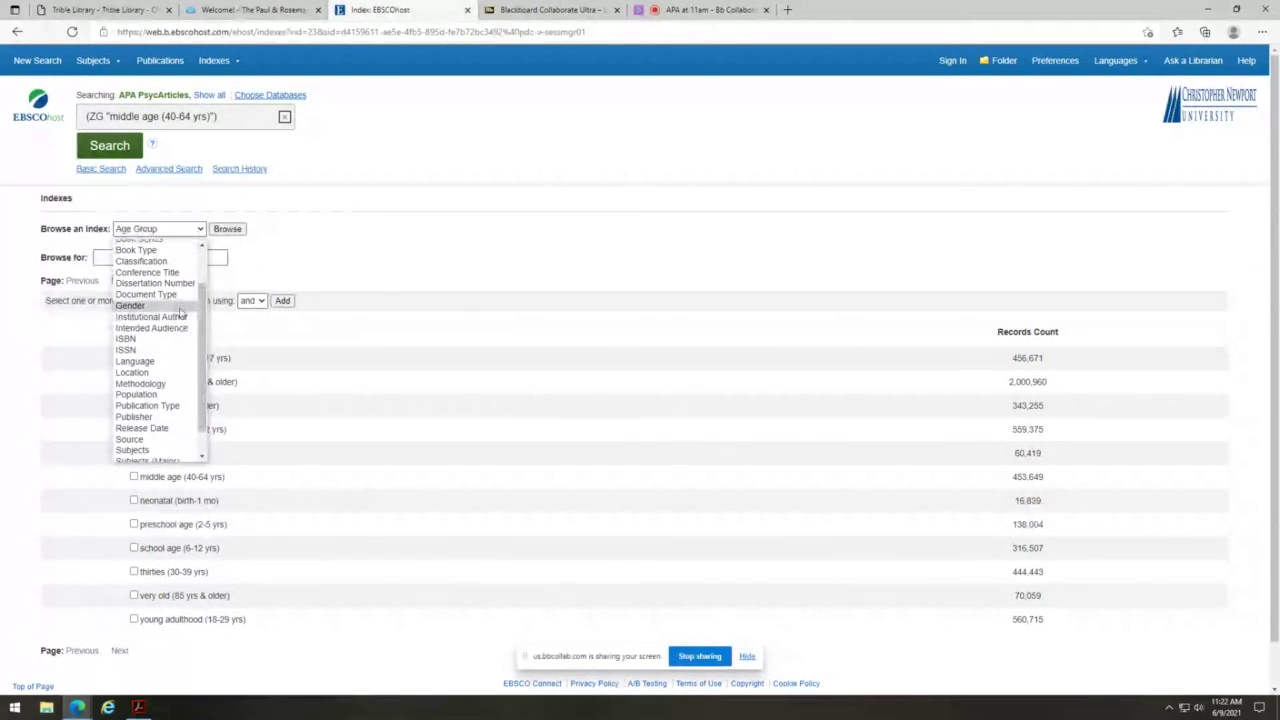
{"action": "left_click", "coordinate": [180, 312]}
{"action": "left_click", "coordinate": [227, 231]}
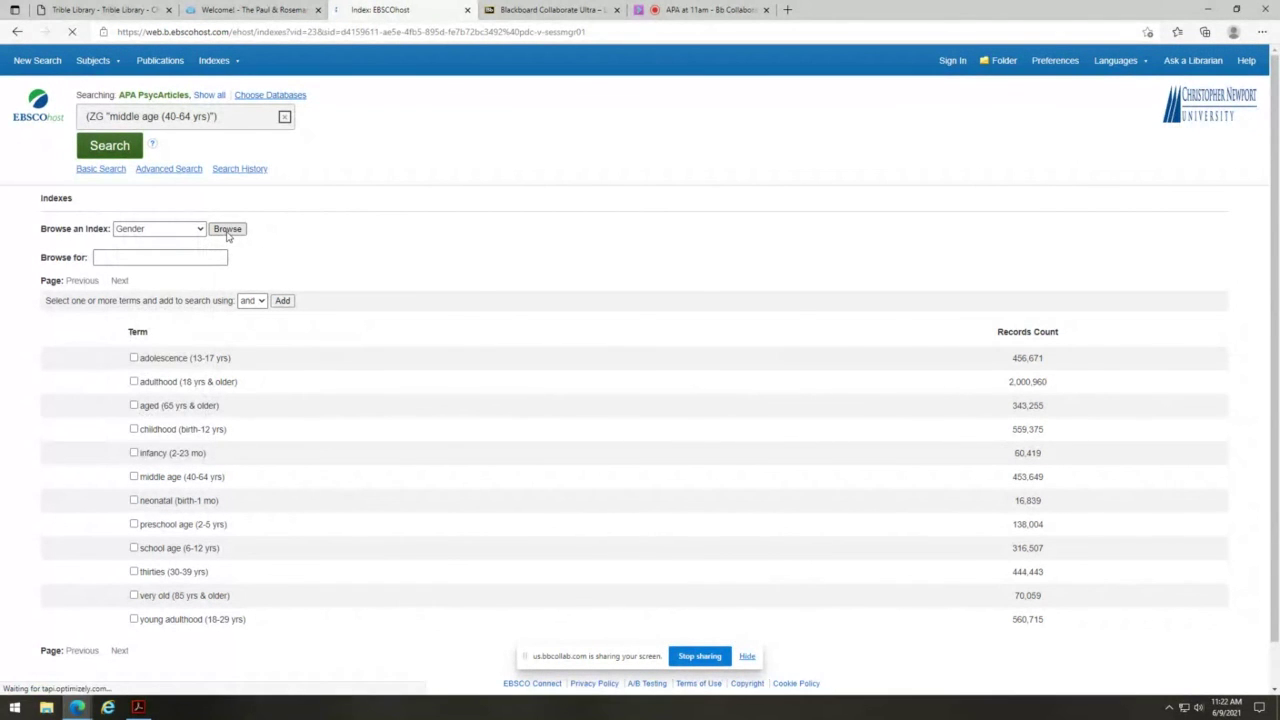
{"action": "left_click", "coordinate": [180, 382]}
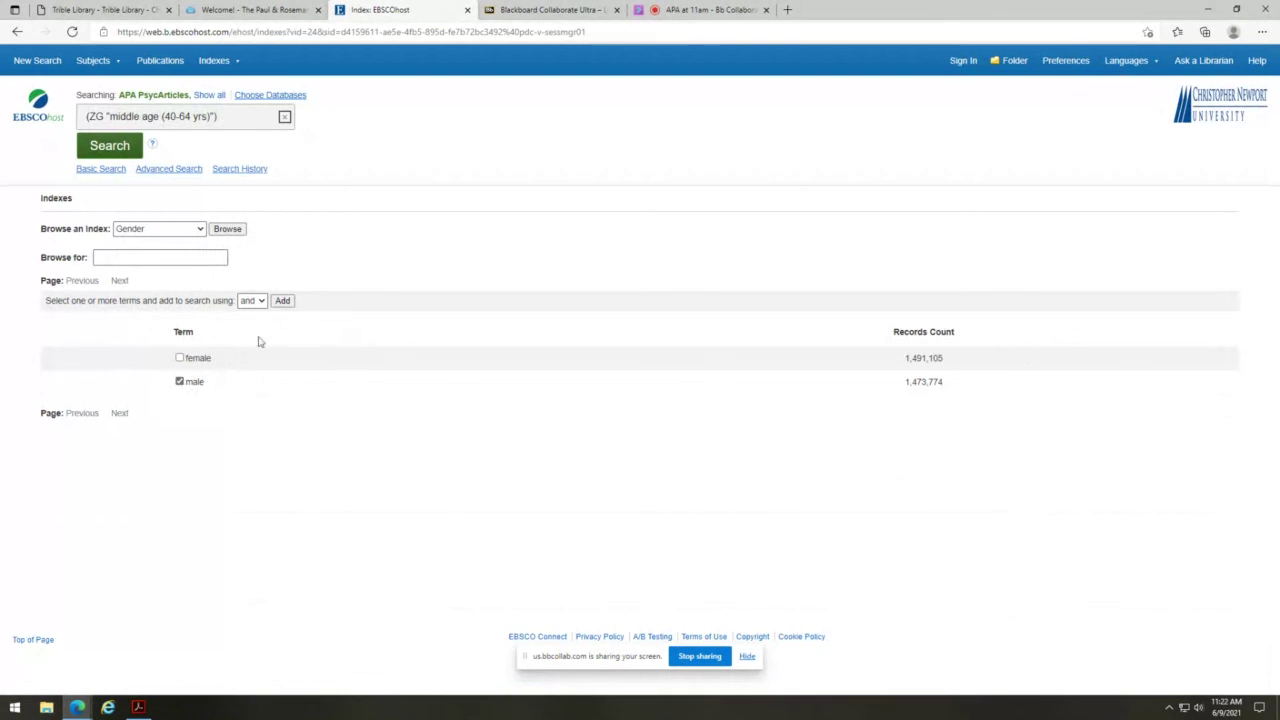
{"action": "left_click", "coordinate": [283, 301]}
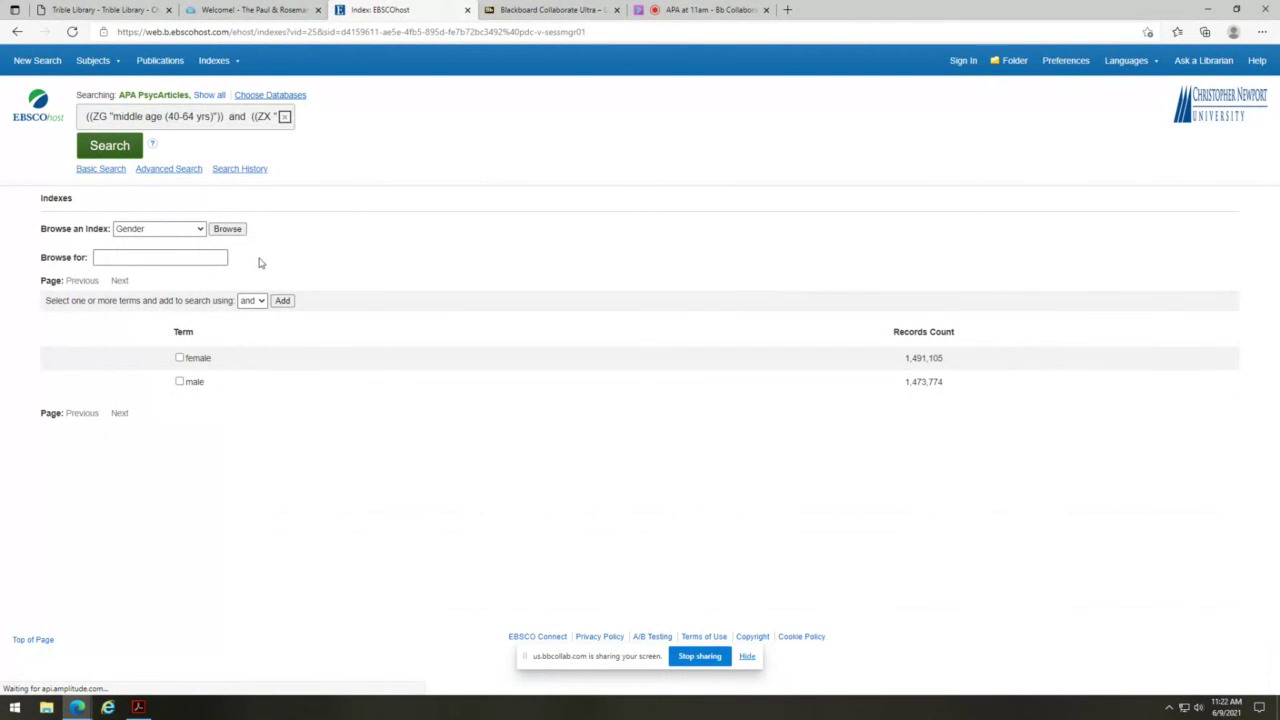
- Select the Subjects index in Browse an Index
{"action": "left_click", "coordinate": [201, 230]}
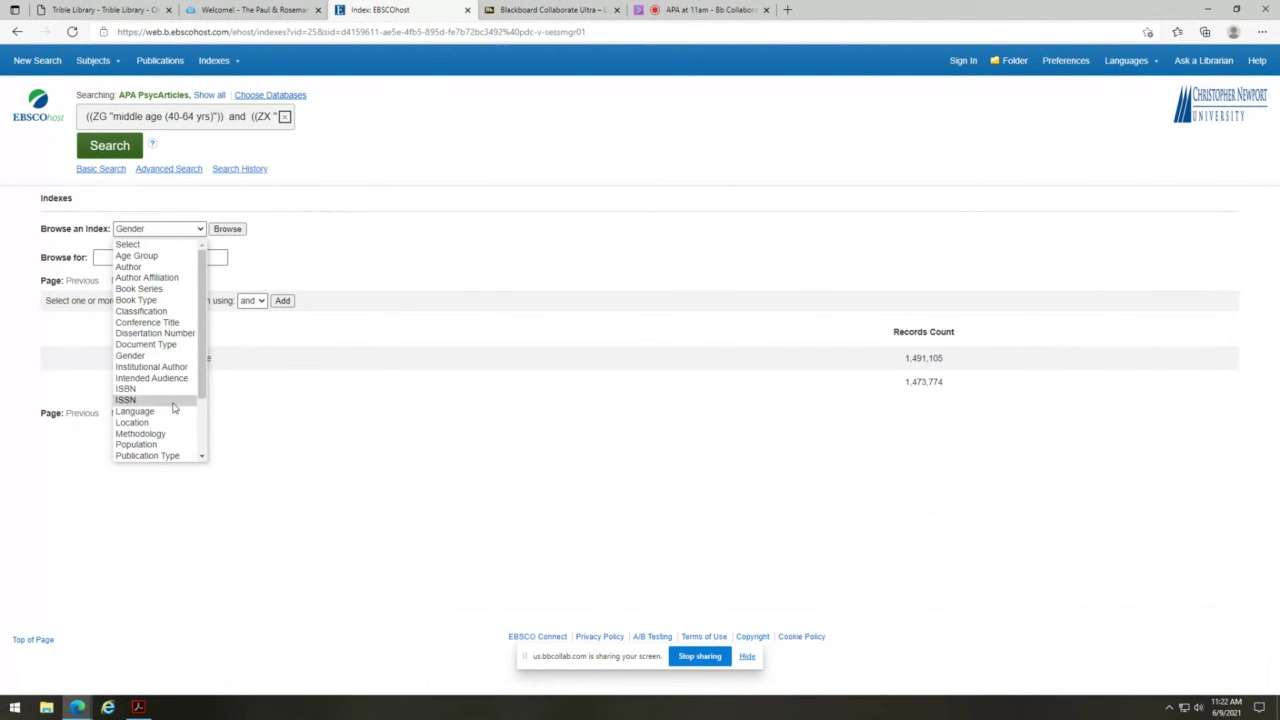
{"action": "scroll", "coordinate": [165, 412], "scroll_direction": "down", "scroll_amount": 3}
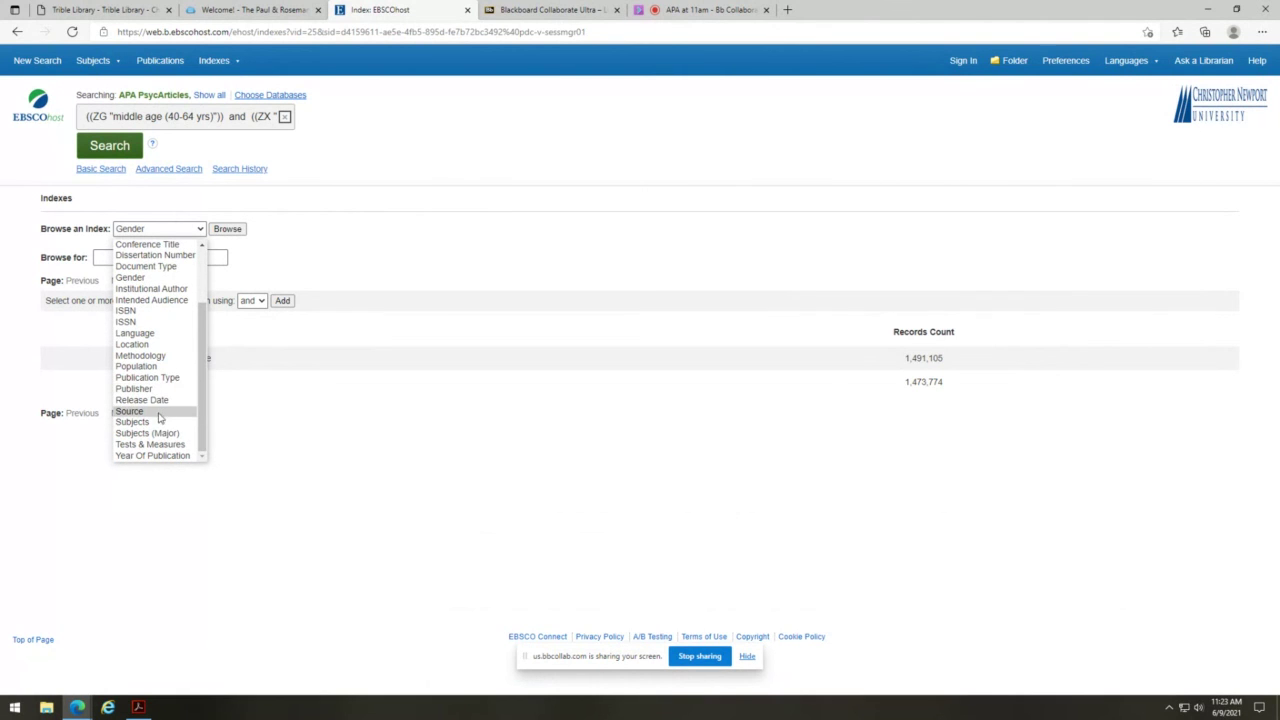
{"action": "left_click", "coordinate": [160, 422]}
- List the Subjects index terms and add 'abandonment' to the query with AND
{"action": "left_click", "coordinate": [240, 230]}
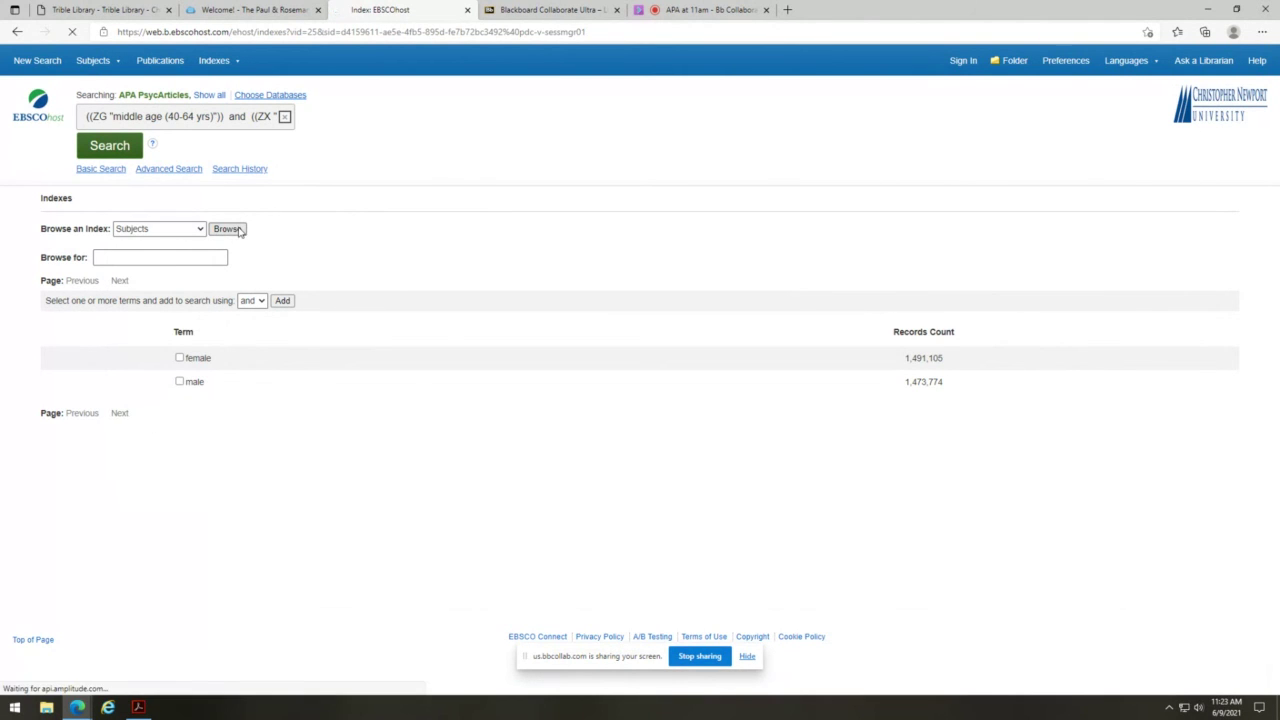
{"action": "scroll", "coordinate": [266, 488], "scroll_direction": "down", "scroll_amount": 2}
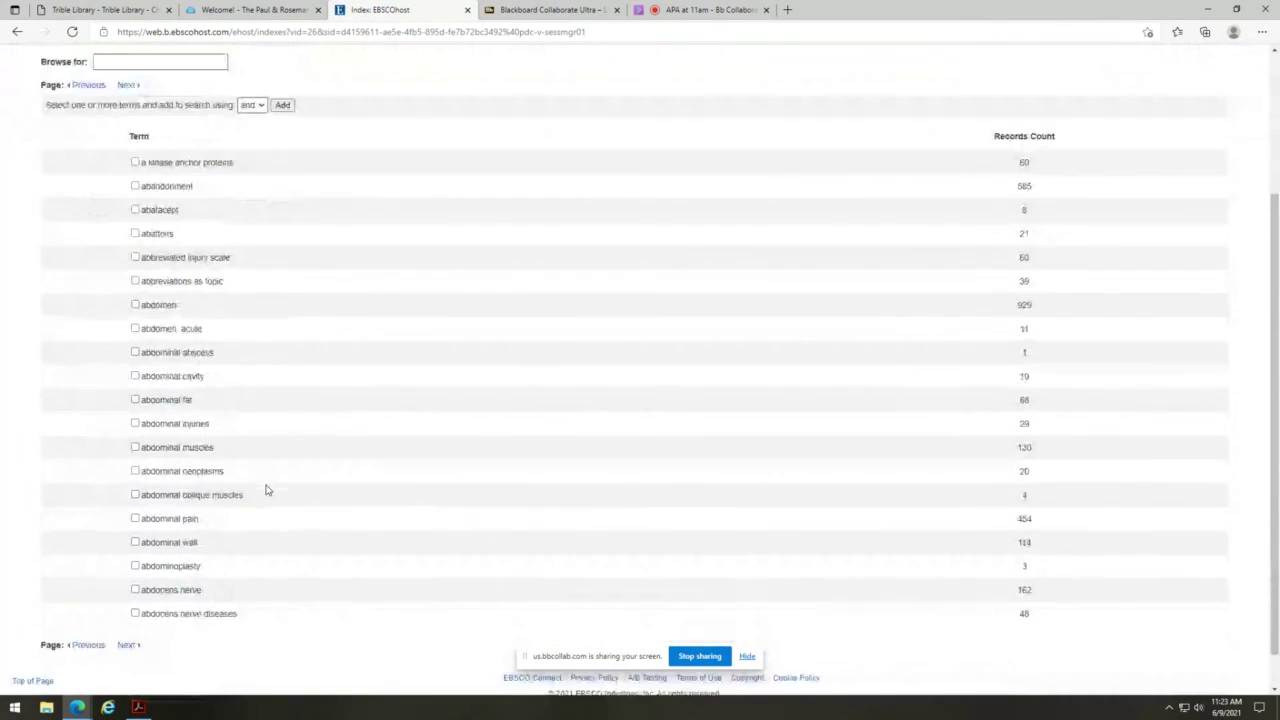
{"action": "scroll", "coordinate": [266, 488], "scroll_direction": "up", "scroll_amount": 2}
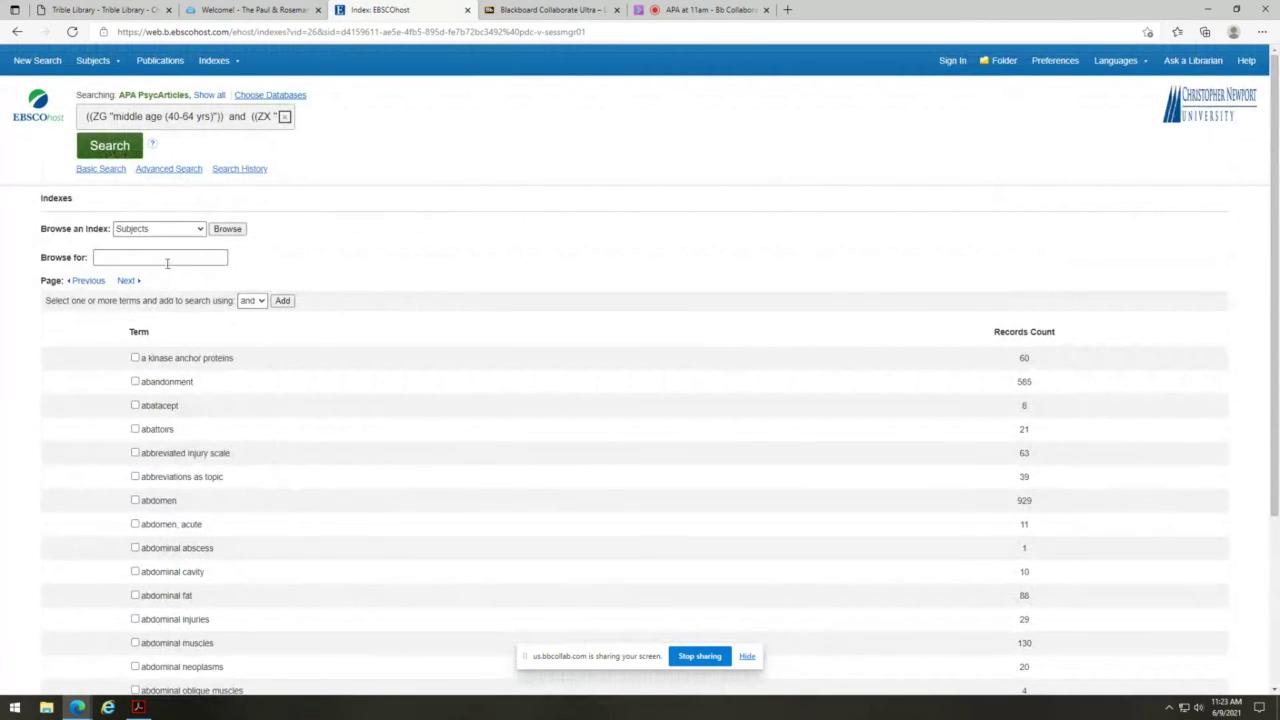
{"action": "scroll", "coordinate": [168, 264], "scroll_direction": "down", "scroll_amount": 1}
{"action": "scroll", "coordinate": [280, 377], "scroll_direction": "down", "scroll_amount": 3}
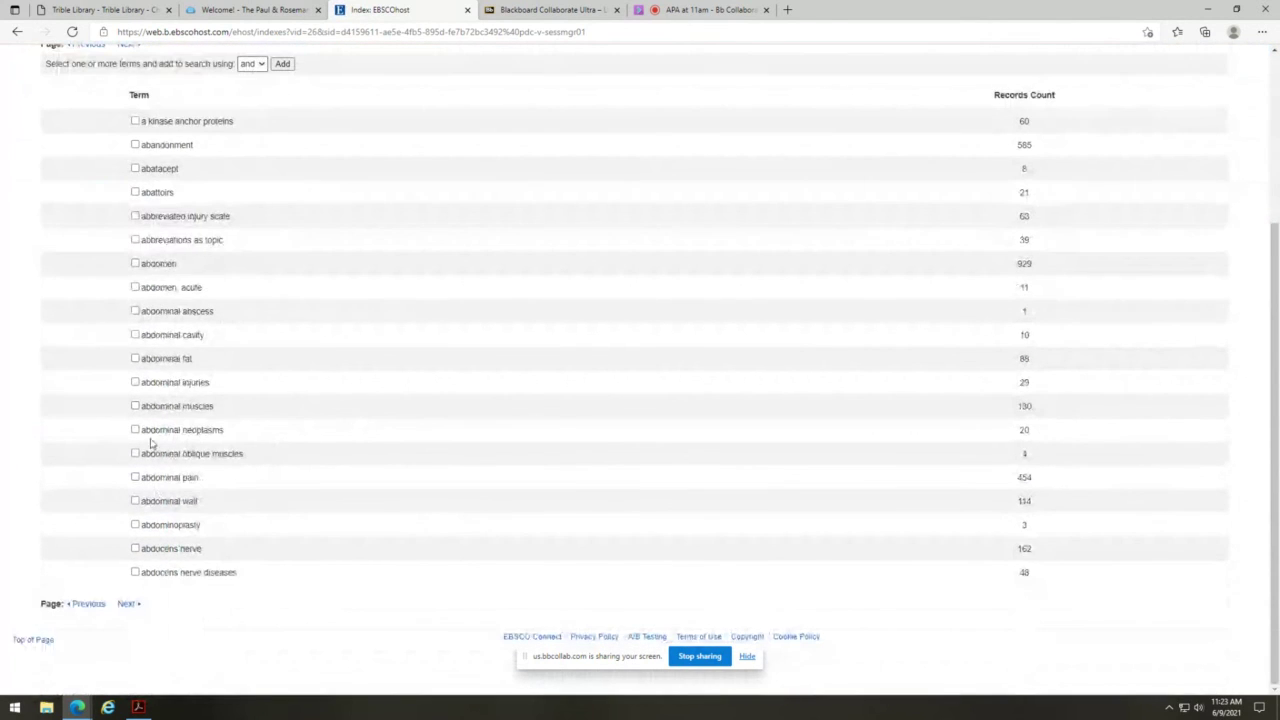
{"action": "scroll", "coordinate": [240, 456], "scroll_direction": "up", "scroll_amount": 1}
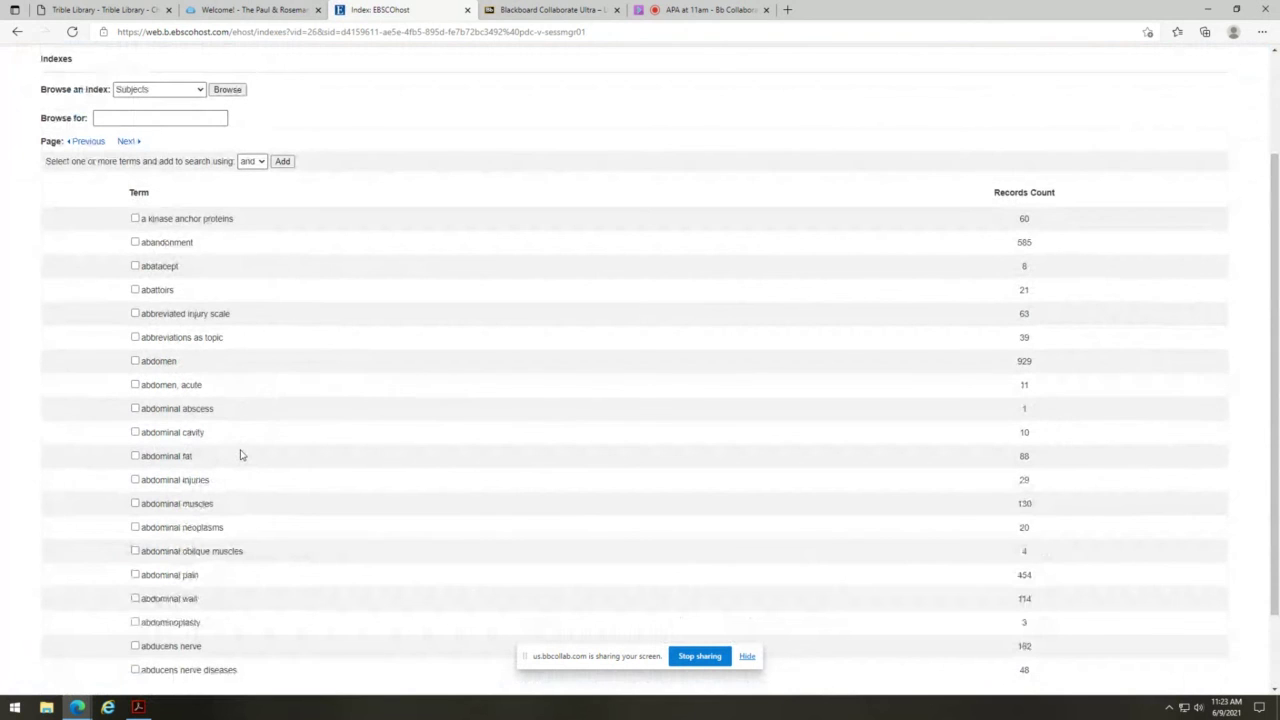
{"action": "left_click", "coordinate": [135, 242]}
{"action": "scroll", "coordinate": [575, 553], "scroll_direction": "up", "scroll_amount": 2}
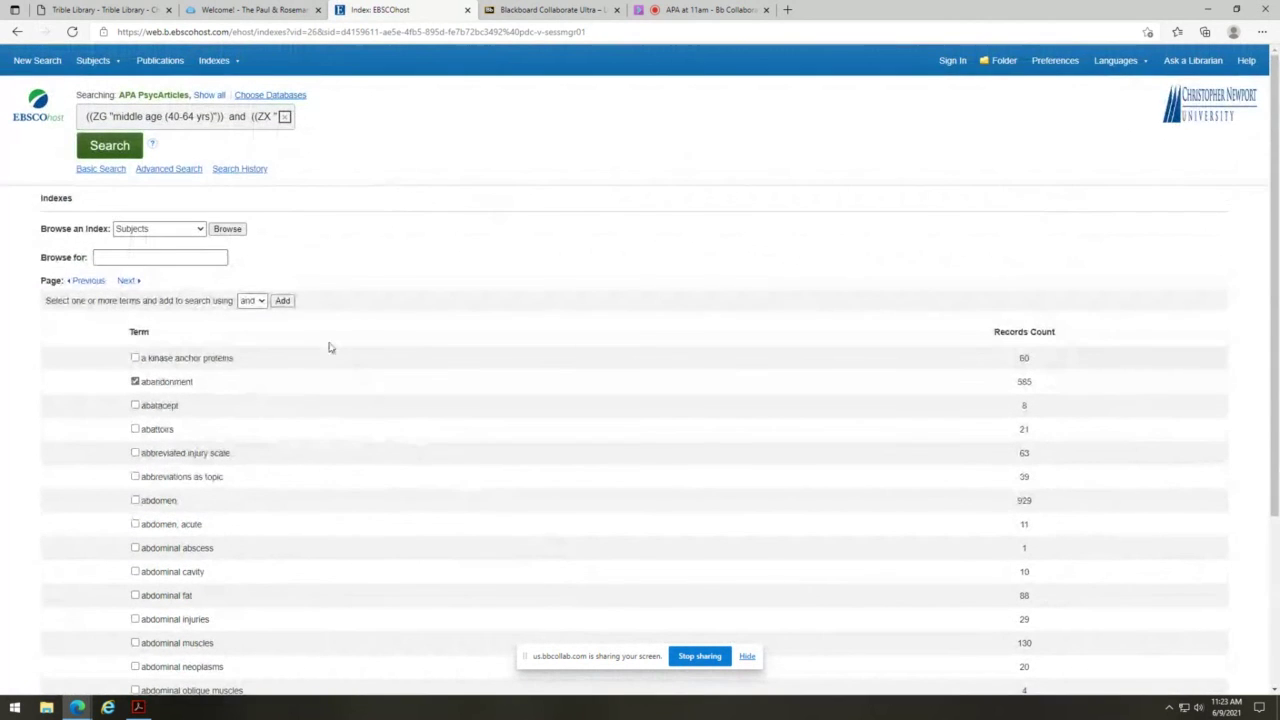
{"action": "left_click", "coordinate": [284, 301]}
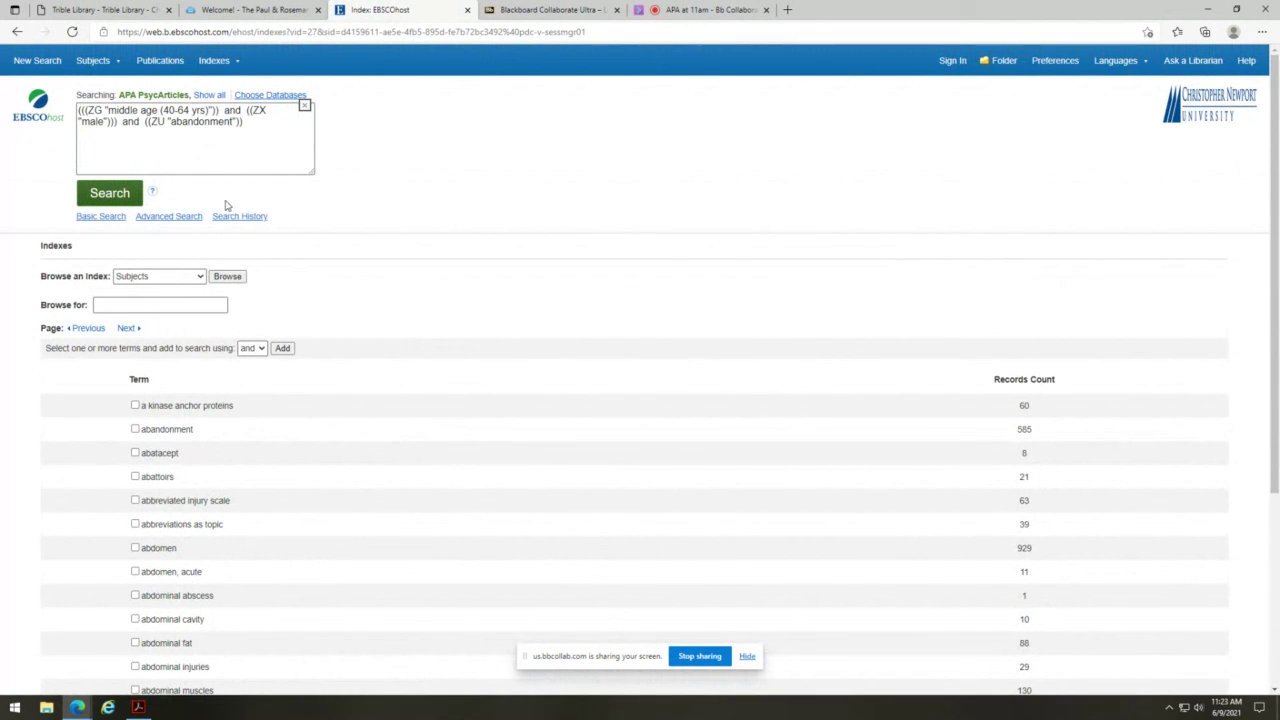
- Run the middle age AND male AND abandonment search and scroll its 44 results
{"action": "left_click", "coordinate": [108, 199]}
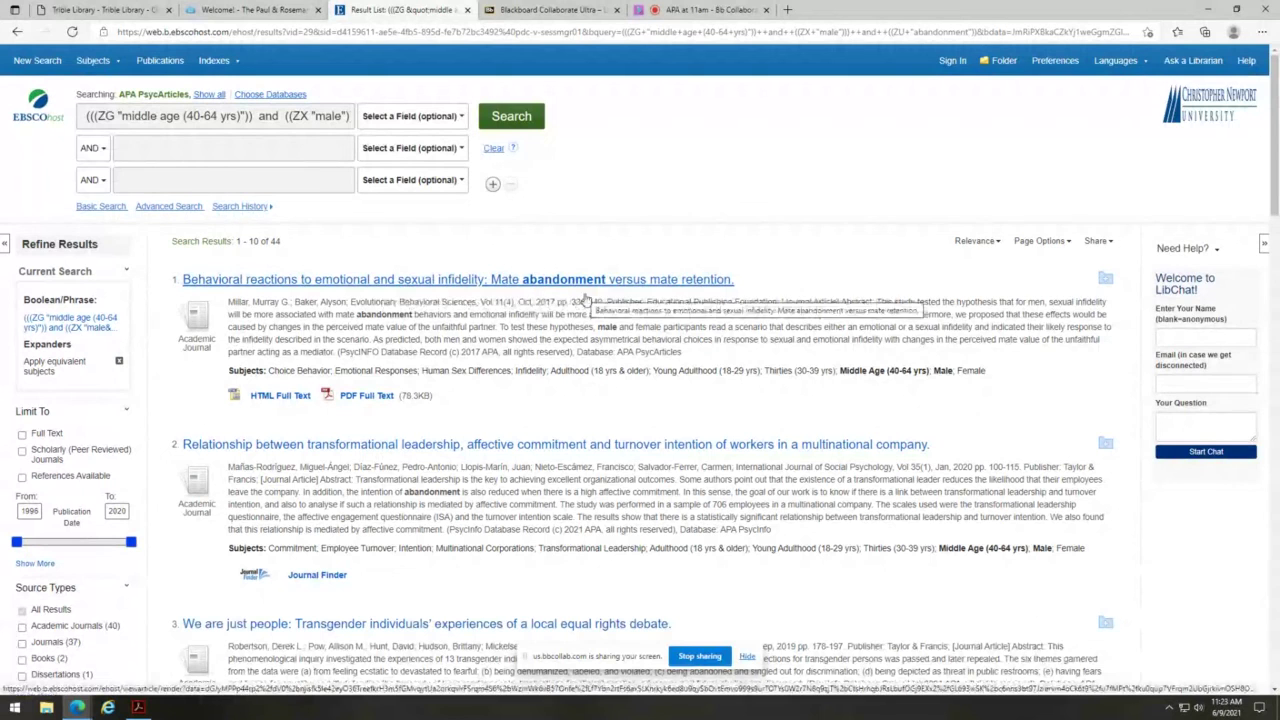
{"action": "scroll", "coordinate": [570, 396], "scroll_direction": "down", "scroll_amount": 2}
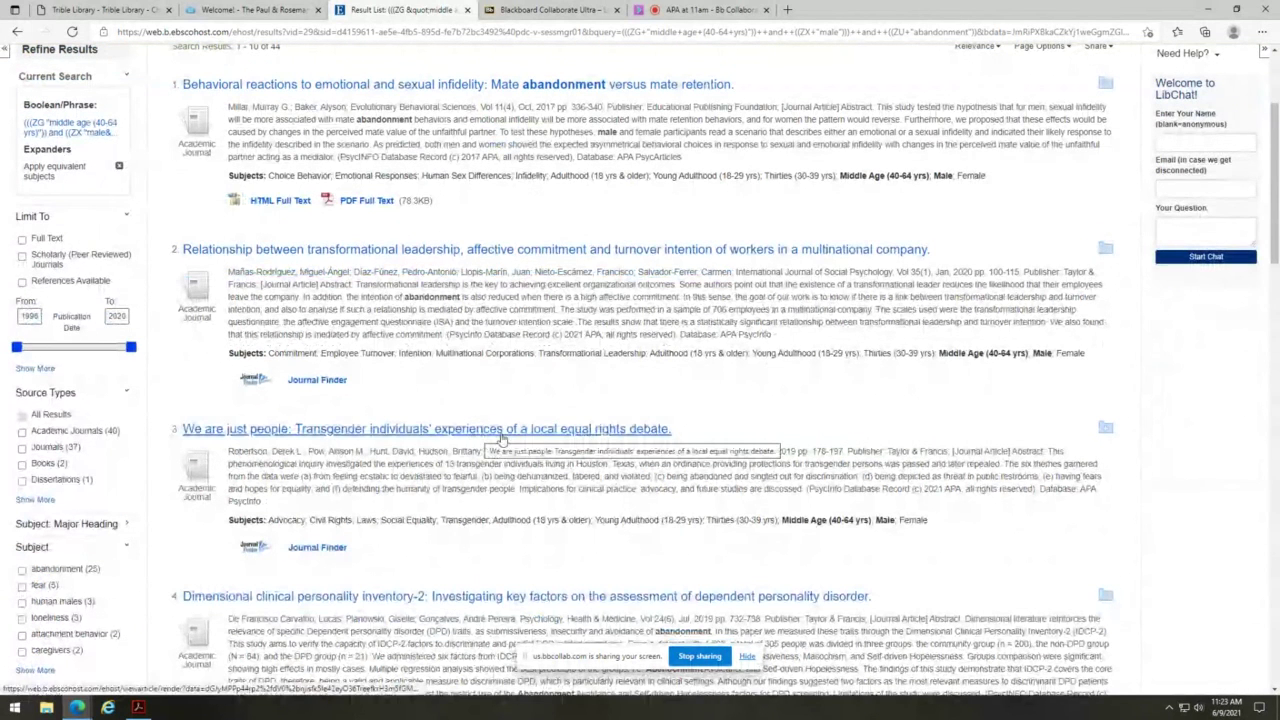
{"action": "scroll", "coordinate": [614, 584], "scroll_direction": "down", "scroll_amount": 2}
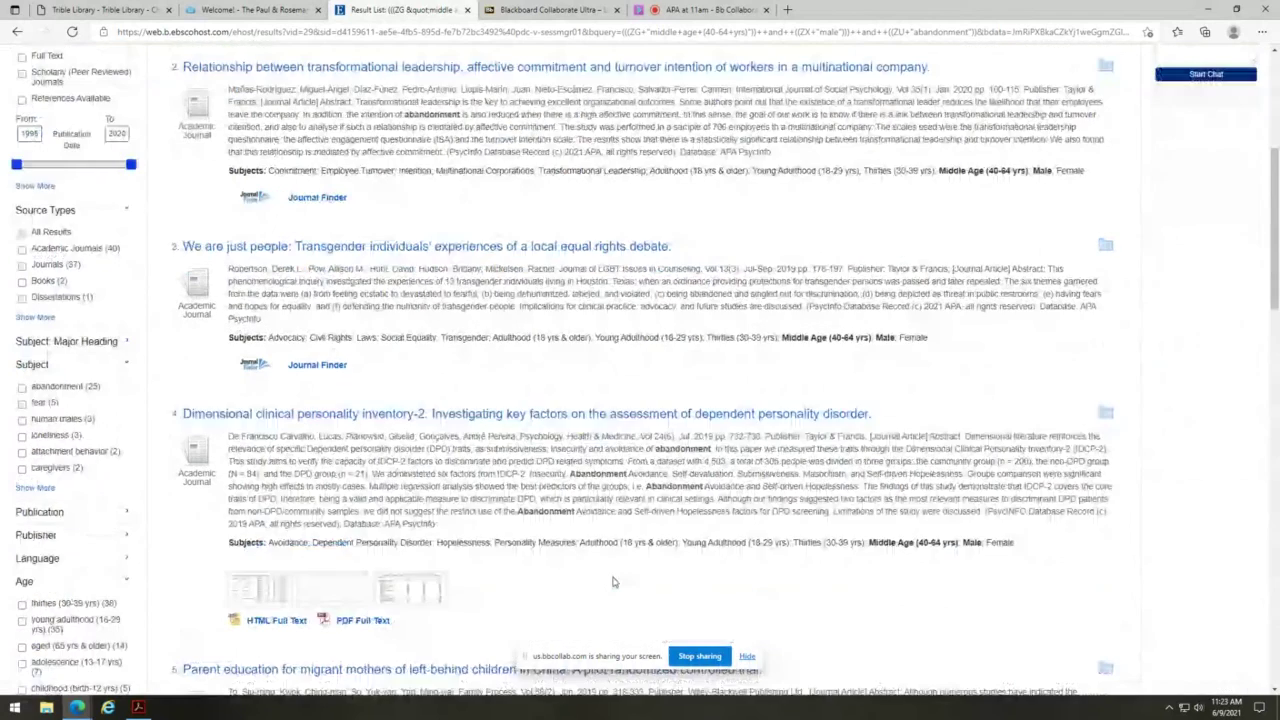
{"action": "scroll", "coordinate": [614, 582], "scroll_direction": "down", "scroll_amount": 2}
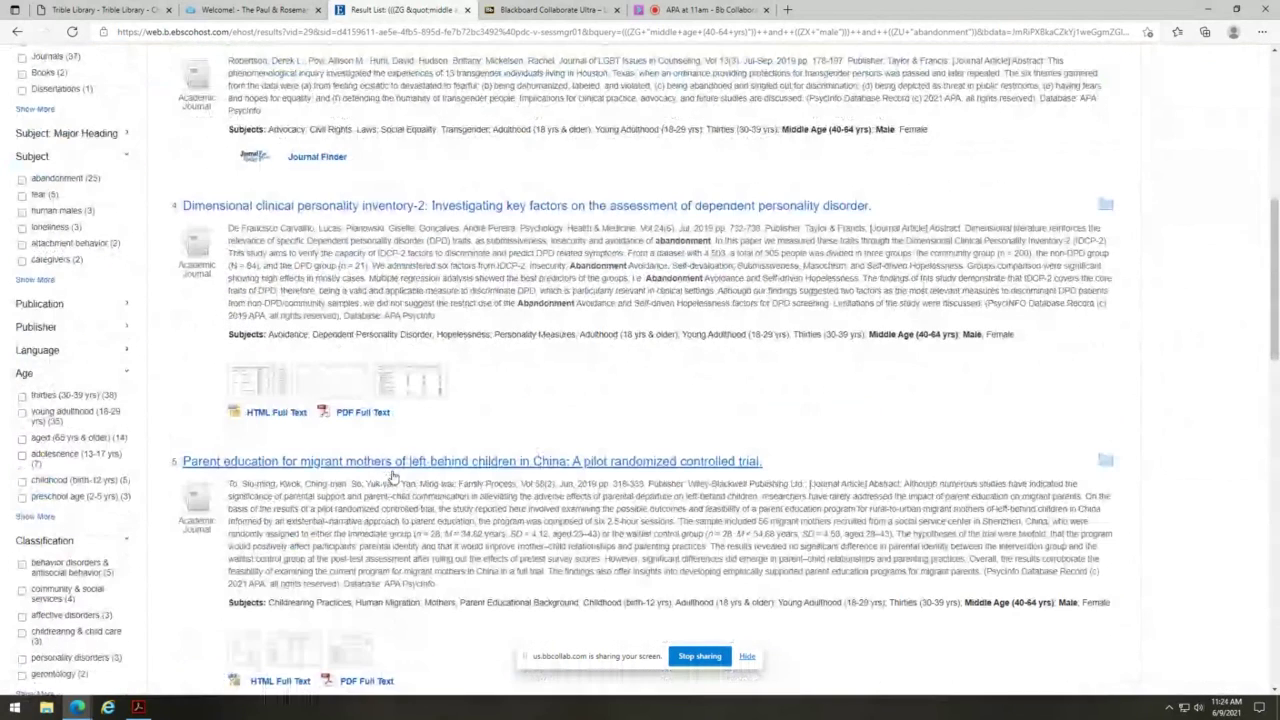
{"action": "scroll", "coordinate": [1072, 405], "scroll_direction": "down", "scroll_amount": 2}
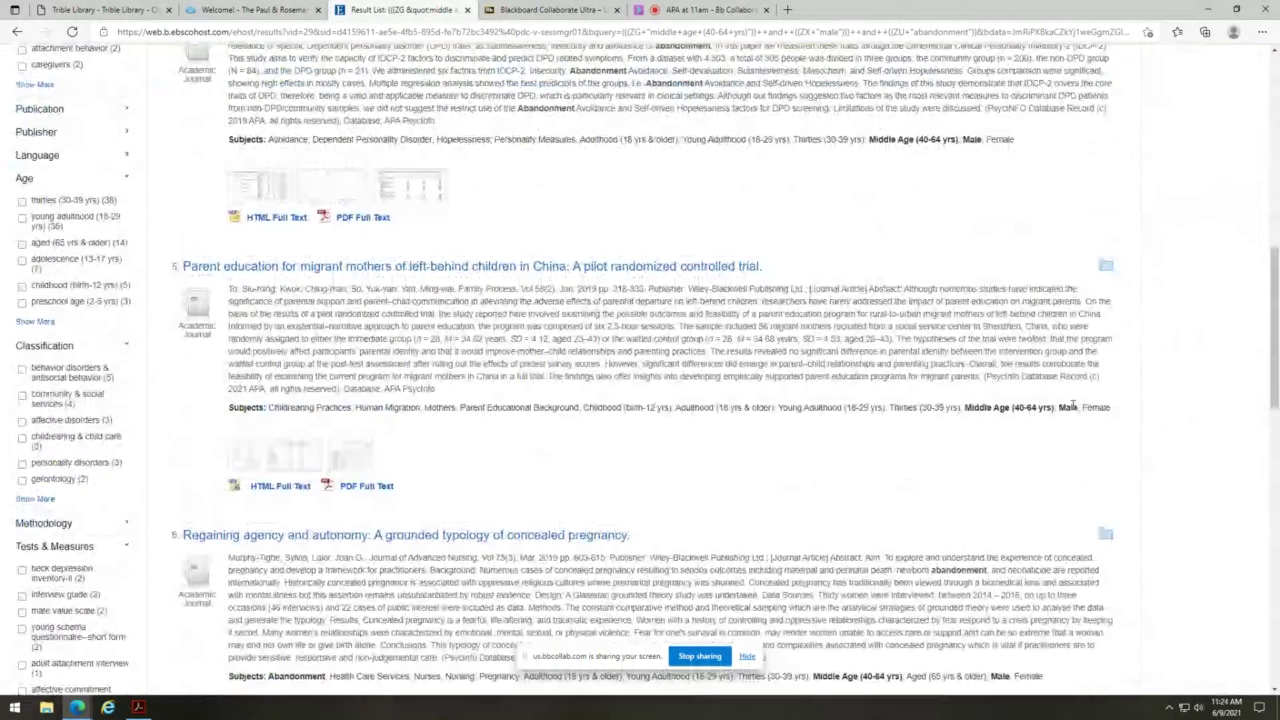
{"action": "scroll", "coordinate": [472, 511], "scroll_direction": "down", "scroll_amount": 4}
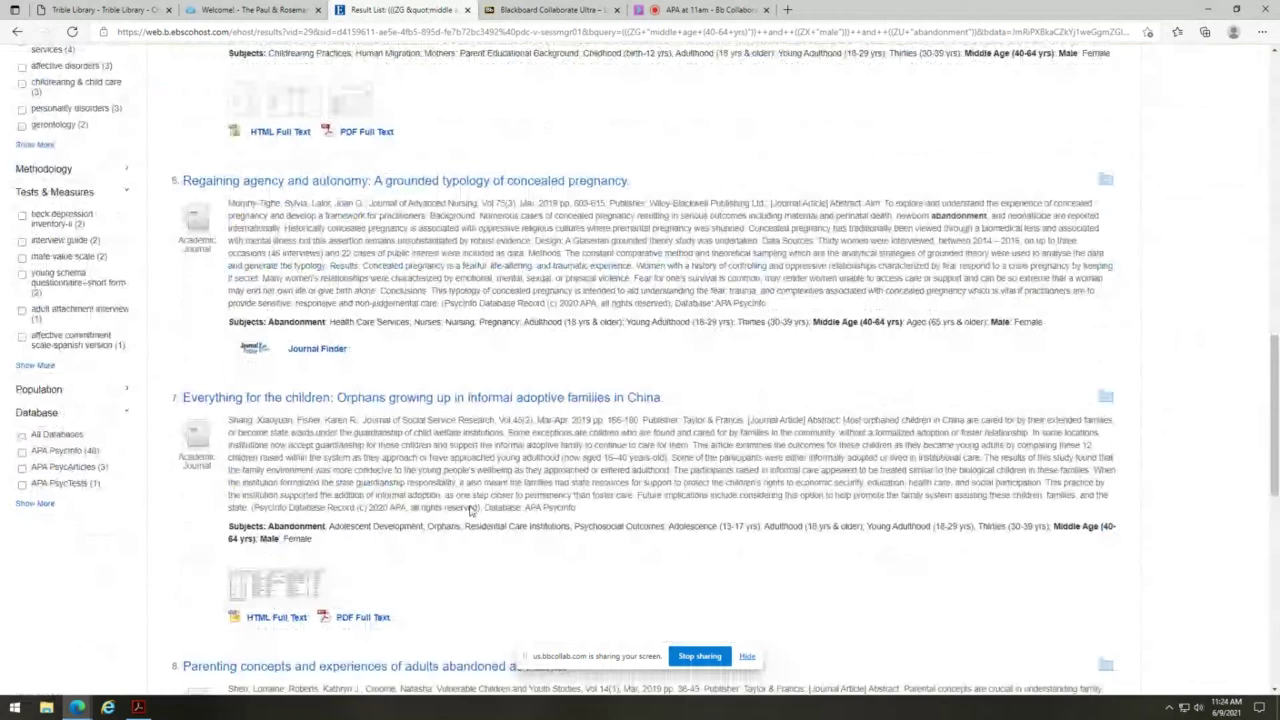
{"action": "scroll", "coordinate": [472, 511], "scroll_direction": "down", "scroll_amount": 1}
{"action": "scroll", "coordinate": [960, 247], "scroll_direction": "up", "scroll_amount": 15}
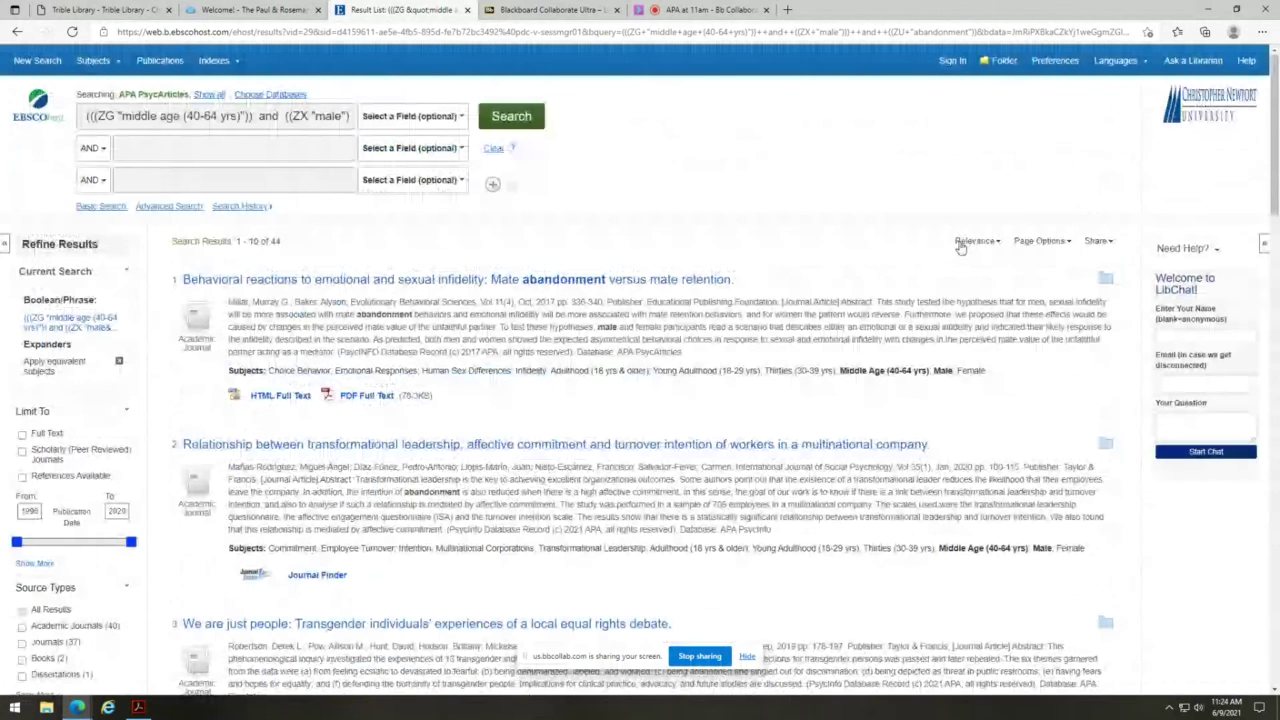
- Check the Relevance sort and Page Options menus, closing them unchanged
{"action": "left_click", "coordinate": [960, 245]}
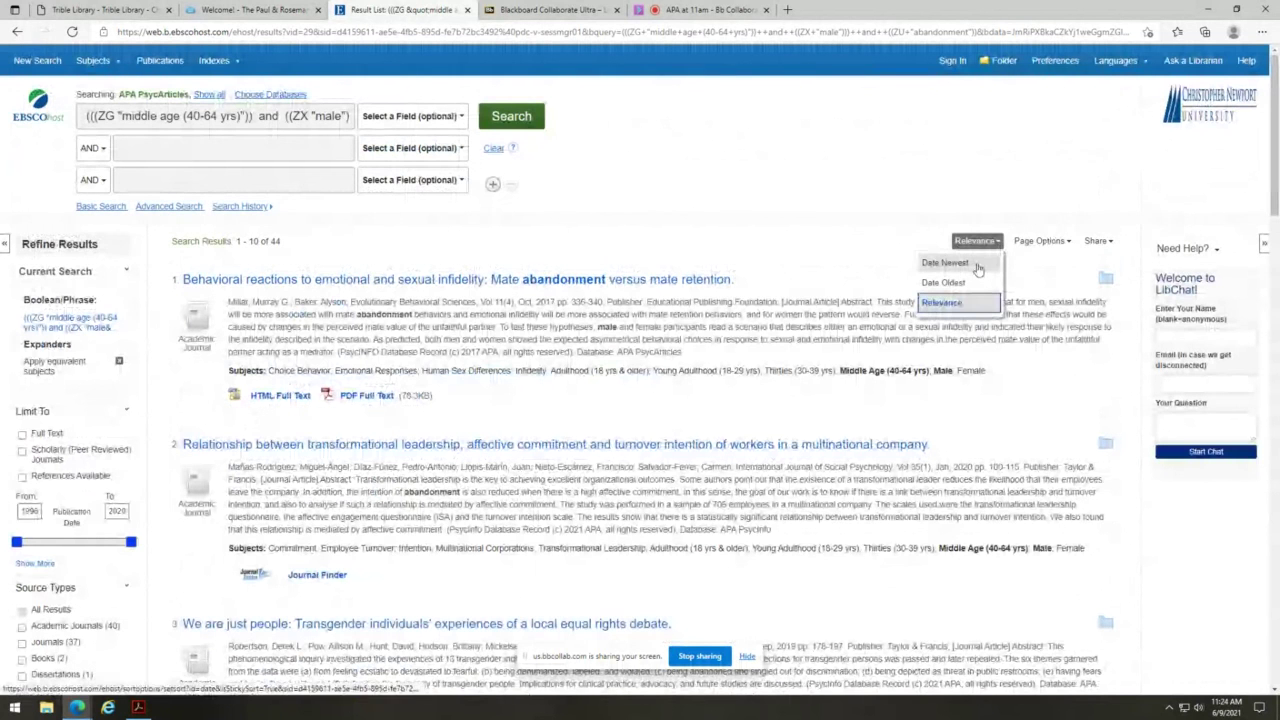
{"action": "left_click", "coordinate": [1042, 241]}
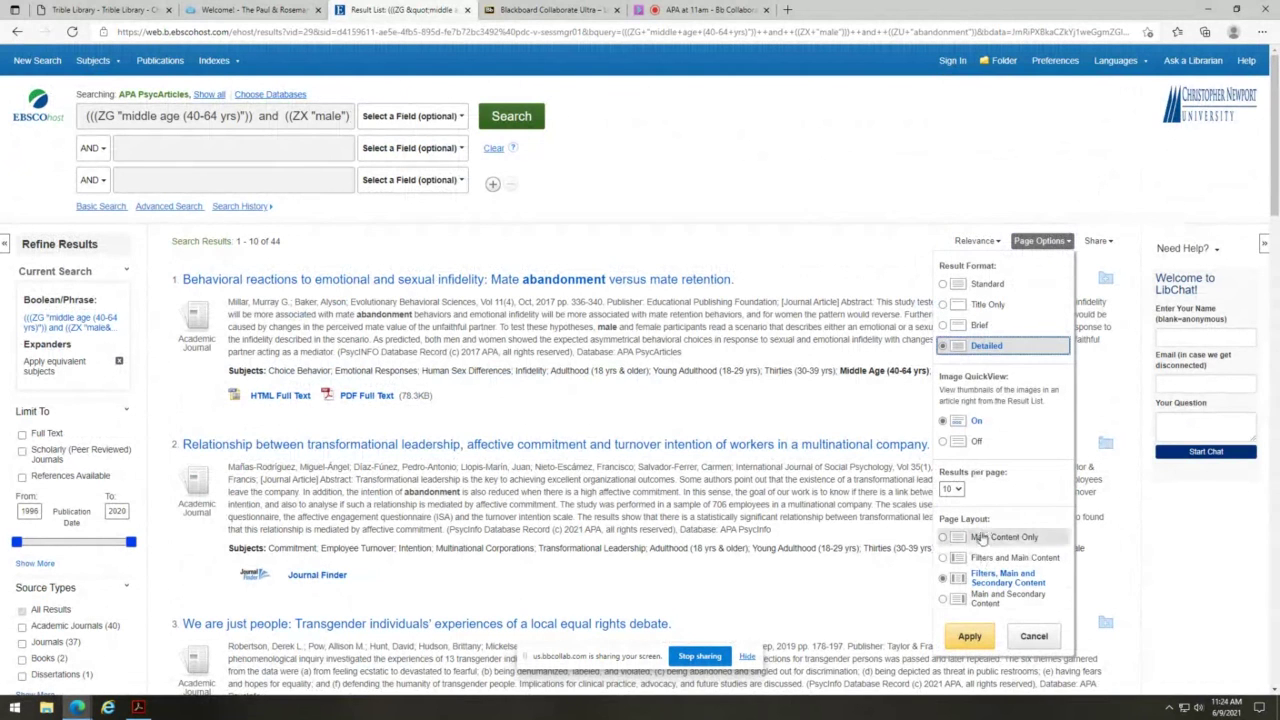
{"action": "left_click", "coordinate": [930, 215]}
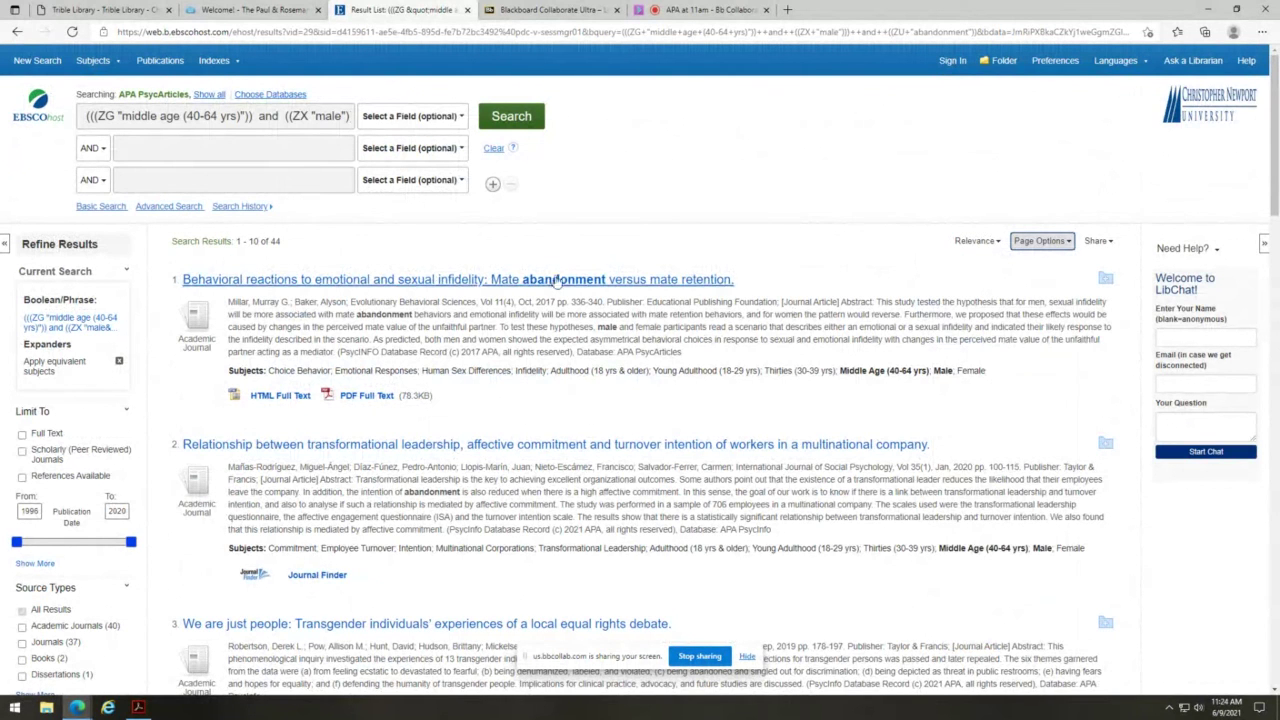
- Open the PDF of 'Behavioral Reactions to Emotional and Sexual Infidelity' and page through it
{"action": "left_click", "coordinate": [366, 396]}
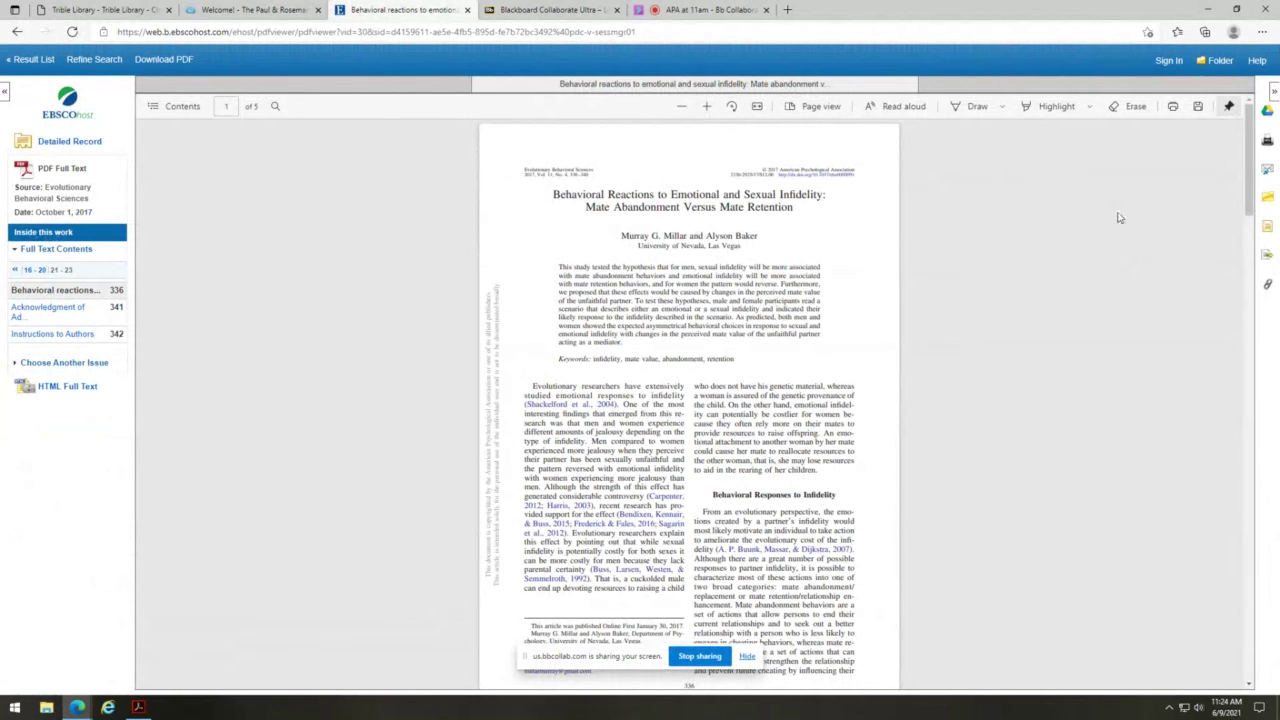
{"action": "left_click_drag", "start_coordinate": [1248, 200], "coordinate": [1247, 620]}
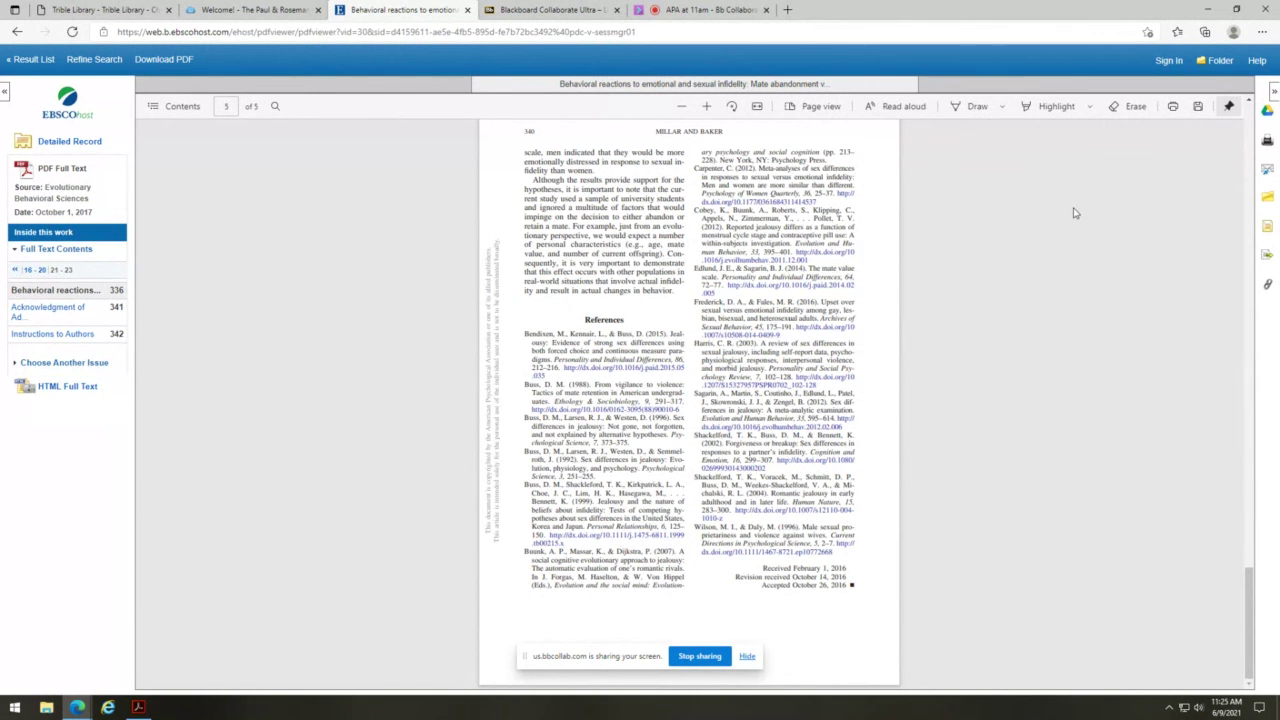
{"action": "scroll", "coordinate": [1075, 213], "scroll_direction": "up", "scroll_amount": 4}
{"action": "scroll", "coordinate": [1075, 213], "scroll_direction": "up", "scroll_amount": 5}
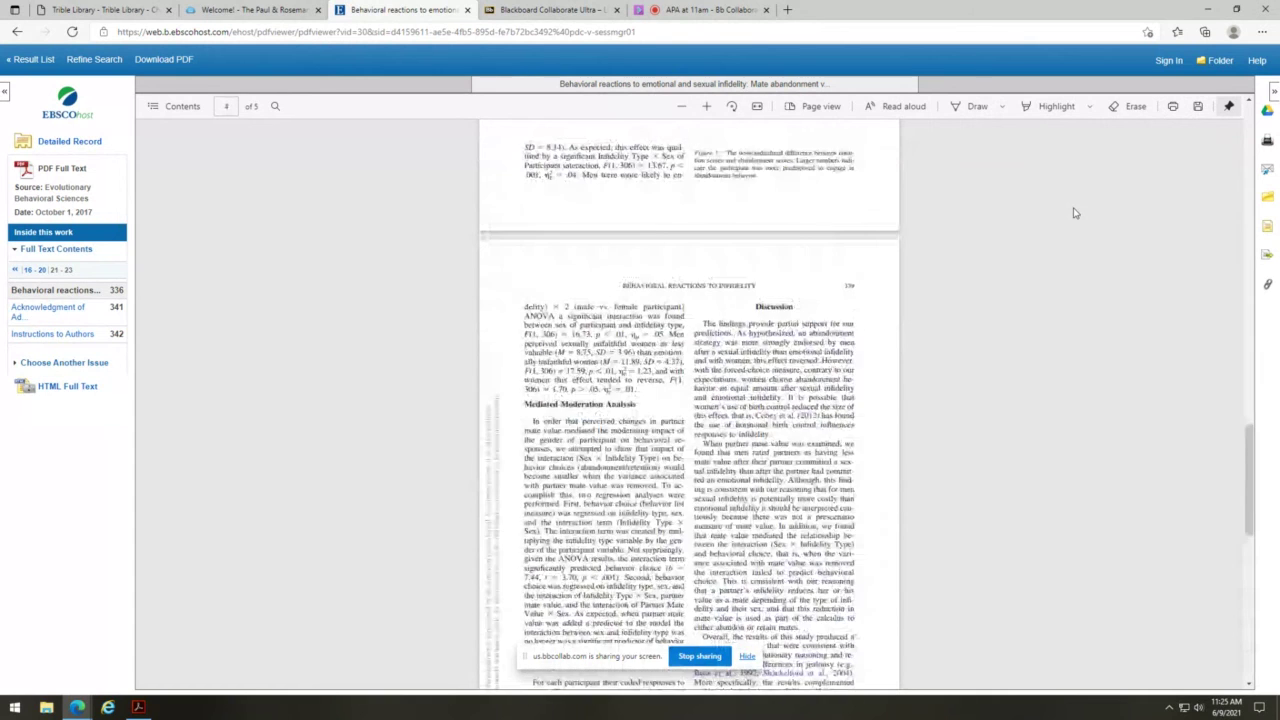
{"action": "scroll", "coordinate": [1249, 290], "scroll_direction": "up", "scroll_amount": 1}
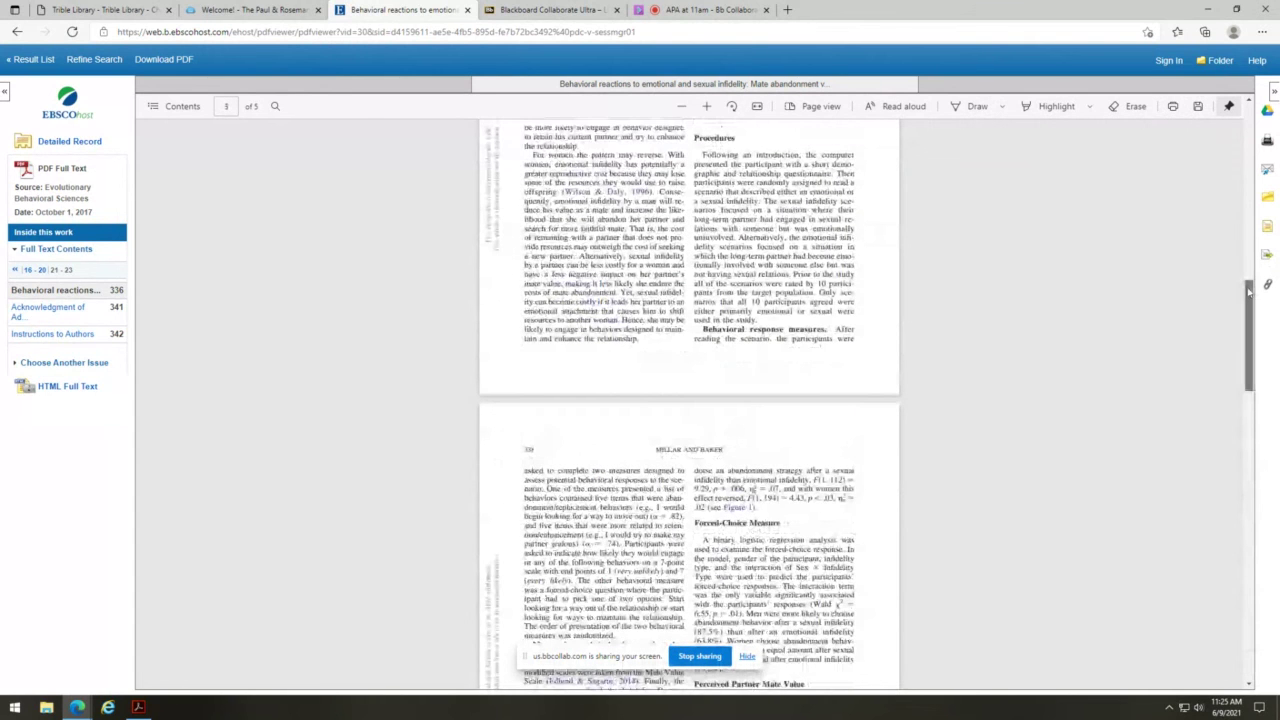
{"action": "left_click_drag", "start_coordinate": [1249, 290], "coordinate": [1249, 135]}
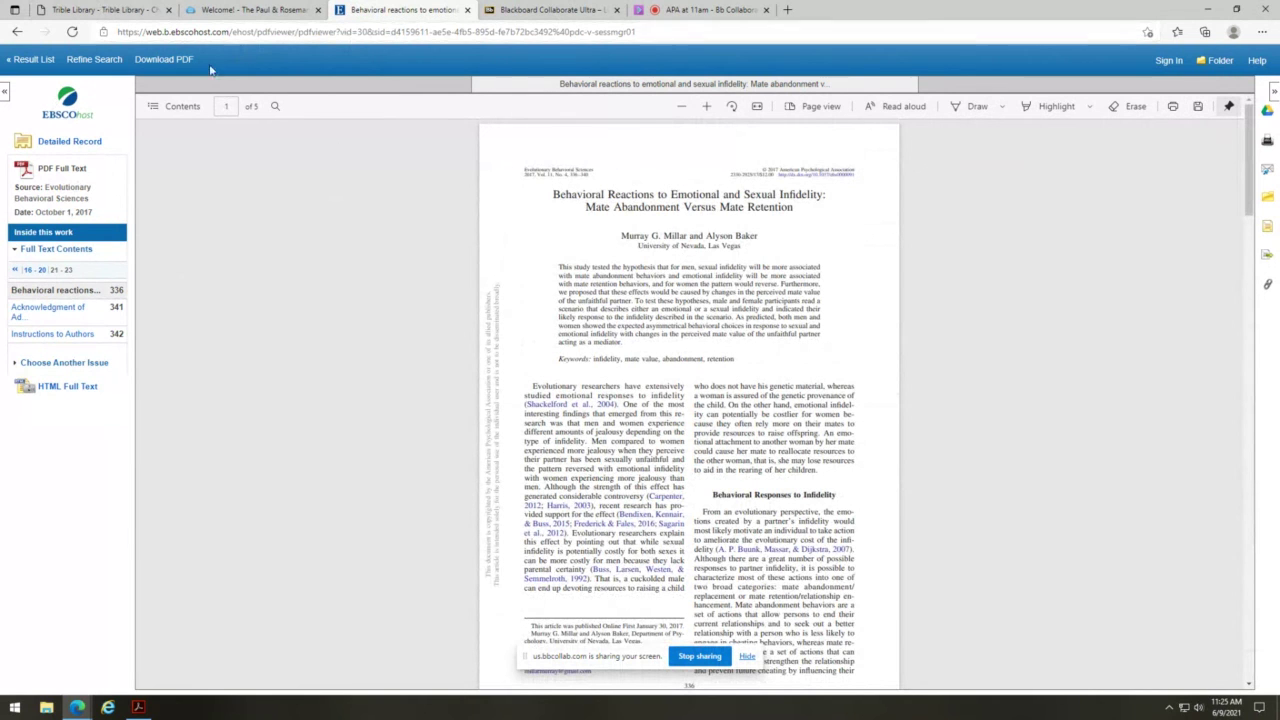
- Return from the PDF viewer to the 44-record result list
{"action": "left_click", "coordinate": [32, 59]}
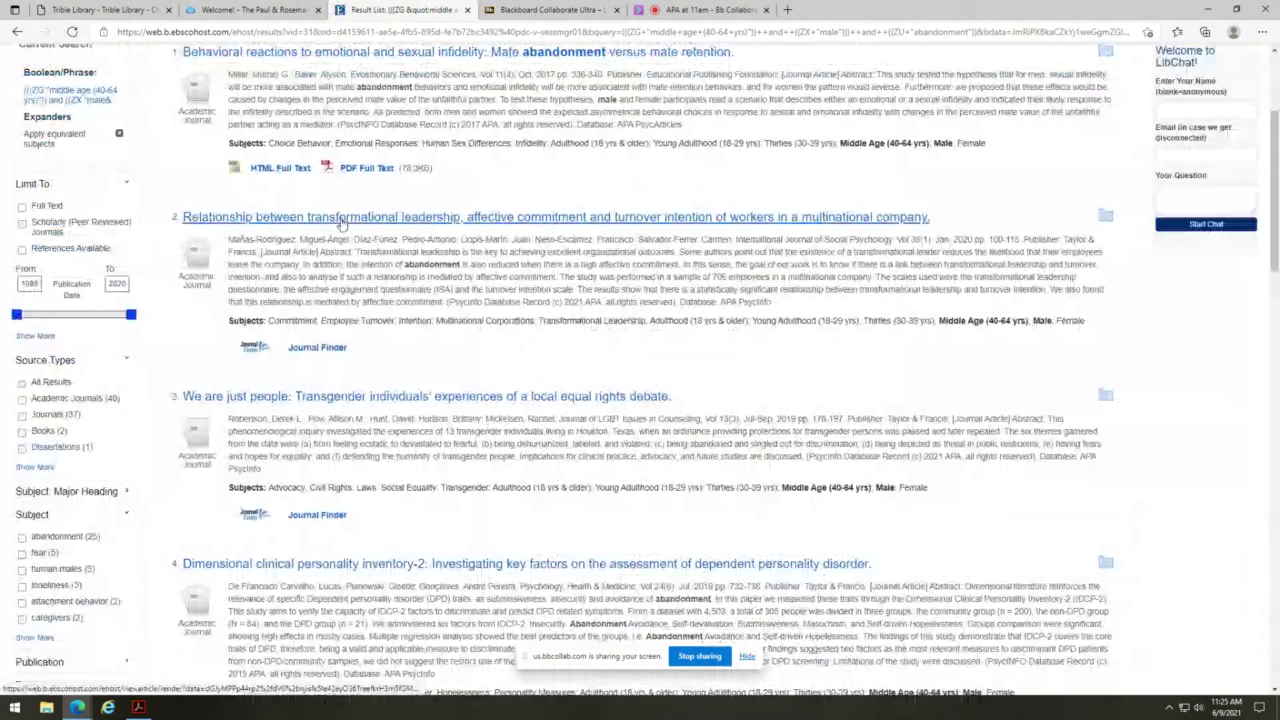
{"action": "scroll", "coordinate": [340, 224], "scroll_direction": "up", "scroll_amount": 3}
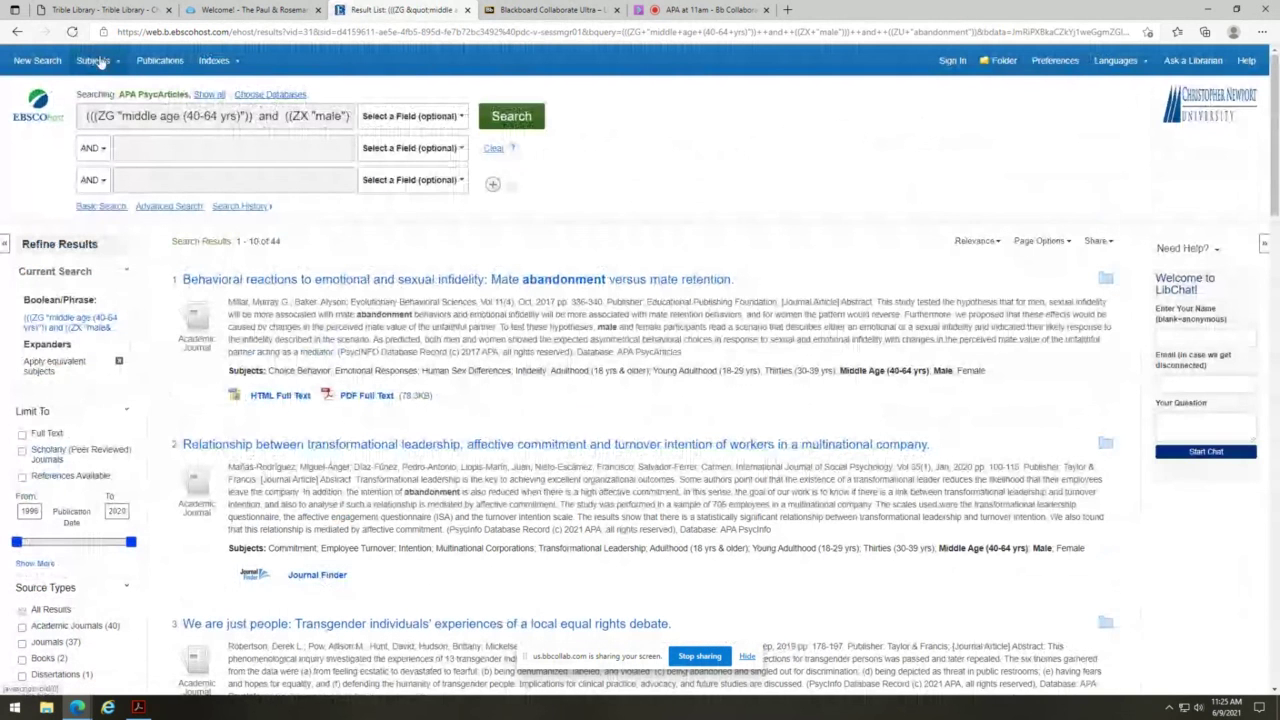